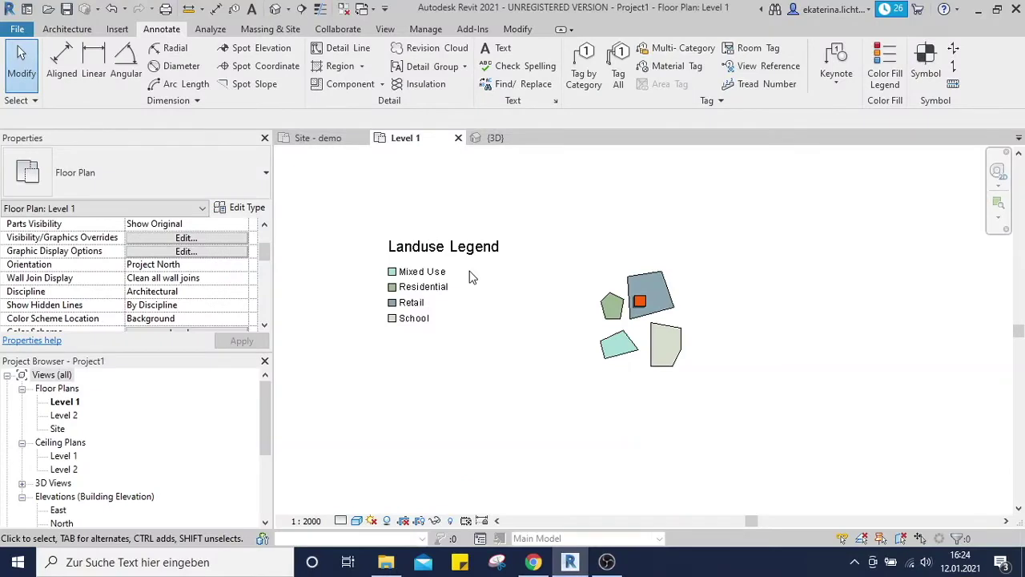
Step: Switch to CADMapper in the browser and create the AutoCAD map file for the framed Hackney area with 3D buildings and topography
click(537, 563)
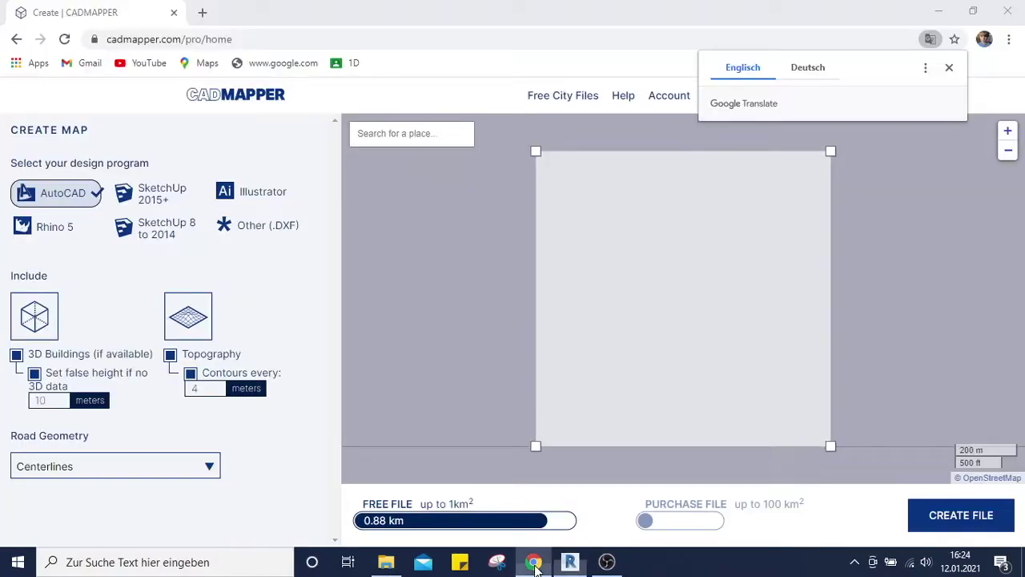
click(951, 69)
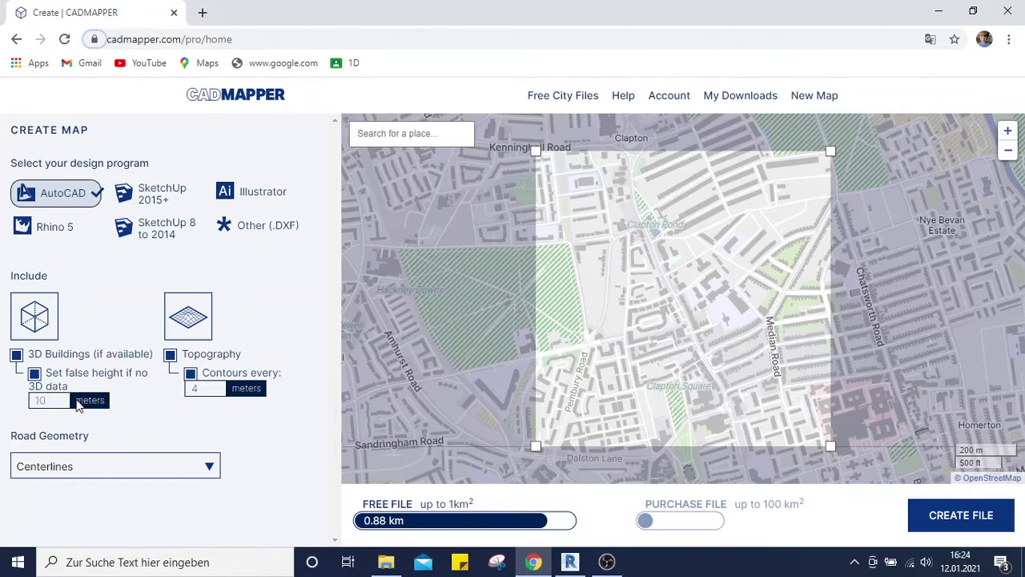
click(942, 509)
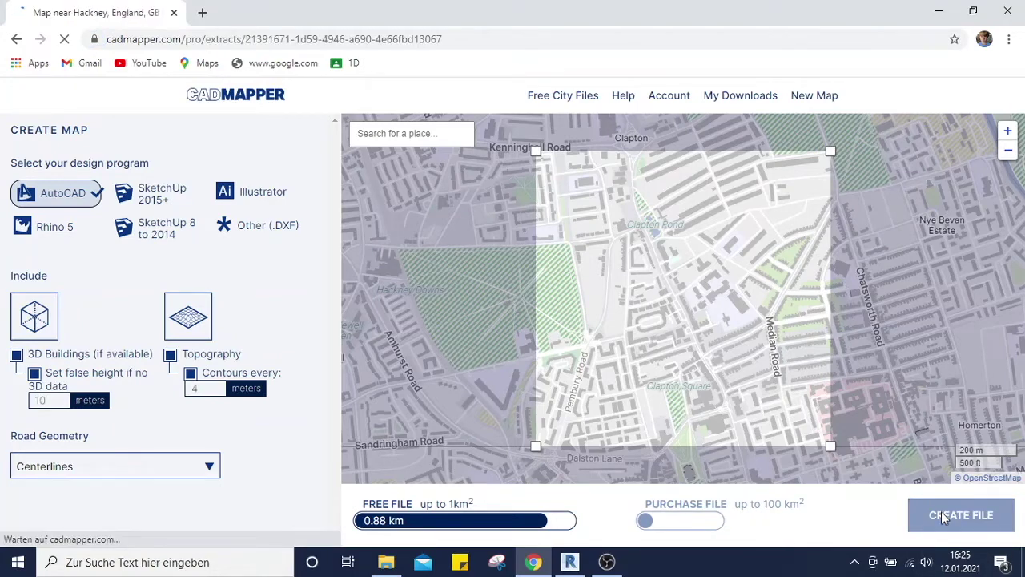
Step: Switch to Revit and choose cadmapper-hackney-england-gb.dxf from the Downloads folder as the CAD file to link into Level 1
click(571, 564)
scroll(491, 343, down, 2)
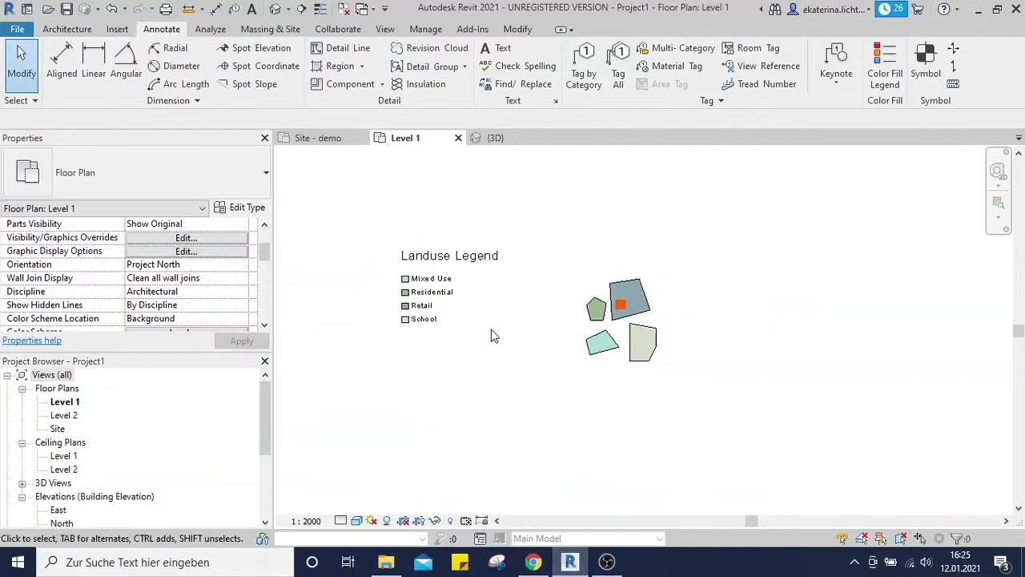
mouse_move(492, 346)
middle_down()
mouse_move(510, 377)
mouse_move(506, 358)
middle_up()
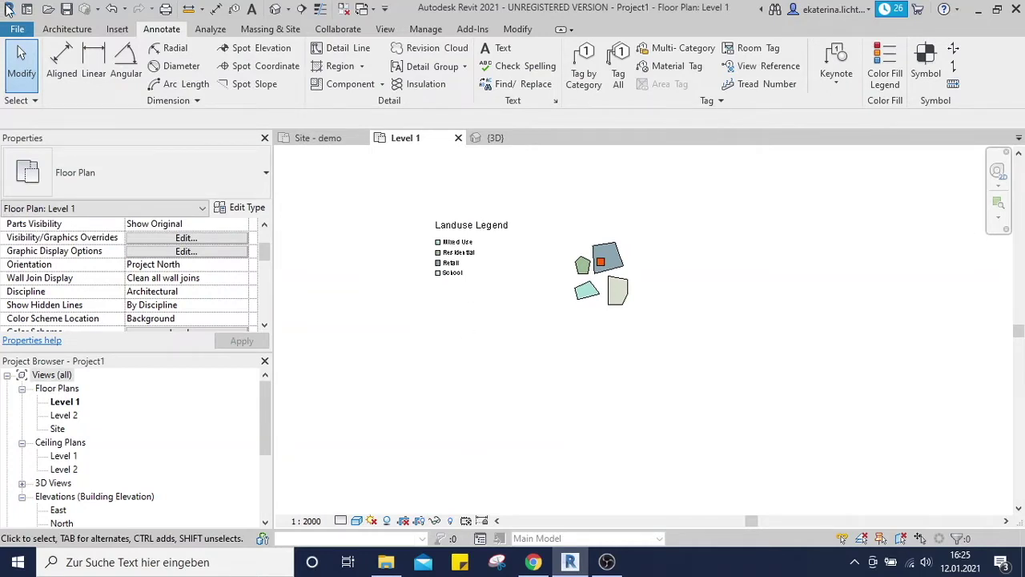
click(117, 29)
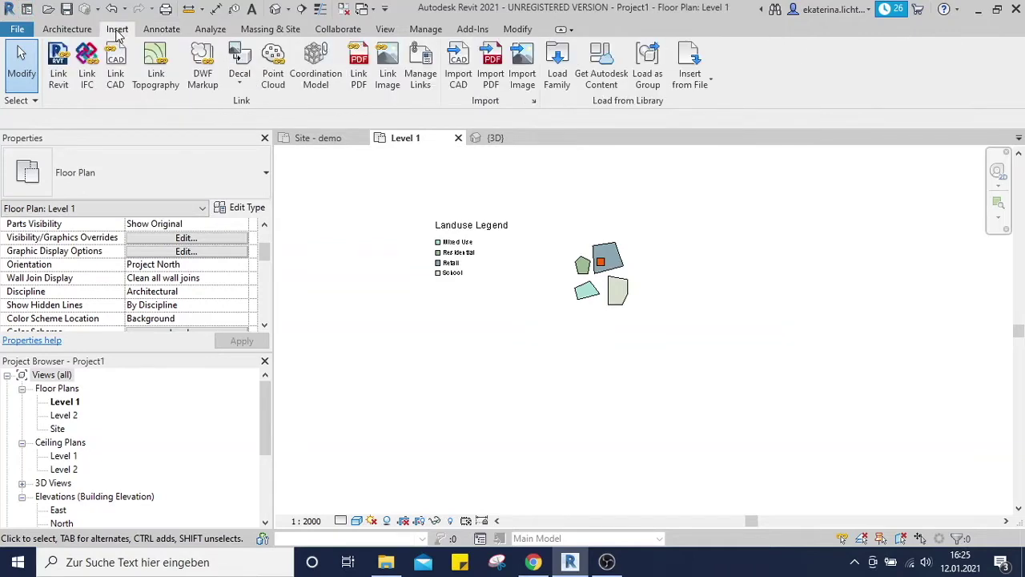
click(114, 74)
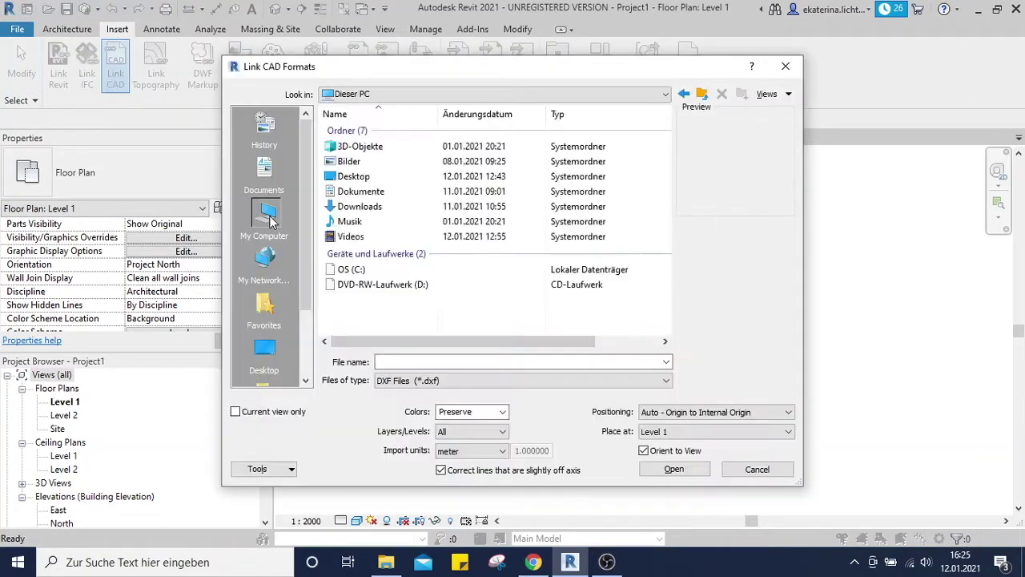
double_click(364, 209)
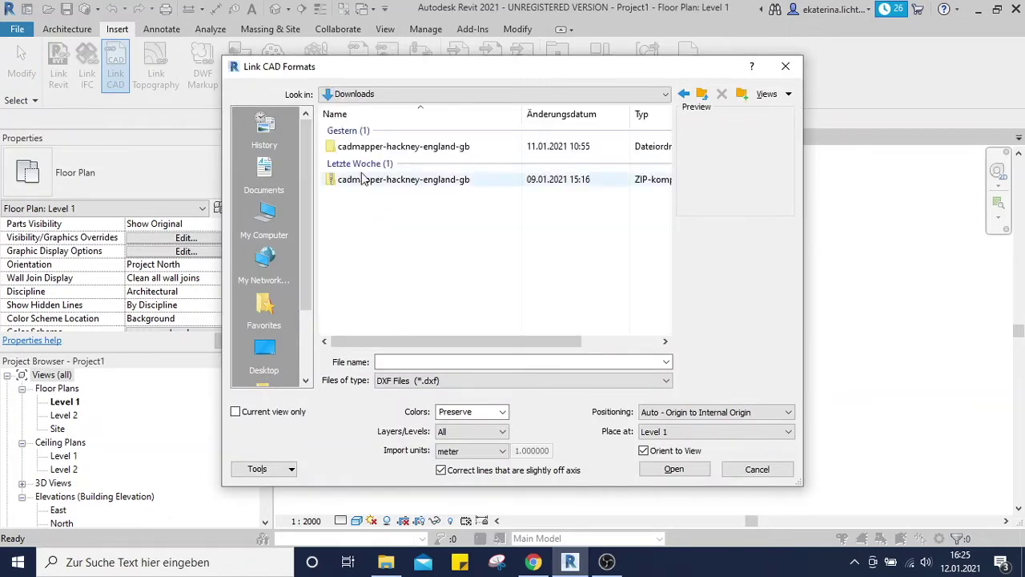
click(364, 152)
double_click(362, 148)
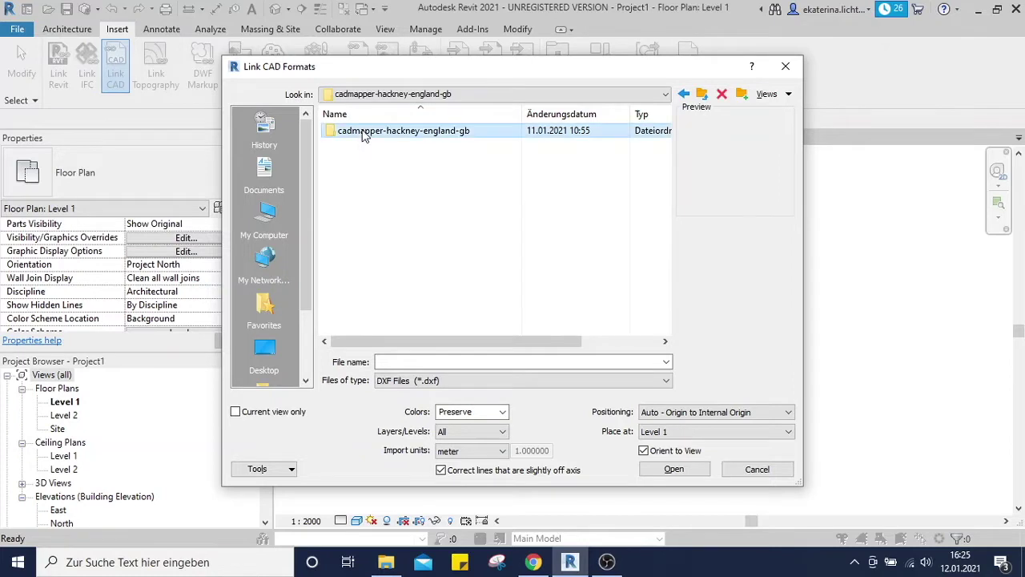
click(365, 133)
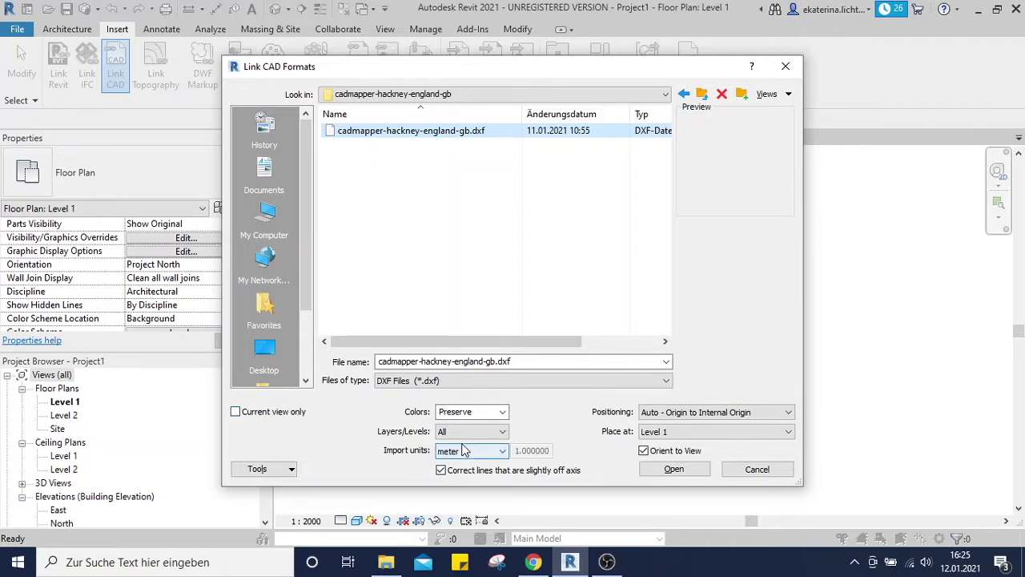
Step: Link the chosen DXF with Auto - Origin to Internal Origin positioning and correction of slightly off-axis lines turned off
click(677, 413)
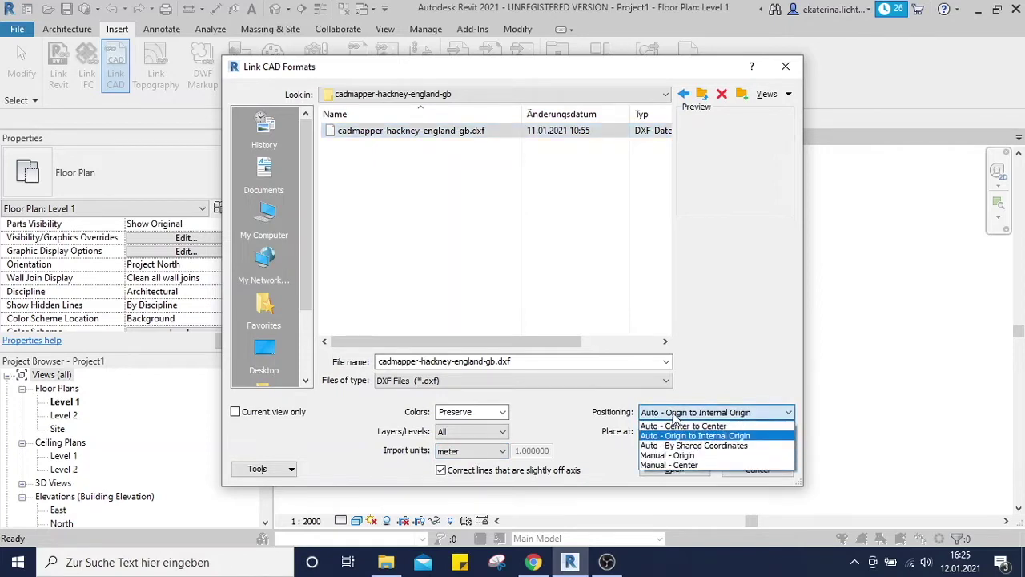
click(705, 376)
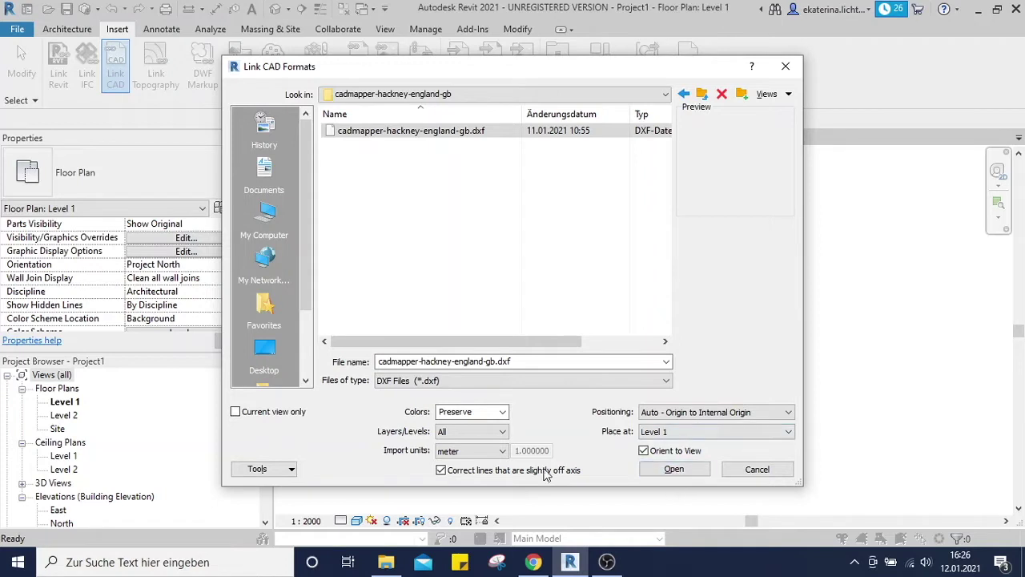
click(441, 470)
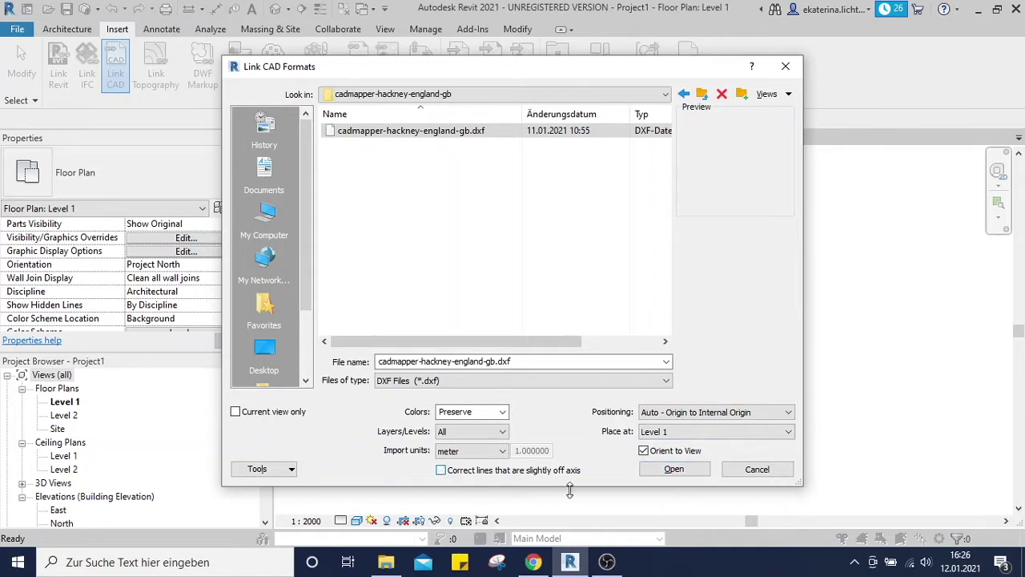
click(684, 470)
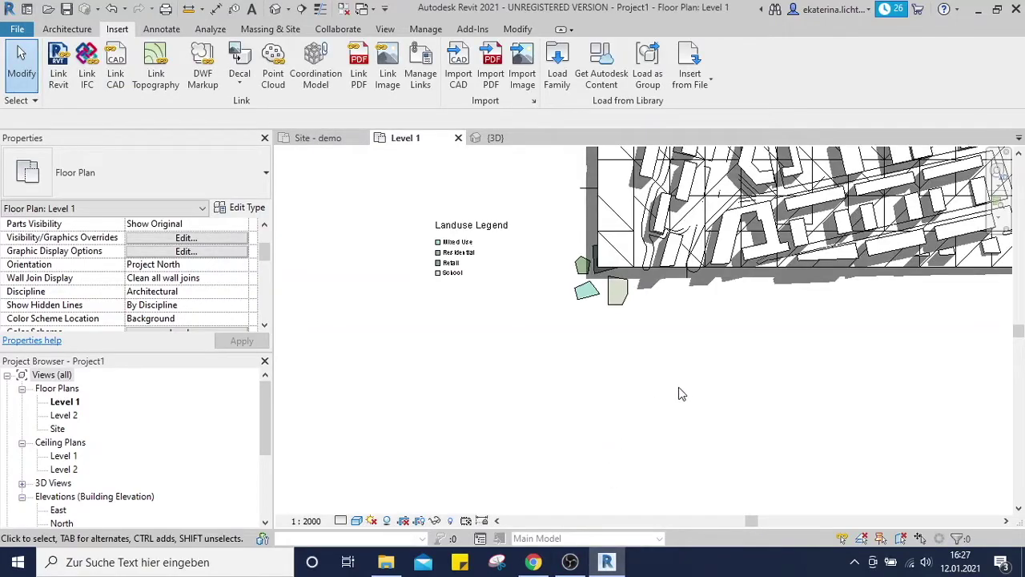
Step: Examine the extent of the linked Hackney map and its position relative to the land-use areas on the Level 1 plan
scroll(675, 352, down, 1)
scroll(675, 352, down, 1)
mouse_move(778, 377)
middle_down()
mouse_move(612, 465)
mouse_move(603, 459)
middle_up()
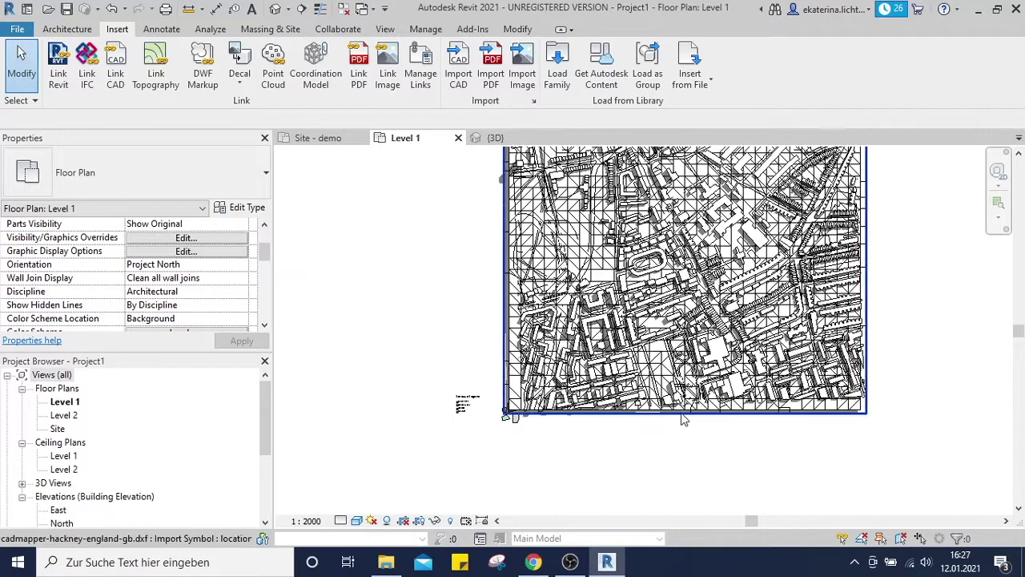
click(680, 415)
mouse_move(633, 412)
mouse_down()
mouse_move(659, 421)
mouse_move(679, 446)
mouse_up()
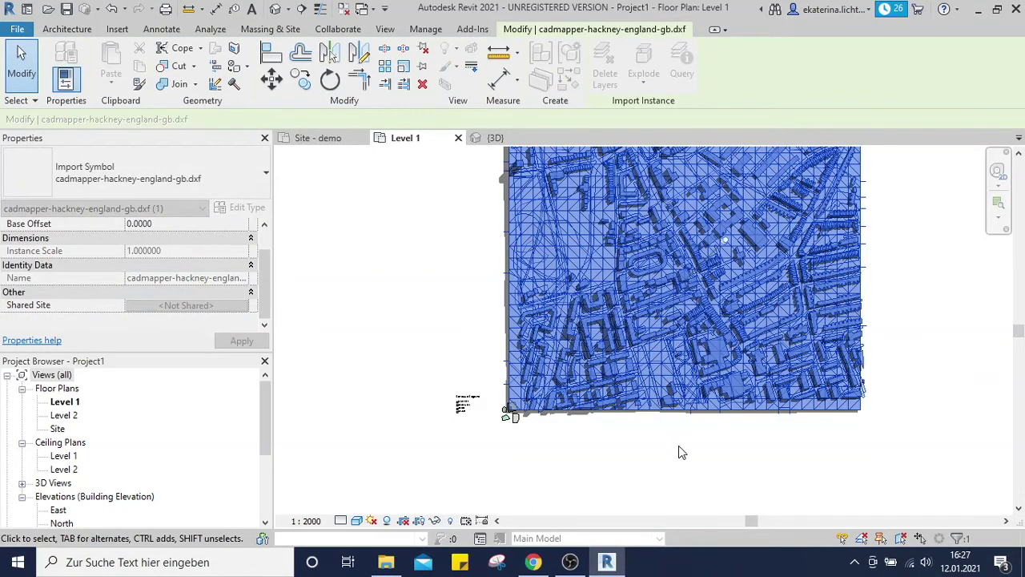
key(Escape)
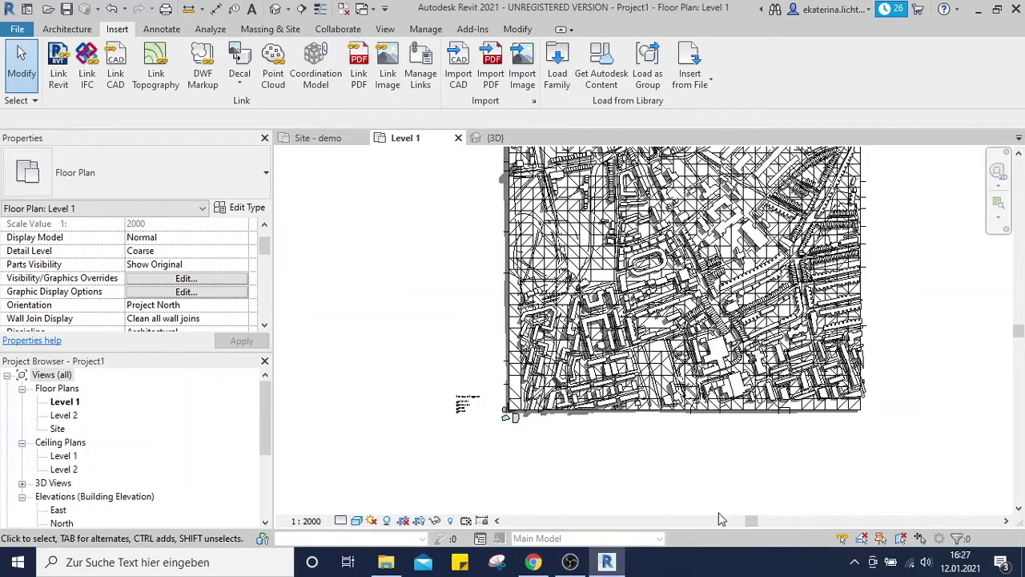
click(540, 421)
scroll(540, 421, up, 1)
key(Escape)
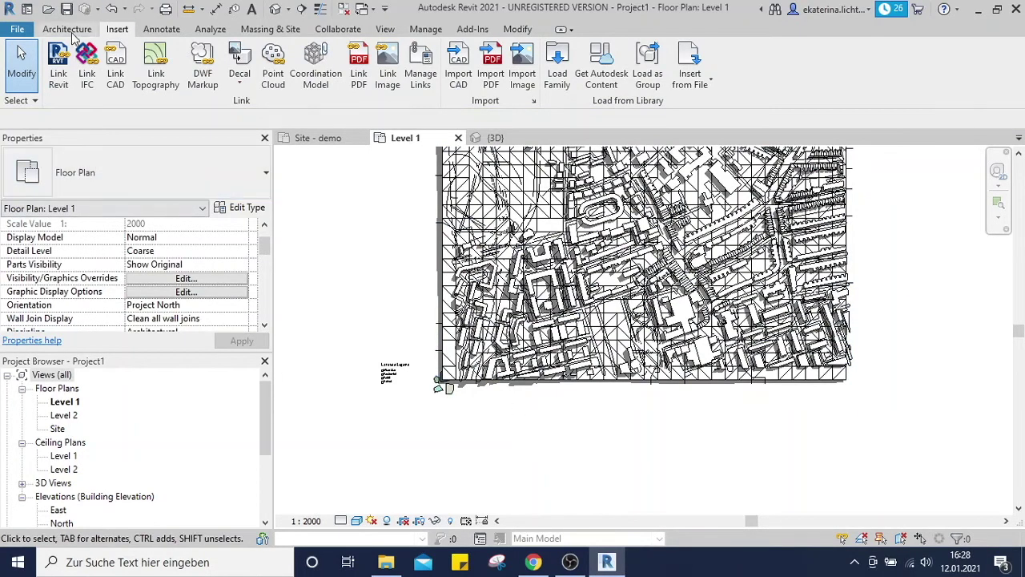
Step: Create a toposurface from the linked Hackney DXF, taking points only from the contours layer, and finish the surface
click(254, 32)
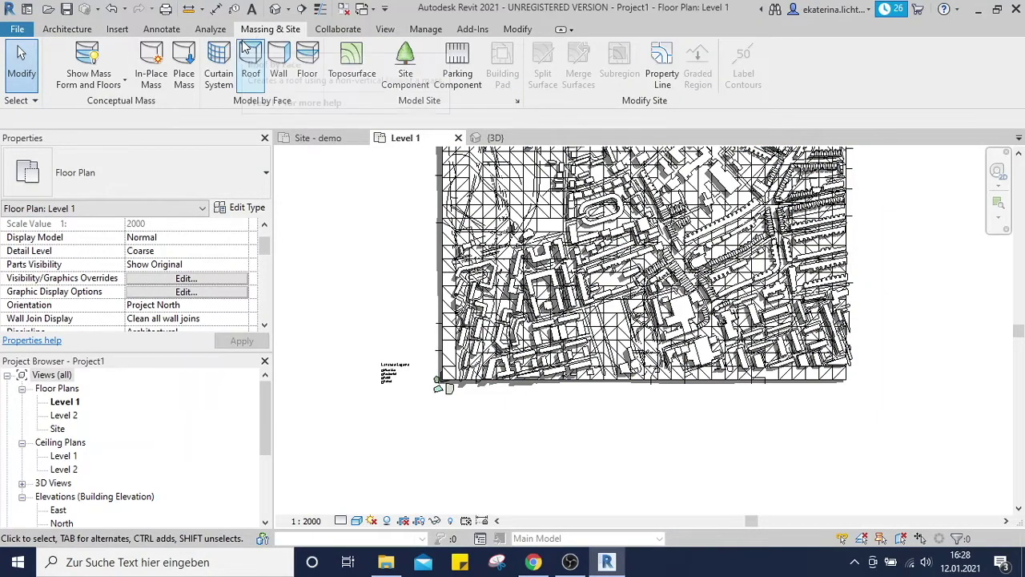
click(371, 60)
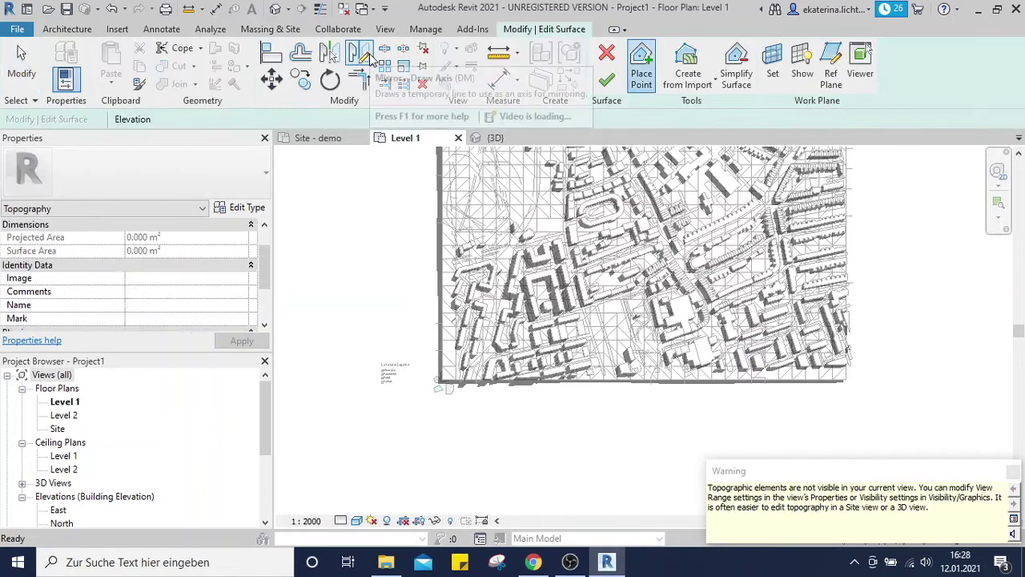
click(712, 89)
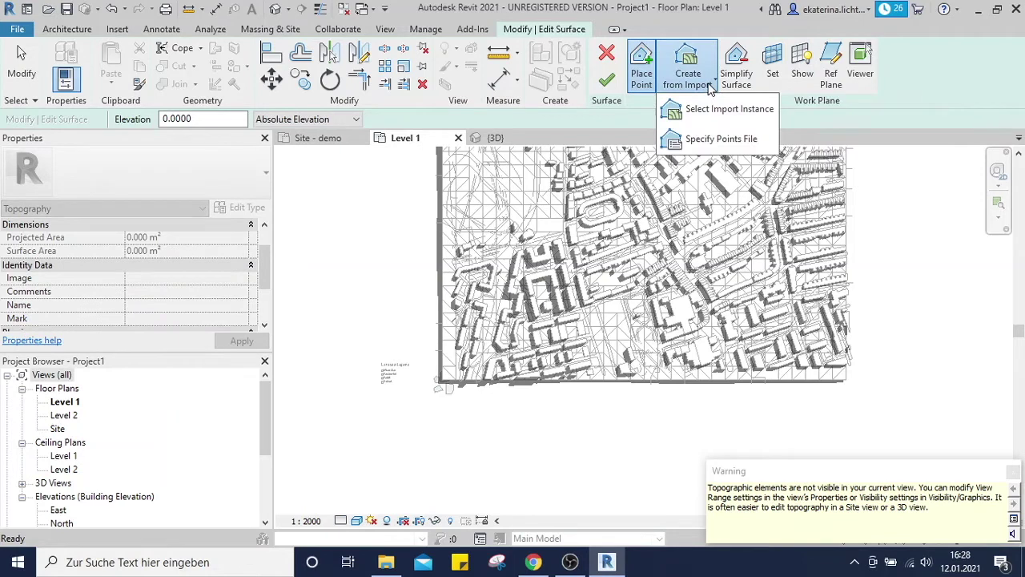
click(734, 118)
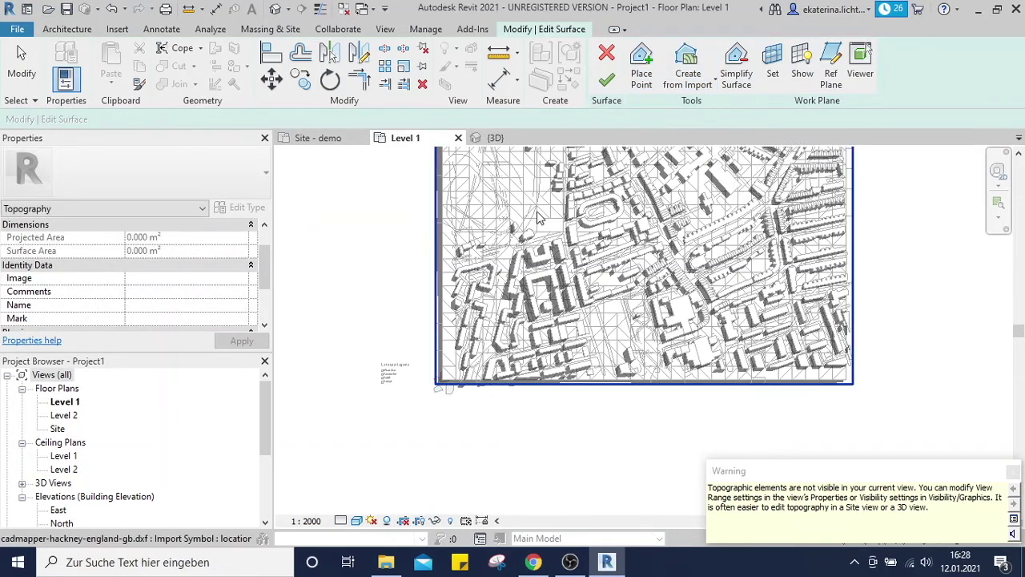
click(538, 218)
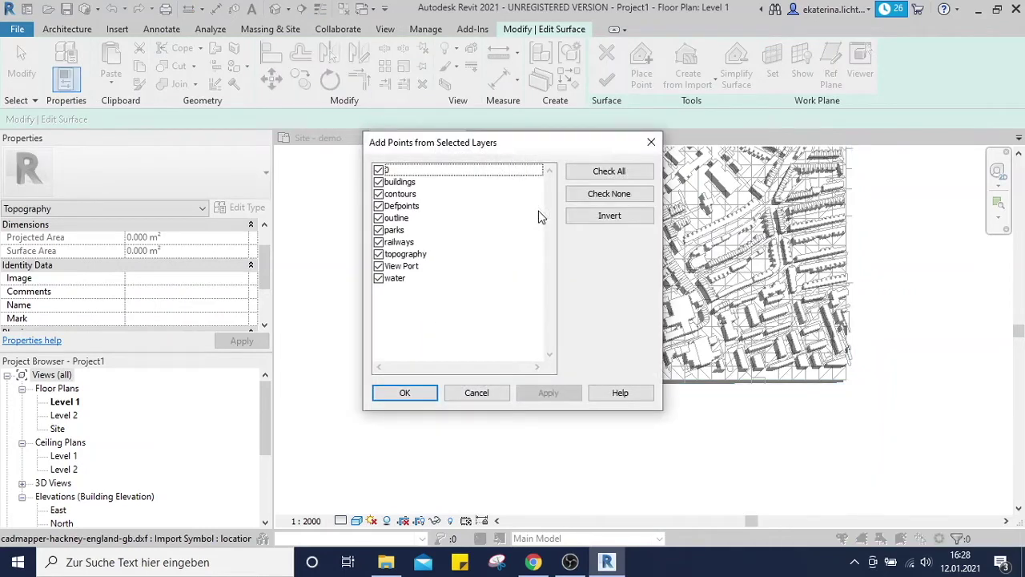
click(620, 194)
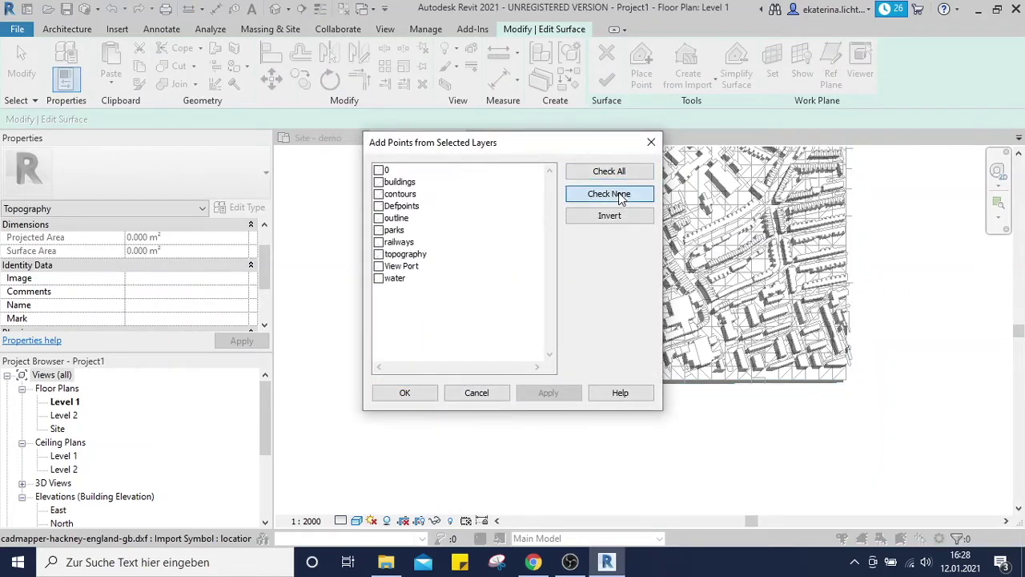
click(379, 195)
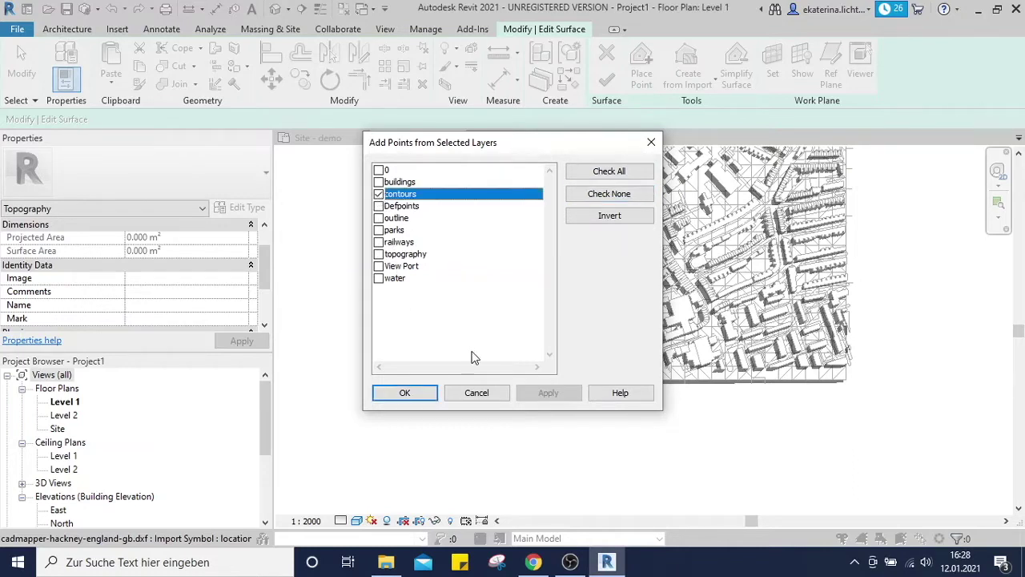
click(405, 392)
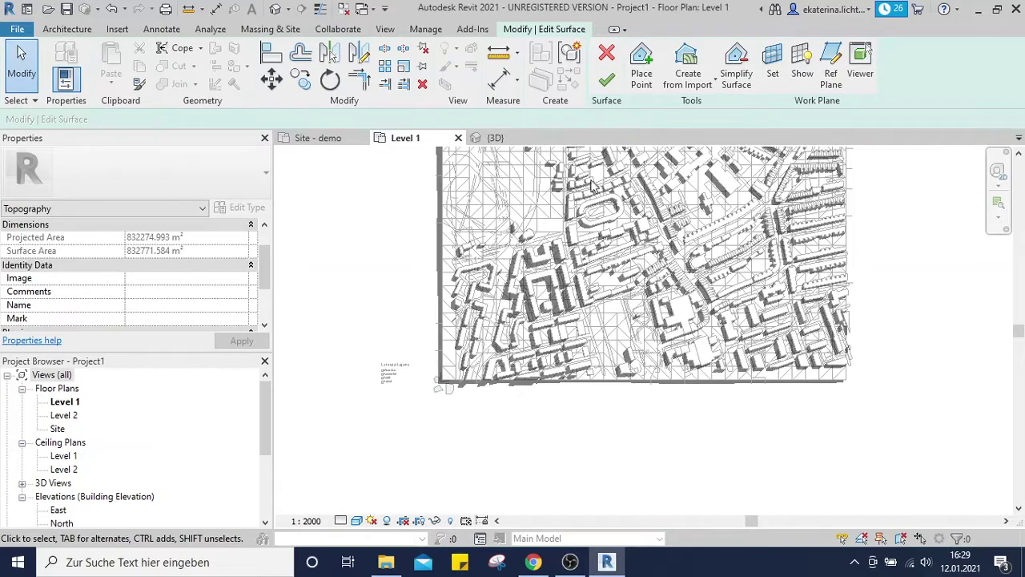
click(609, 82)
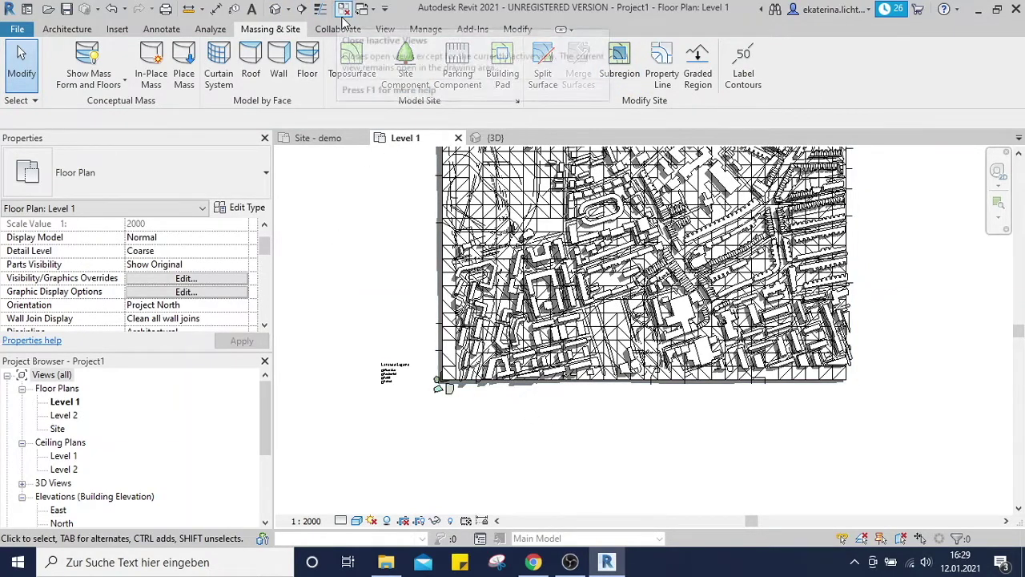
Step: Open the default 3D view and hide the linked Hackney DXF in it
click(276, 9)
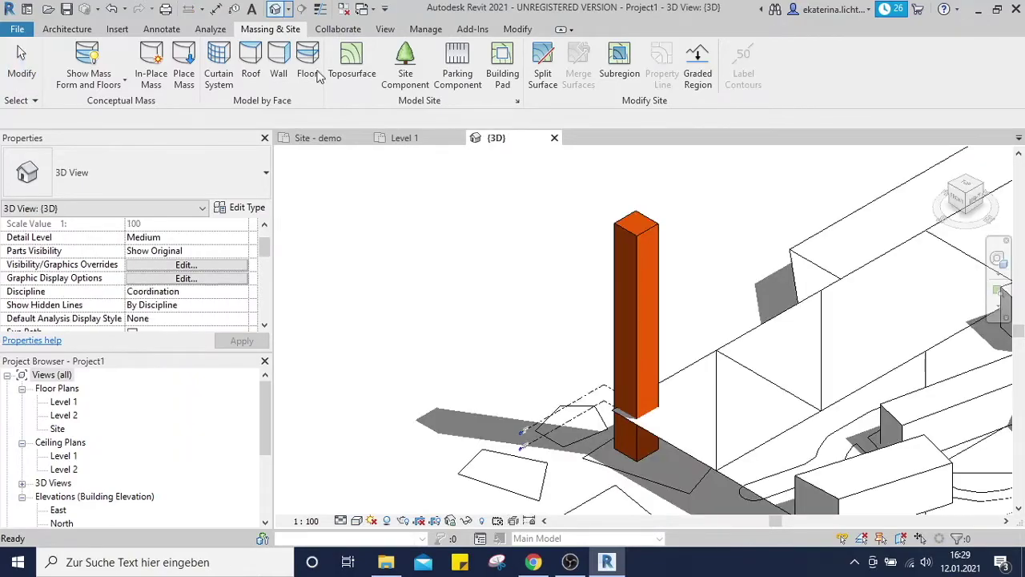
scroll(591, 229, down, 3)
middle_drag(612, 309, 655, 414)
scroll(469, 261, down, 5)
click(655, 407)
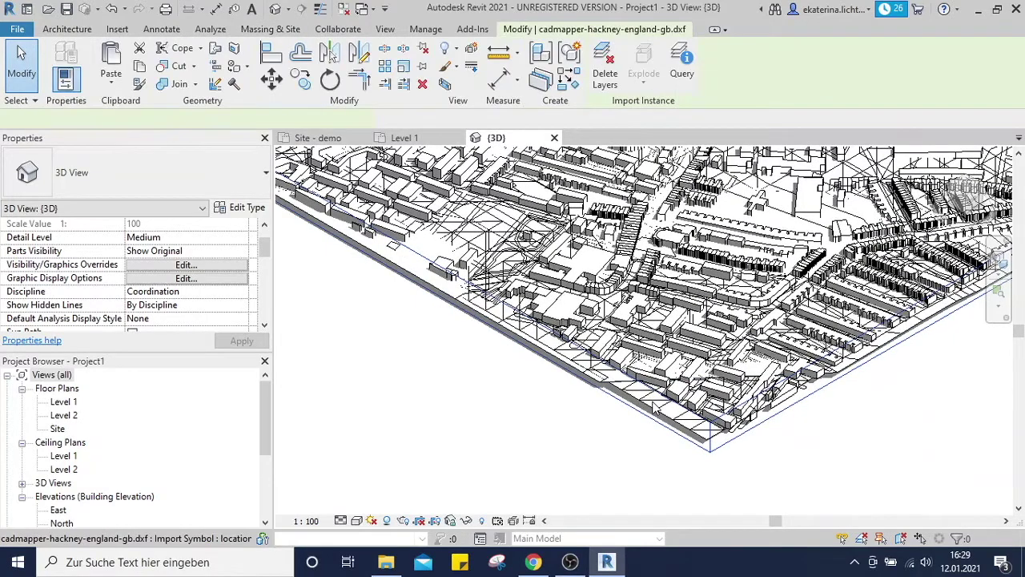
right_click(640, 406)
mouse_move(813, 104)
click(851, 120)
Step: Examine the toposurface's shape and height differences in the 3D view, including straight from the right side
scroll(597, 381, down, 3)
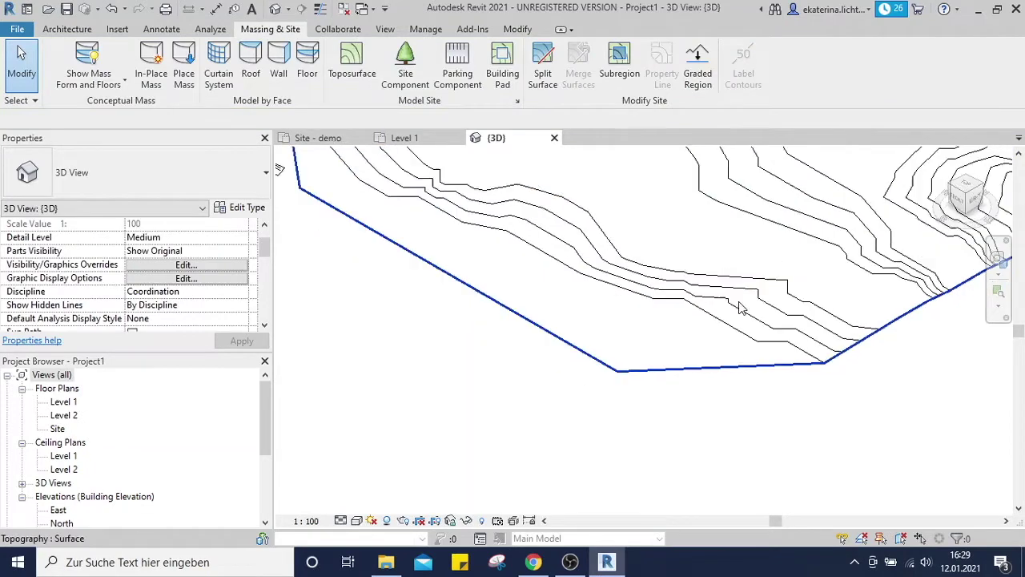
mouse_move(597, 381)
shift+middle_down()
mouse_move(703, 373)
mouse_move(586, 383)
shift+middle_up()
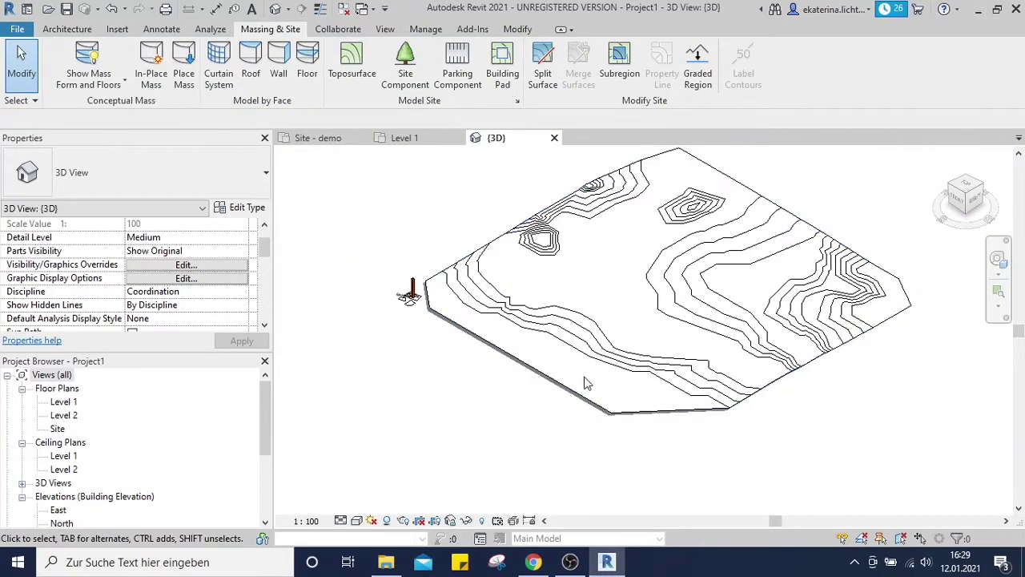
click(554, 381)
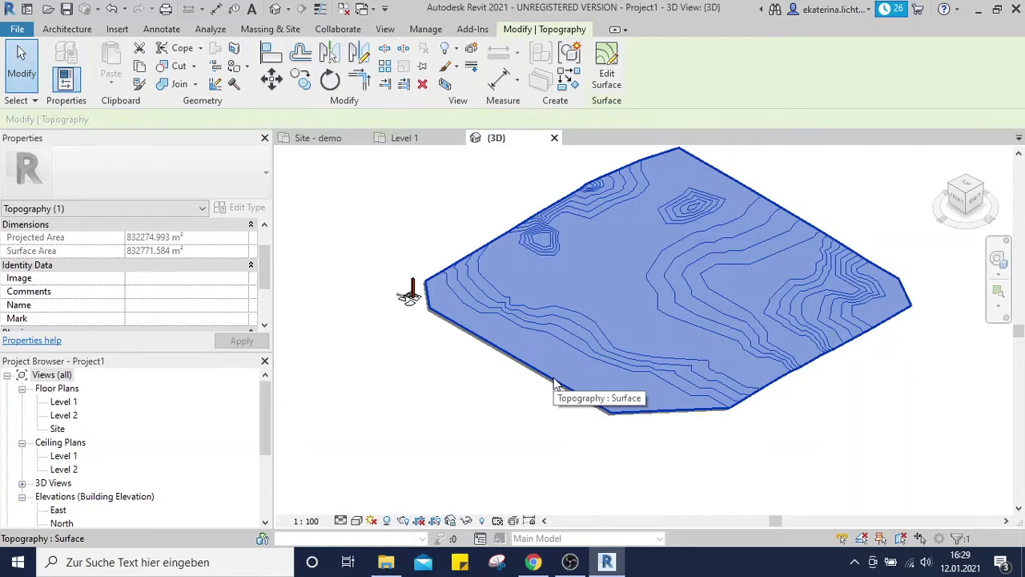
click(969, 204)
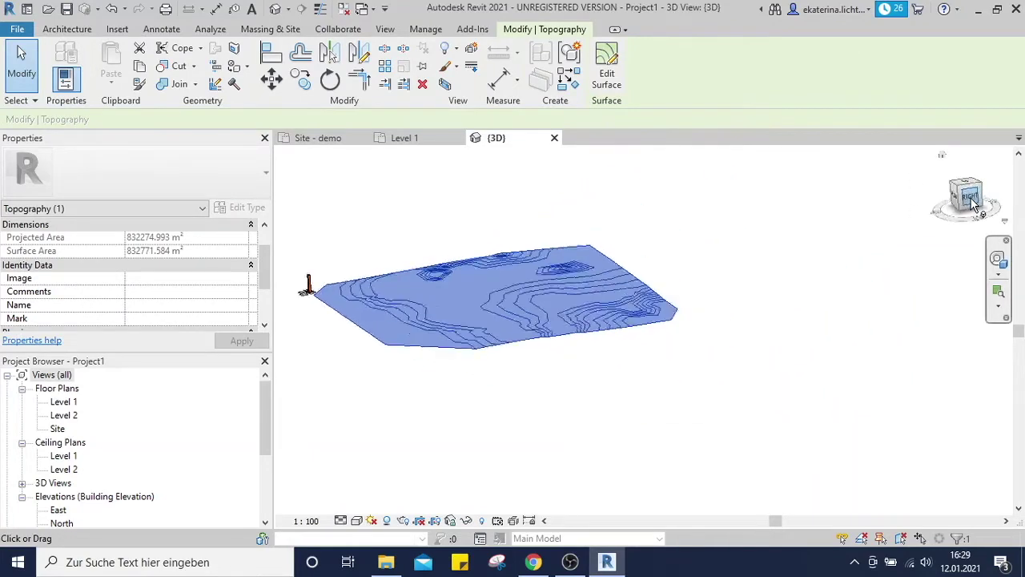
scroll(713, 328, up, 5)
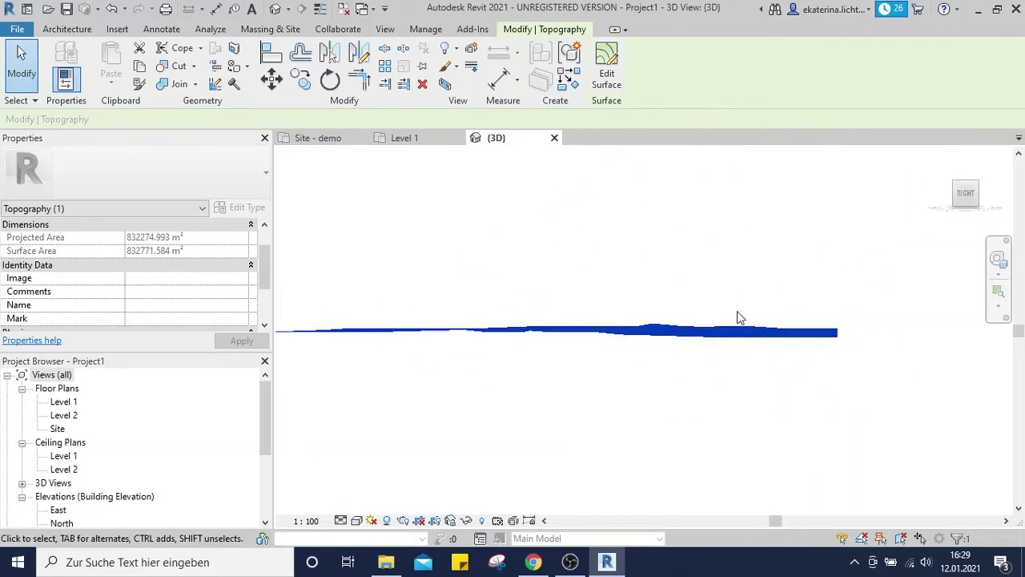
scroll(729, 321, up, 1)
scroll(729, 320, down, 3)
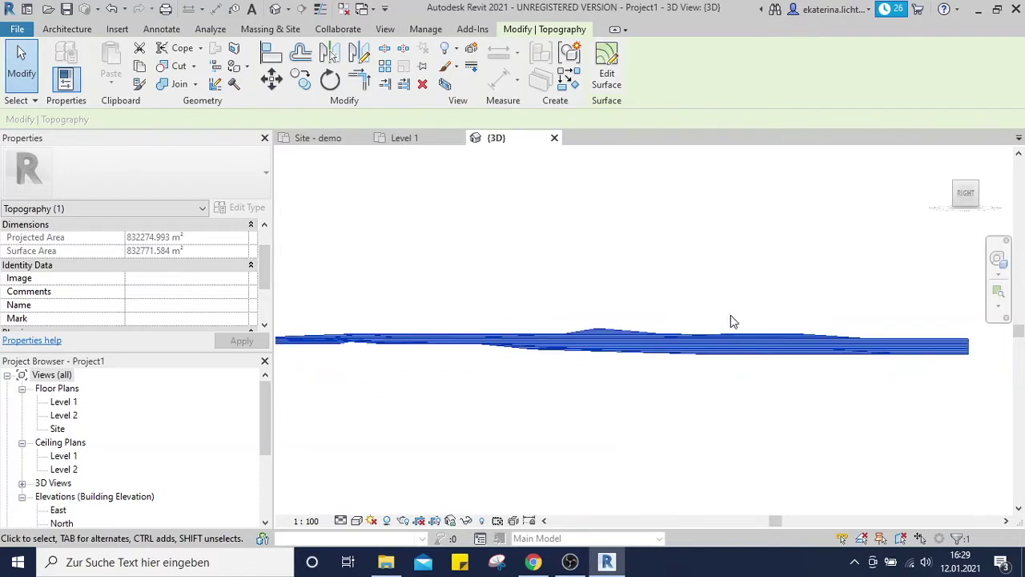
Step: Examine from the side how the toposurface sits in height relative to the levels and the base of the orange building
mouse_move(612, 328)
middle_down()
mouse_move(582, 328)
mouse_move(606, 317)
middle_up()
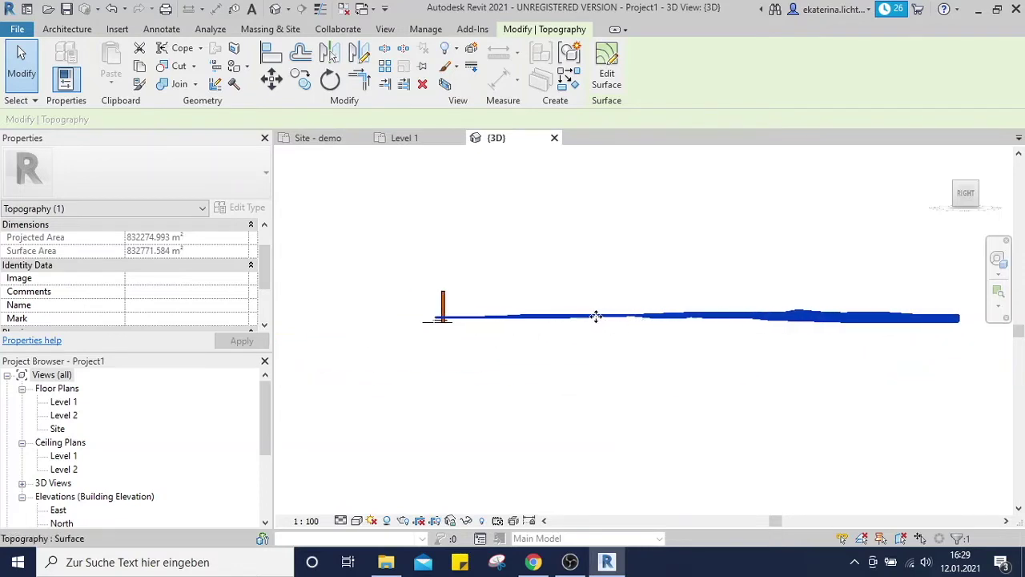
scroll(380, 297, up, 5)
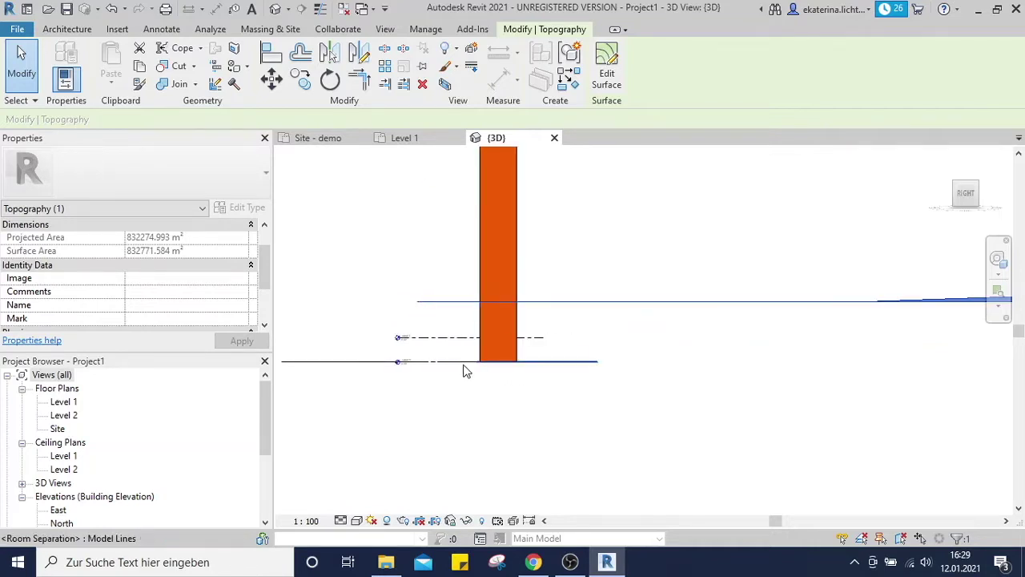
scroll(403, 361, up, 3)
scroll(414, 375, up, 2)
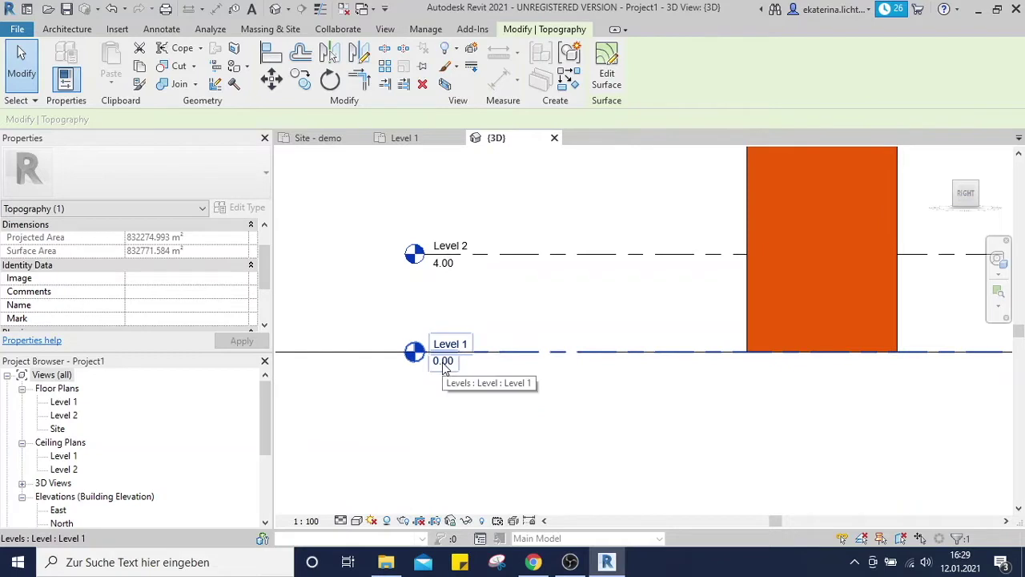
scroll(623, 383, down, 1)
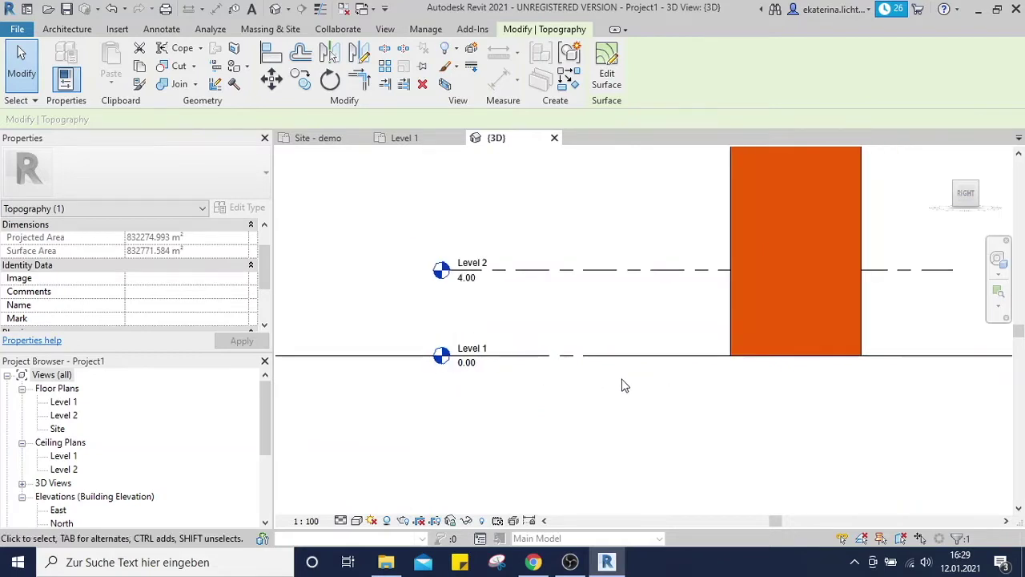
scroll(527, 371, down, 1)
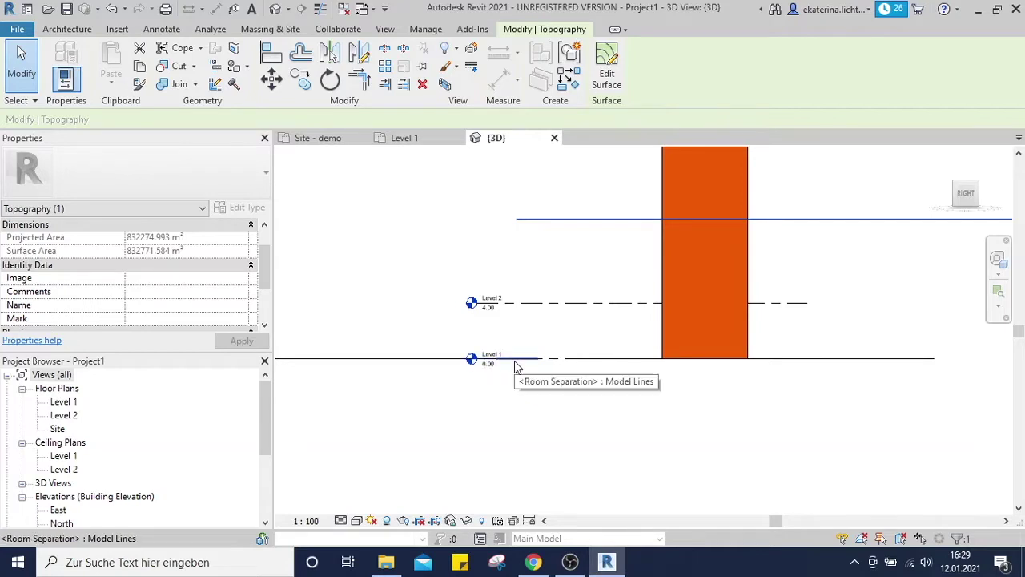
middle_drag(727, 361, 383, 338)
scroll(453, 327, down, 2)
middle_drag(811, 337, 567, 348)
scroll(572, 325, down, 3)
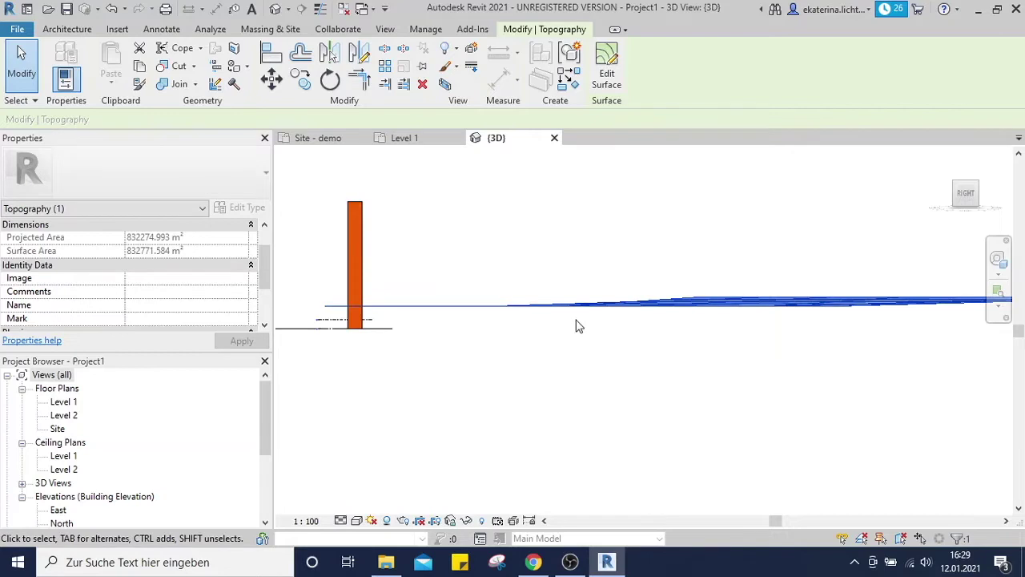
middle_drag(870, 327, 809, 313)
scroll(840, 315, down, 2)
middle_drag(893, 340, 746, 343)
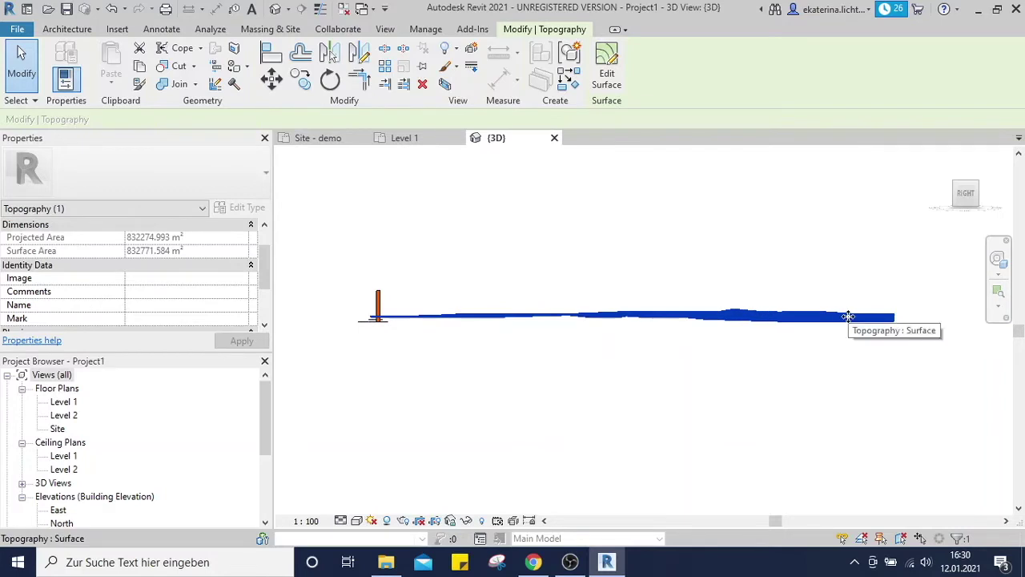
scroll(375, 335, up, 3)
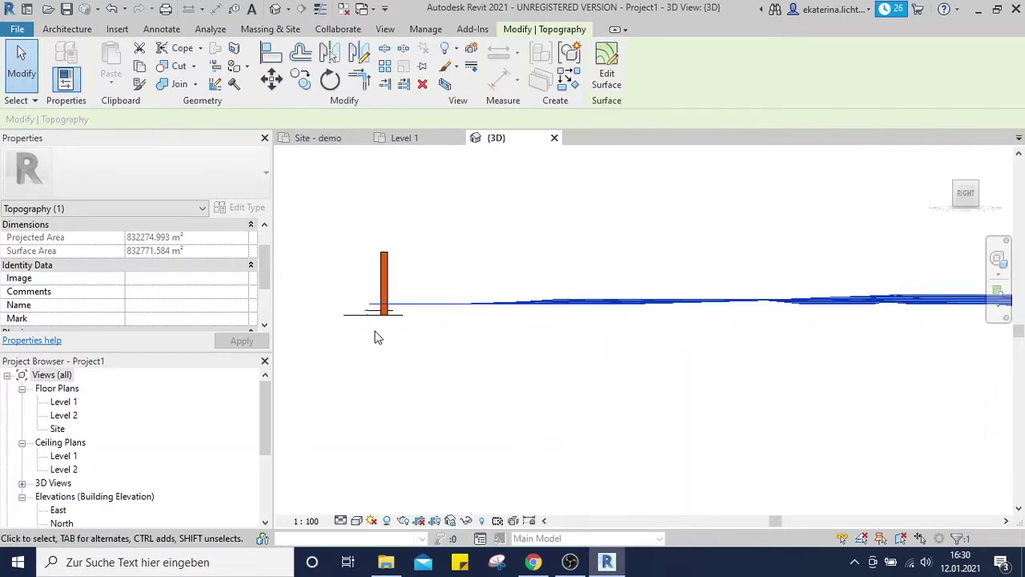
scroll(379, 334, up, 2)
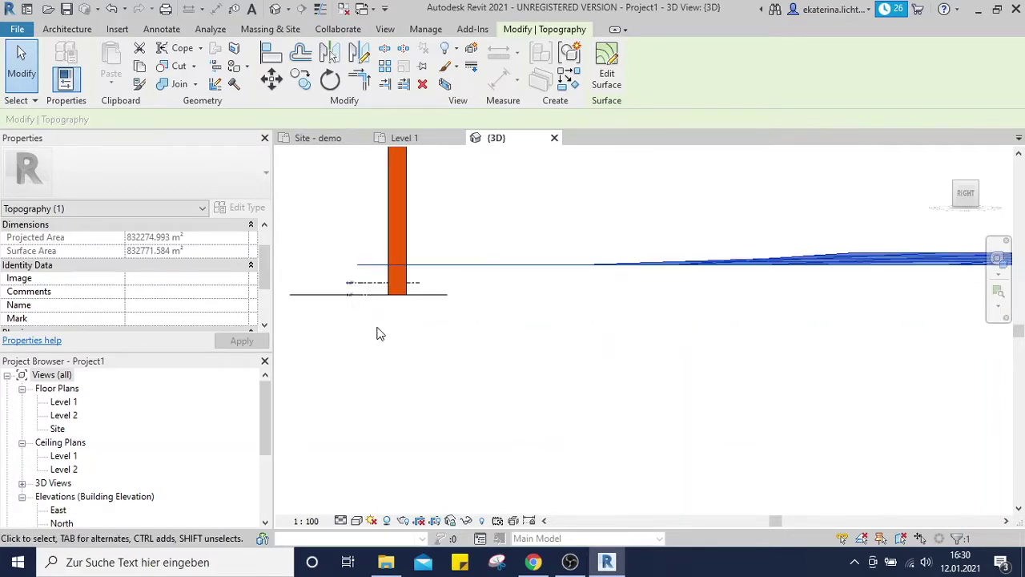
middle_drag(385, 316, 684, 339)
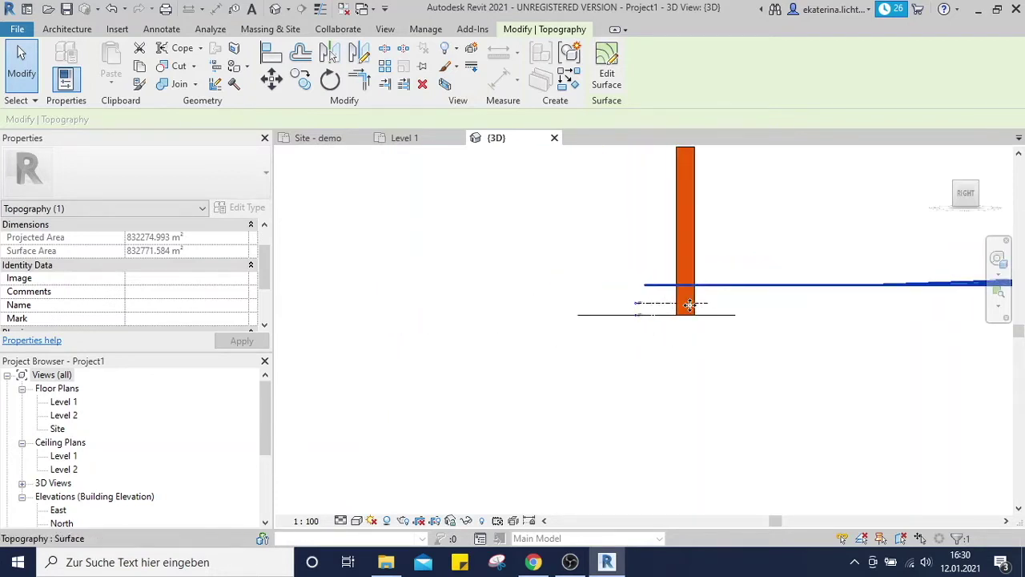
scroll(679, 333, up, 2)
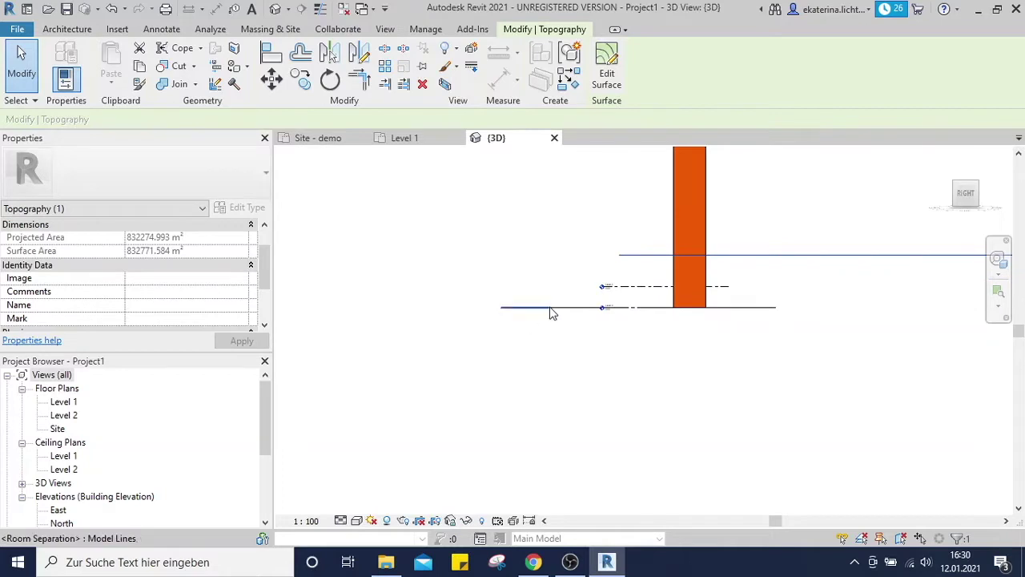
scroll(682, 311, up, 2)
scroll(679, 312, up, 2)
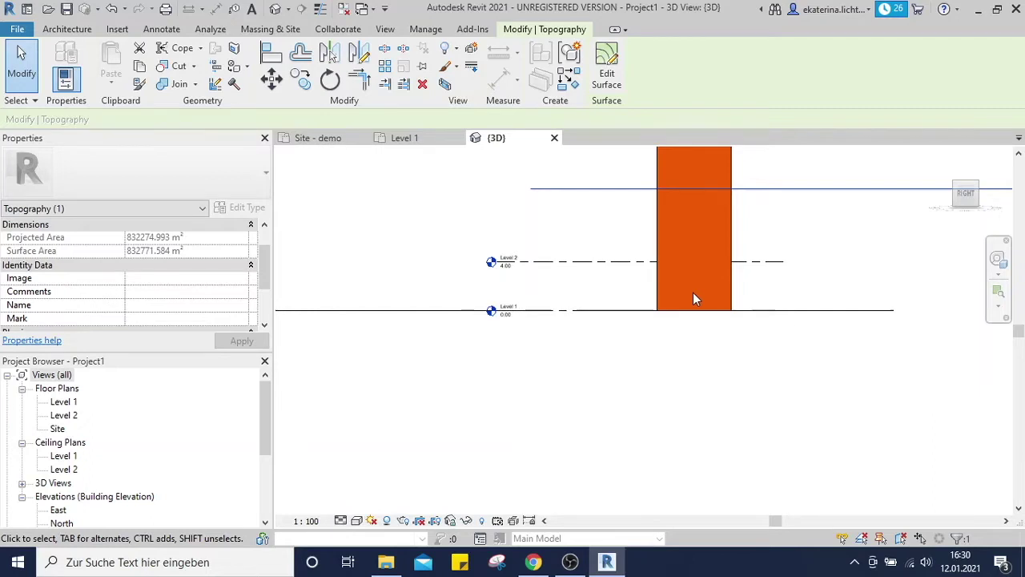
scroll(693, 292, down, 3)
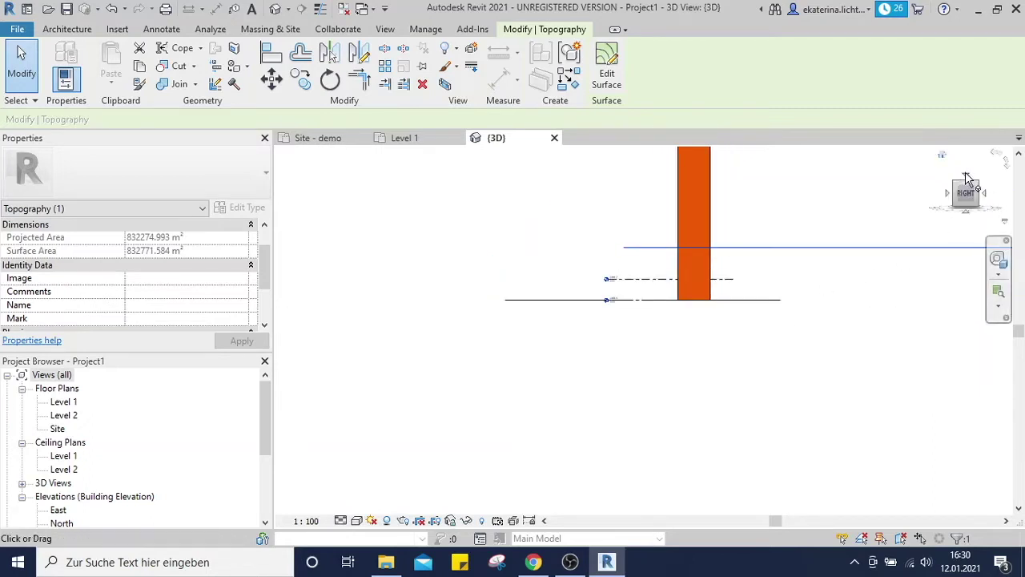
Step: Examine the toposurface's contours and extent from directly above
click(965, 179)
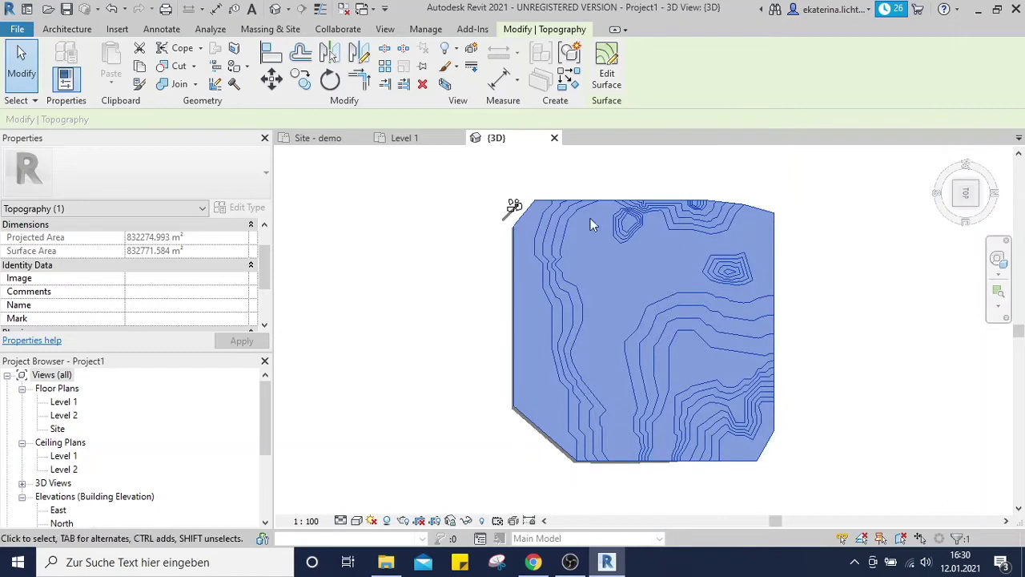
scroll(554, 212, up, 2)
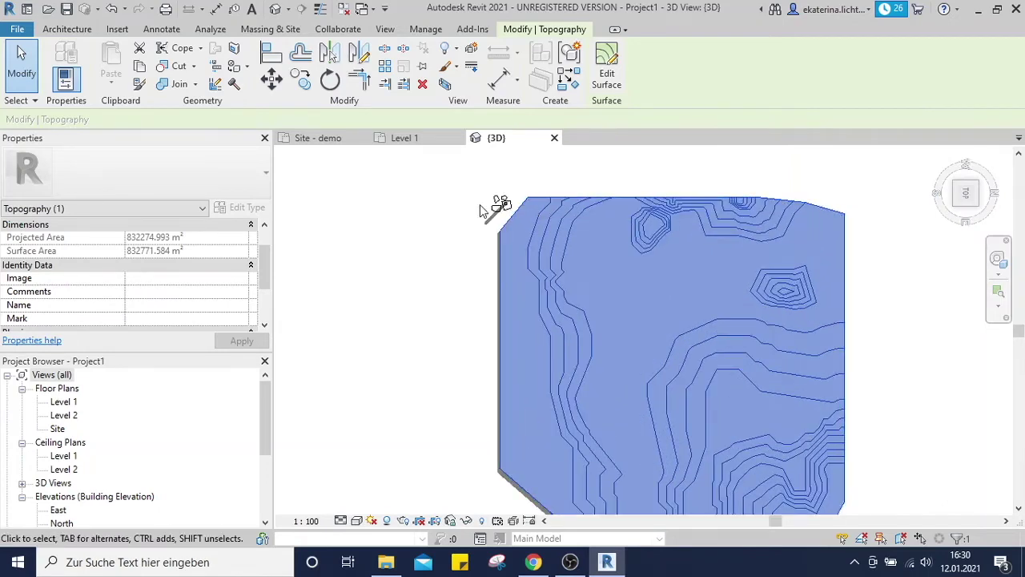
middle_drag(648, 222, 684, 300)
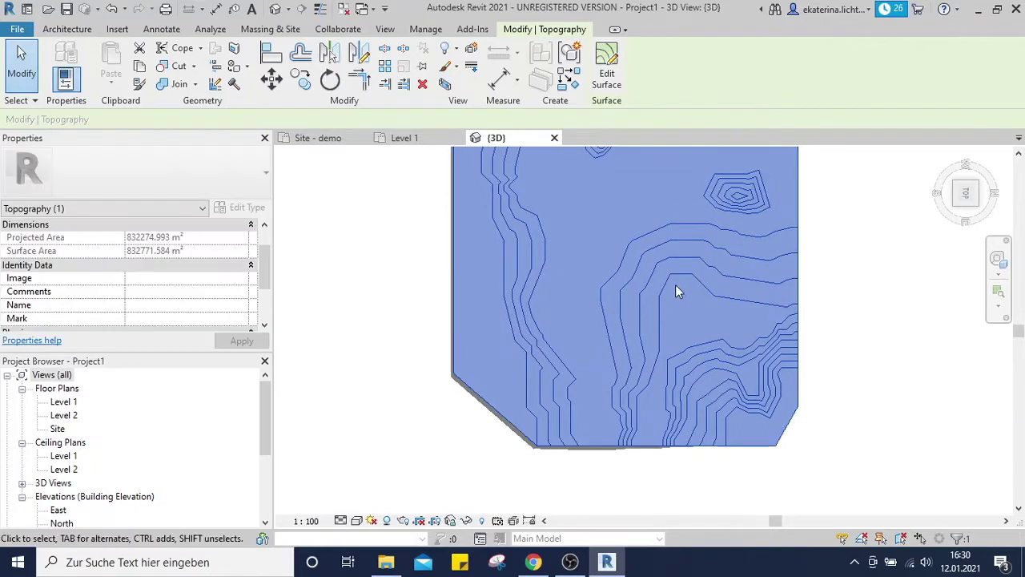
scroll(666, 289, up, 3)
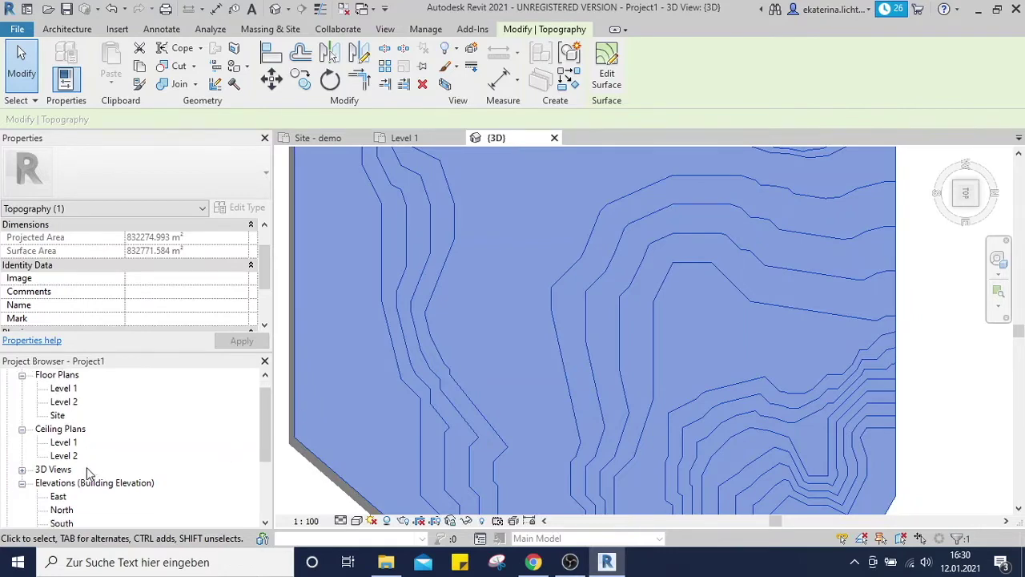
Step: Open the East elevation and rename the 0.00 level to Level 0, renaming its corresponding views as well
scroll(87, 467, down, 1)
double_click(56, 470)
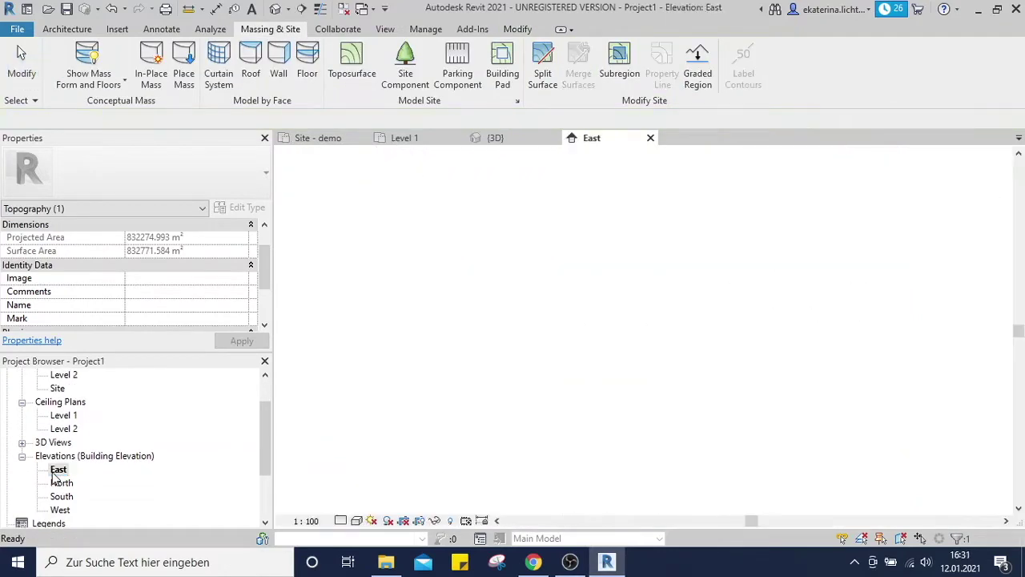
scroll(483, 358, up, 3)
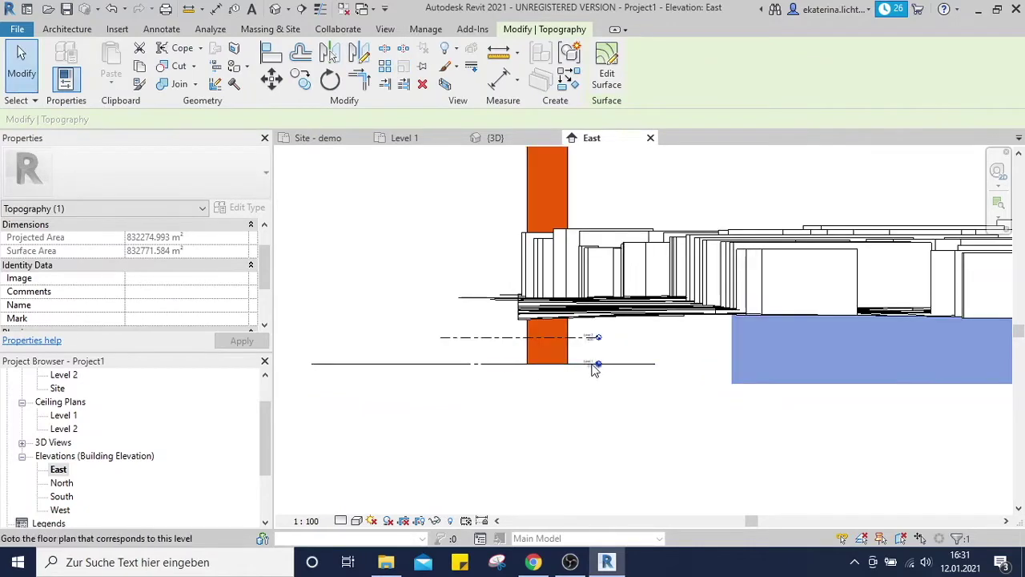
scroll(589, 364, up, 4)
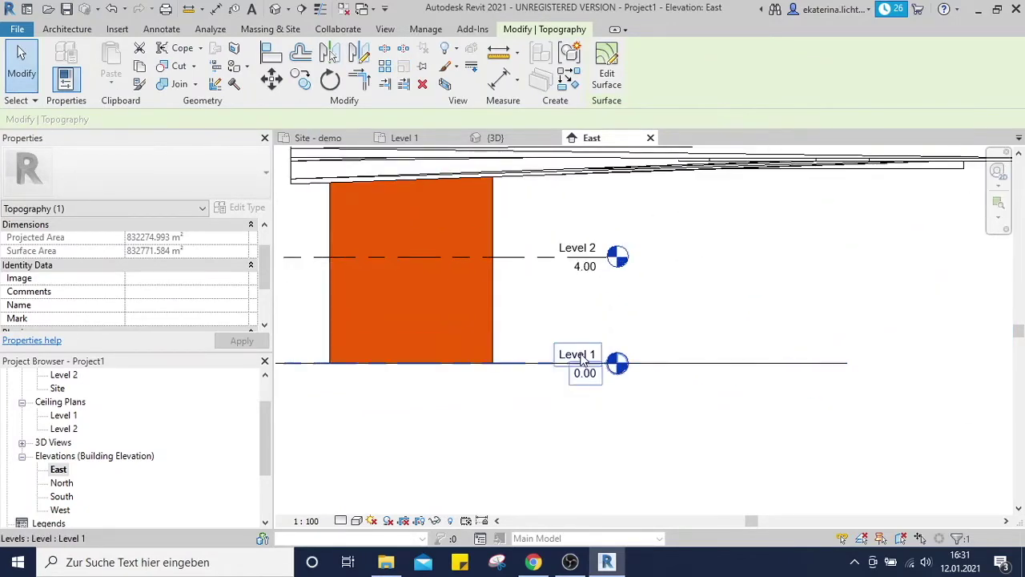
click(580, 362)
click(577, 356)
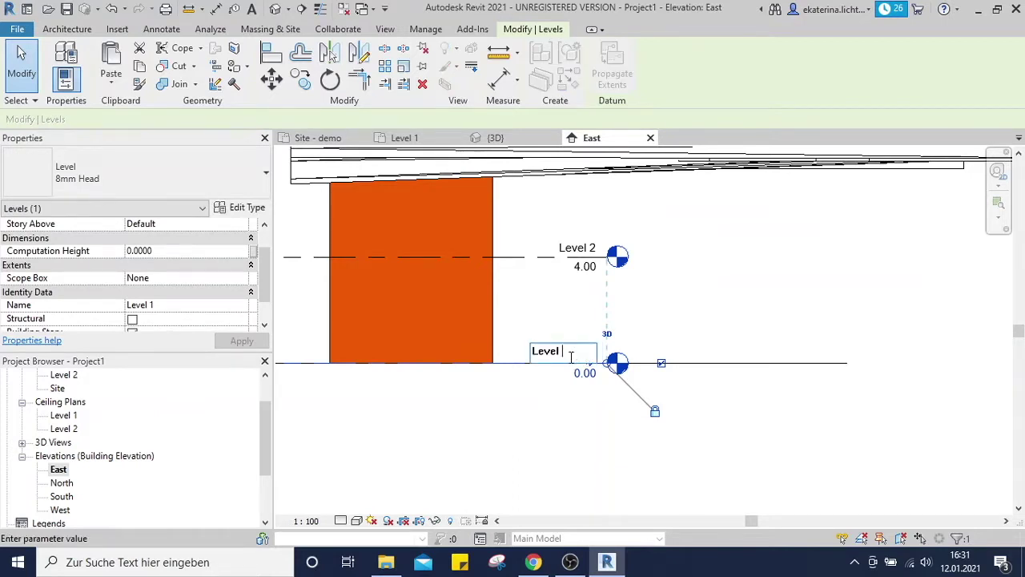
text(0)
key(Return)
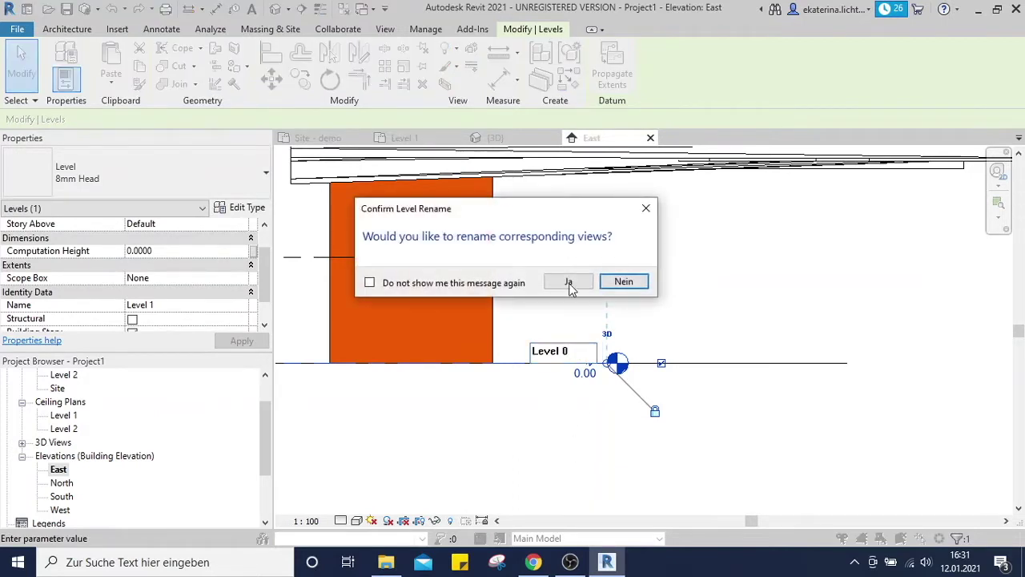
click(567, 280)
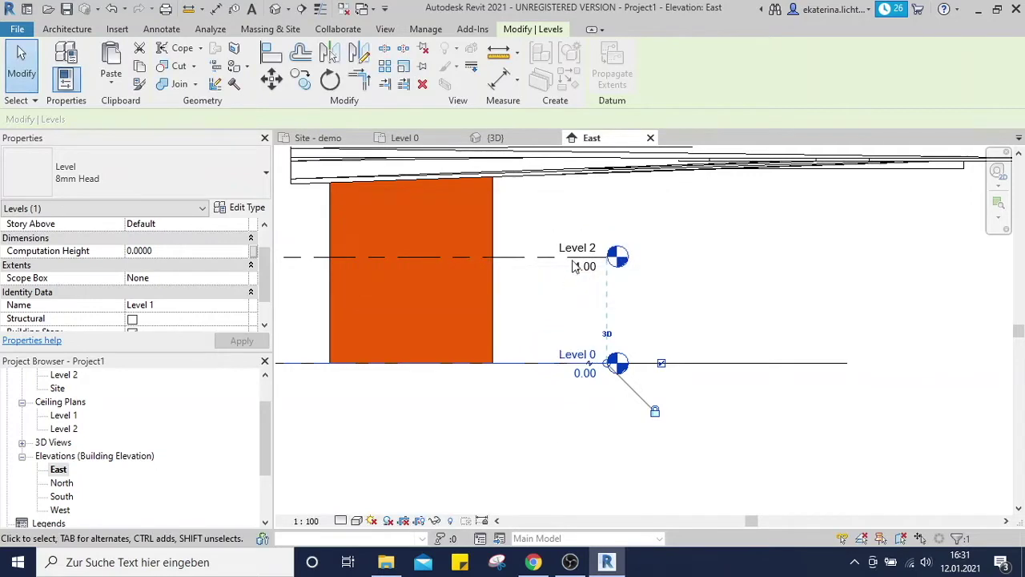
Step: Rename Level 2 to Level 1 in the East elevation, including its corresponding views
double_click(586, 246)
click(584, 246)
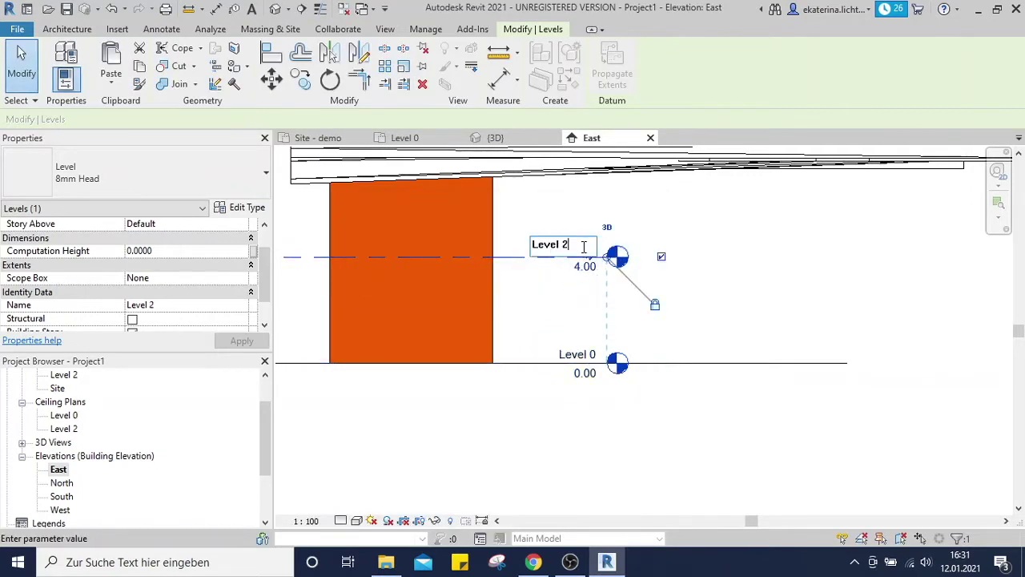
text(1)
key(Return)
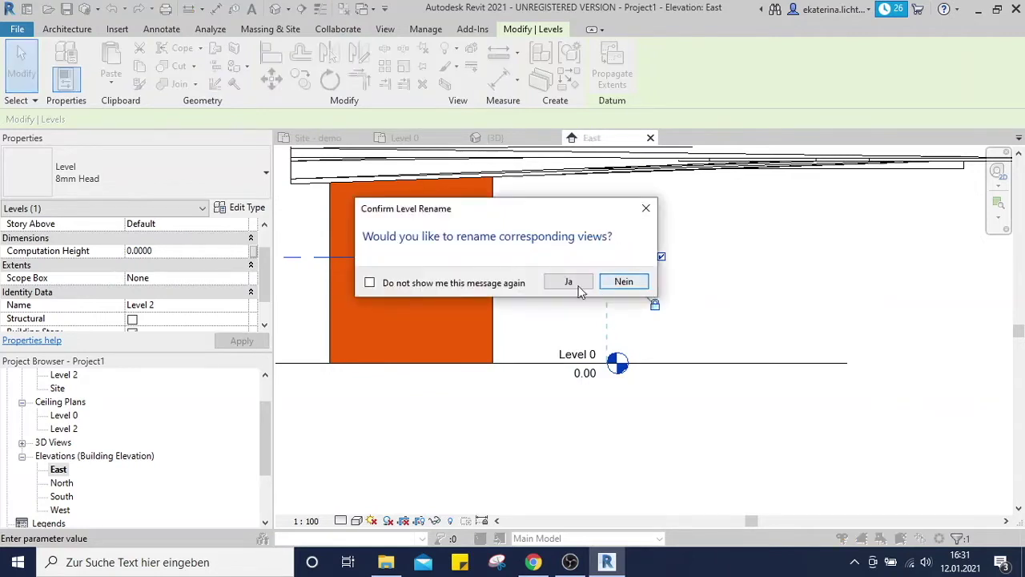
click(574, 285)
click(753, 284)
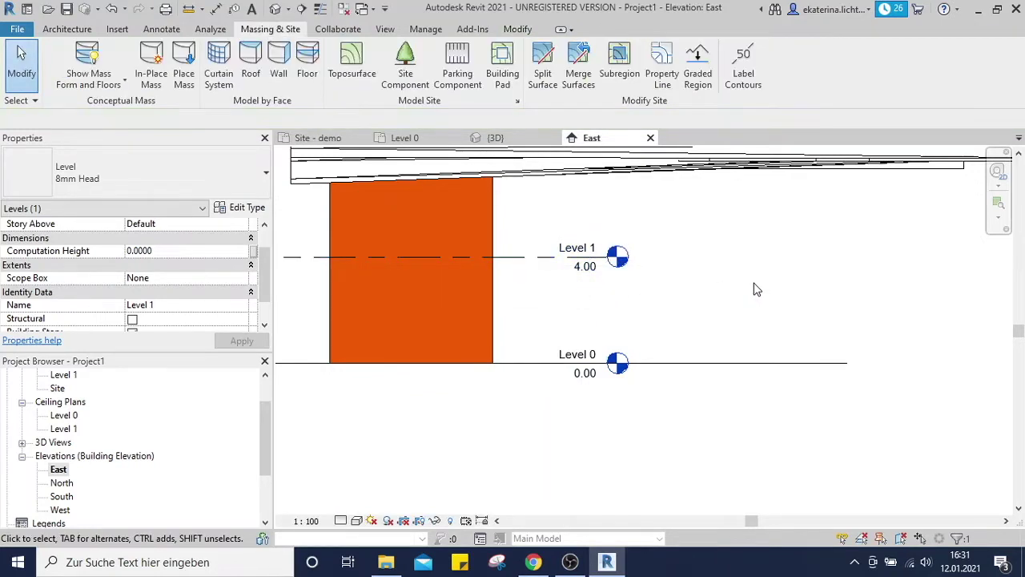
Step: Set the elevation of Level 1 to 3.50 m and deselect the level
scroll(516, 268, down, 3)
middle_drag(392, 270, 685, 330)
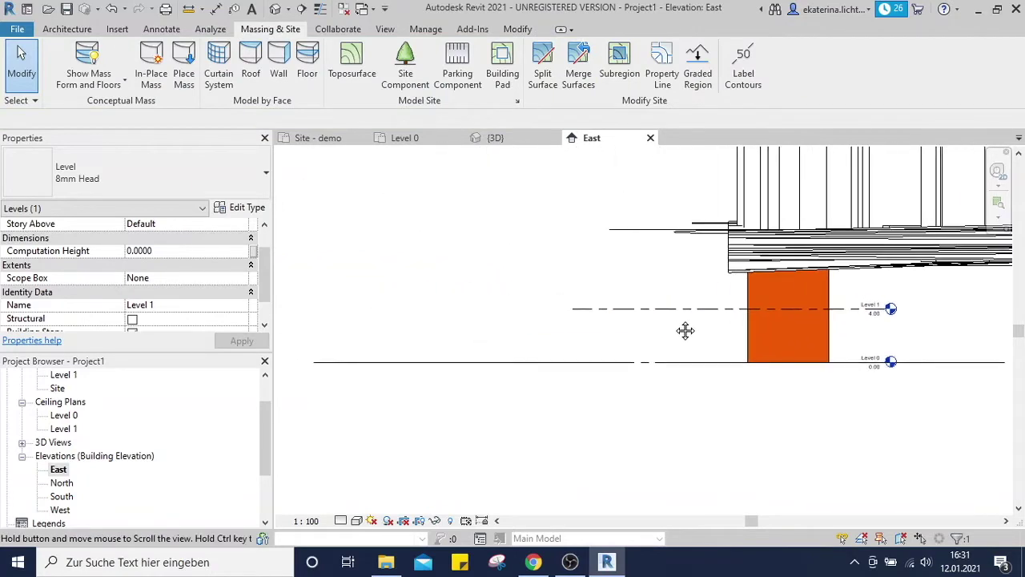
click(611, 311)
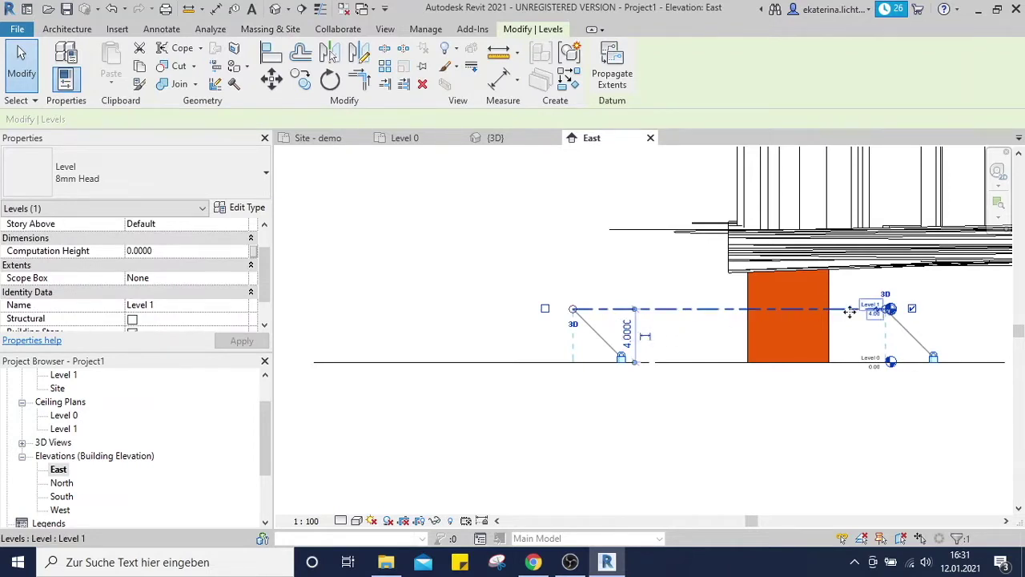
middle_drag(838, 327, 798, 334)
scroll(815, 339, up, 4)
click(797, 315)
click(794, 315)
key(ctrl+a)
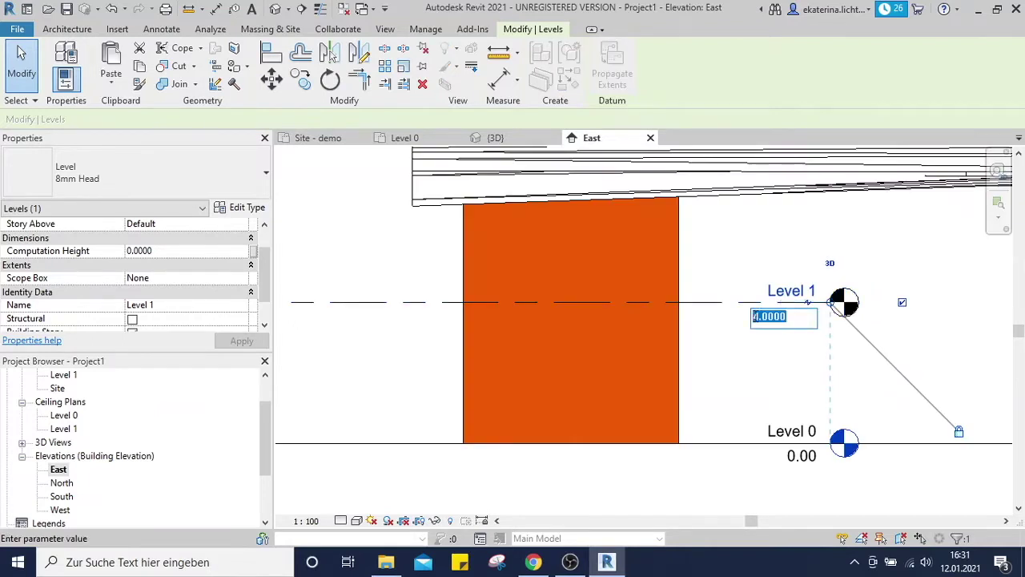
text(3)
key(Return)
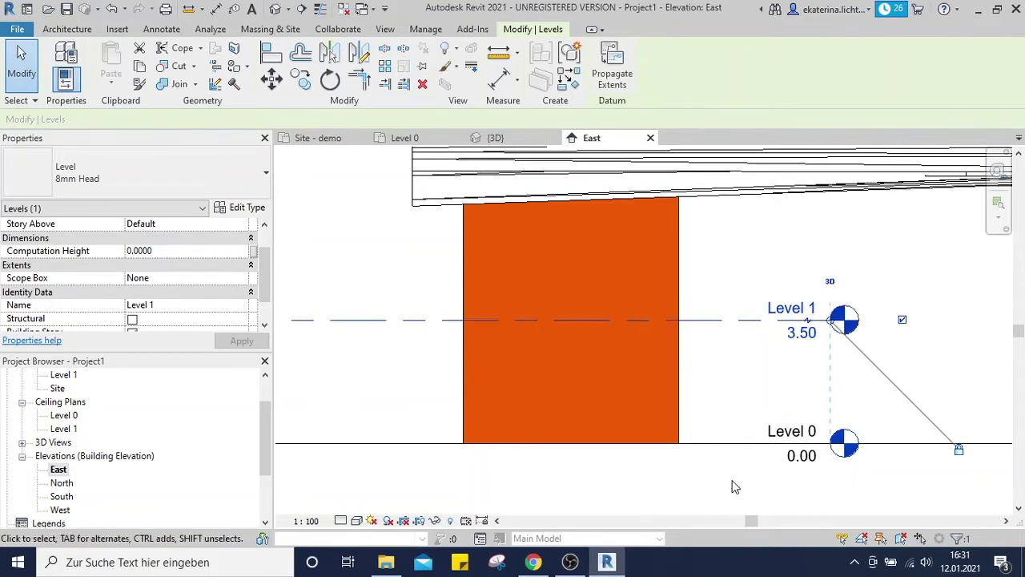
click(730, 484)
scroll(776, 232, down, 2)
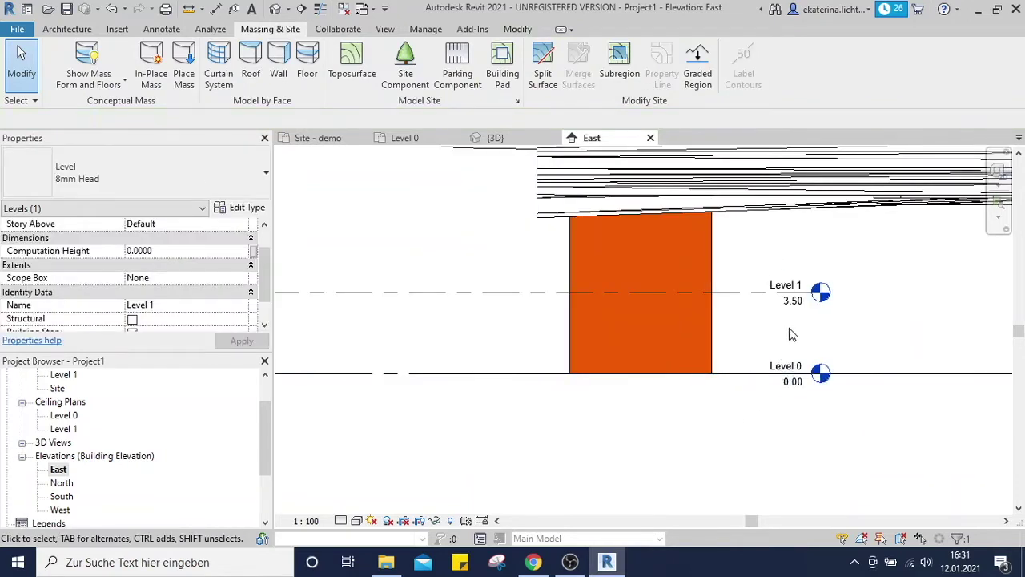
Step: Select Level 1 in the East elevation and copy it 3.5 m vertically upward, with multiple copying enabled
click(487, 293)
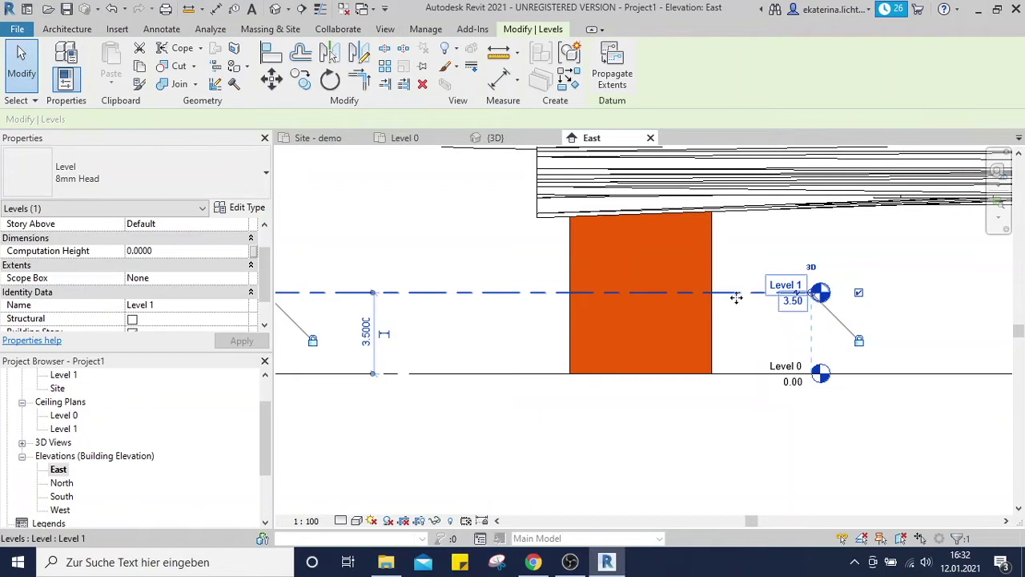
click(465, 313)
click(472, 292)
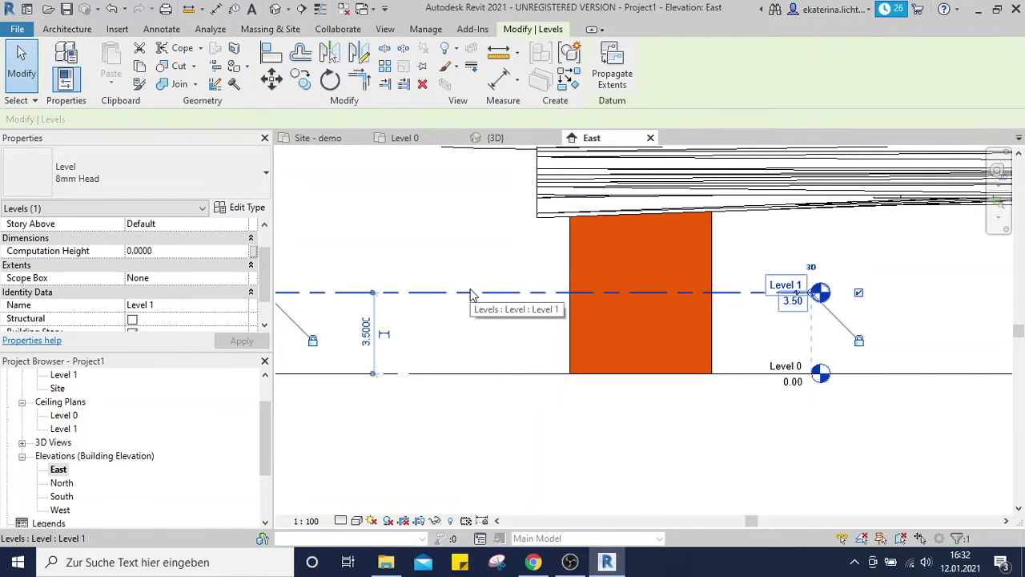
click(471, 291)
click(457, 309)
click(447, 292)
key(c)
key(o)
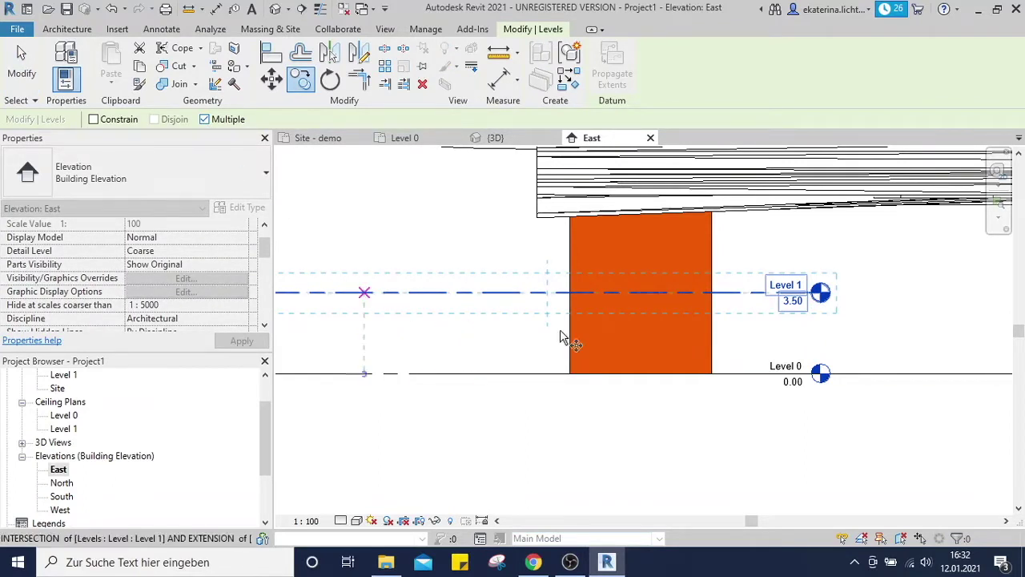
click(431, 293)
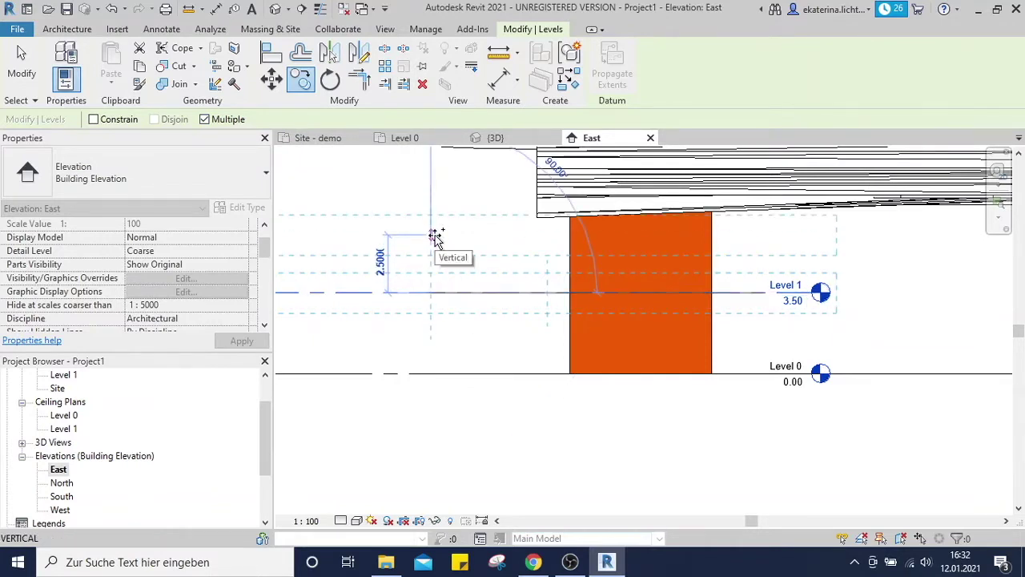
text(3.5)
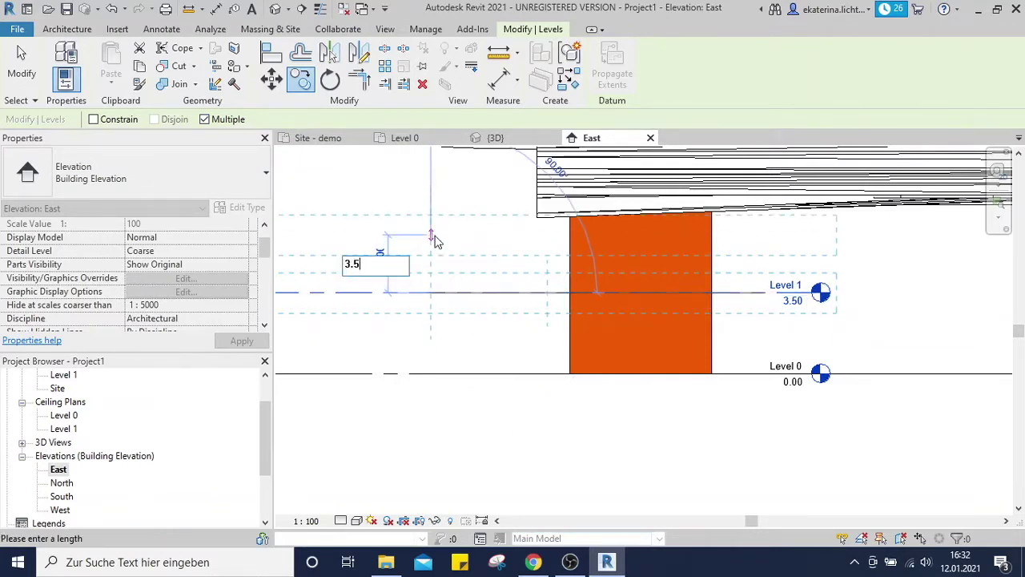
key(Return)
Step: Place two more level copies, each 3.5 m above the previous one, and end the Copy command
middle_drag(435, 233, 419, 350)
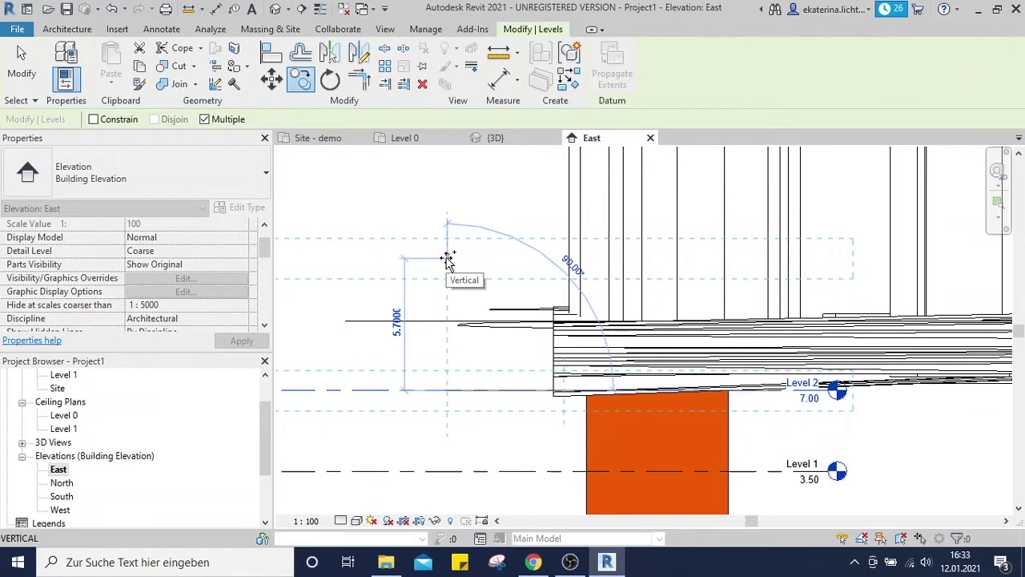
text(3,5)
key(Return)
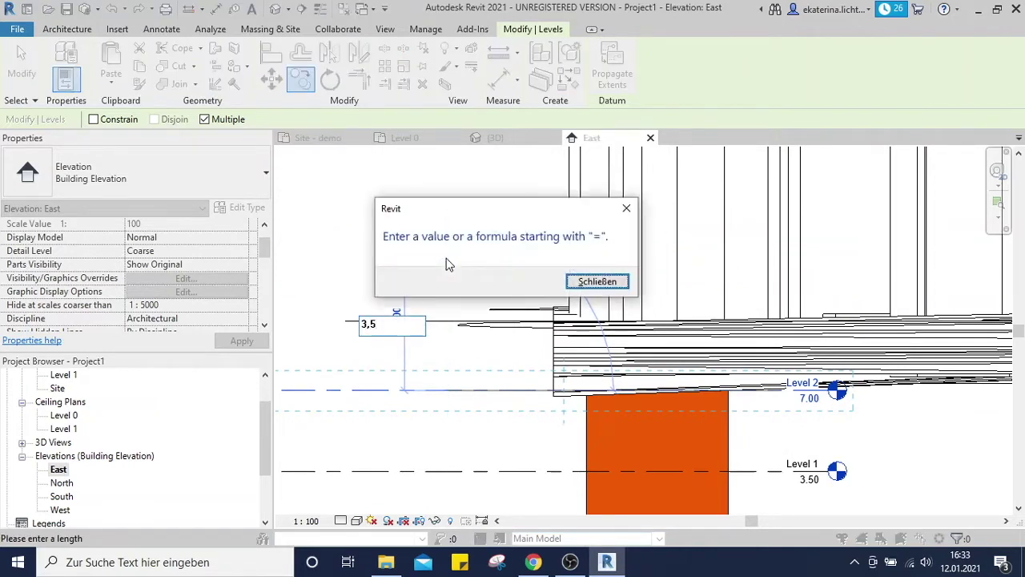
click(589, 285)
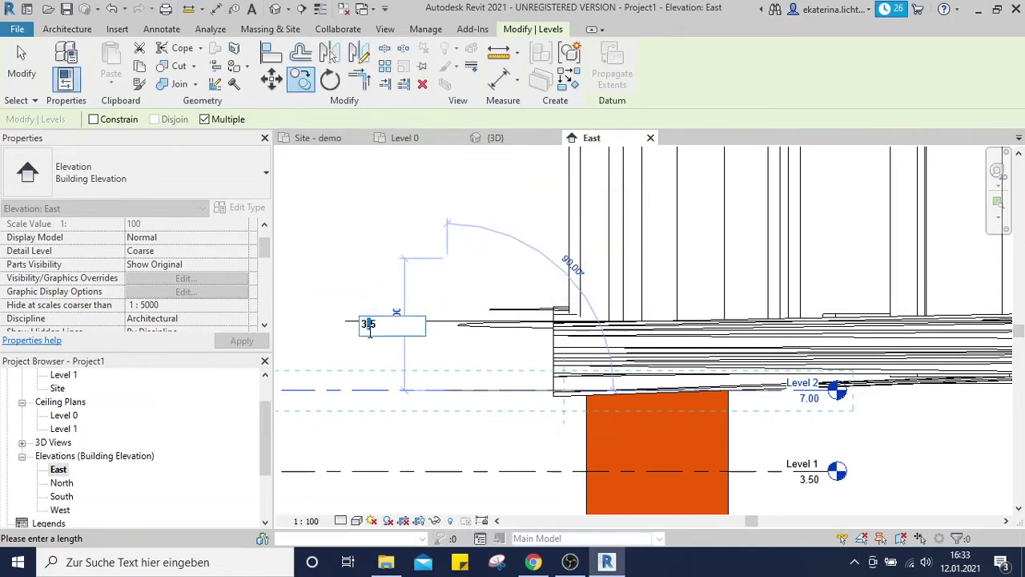
key(Return)
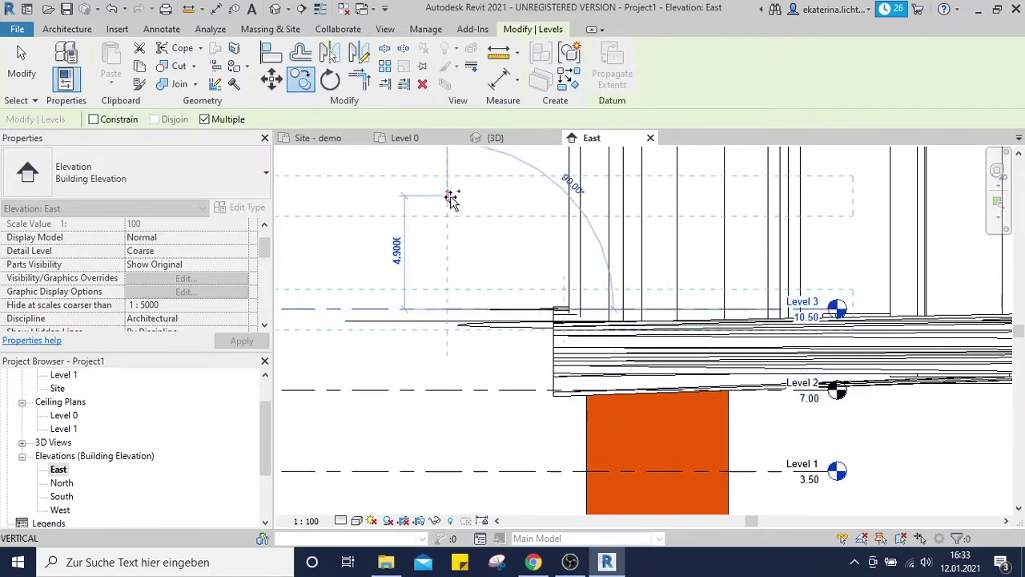
text(3)
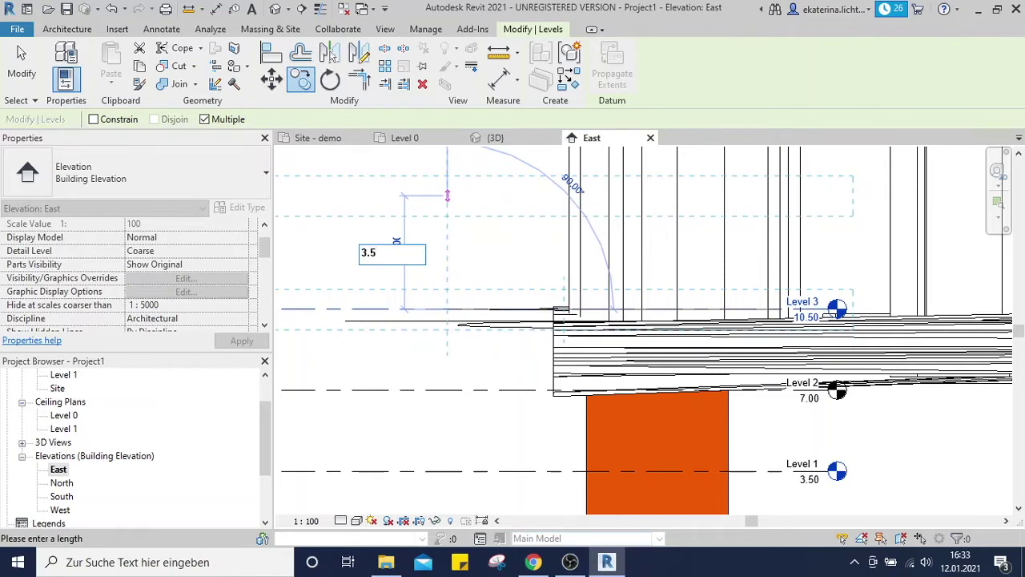
text(.5)
key(Return)
key(Escape)
key(Escape)
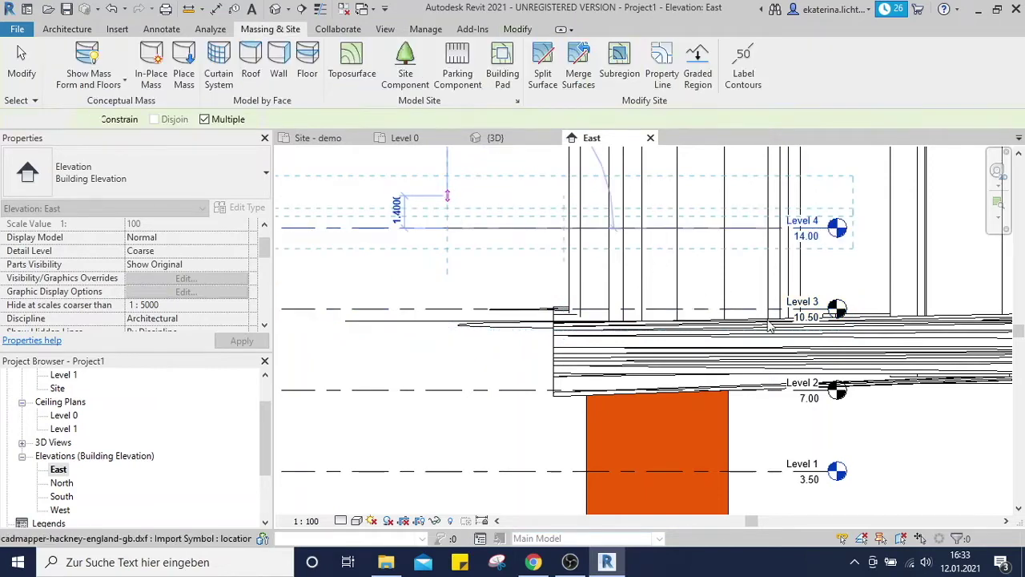
Step: Select Levels 1 to 4 and copy them as a group upward from Level 0 to Level 4
scroll(688, 339, down, 2)
middle_drag(611, 339, 686, 398)
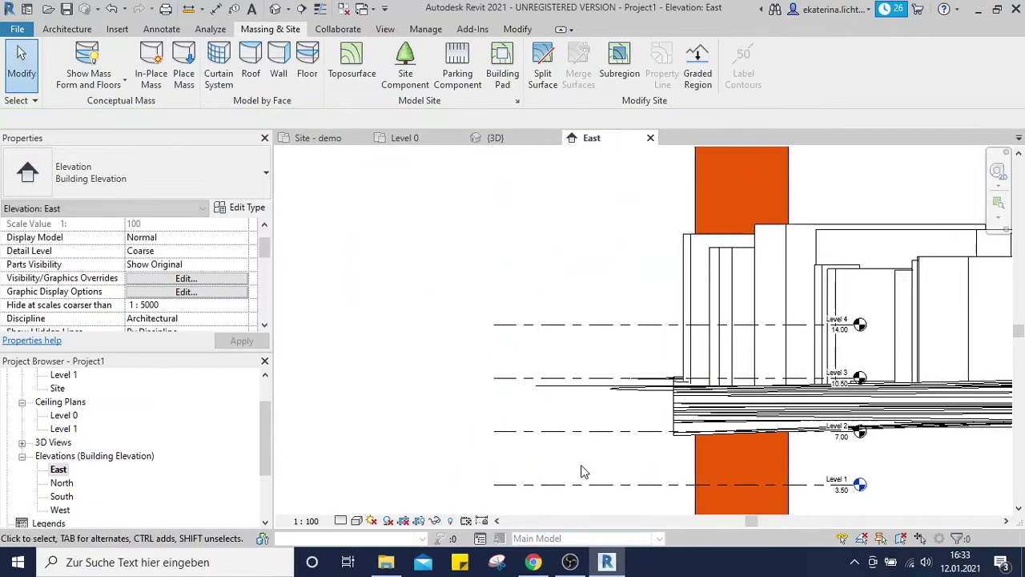
middle_drag(525, 437, 582, 373)
drag(559, 441, 544, 240)
scroll(554, 264, down, 2)
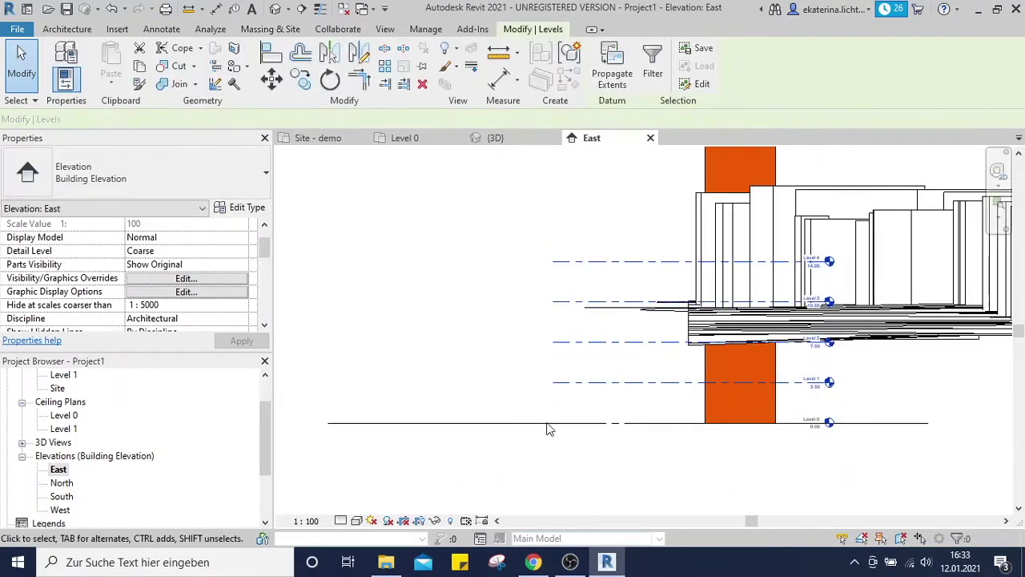
key(c)
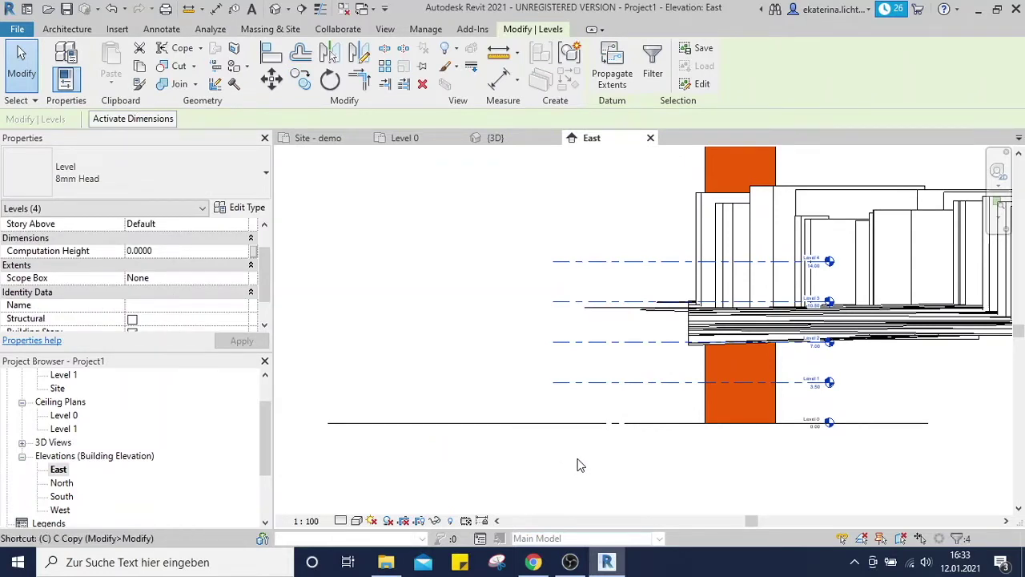
key(o)
click(552, 423)
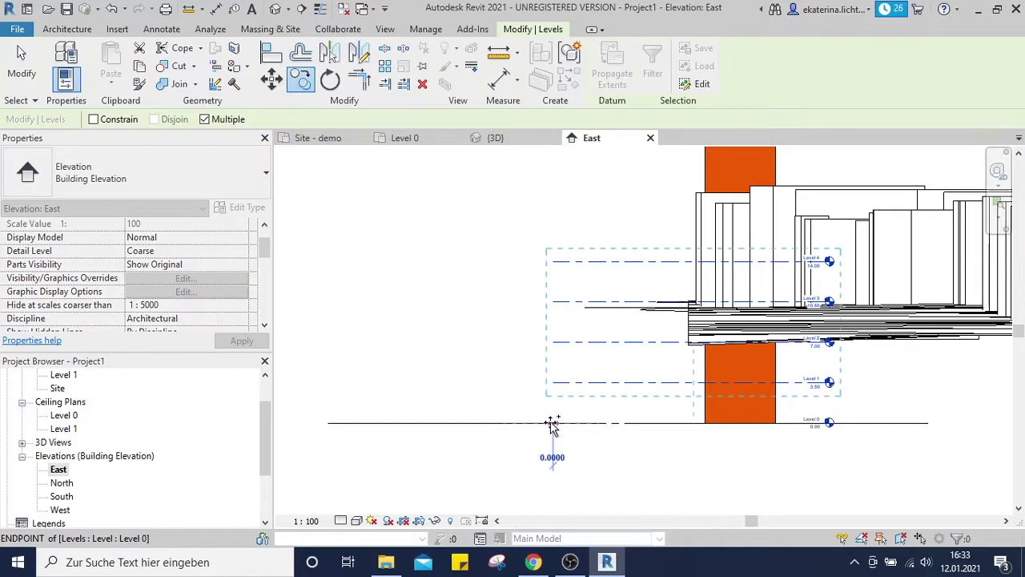
click(554, 262)
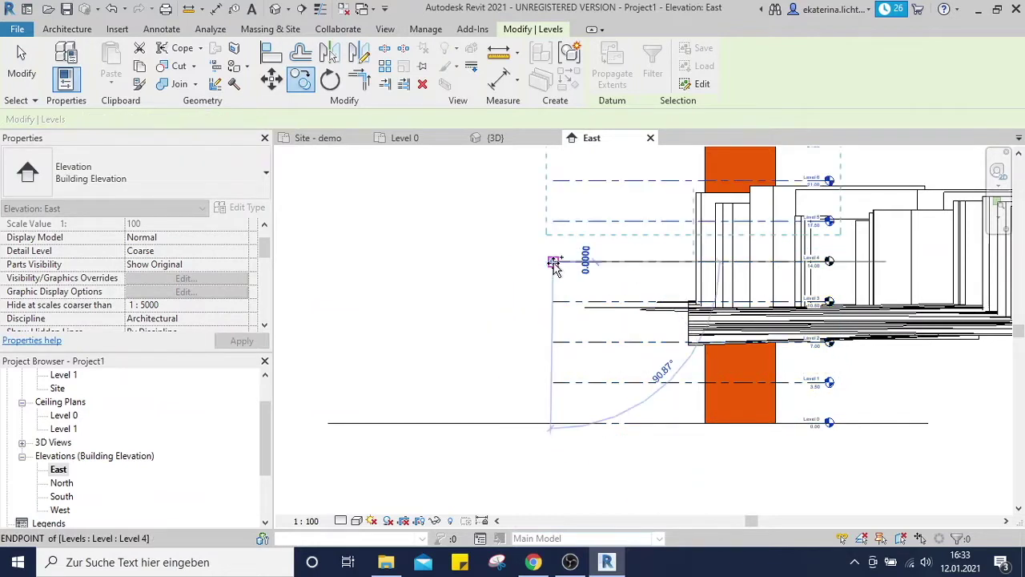
Step: Place two further copies of the four-level group, stacked from Level 8 and Level 12 up to the tower's top, and finish copying
click(556, 206)
middle_drag(556, 206, 572, 451)
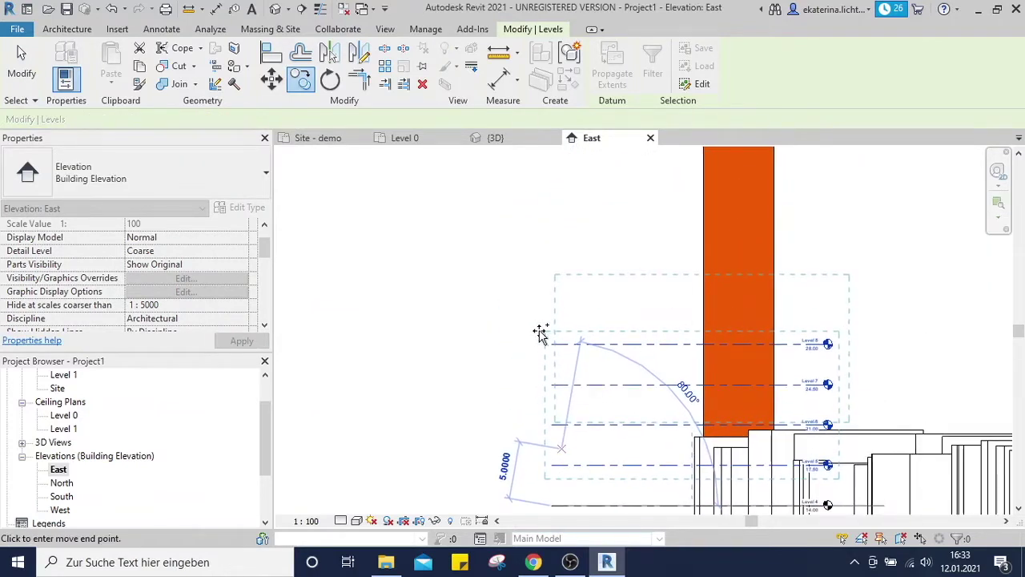
click(553, 346)
middle_drag(553, 345, 579, 435)
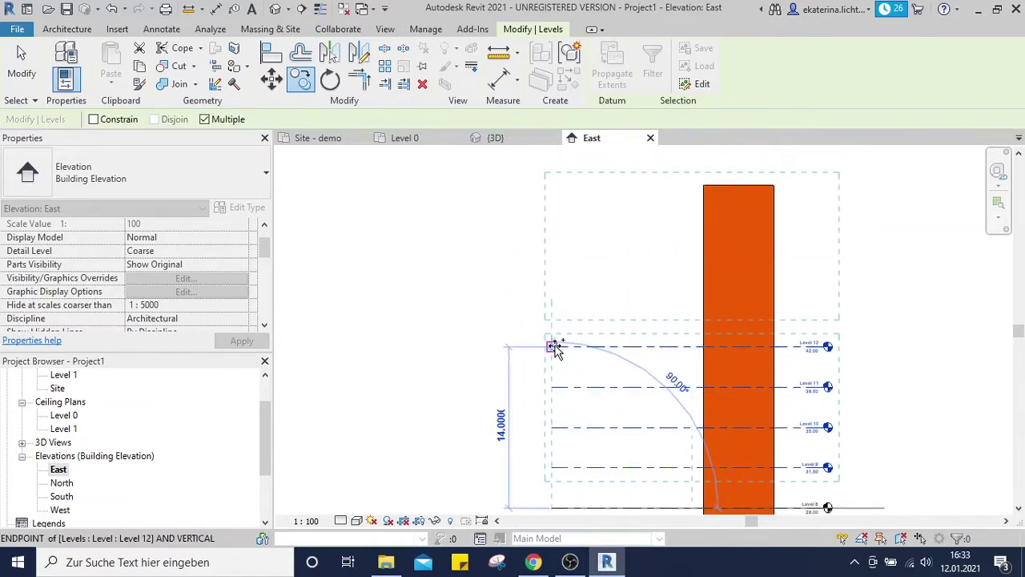
click(555, 346)
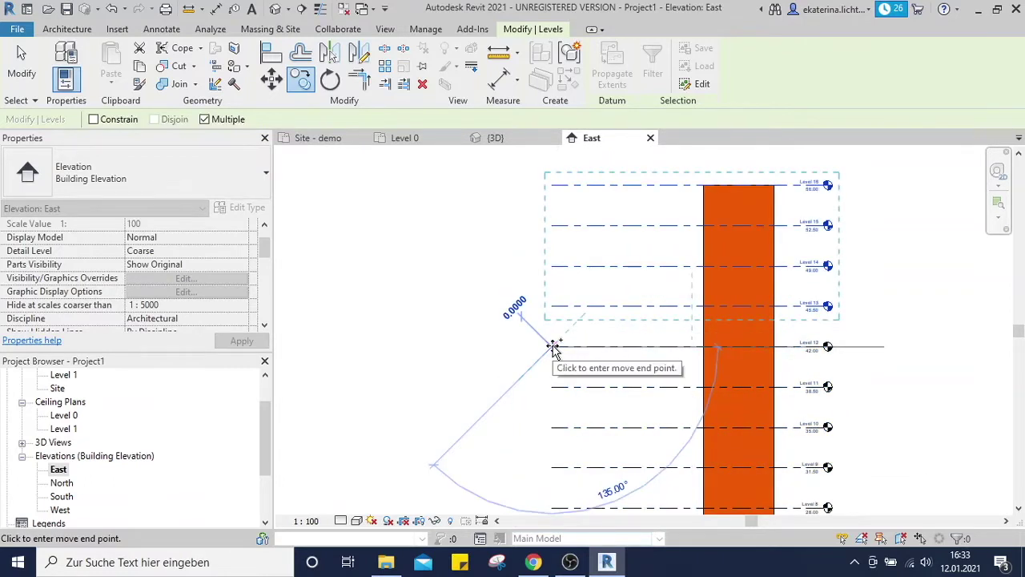
key(Escape)
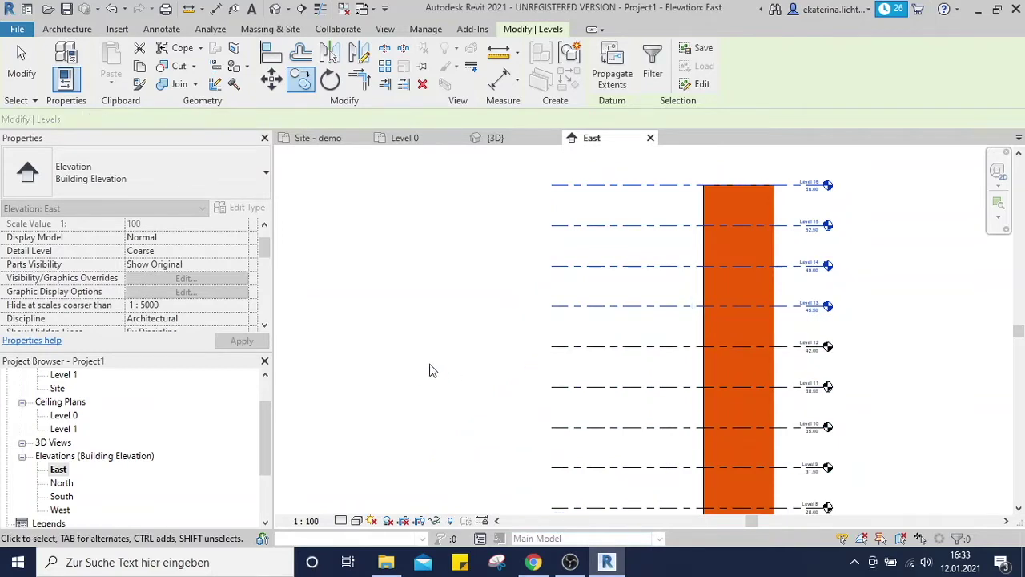
scroll(503, 350, down, 2)
middle_drag(599, 369, 618, 265)
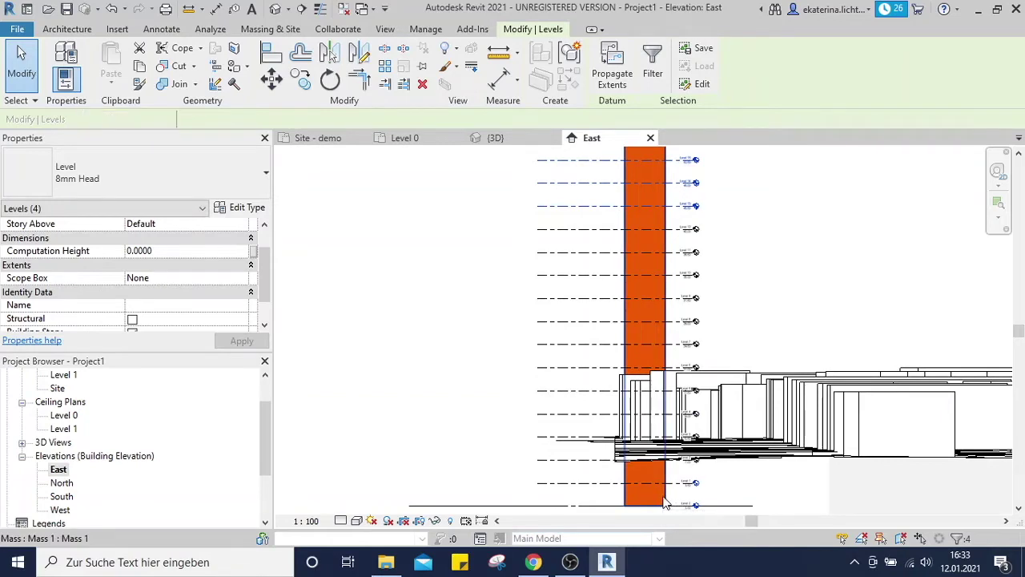
Step: Select the orange tower mass, create mass floors for all levels from Level 0 to Level 16, and deselect it
click(664, 503)
key(Escape)
middle_drag(851, 462, 712, 310)
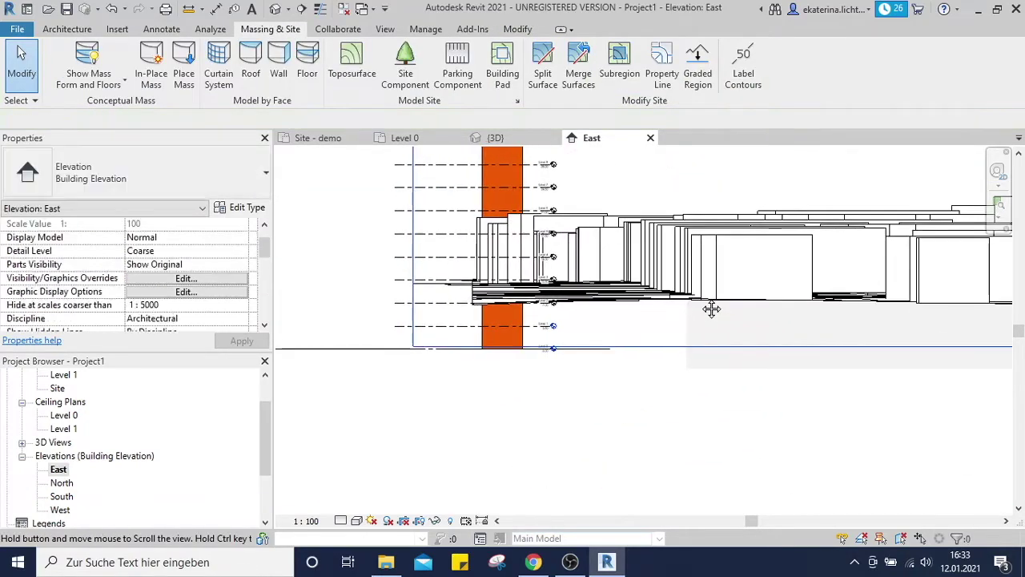
click(522, 347)
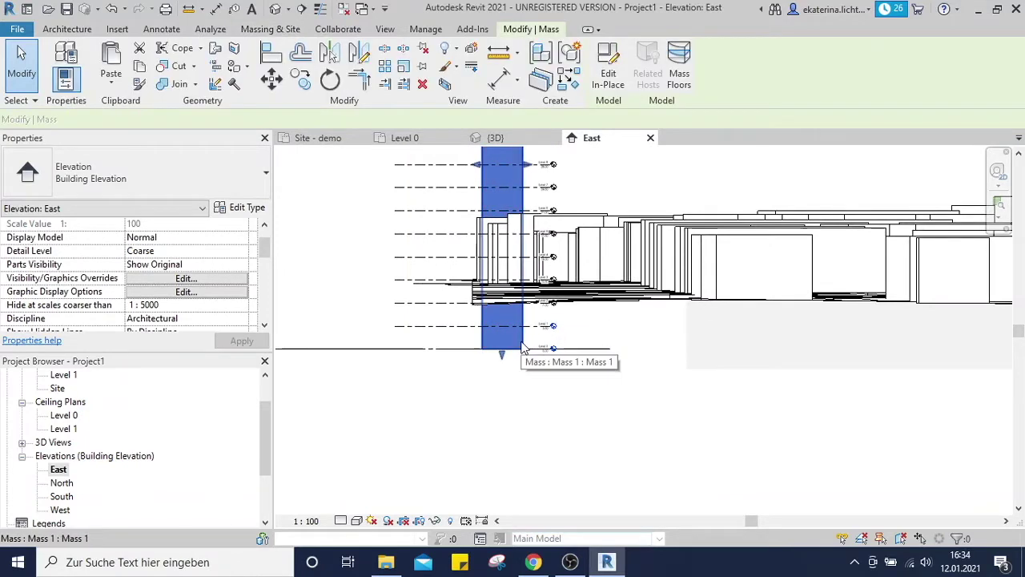
click(680, 72)
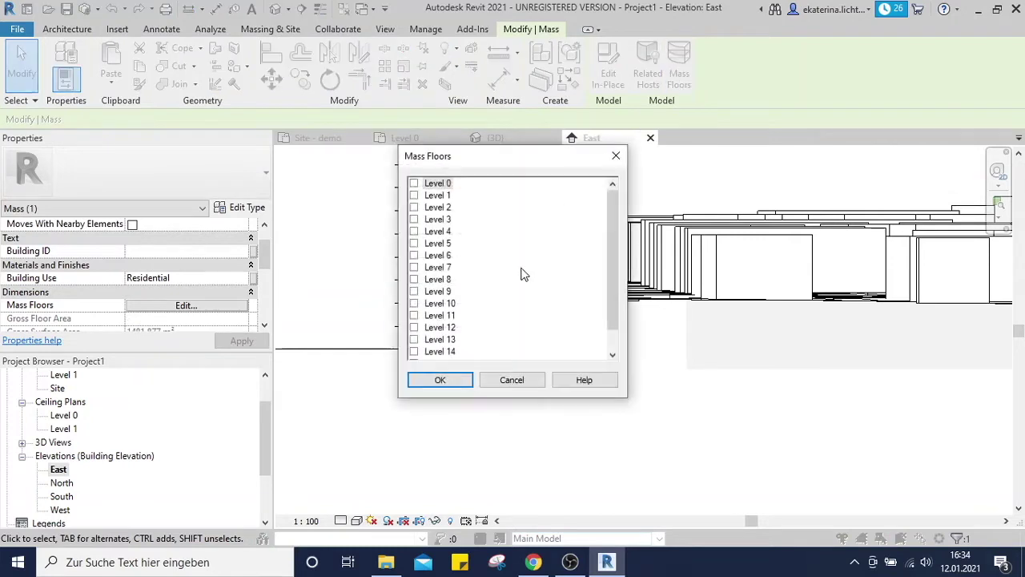
click(446, 184)
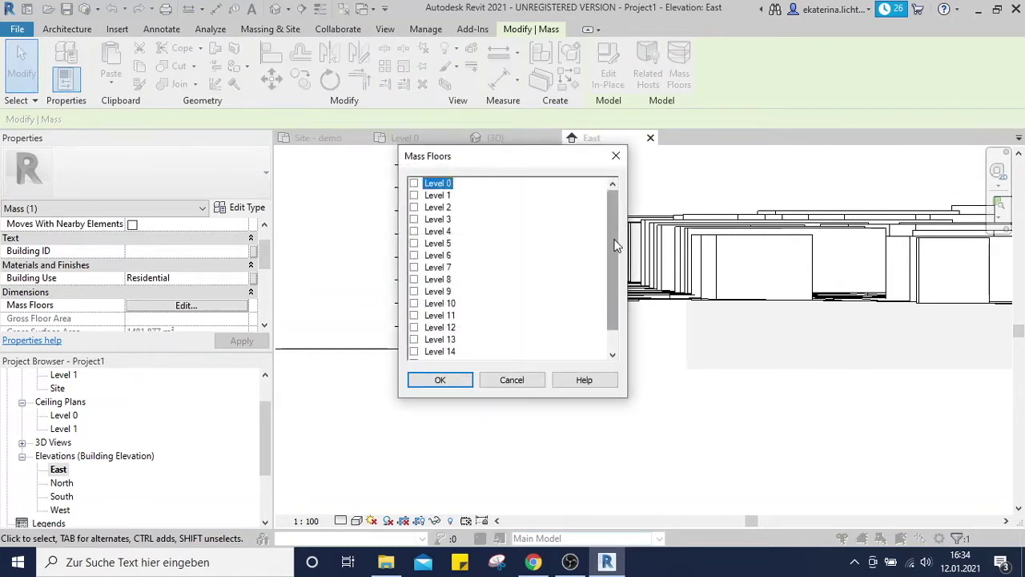
scroll(616, 249, down, 1)
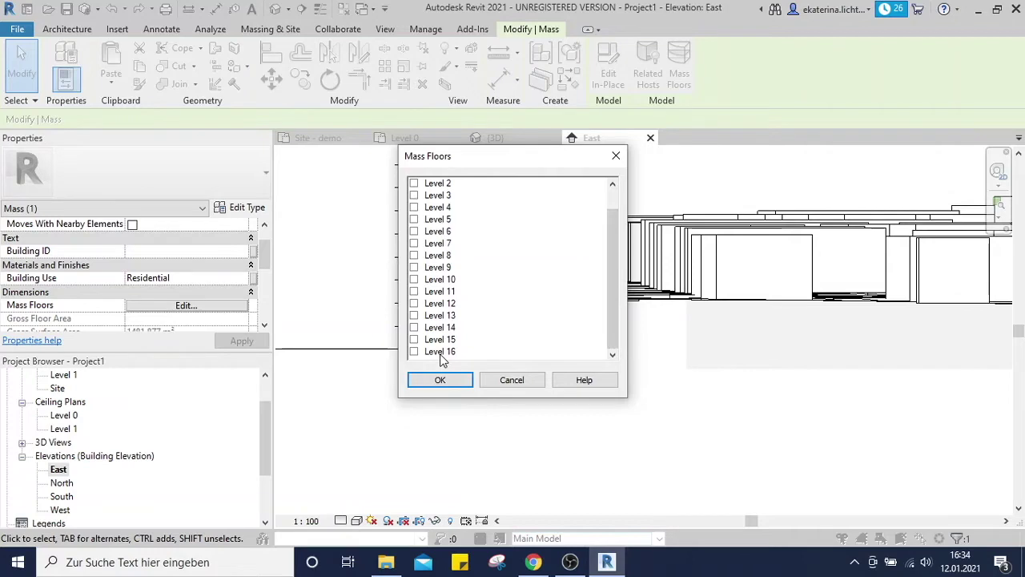
shift+click(440, 355)
click(414, 352)
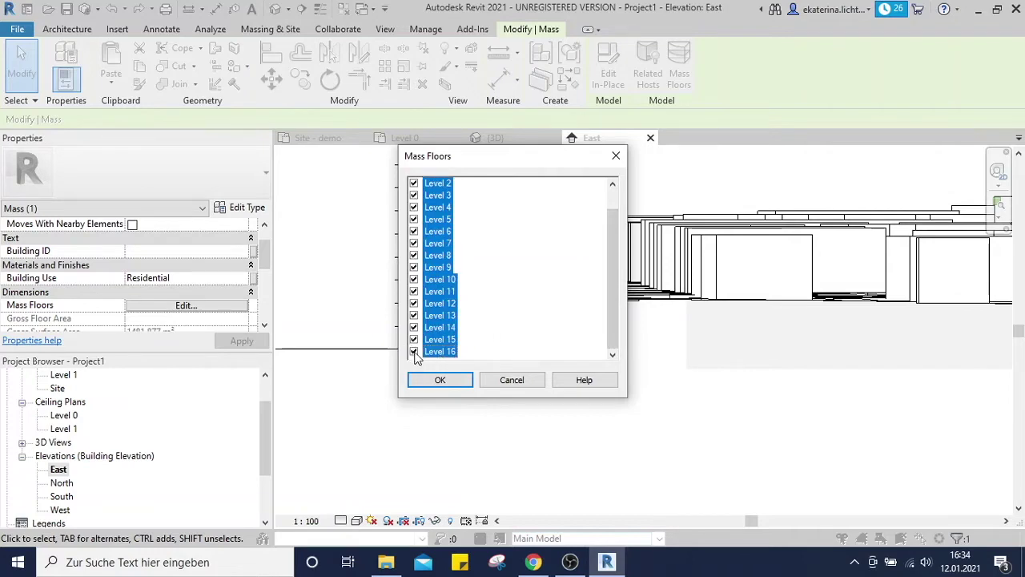
click(452, 382)
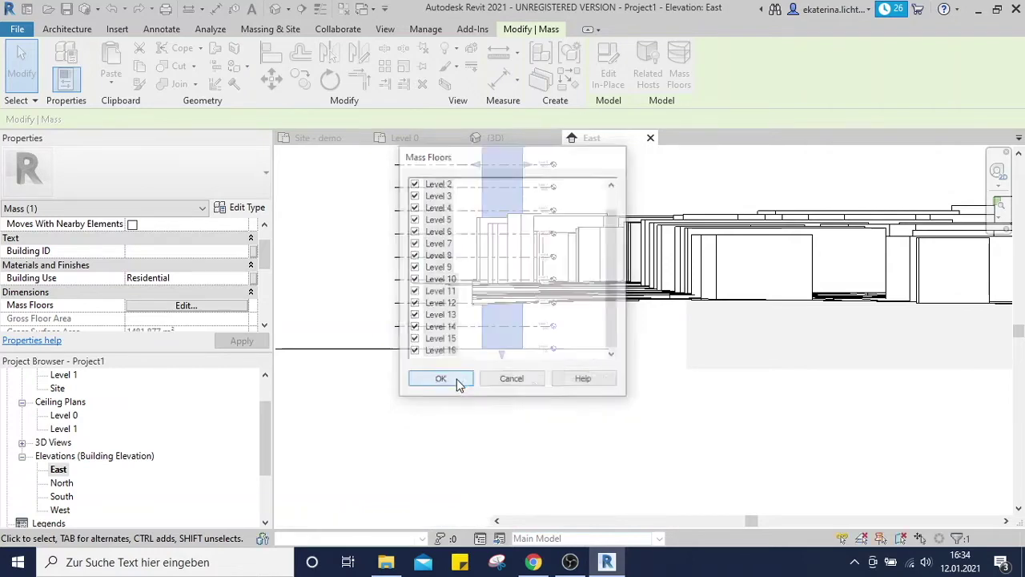
click(567, 426)
Step: Switch from the East elevation to the Level 0 floor plan
scroll(435, 384, down, 2)
middle_drag(435, 377, 423, 399)
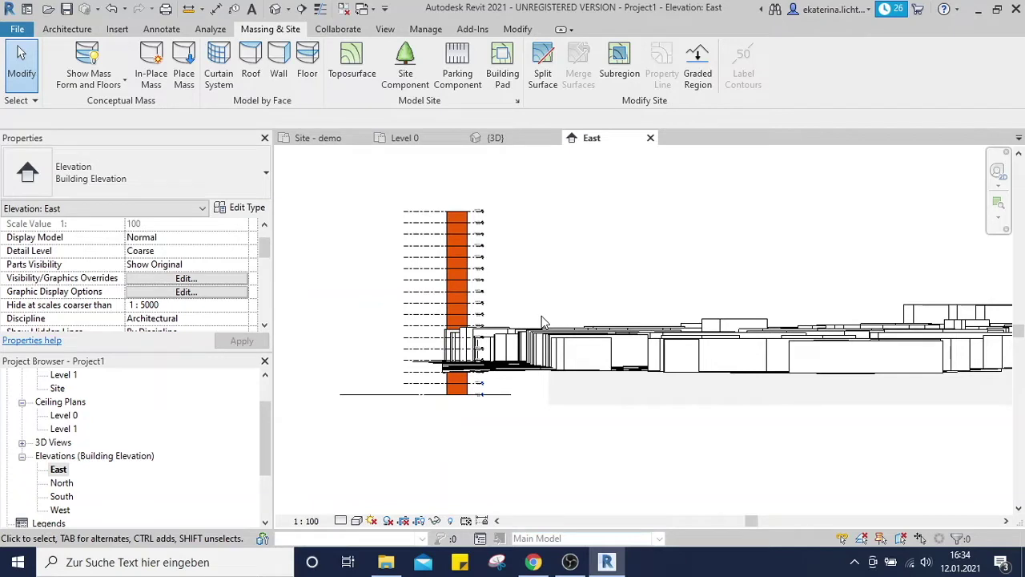
scroll(591, 411, down, 3)
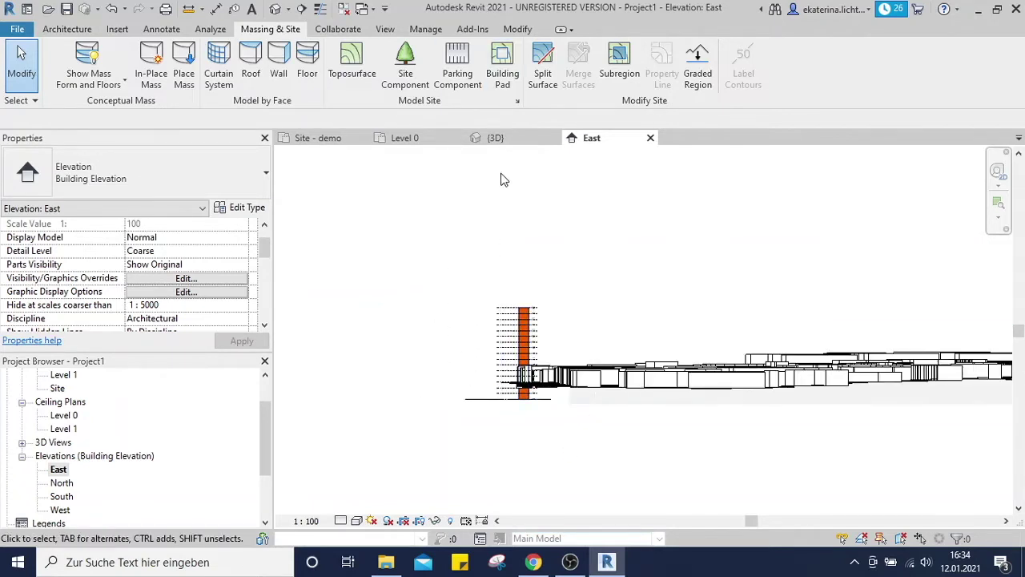
click(417, 141)
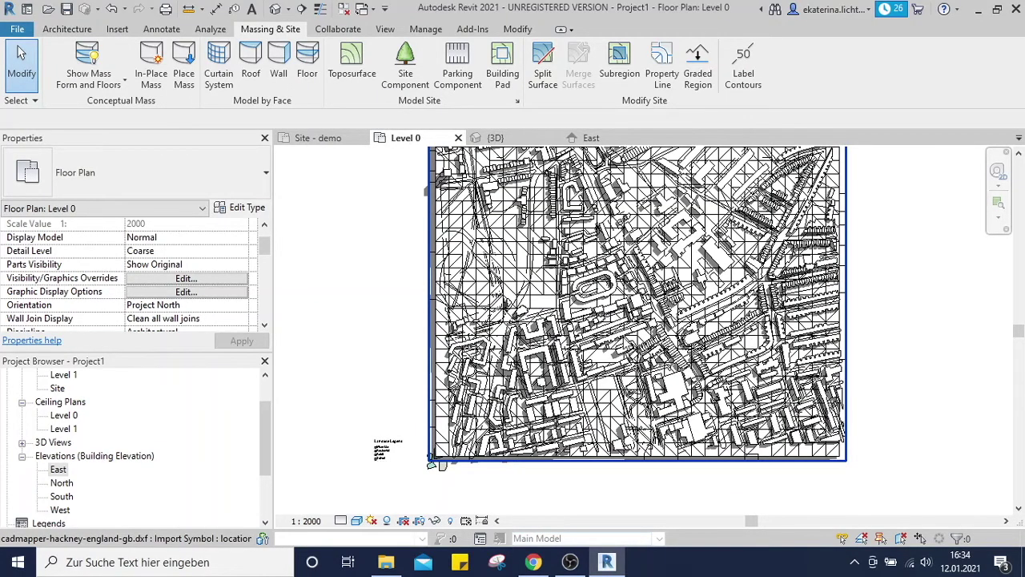
scroll(624, 346, up, 3)
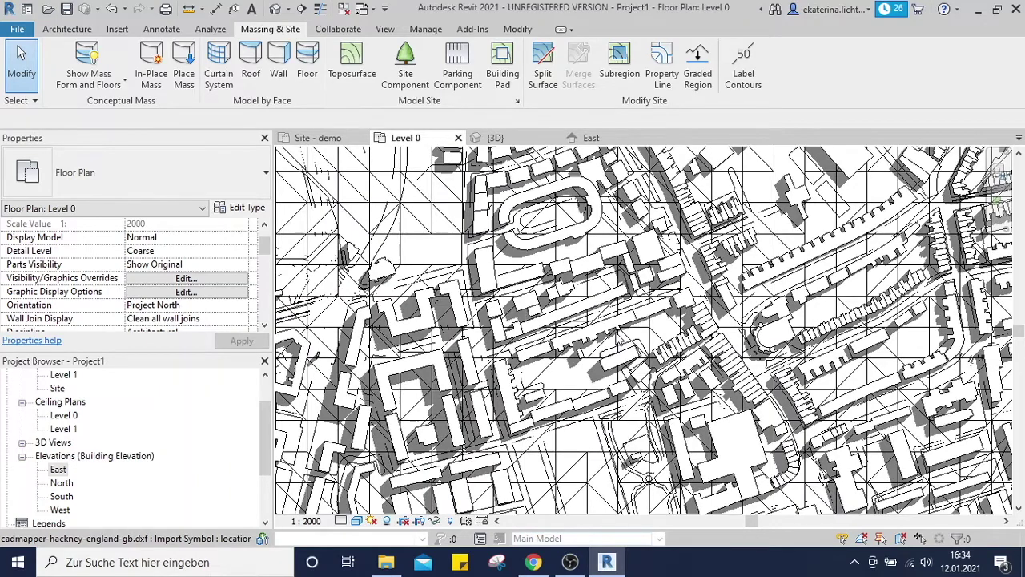
scroll(618, 338, down, 4)
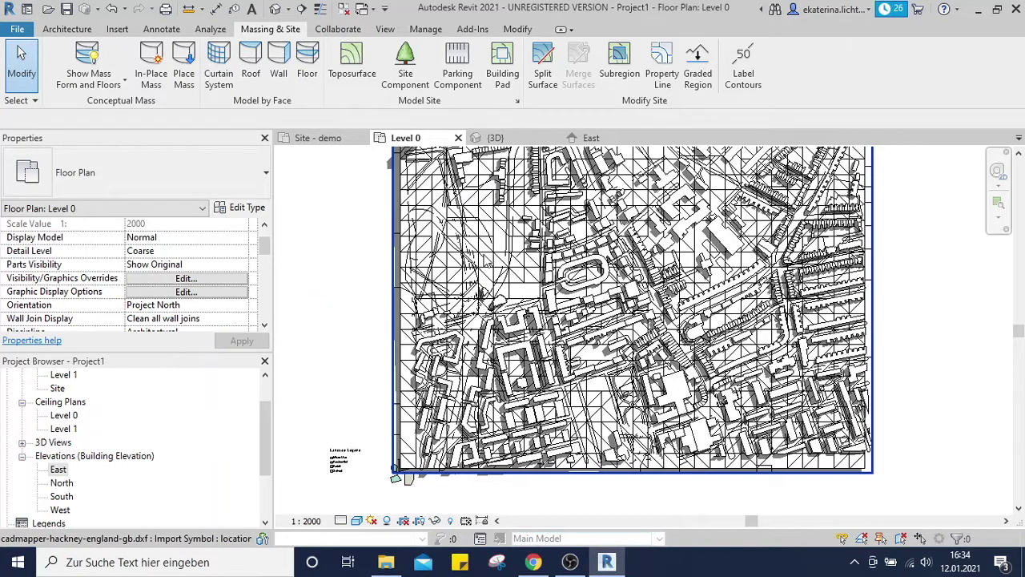
Step: In the Level 0 plan's visibility overrides, hide the Hackney DXF's topography and contours layers and set the whole import to halftone
click(487, 256)
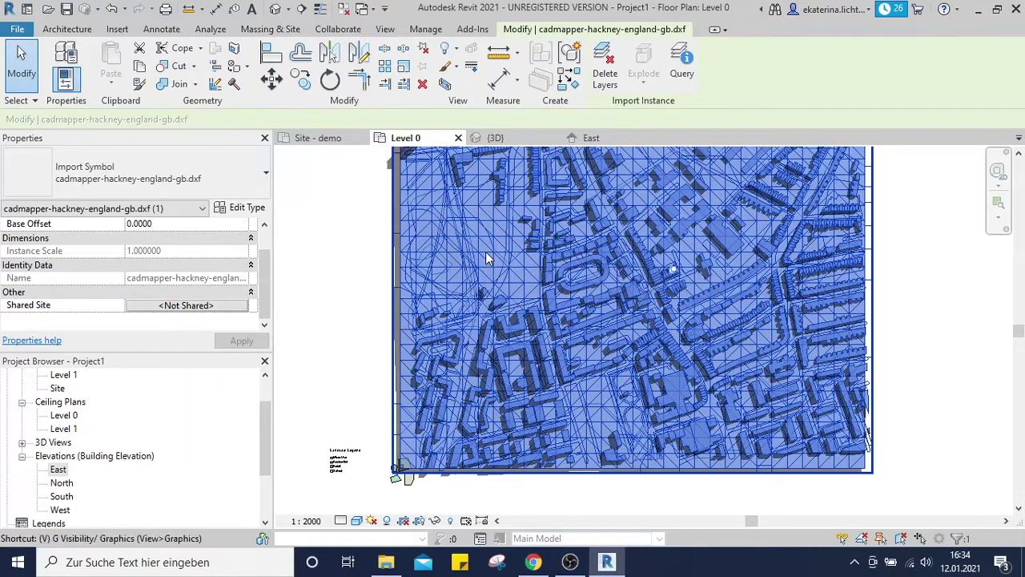
key(v)
key(g)
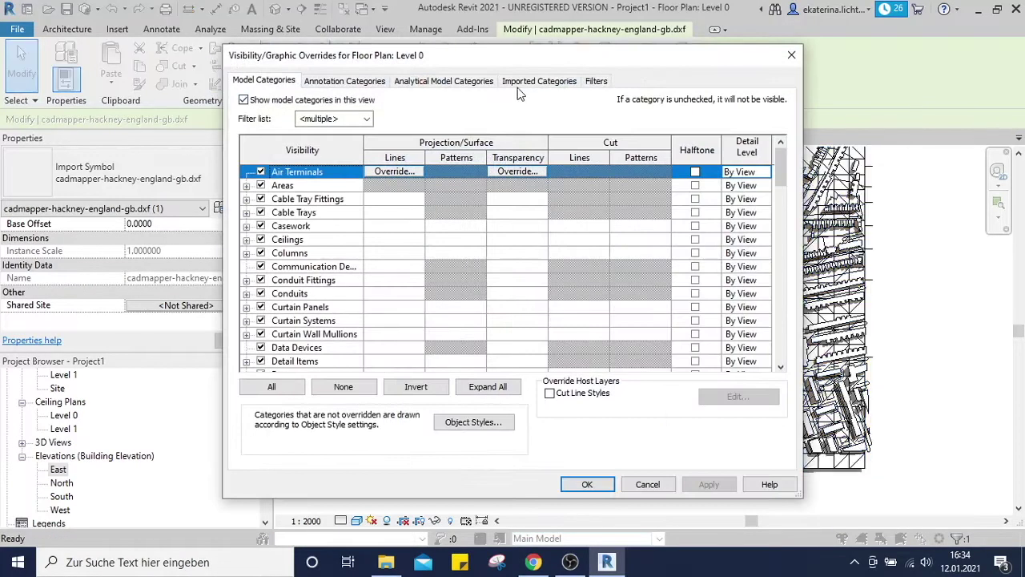
click(535, 81)
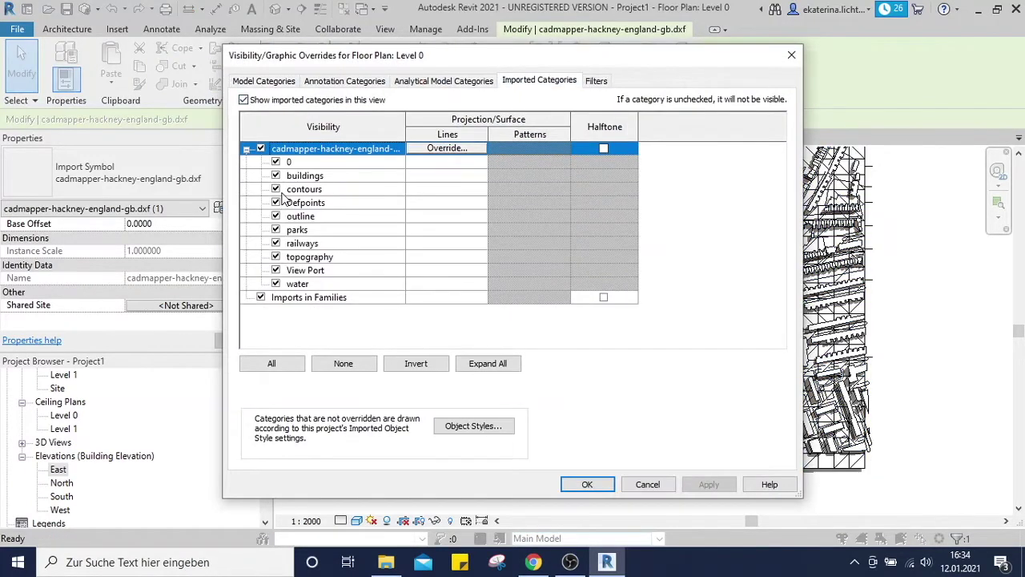
click(276, 257)
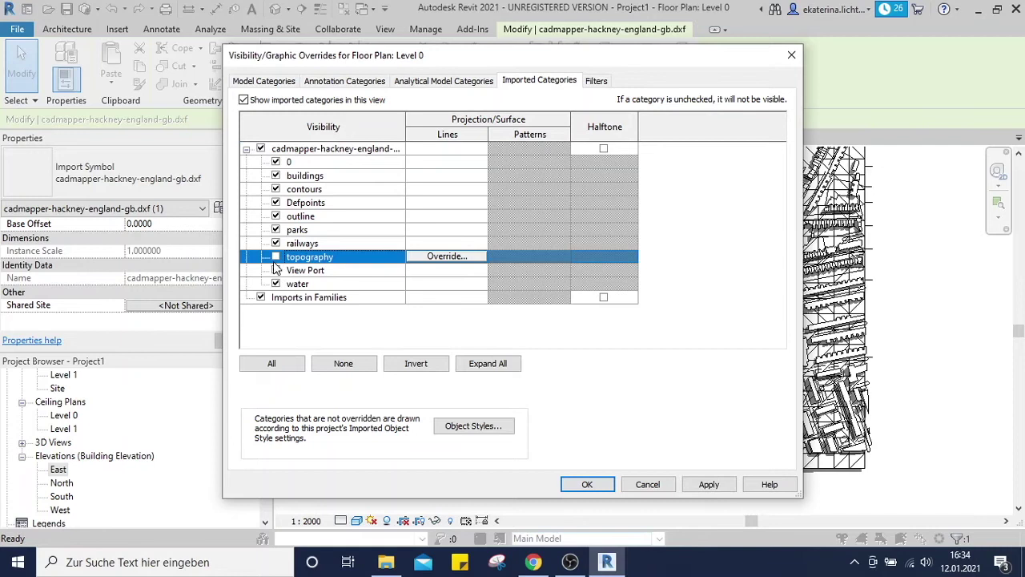
click(276, 190)
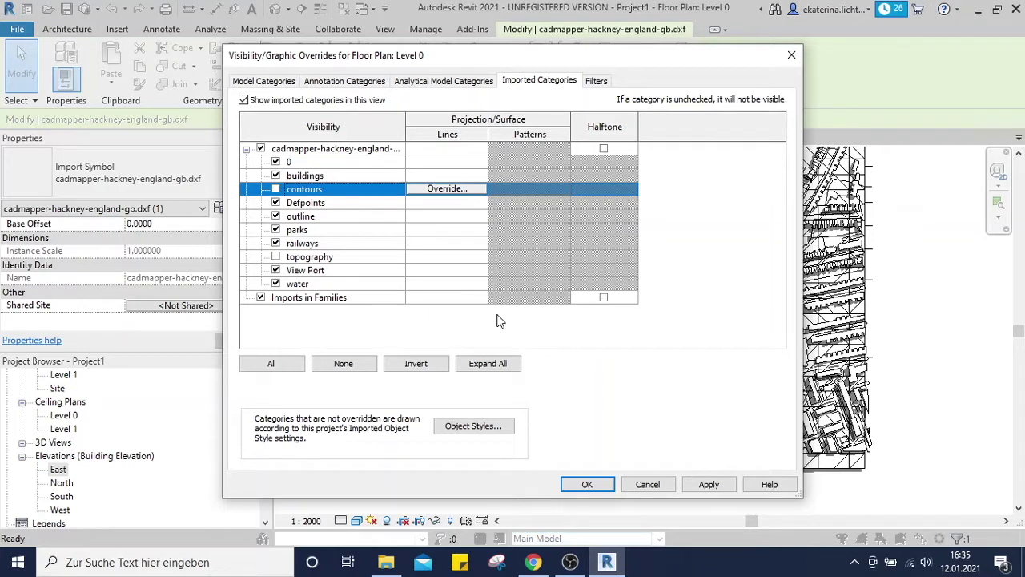
click(708, 486)
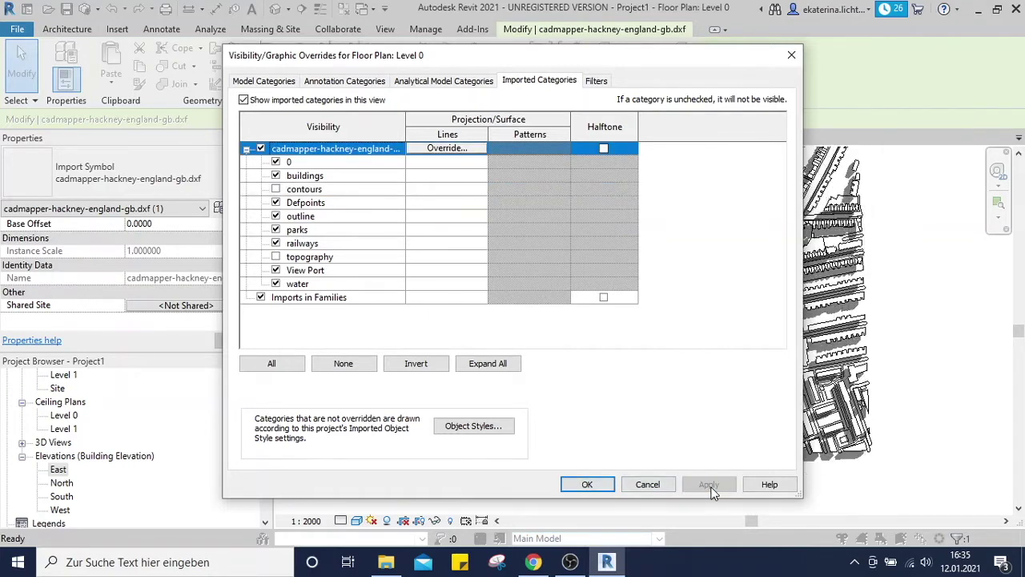
click(603, 148)
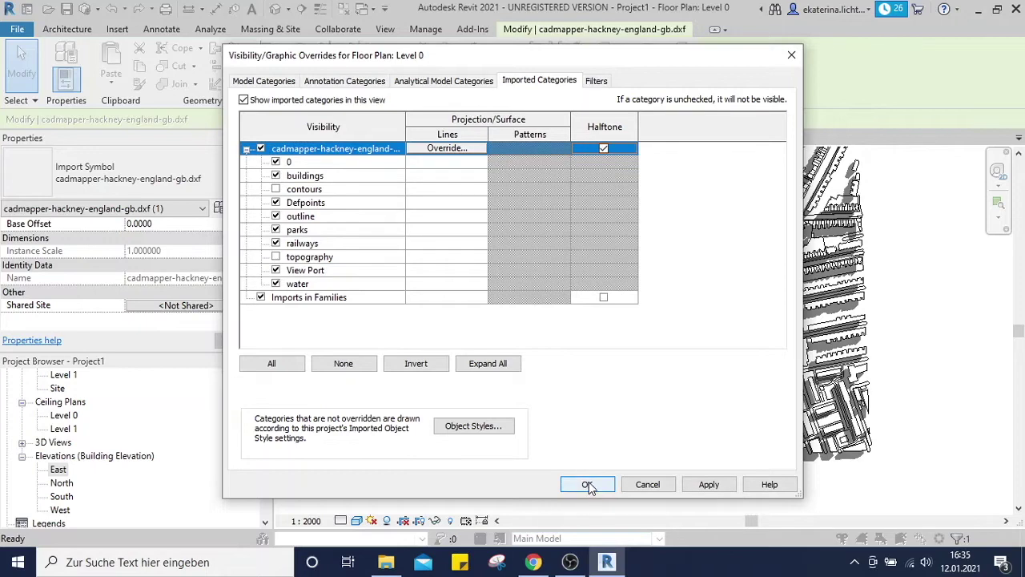
Step: Turn on the Mass model category for the Level 0 floor plan
click(270, 81)
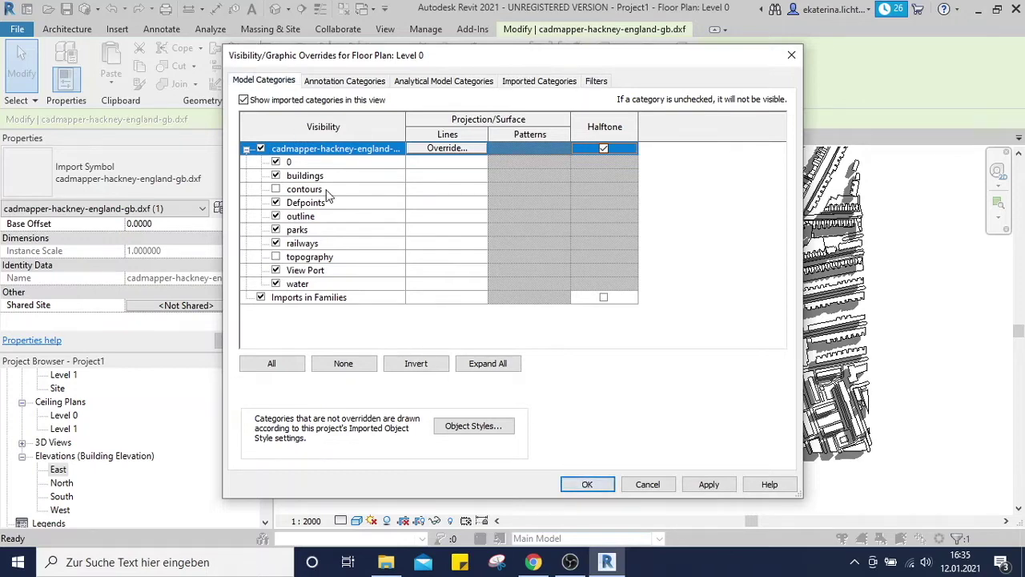
scroll(417, 295, down, 9)
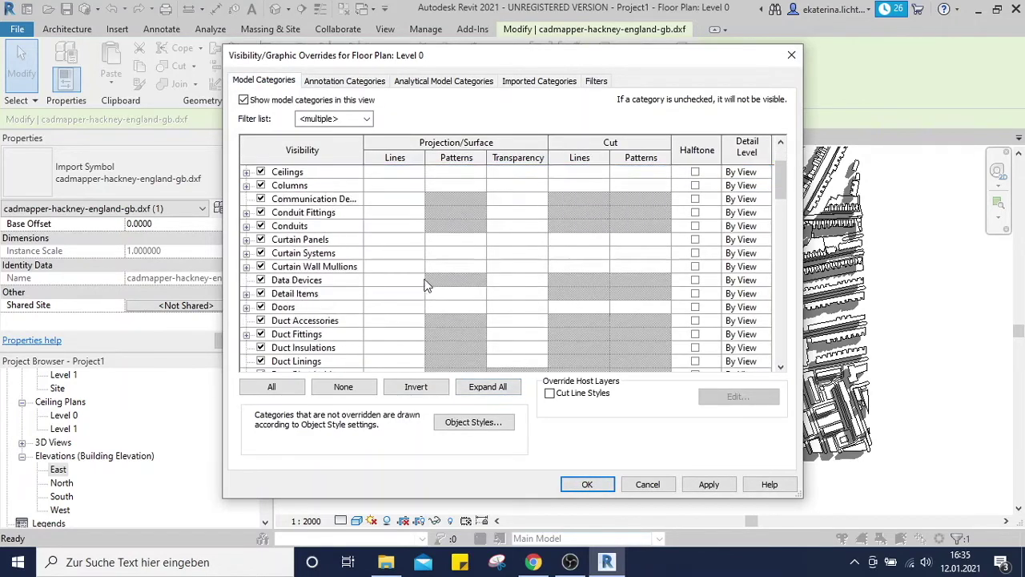
scroll(424, 302, down, 1)
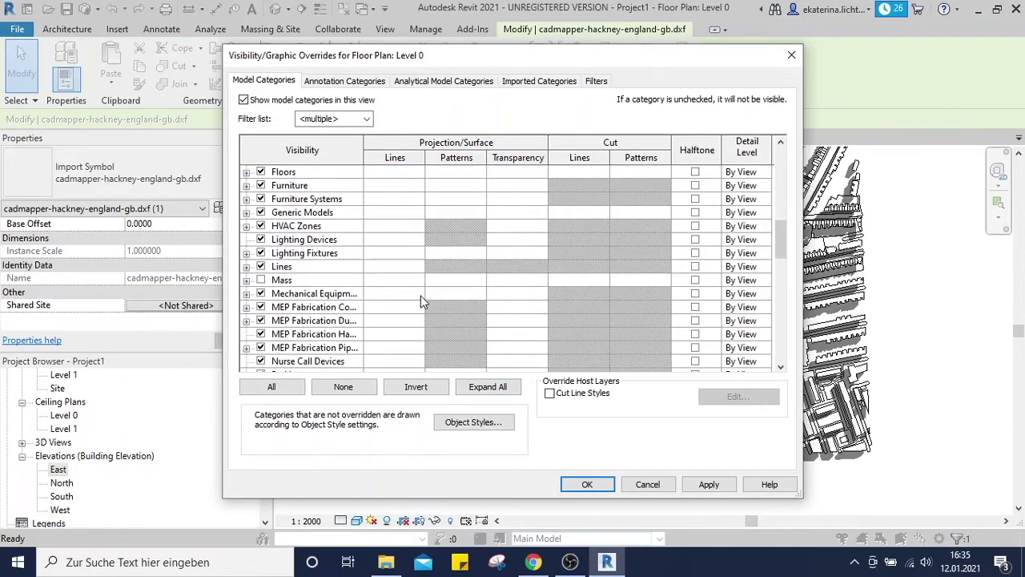
click(261, 280)
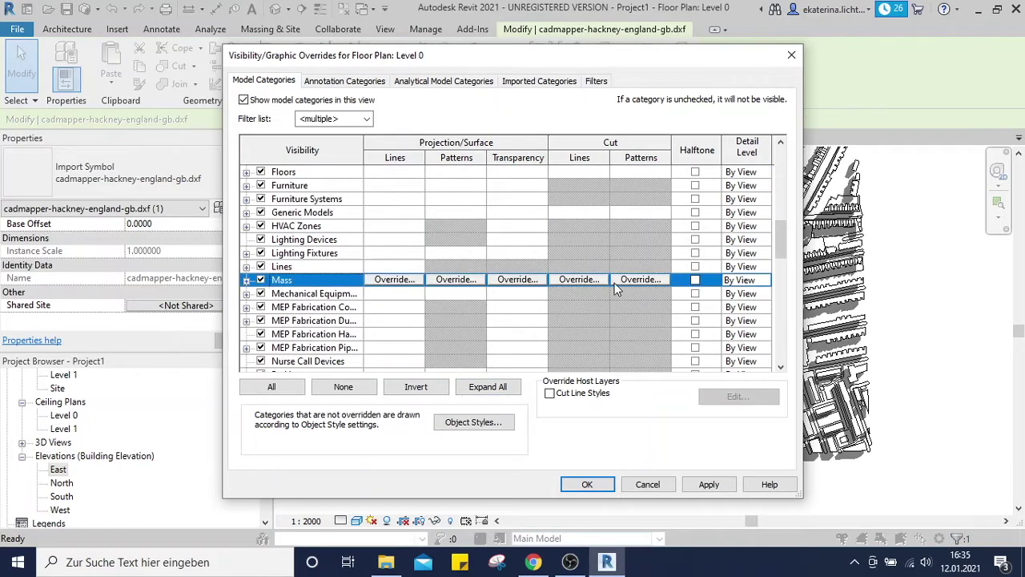
Step: Override the projection line colour of the Room Separation subcategory under Lines with the custom orange RGB 238-092-004
scroll(480, 290, down, 2)
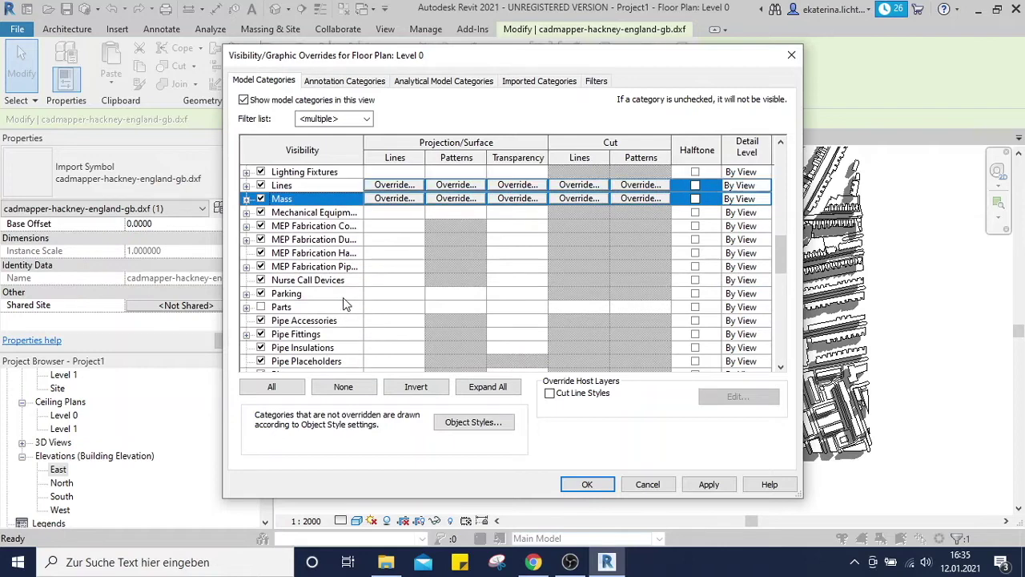
scroll(347, 300, down, 4)
scroll(339, 295, up, 4)
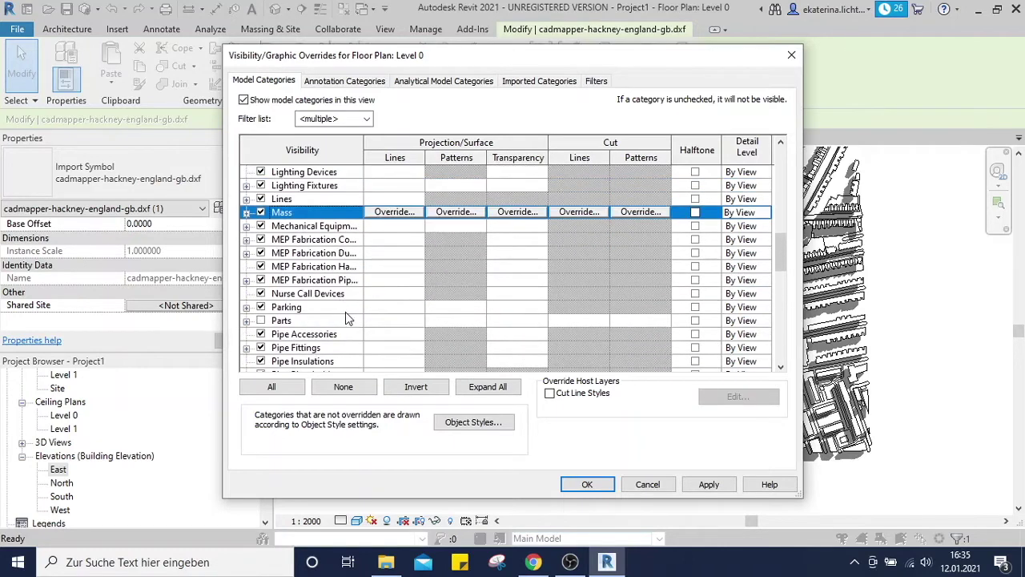
scroll(340, 309, up, 2)
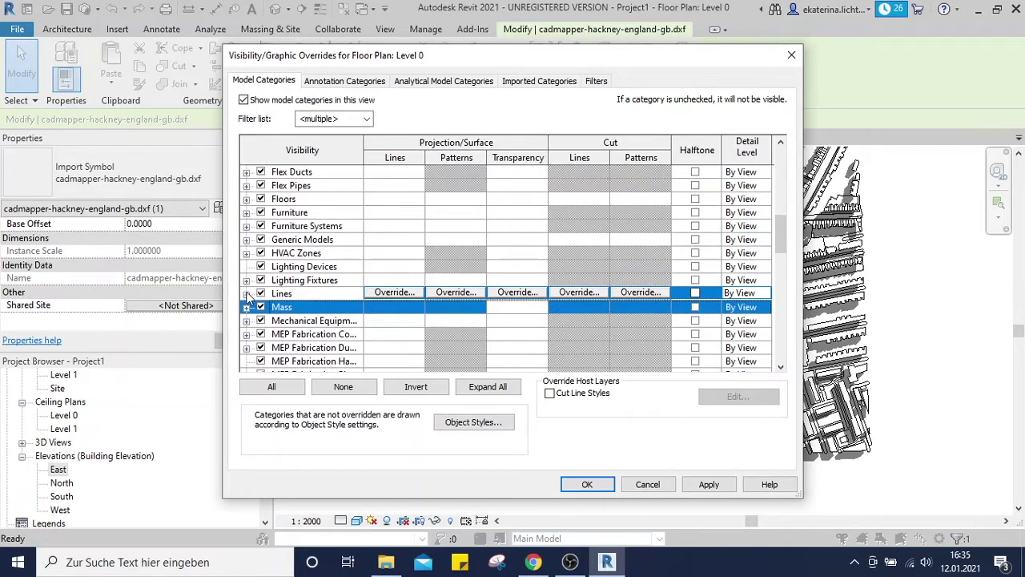
click(247, 294)
scroll(445, 320, down, 2)
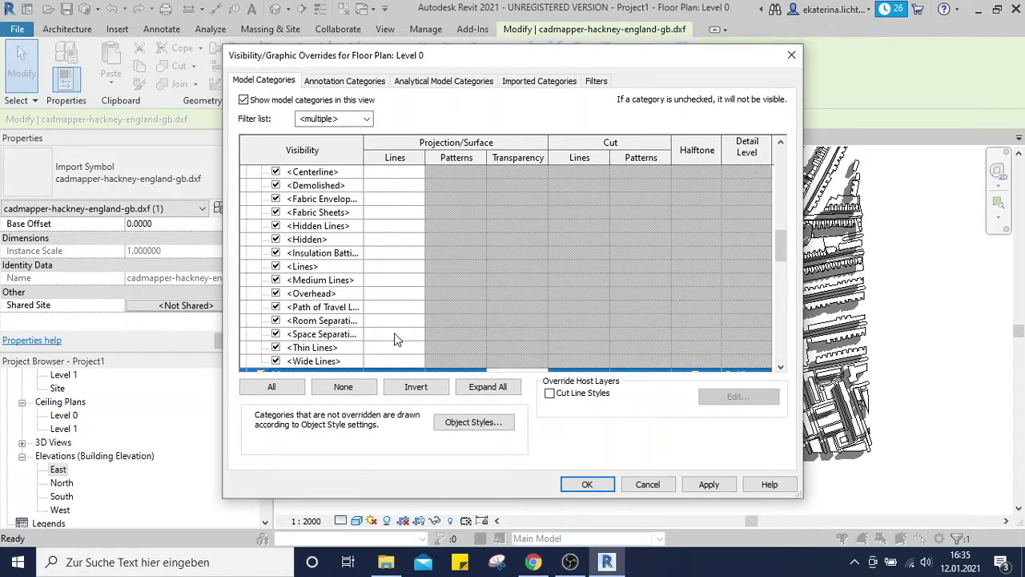
click(397, 320)
click(397, 320)
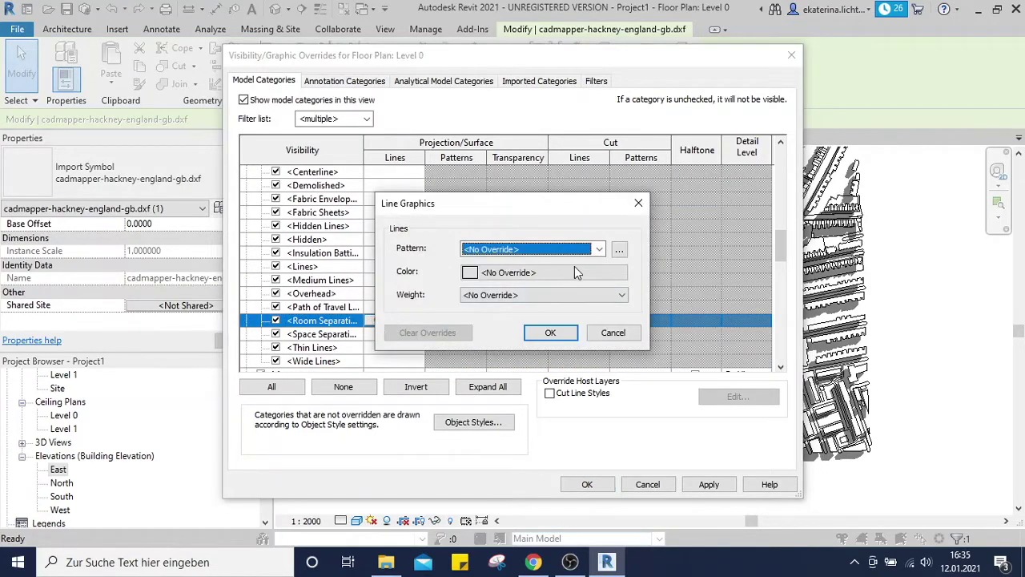
click(612, 273)
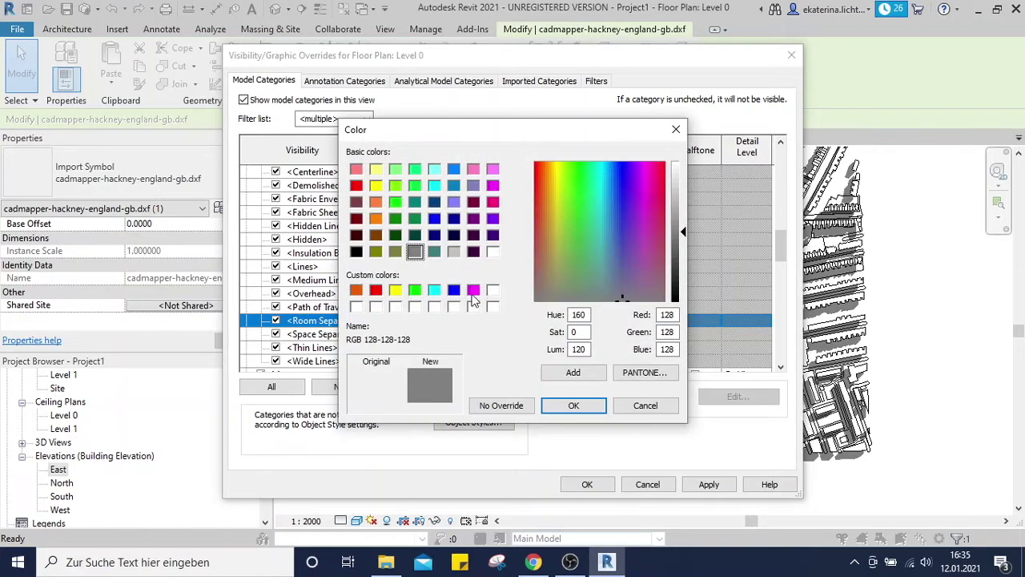
click(356, 290)
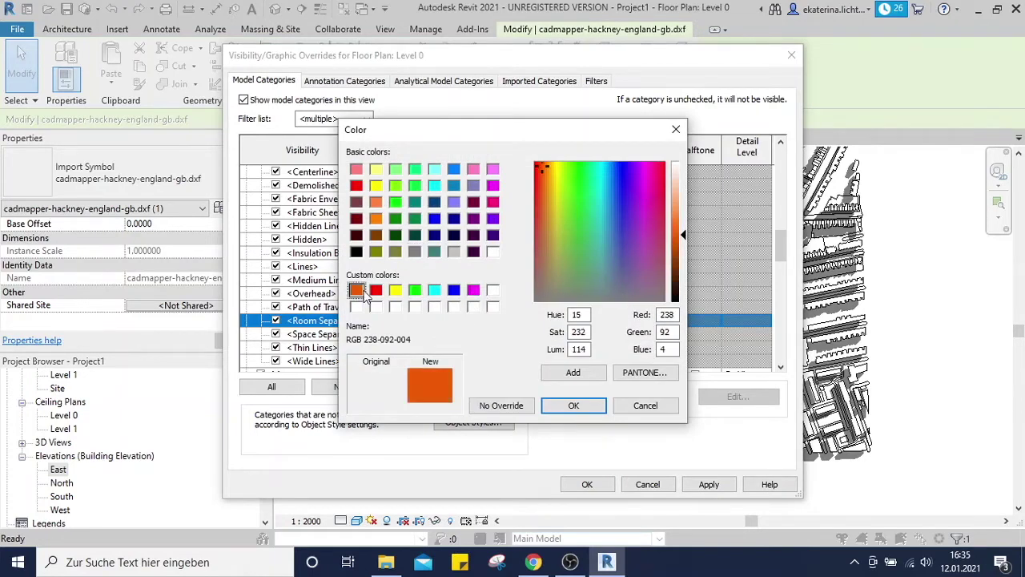
click(575, 407)
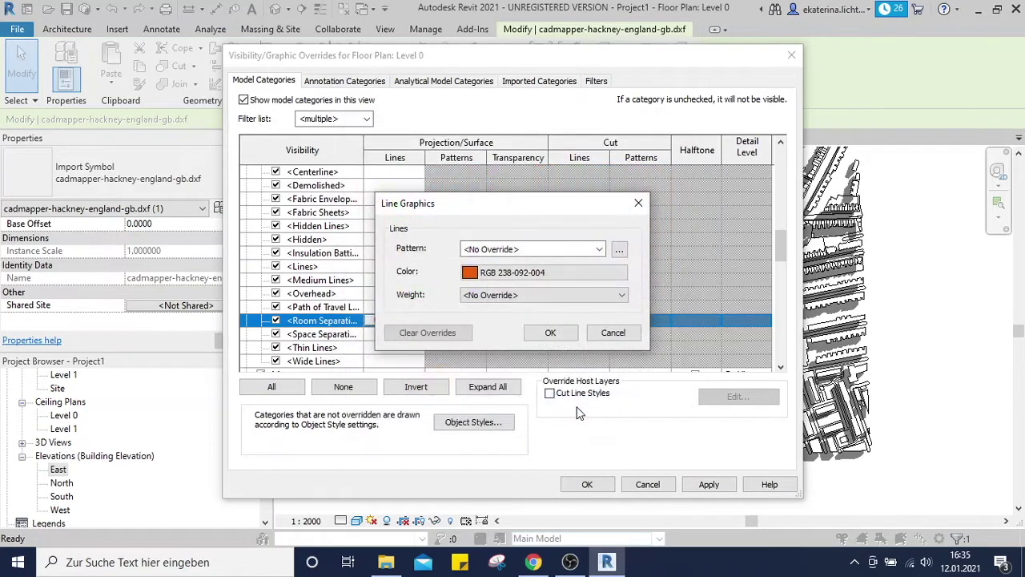
Step: Set the Room Separation line weight override to 8 and accept the plan's visibility overrides
click(531, 296)
click(509, 387)
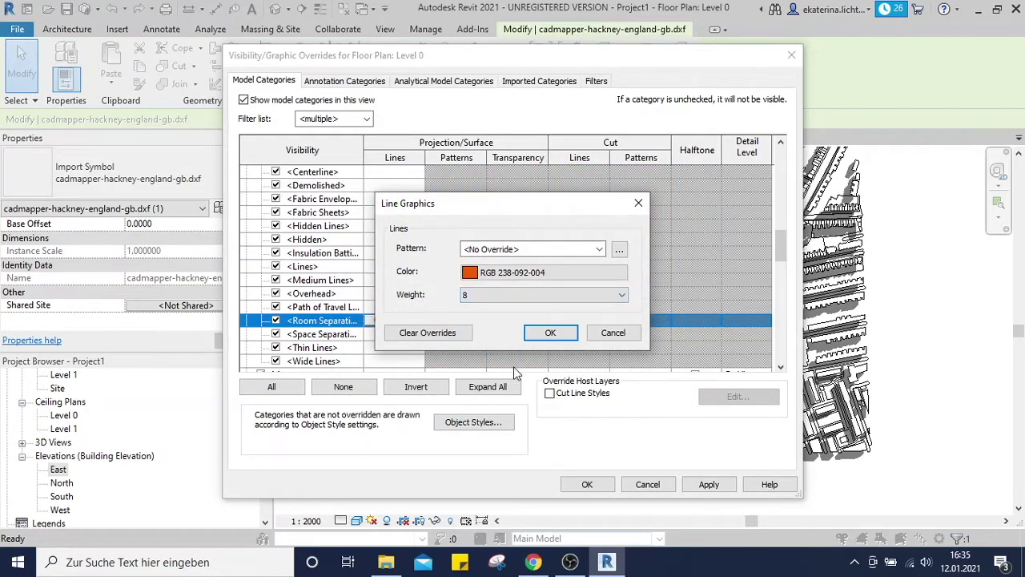
click(556, 339)
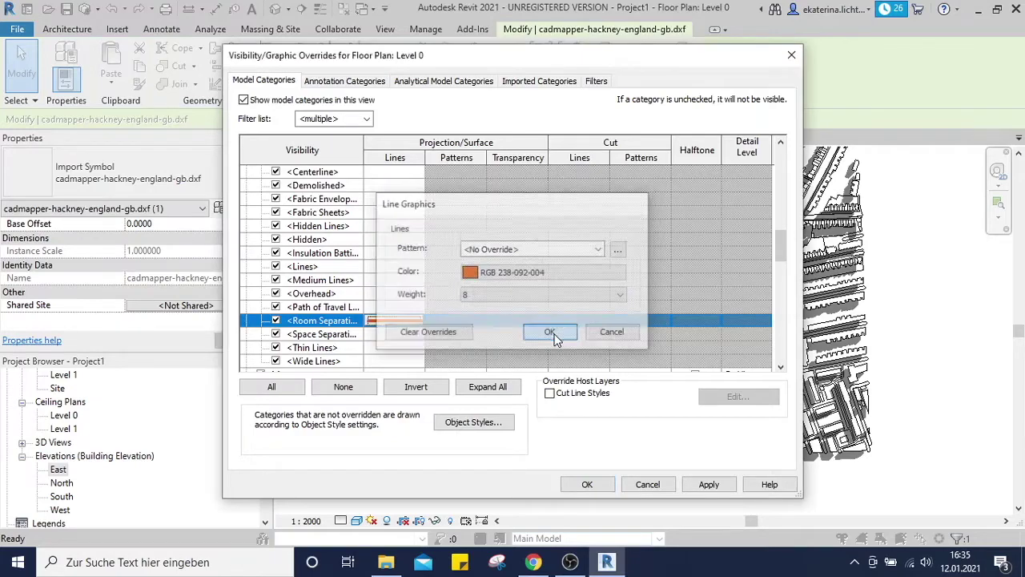
click(585, 485)
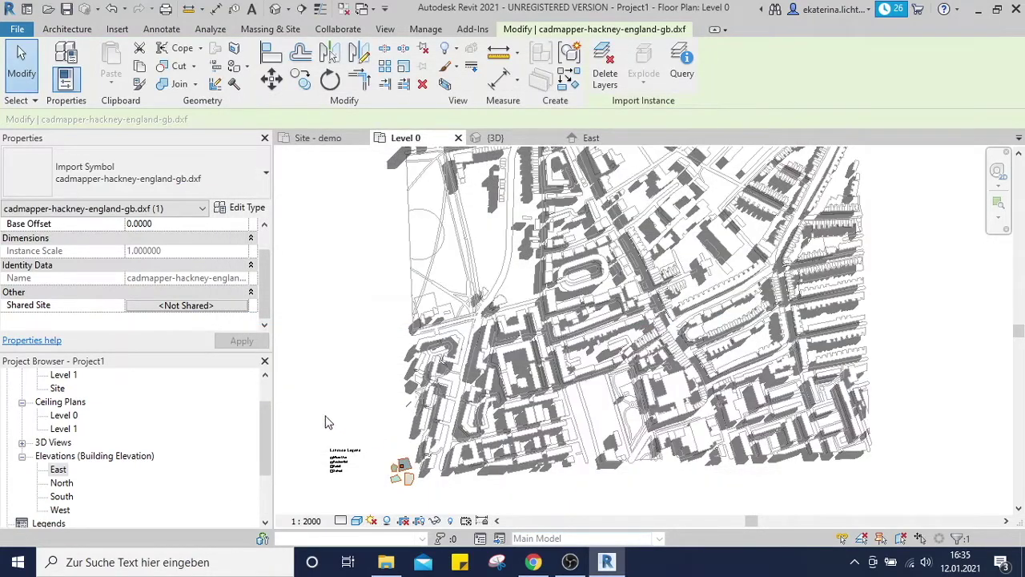
Step: Deselect the import and examine how the site map and the small outlined plots display in the Level 0 plan
scroll(532, 332, up, 3)
scroll(579, 441, down, 3)
click(720, 418)
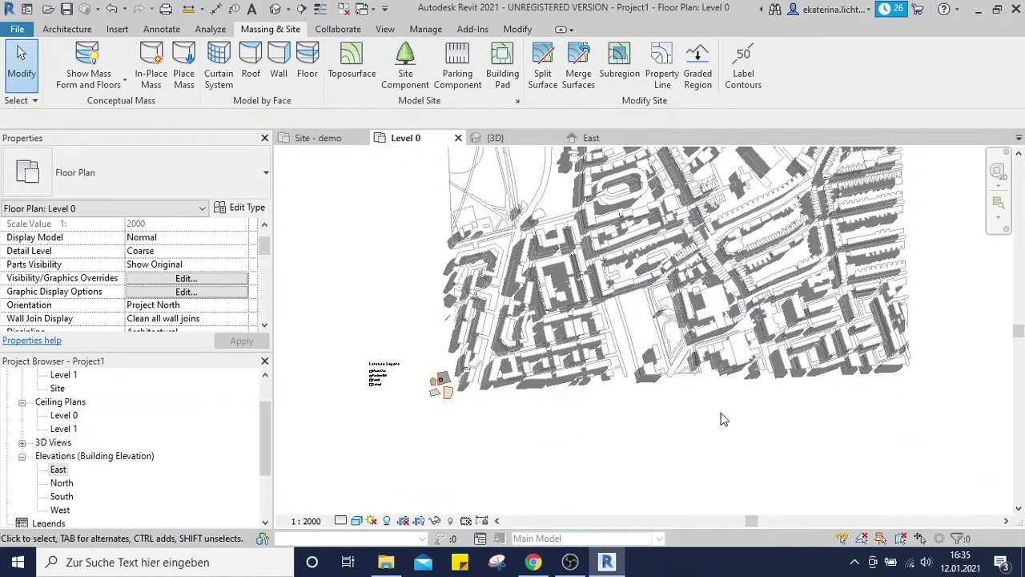
scroll(632, 409, up, 4)
scroll(744, 416, down, 3)
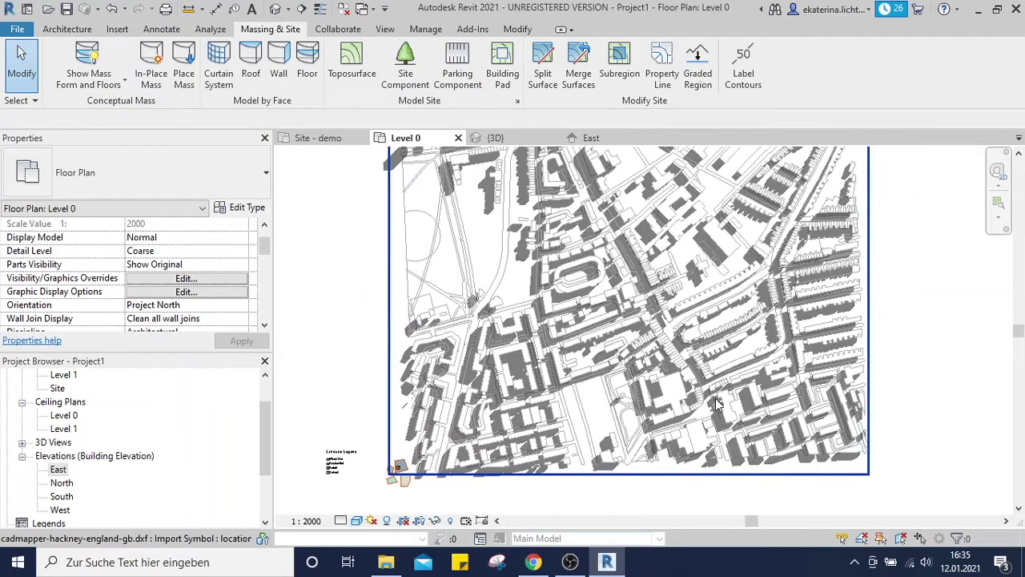
scroll(529, 284, up, 3)
scroll(528, 286, down, 3)
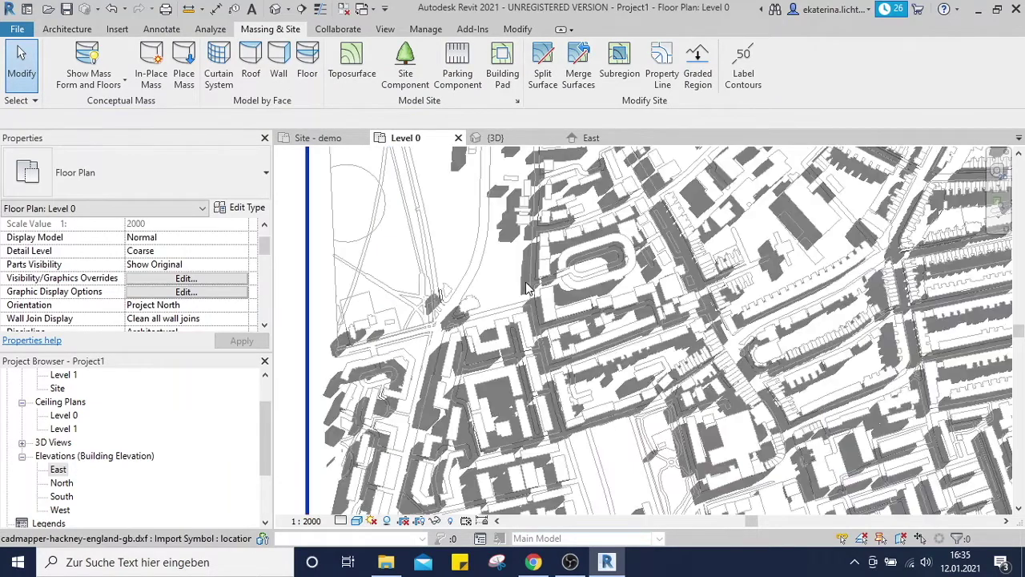
scroll(602, 308, up, 3)
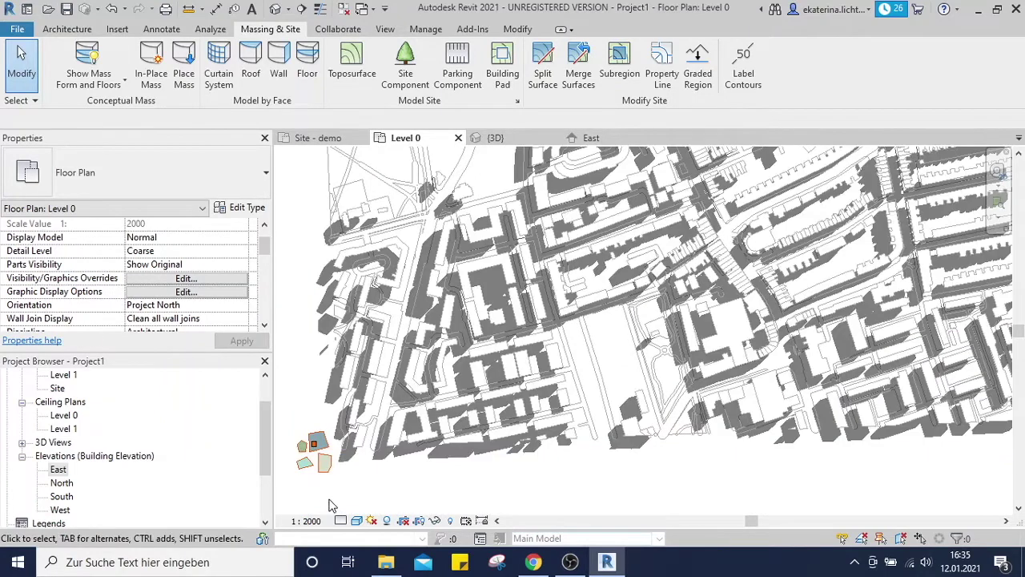
Step: Create room separation lines like the existing ones by picking the closed outline chain of the long curved-end block in the DXF
click(324, 474)
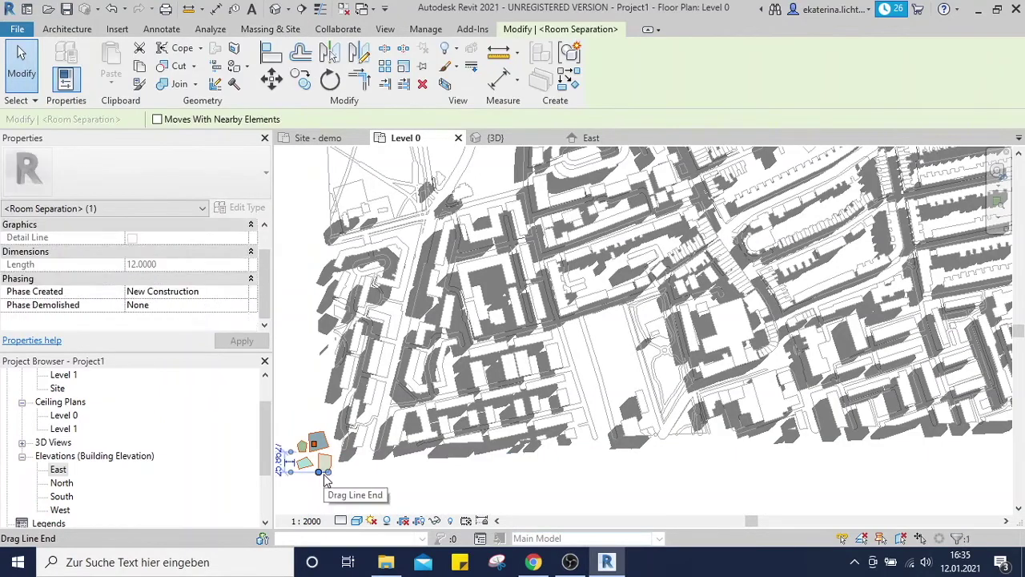
key(c)
key(s)
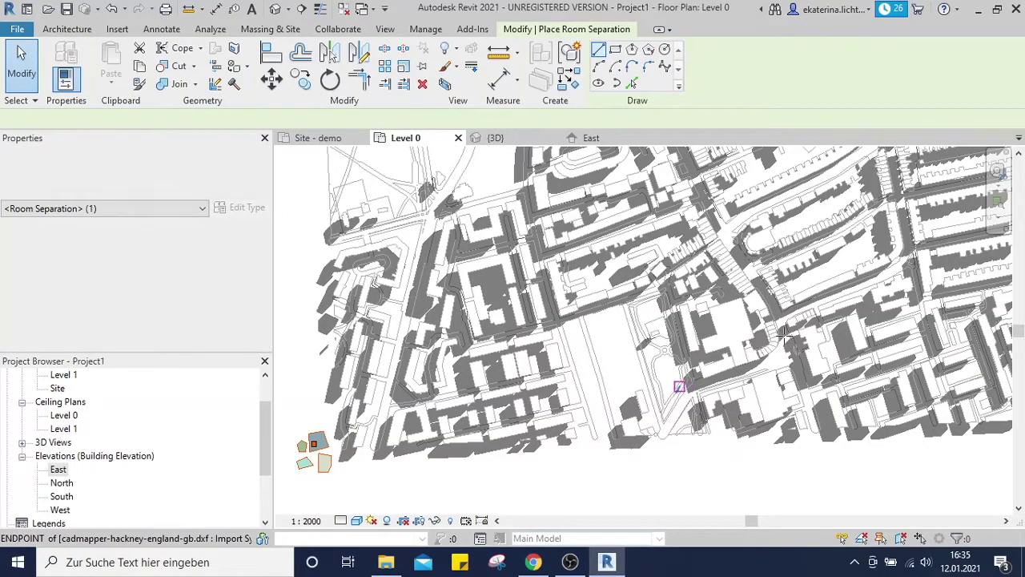
middle_drag(789, 347, 681, 377)
scroll(749, 311, up, 3)
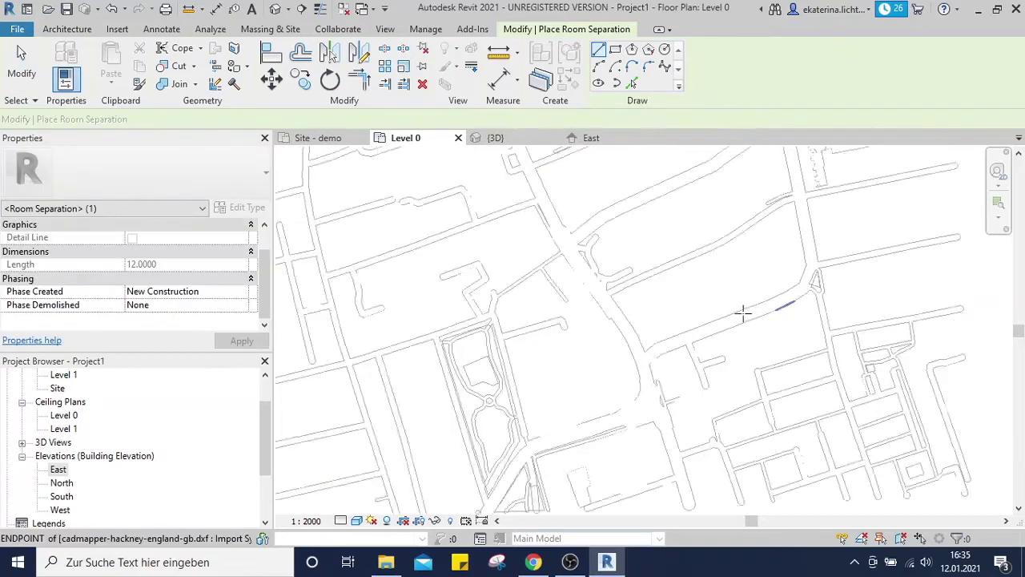
click(630, 84)
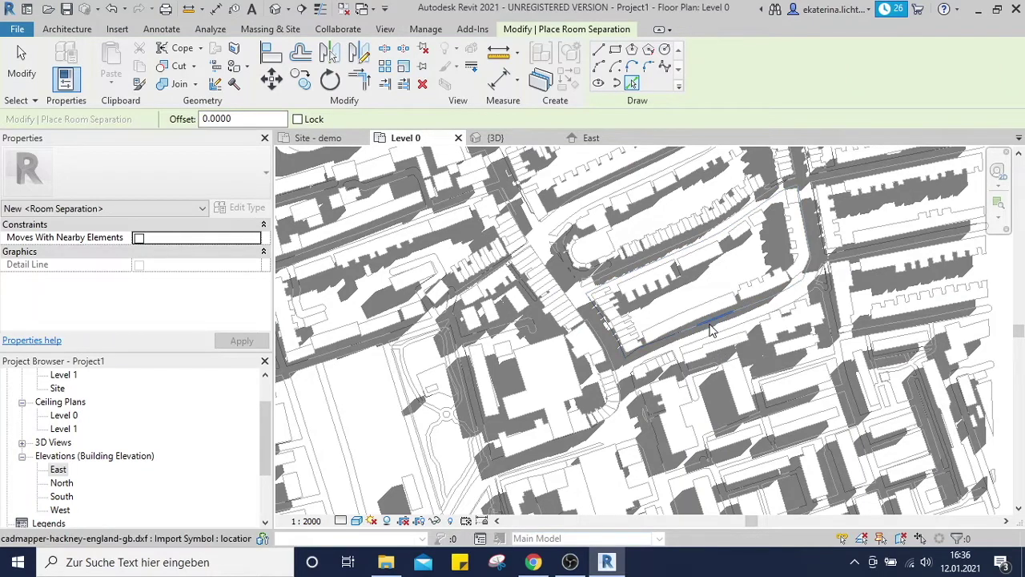
key(Tab)
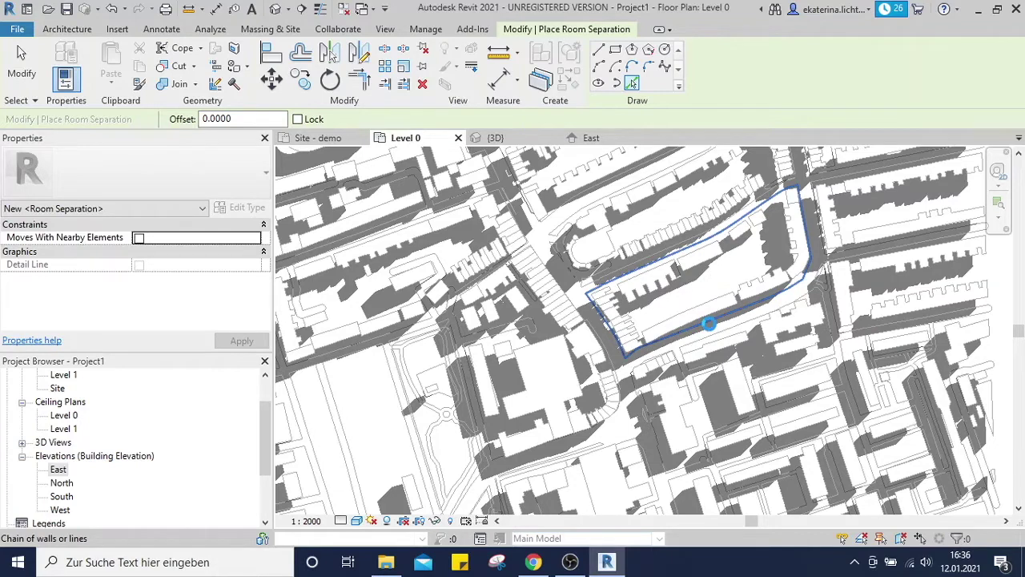
click(803, 321)
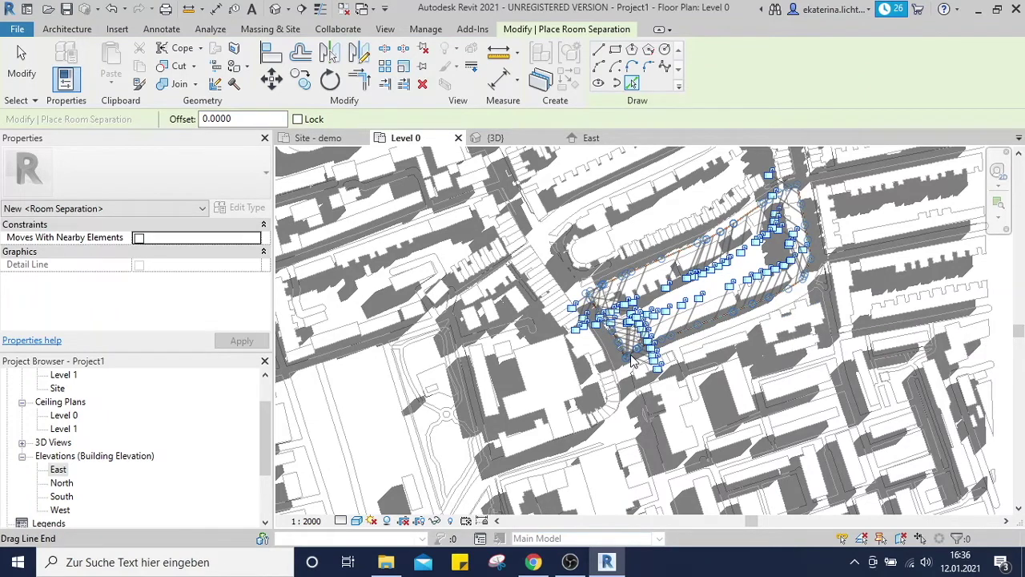
scroll(633, 361, up, 3)
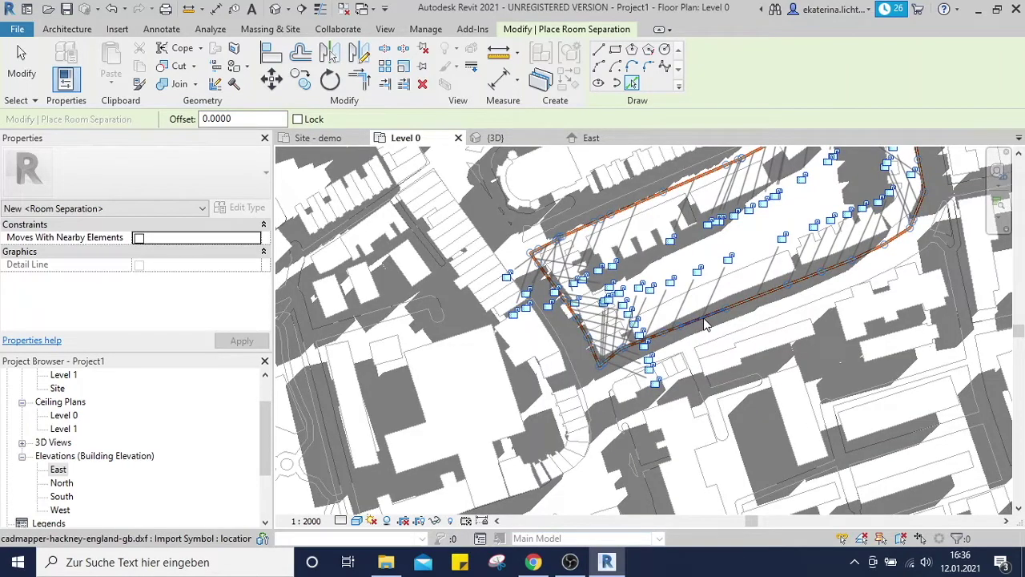
Step: Add room separation lines along the full outline chain of the adjoining block just north of the outlined one
click(765, 320)
middle_drag(480, 232, 479, 307)
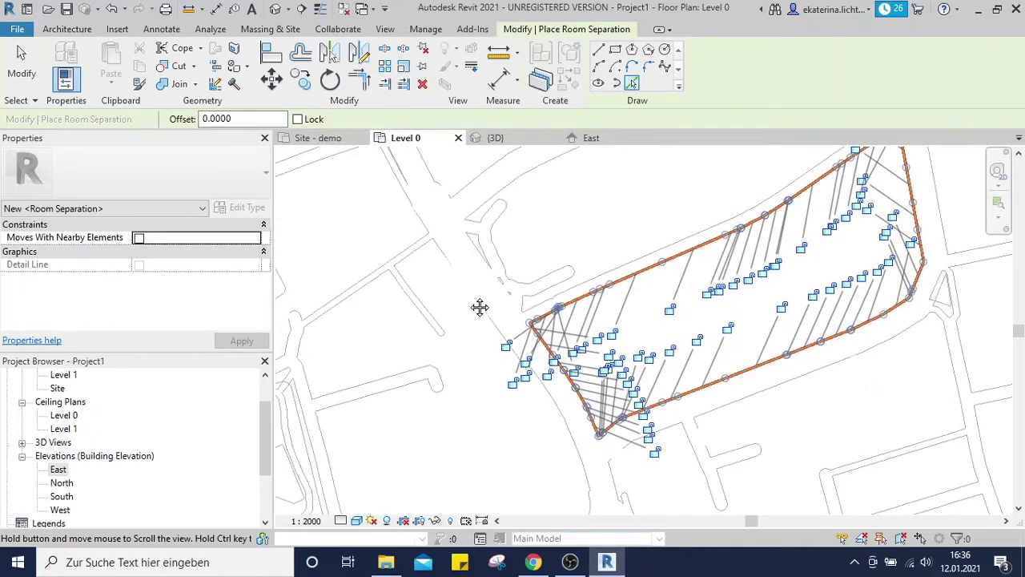
middle_drag(479, 309, 473, 314)
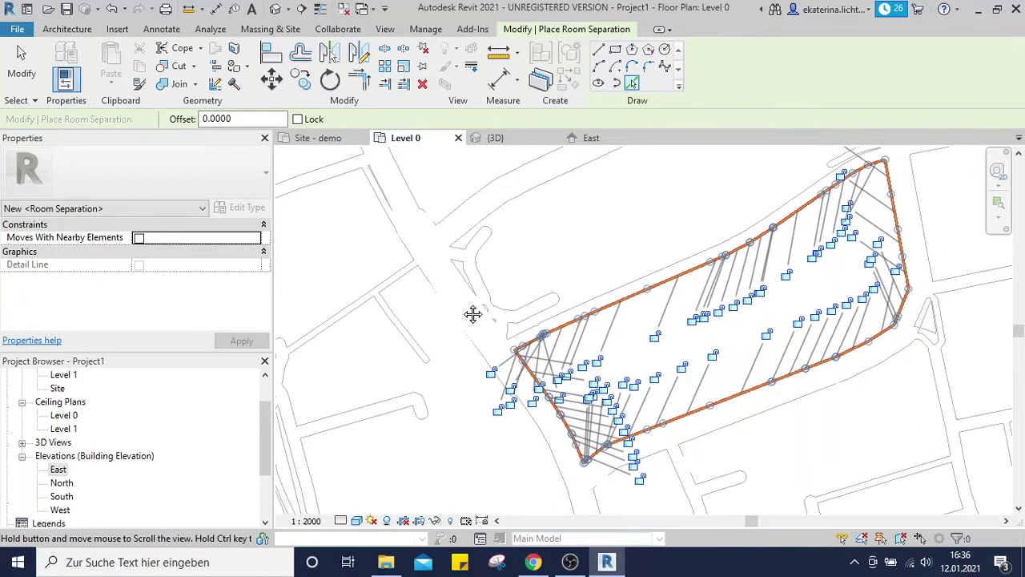
middle_drag(472, 314, 464, 327)
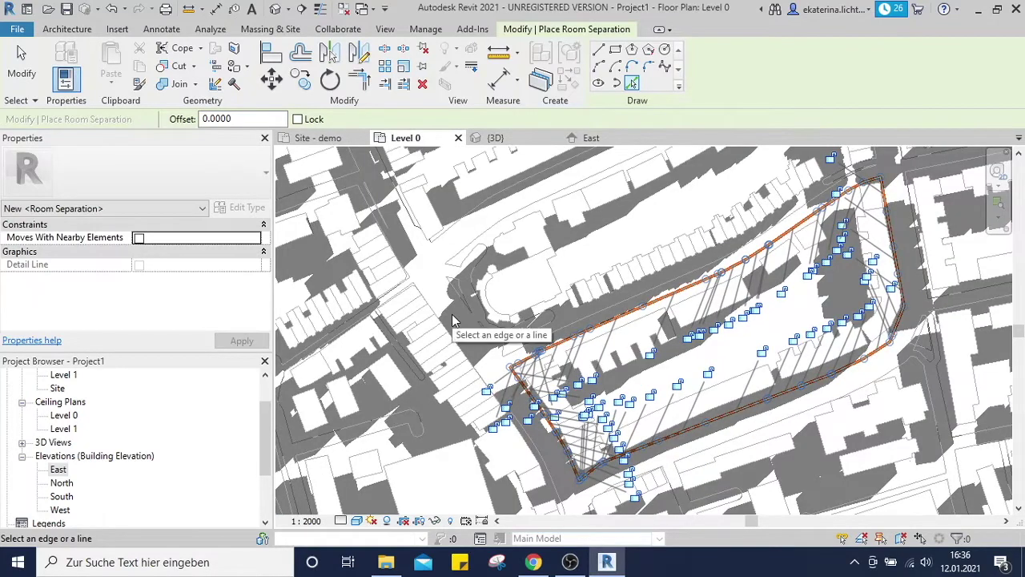
drag(573, 335, 675, 401)
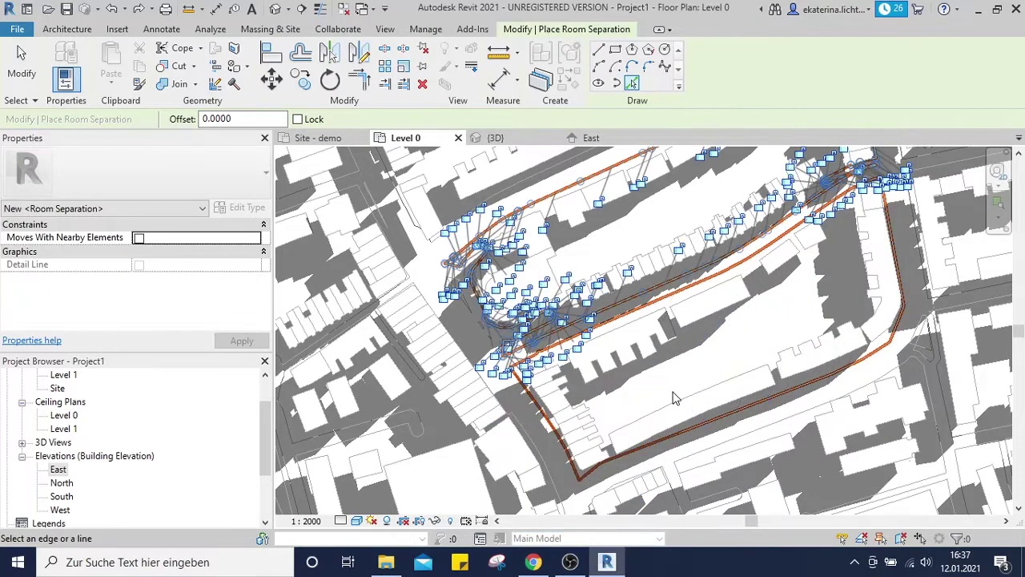
key(Escape)
key(Escape)
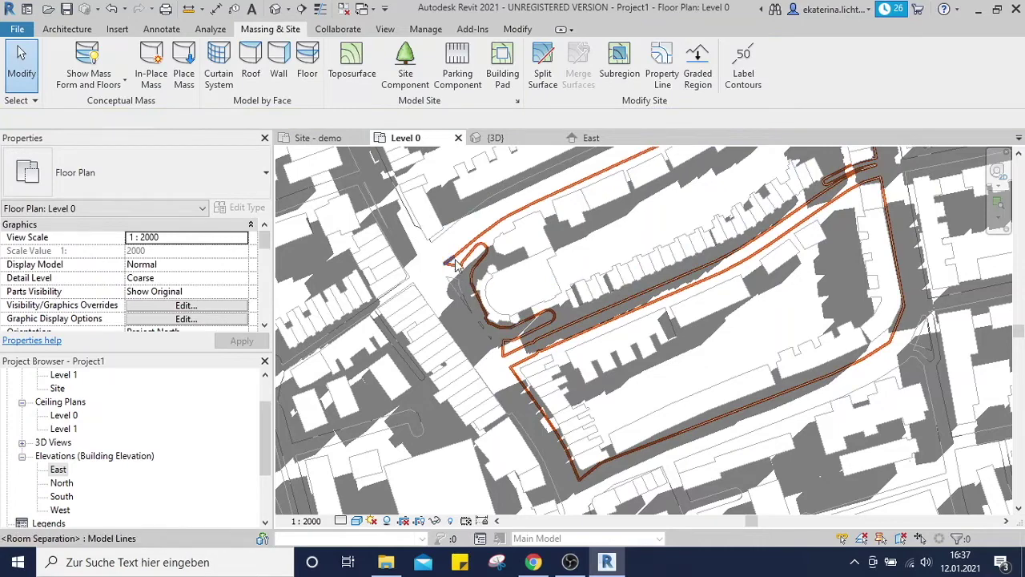
Step: Create more room separation lines by picking the whole boundary chain of the large block north of the two outlined blocks
scroll(463, 333, up, 3)
middle_drag(463, 333, 524, 372)
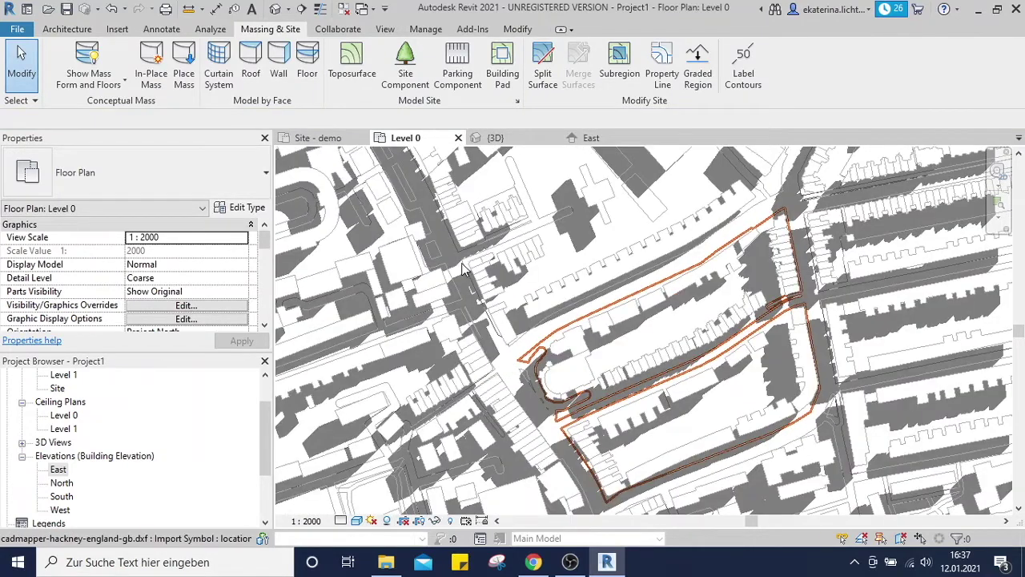
scroll(462, 270, up, 2)
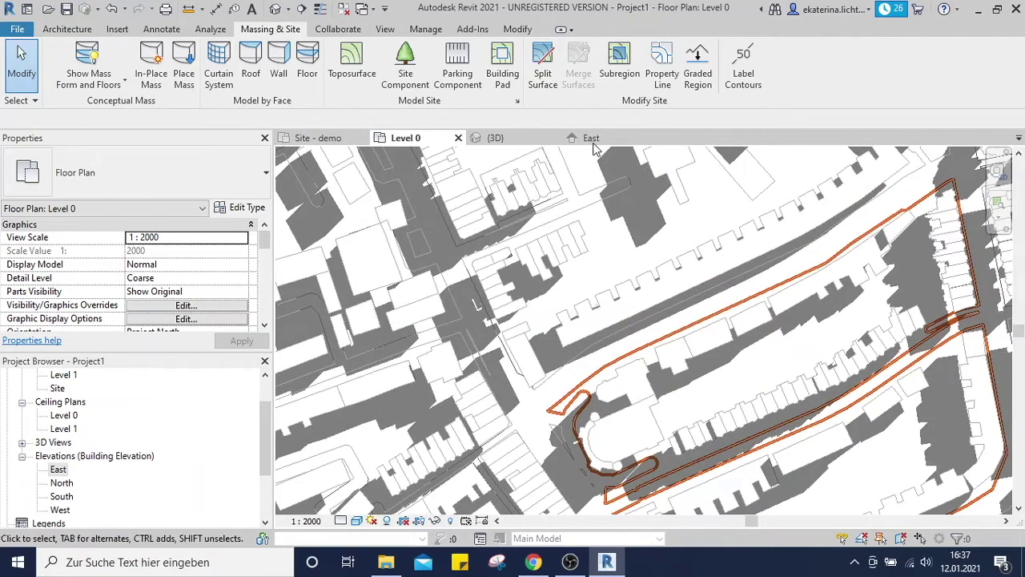
click(718, 323)
key(c)
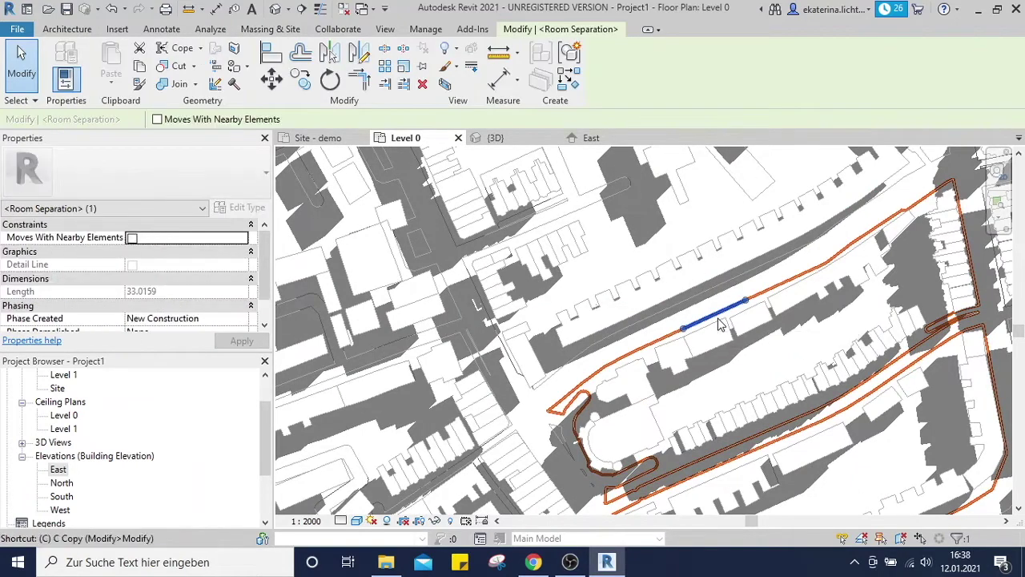
key(s)
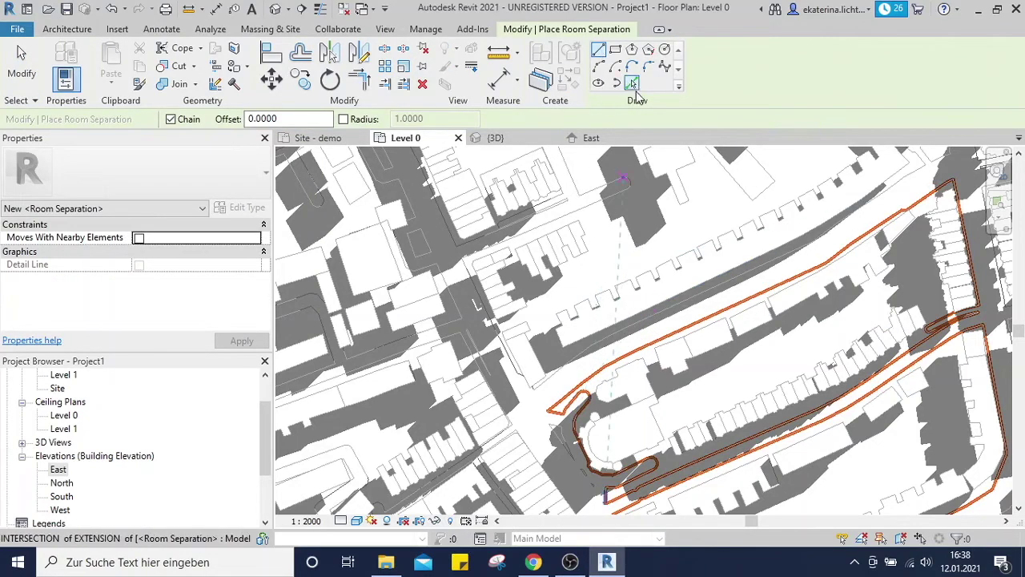
click(633, 84)
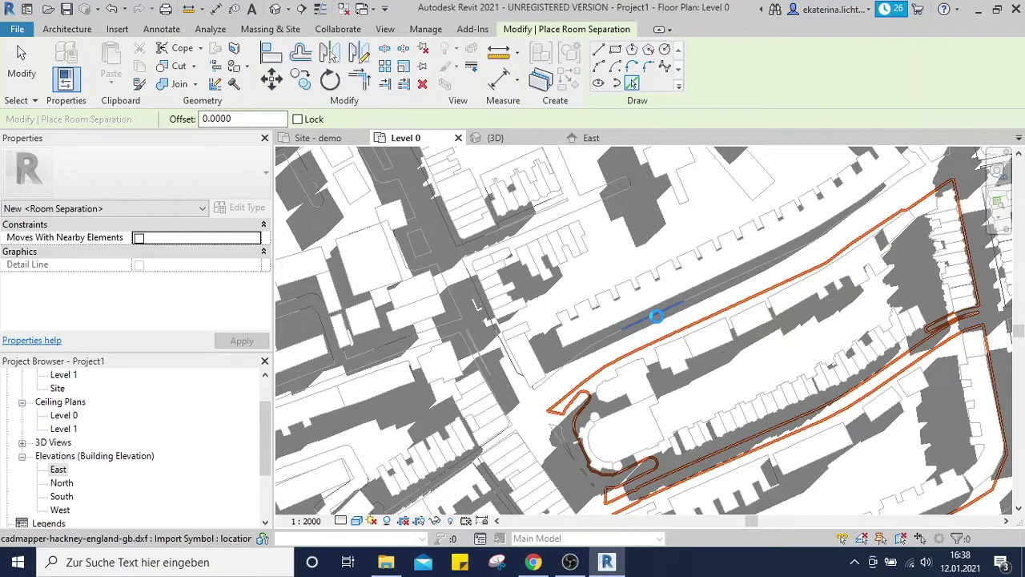
key(Tab)
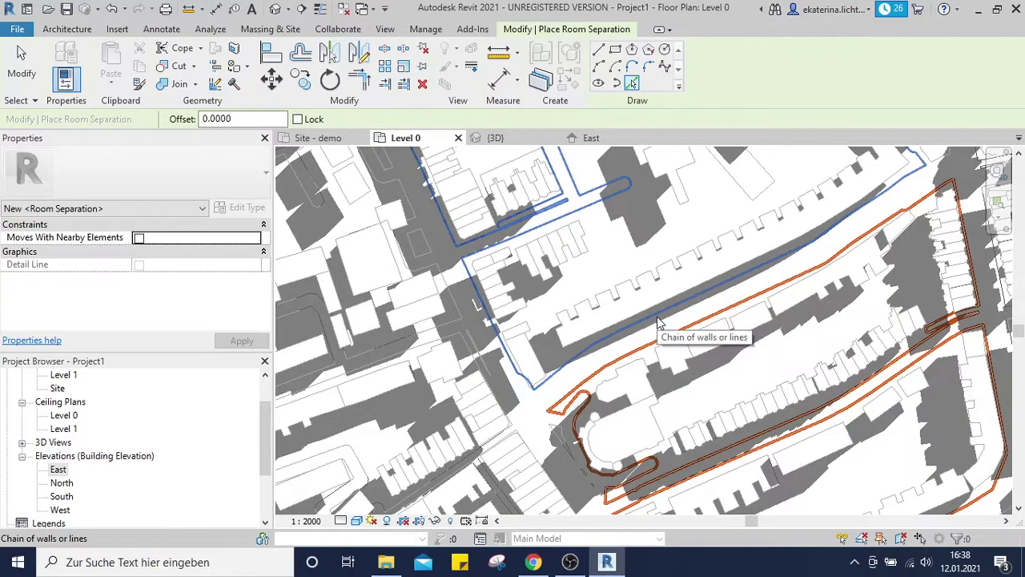
click(657, 319)
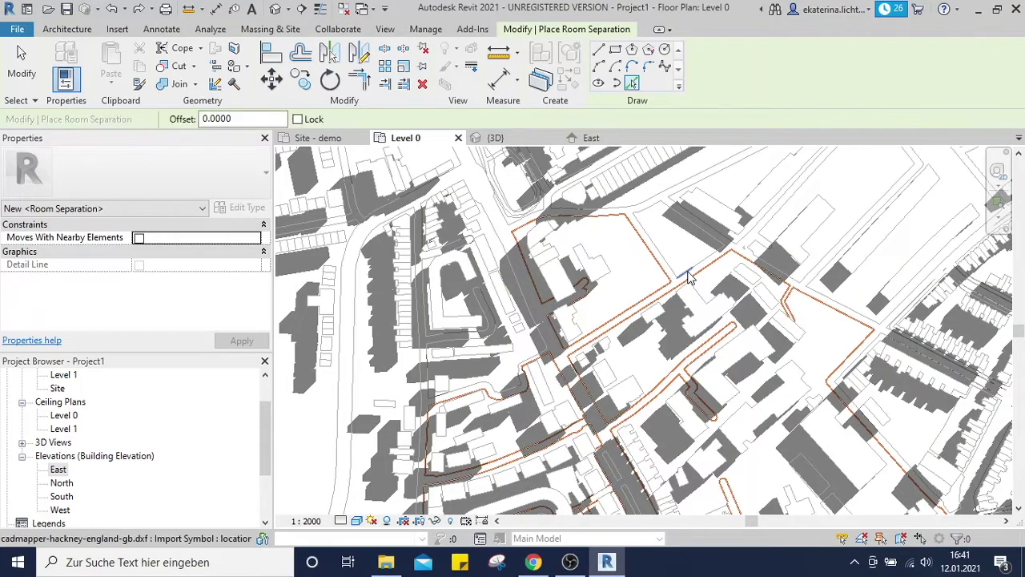
Step: Outline the small four-sided plot with room separation lines from its DXF chain and continue with the block across the street
key(Tab)
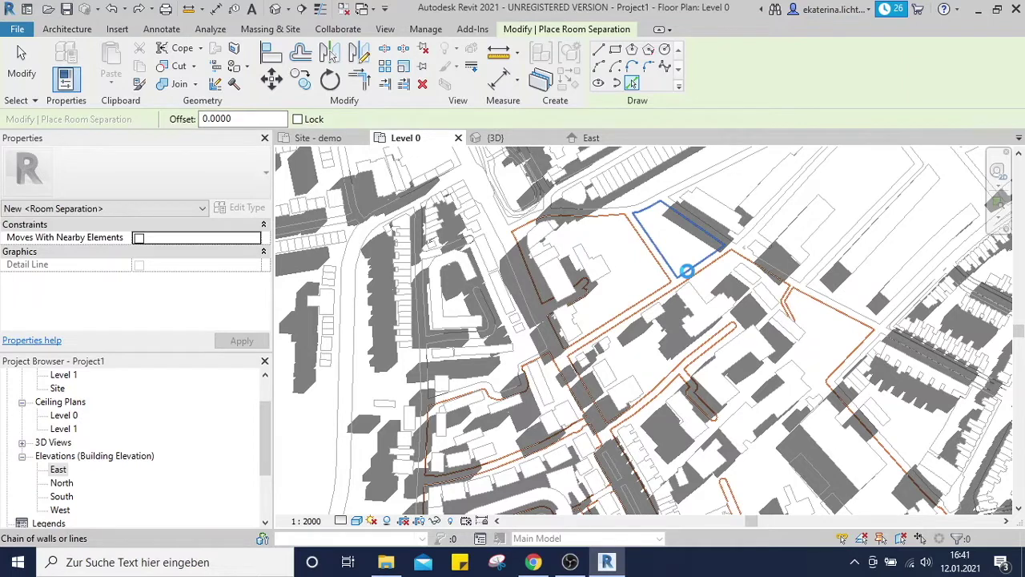
click(687, 271)
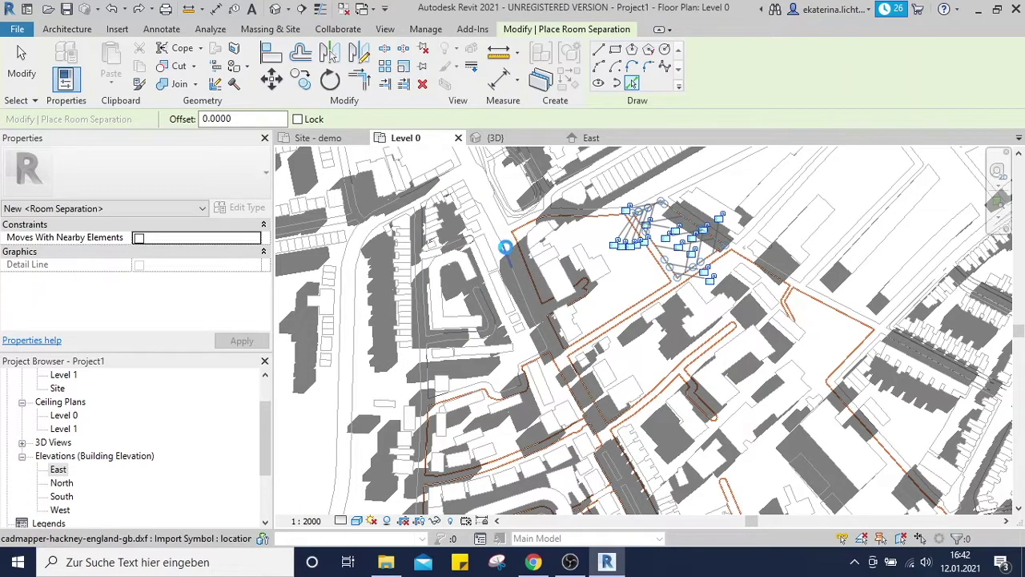
key(Tab)
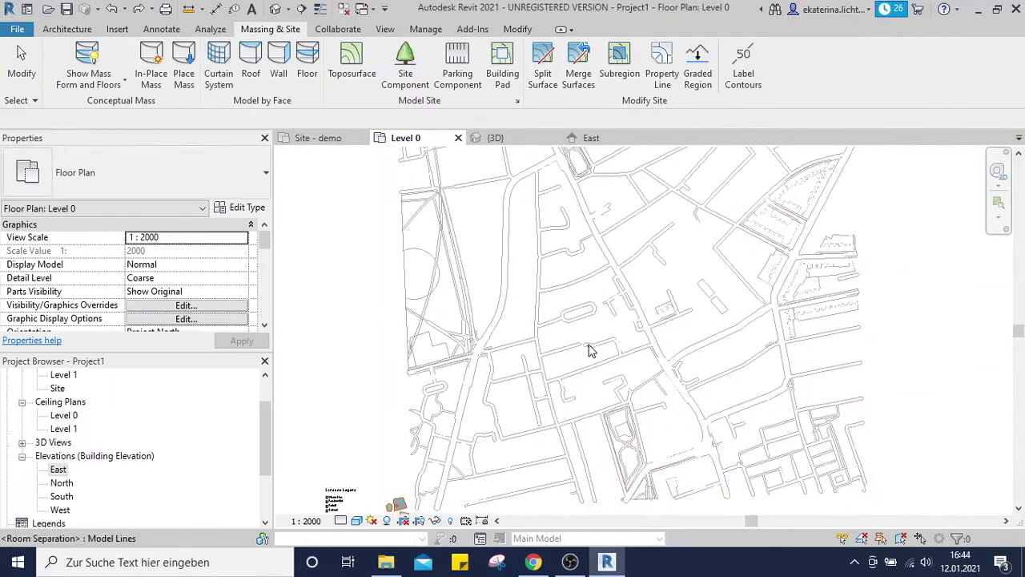
Step: Hide the cadmapper-hackney-england-gb.dxf import in the Level 0 plan
scroll(579, 288, down, 4)
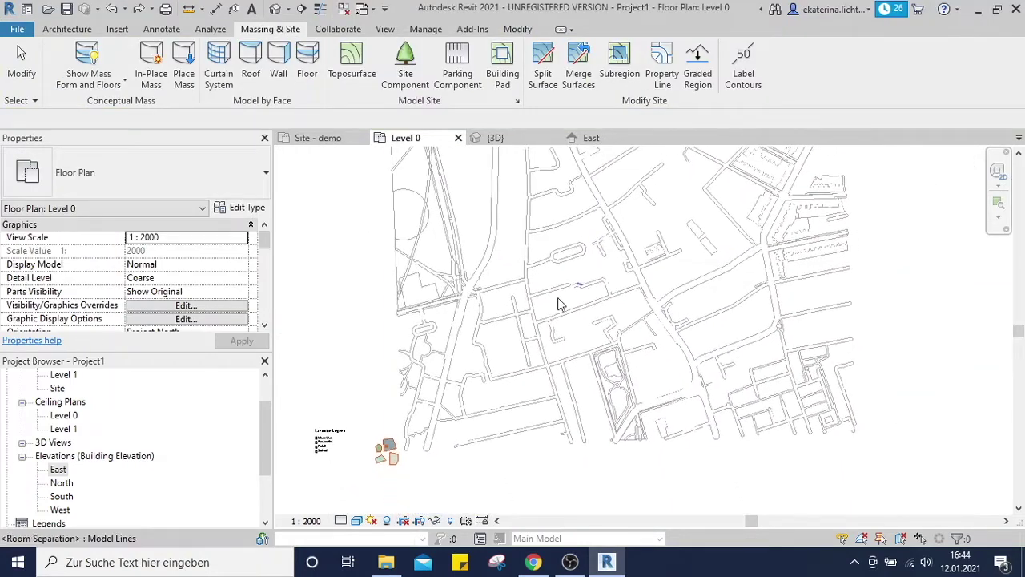
click(461, 358)
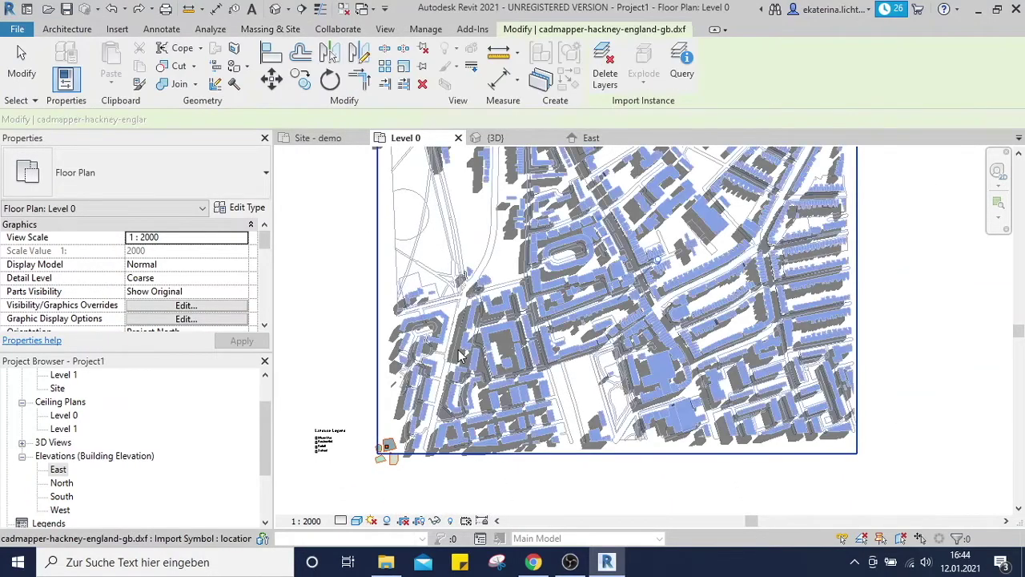
right_click(461, 356)
mouse_move(609, 90)
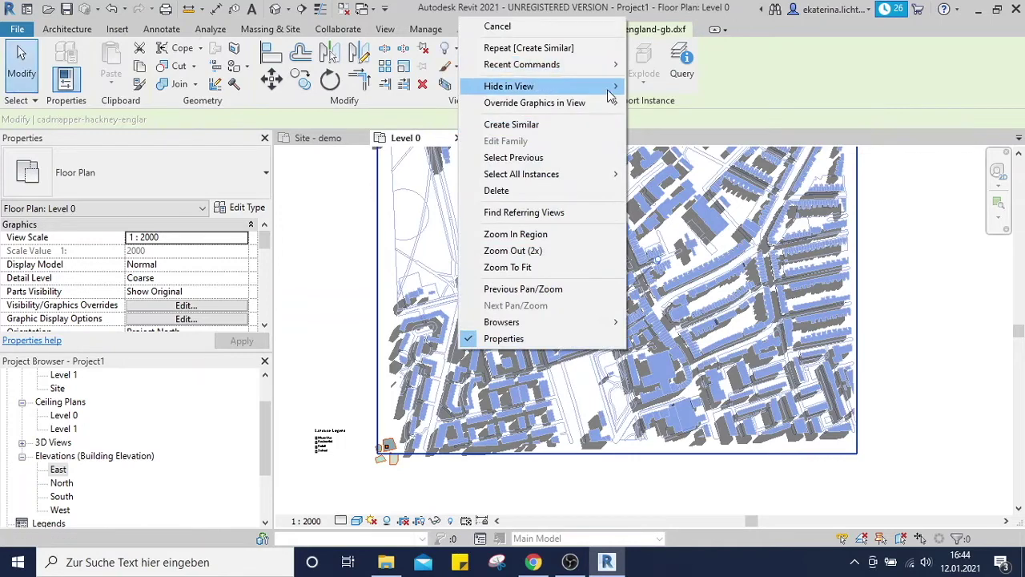
click(663, 102)
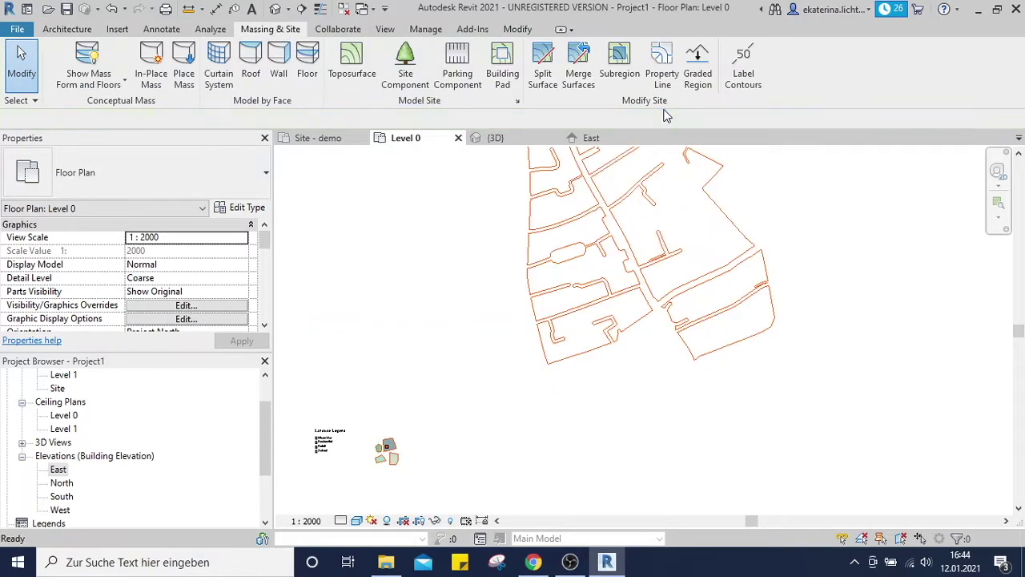
Step: Copy the Retail room from the small sample plot into the large outlined block, with multiple copies enabled
mouse_move(516, 385)
middle_down()
mouse_move(507, 379)
mouse_move(480, 424)
mouse_move(465, 412)
middle_up()
scroll(371, 457, up, 4)
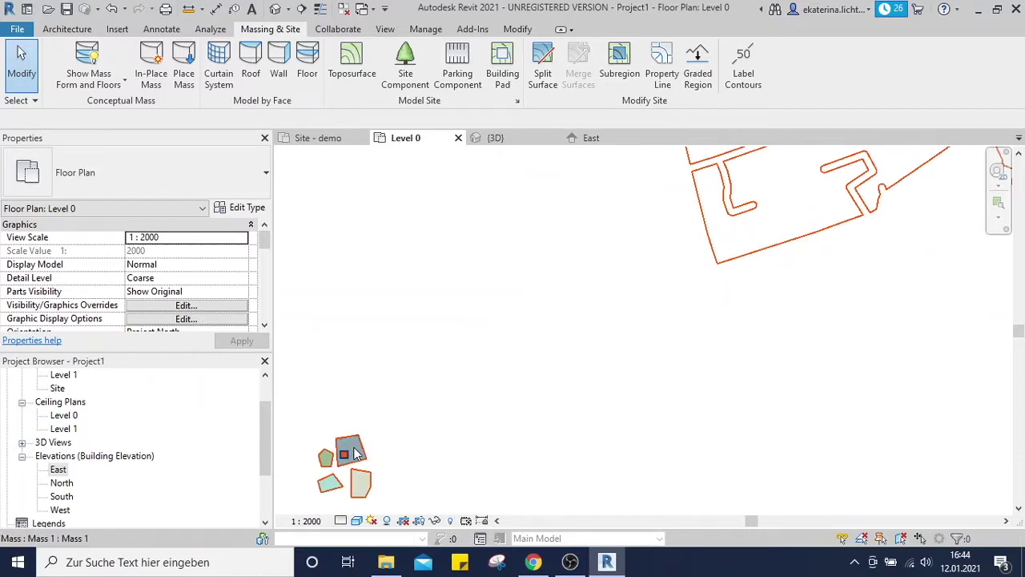
key(Tab)
click(355, 450)
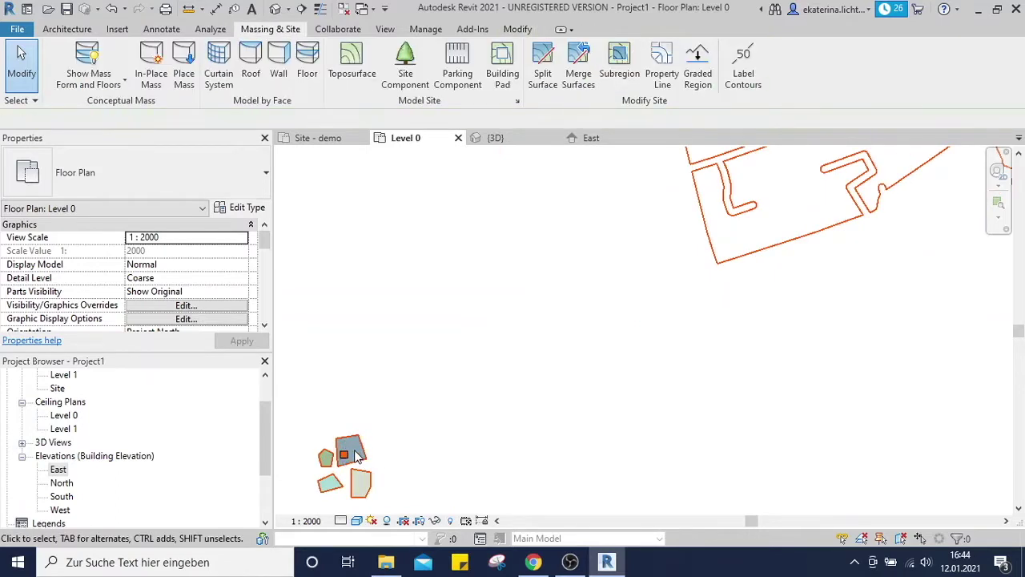
scroll(357, 455, up, 3)
click(351, 444)
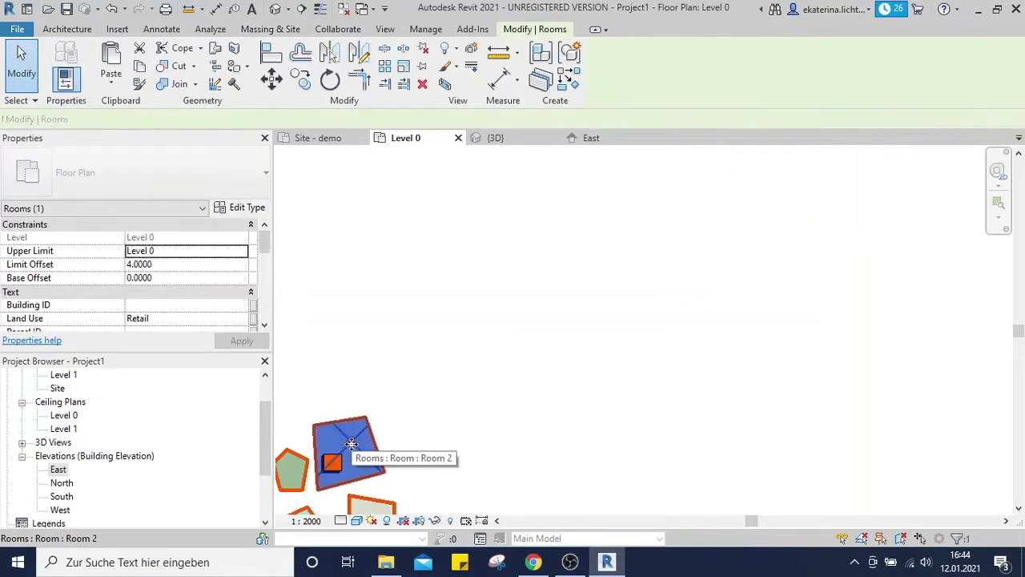
key(c)
key(o)
click(351, 443)
scroll(351, 442, down, 1)
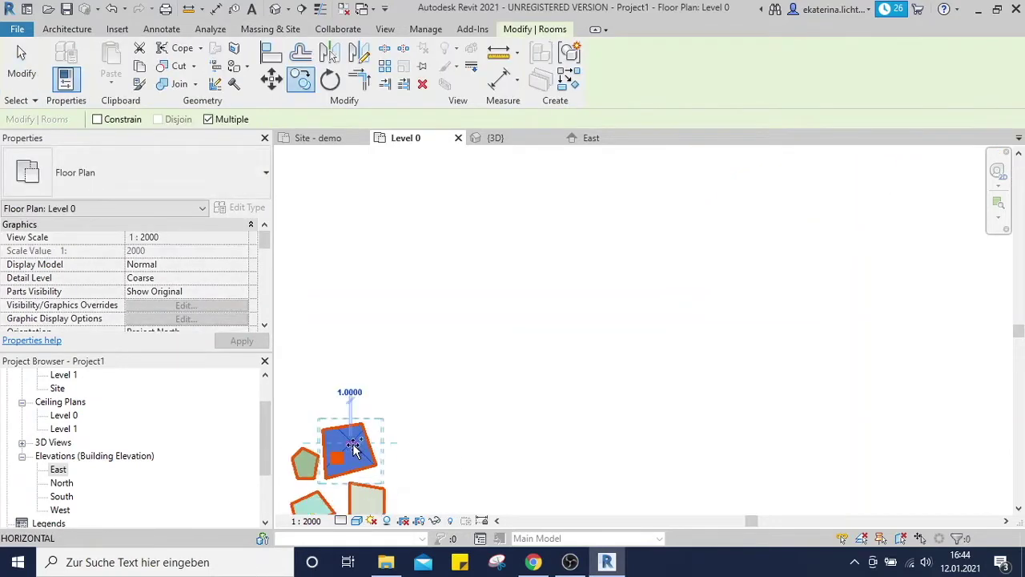
scroll(351, 442, down, 3)
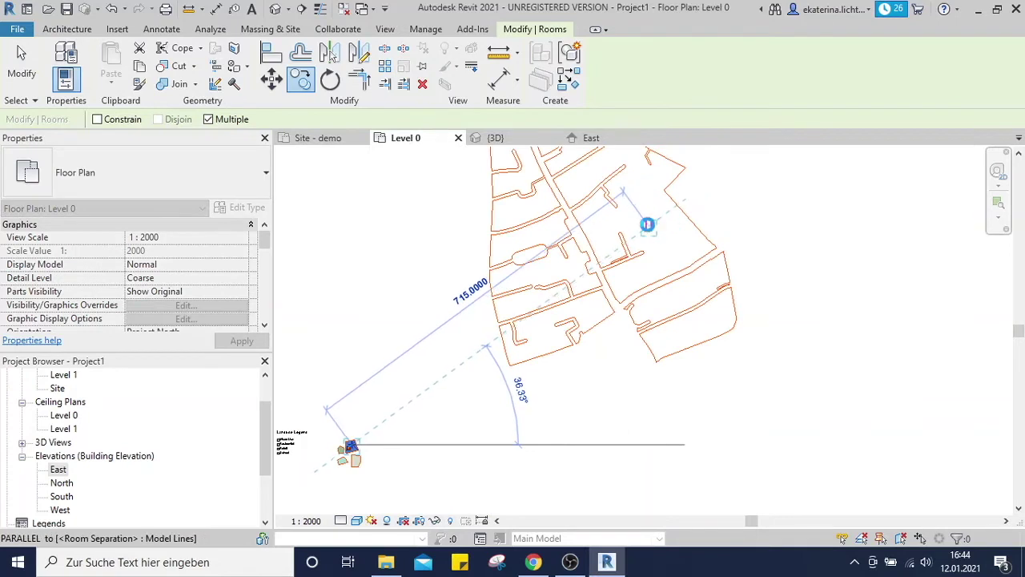
click(649, 225)
key(Escape)
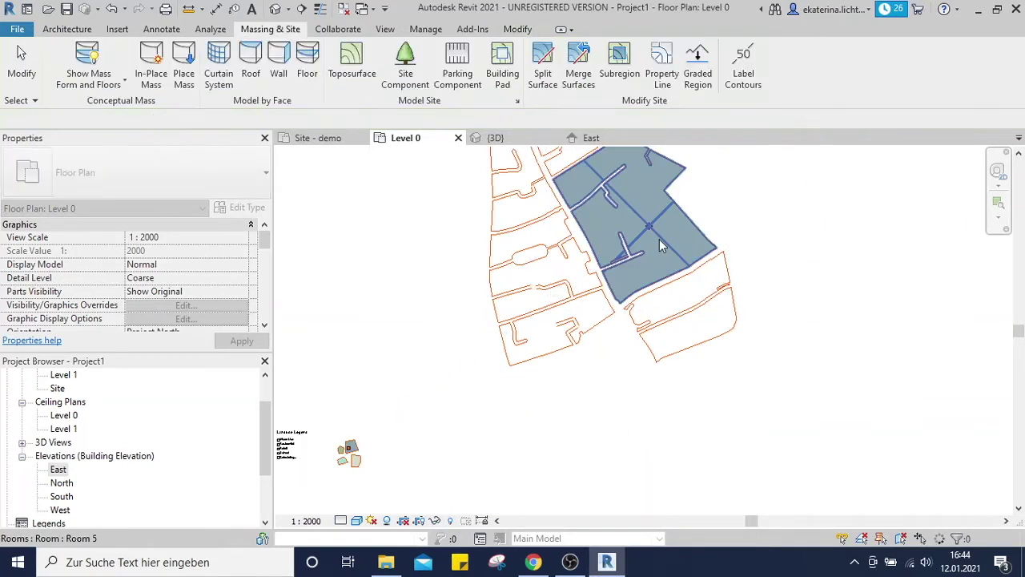
Step: Set the Land Use of the room in the large block to Residential
click(661, 237)
scroll(143, 278, down, 3)
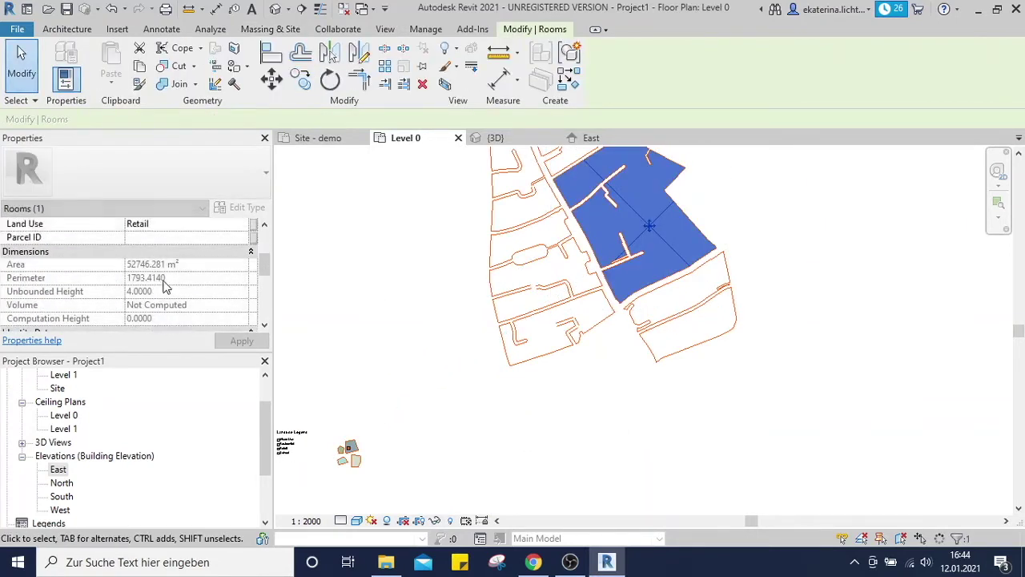
scroll(181, 277, up, 1)
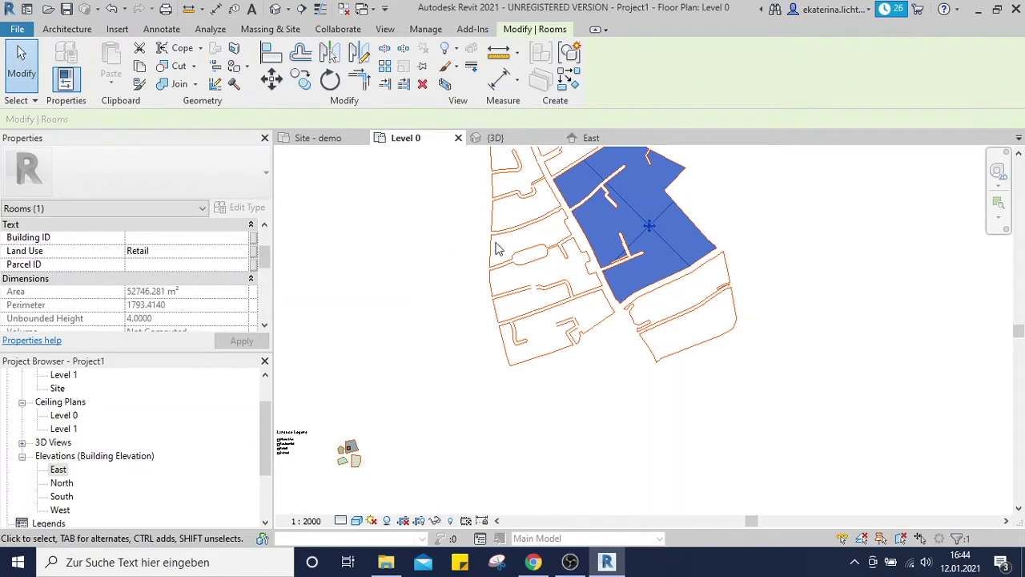
click(242, 252)
click(242, 251)
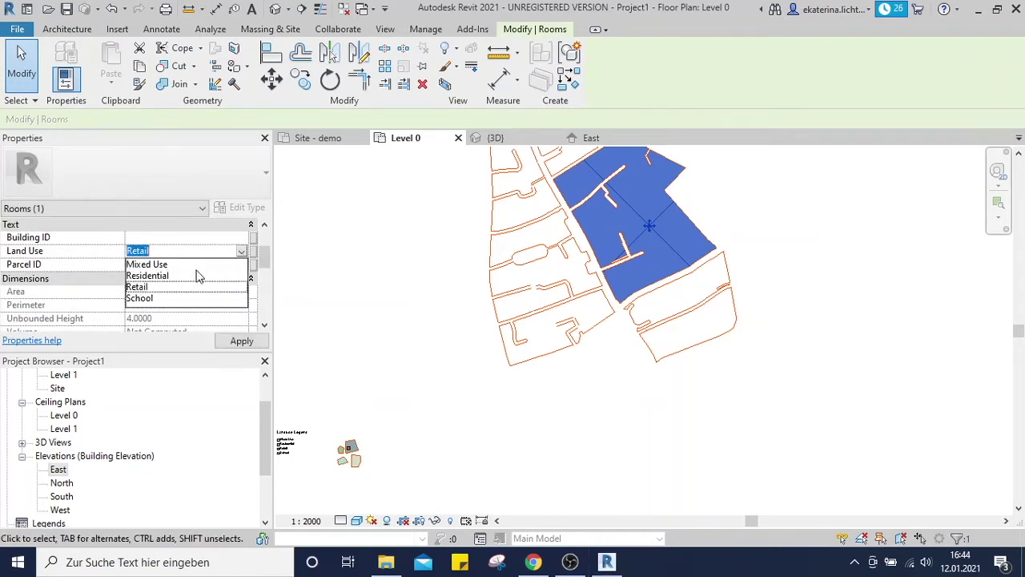
click(227, 278)
click(670, 374)
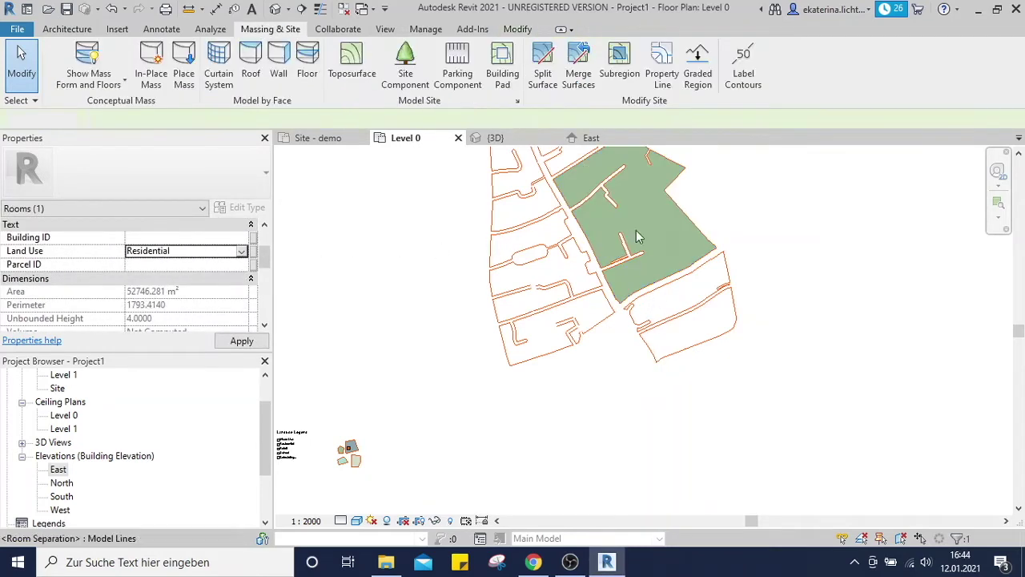
Step: Copy the Residential room from the large block into the two blocks directly south-east of it, across the street
click(646, 224)
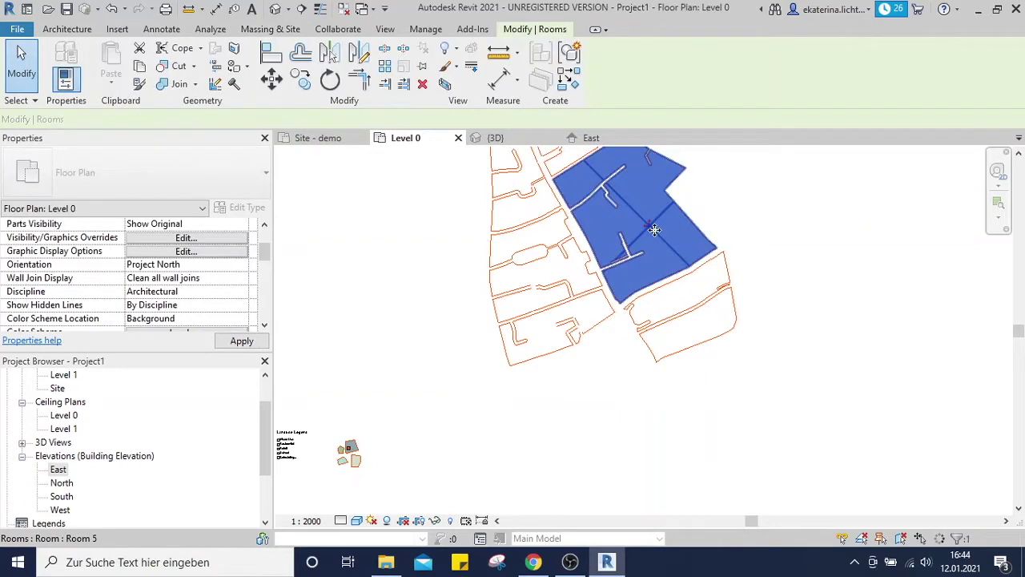
key(m)
key(v)
click(653, 234)
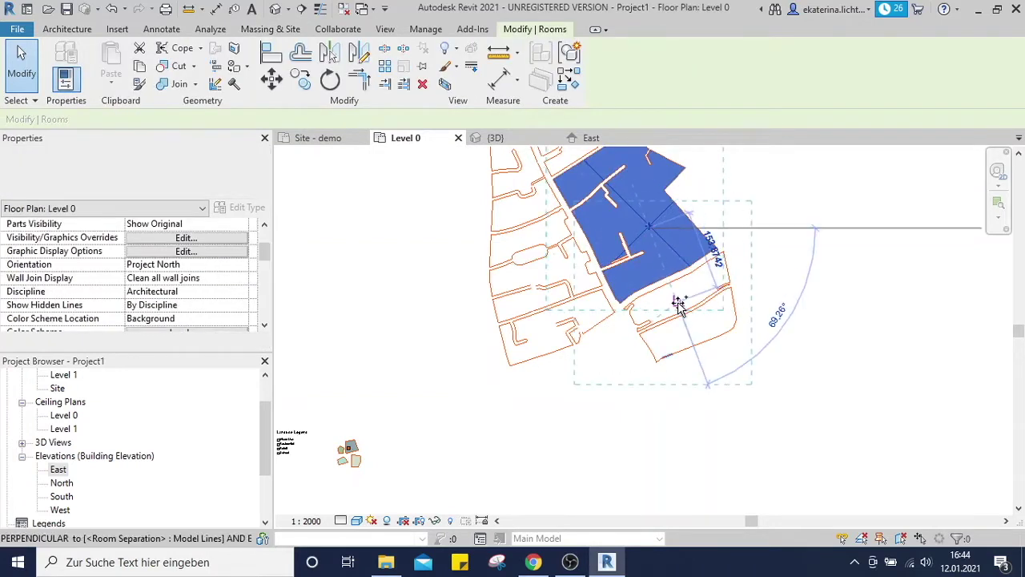
click(693, 327)
key(c)
key(o)
click(694, 327)
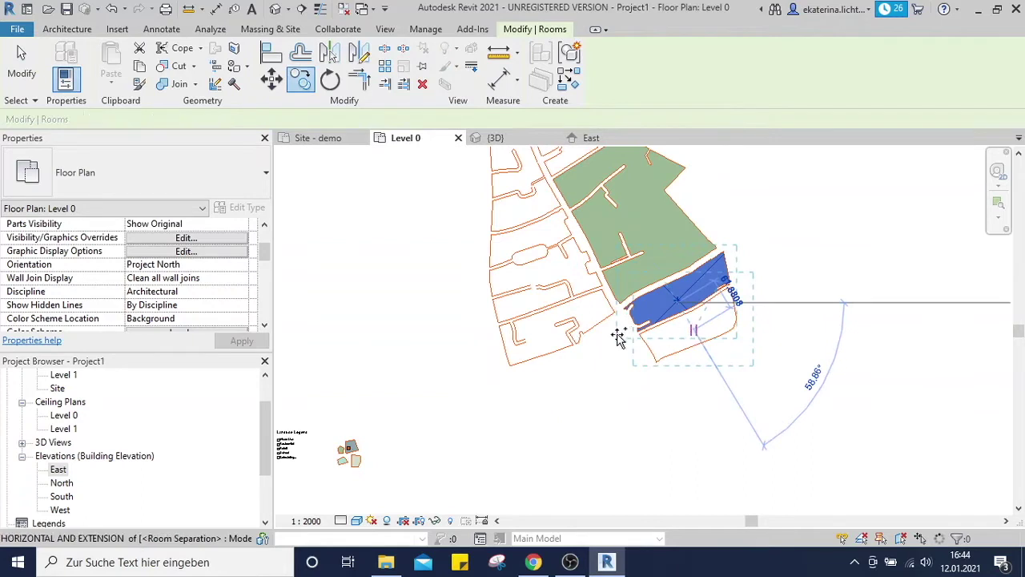
Step: Continue the multiple copies of the Residential room into the two southernmost blocks on the west side, then end the copying
click(523, 301)
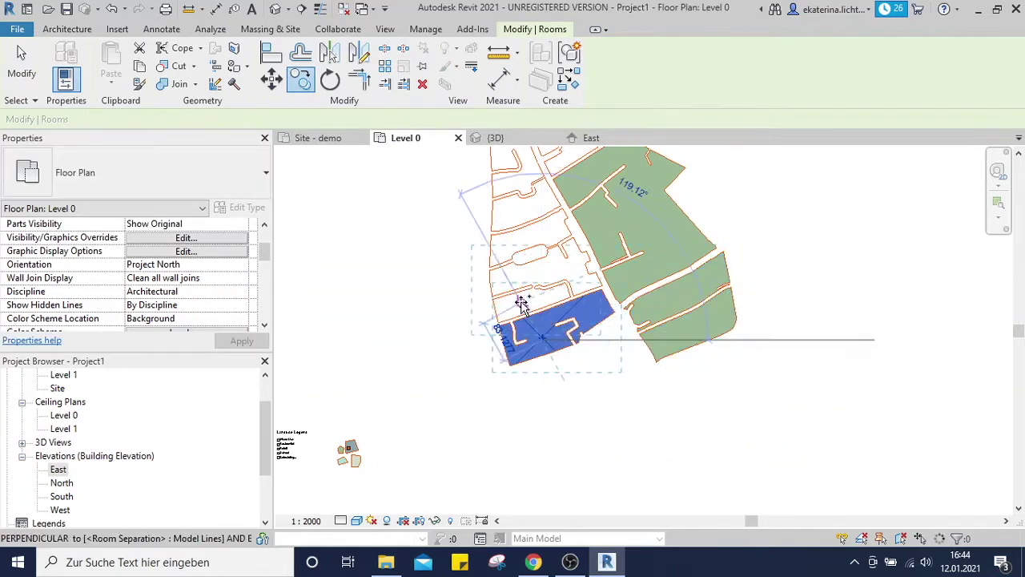
click(513, 228)
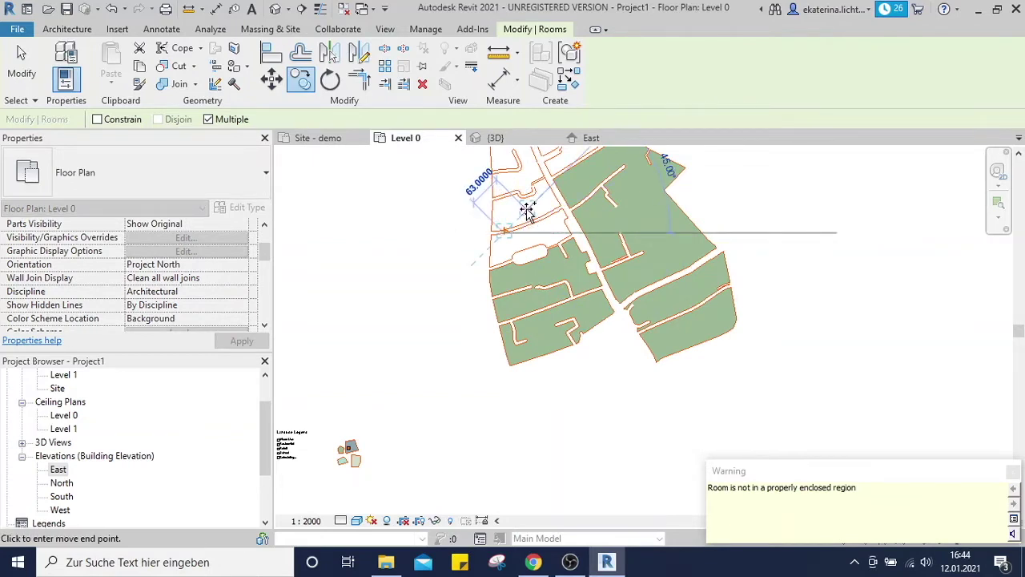
key(Escape)
key(Escape)
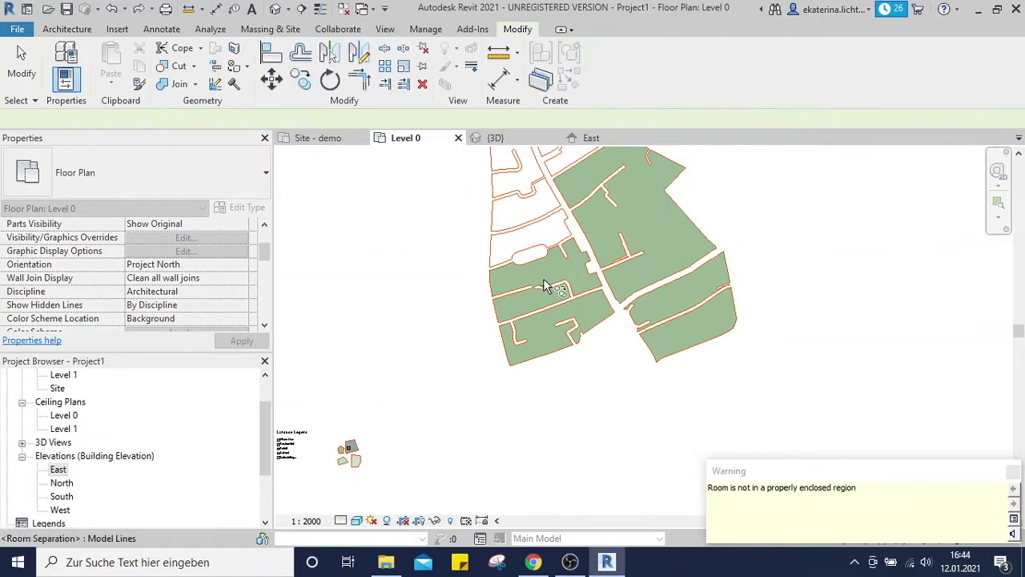
Step: Copy the Residential room from the second block from the south on the west side into the blocks directly north of it
click(524, 310)
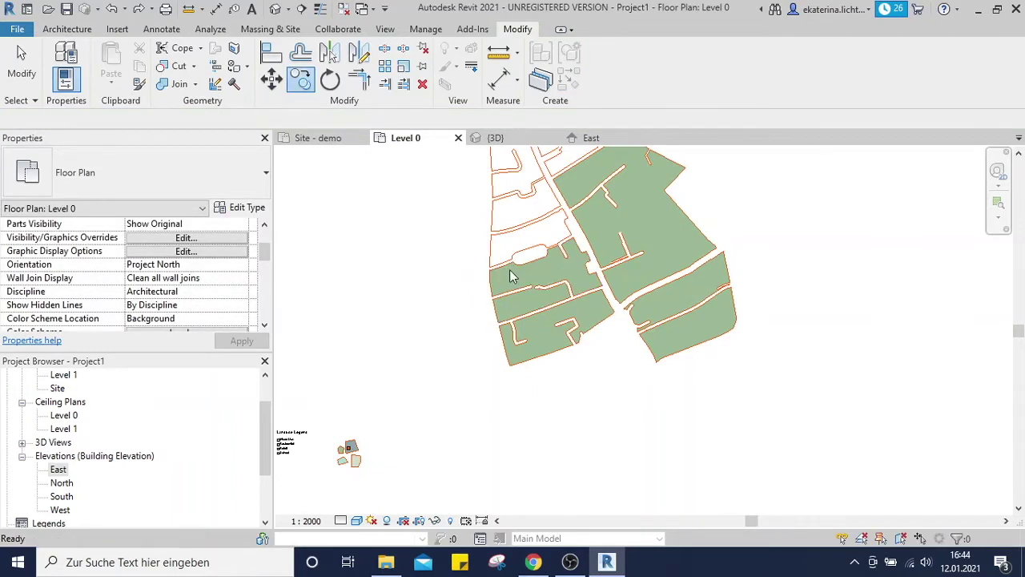
click(528, 300)
key(c)
key(o)
click(522, 299)
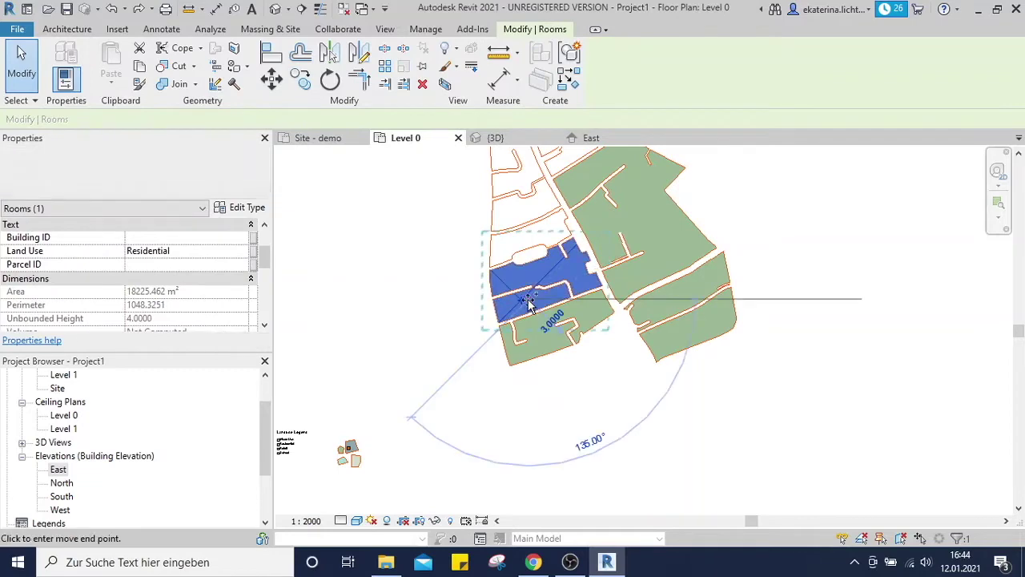
click(516, 229)
key(c)
key(o)
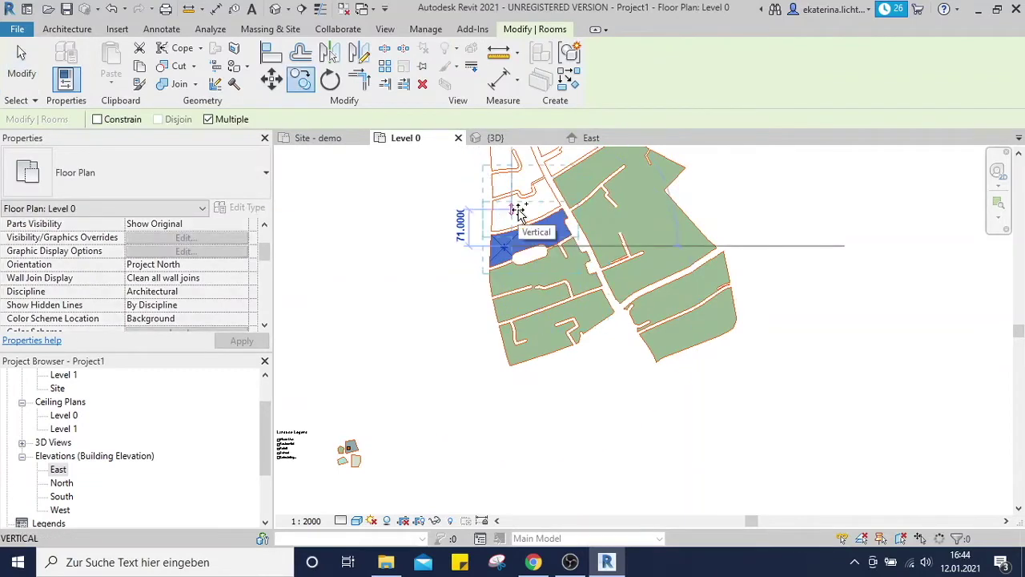
Step: Copy the Residential room into the northwesternmost block and the two blocks north of the large one, and finish copying
middle_drag(549, 220, 560, 334)
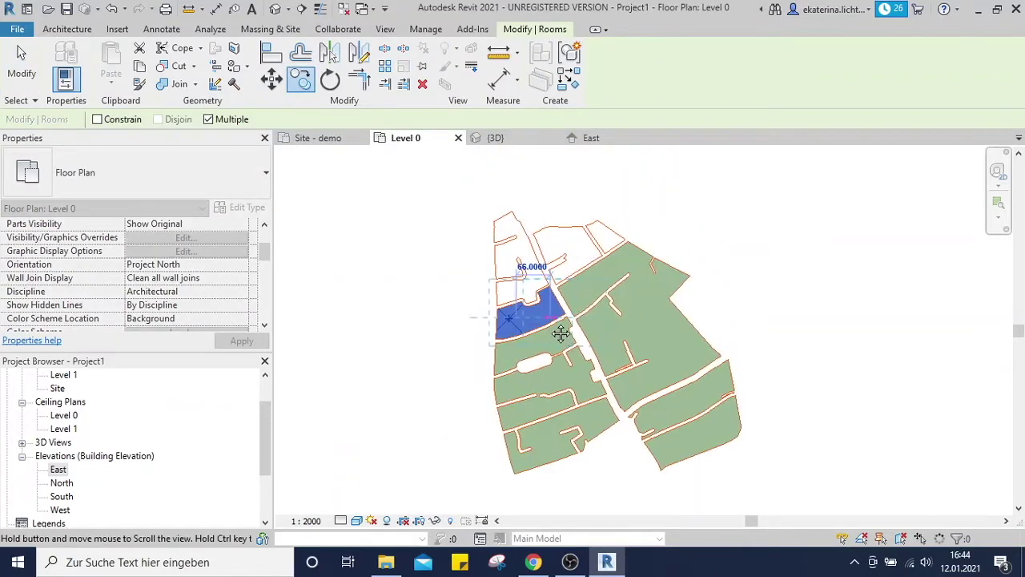
click(519, 252)
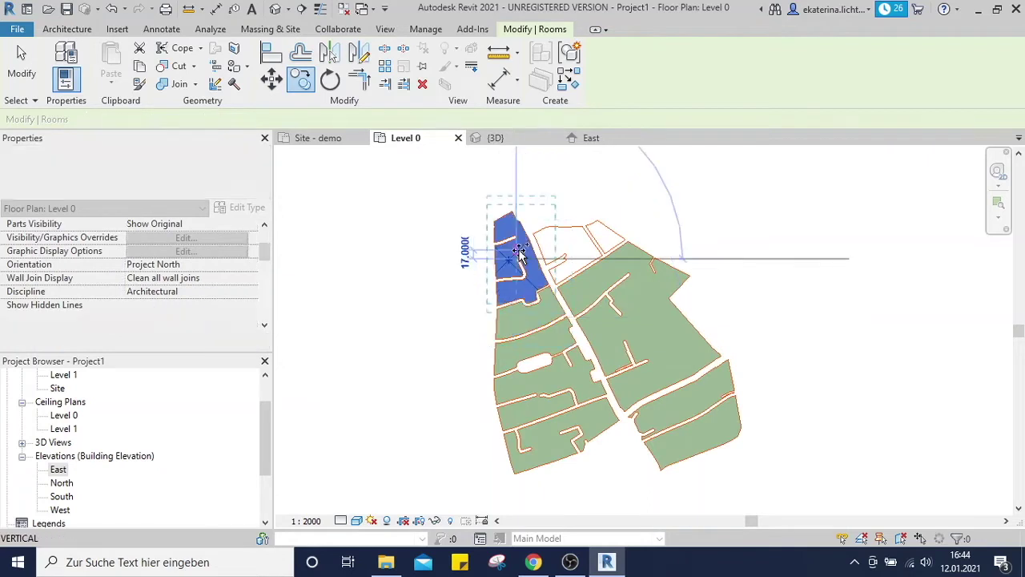
click(577, 252)
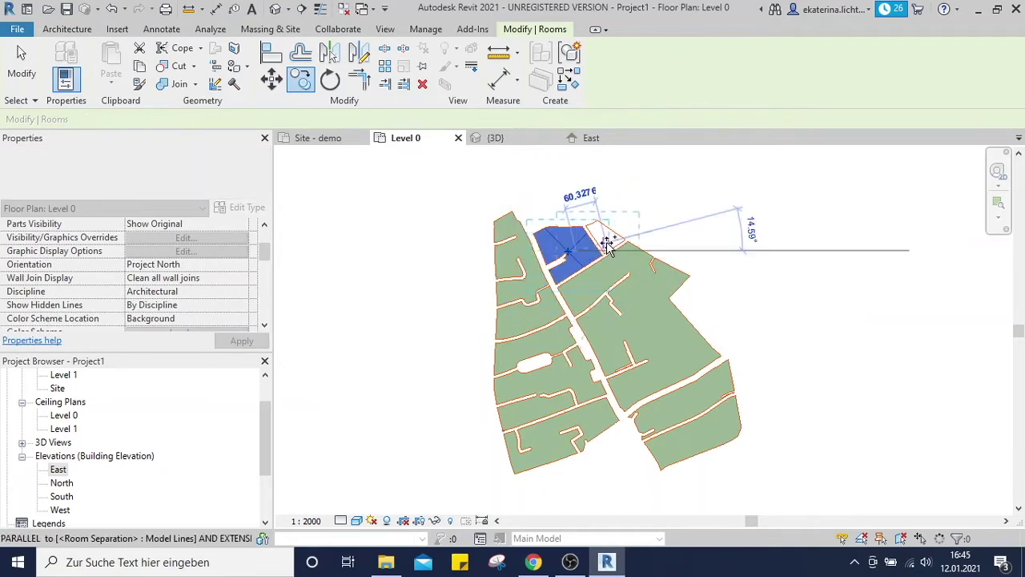
click(606, 238)
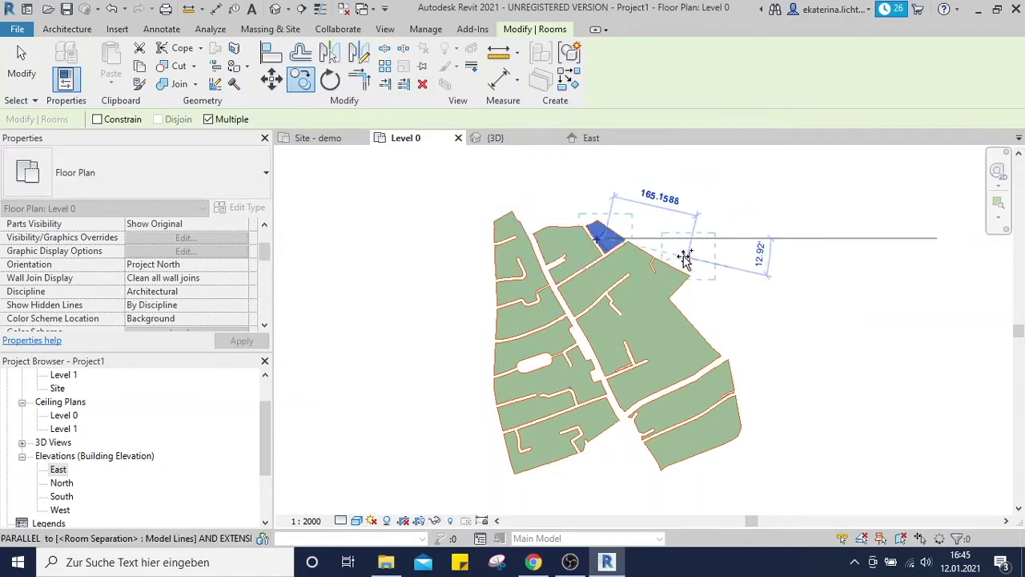
key(Escape)
key(Escape)
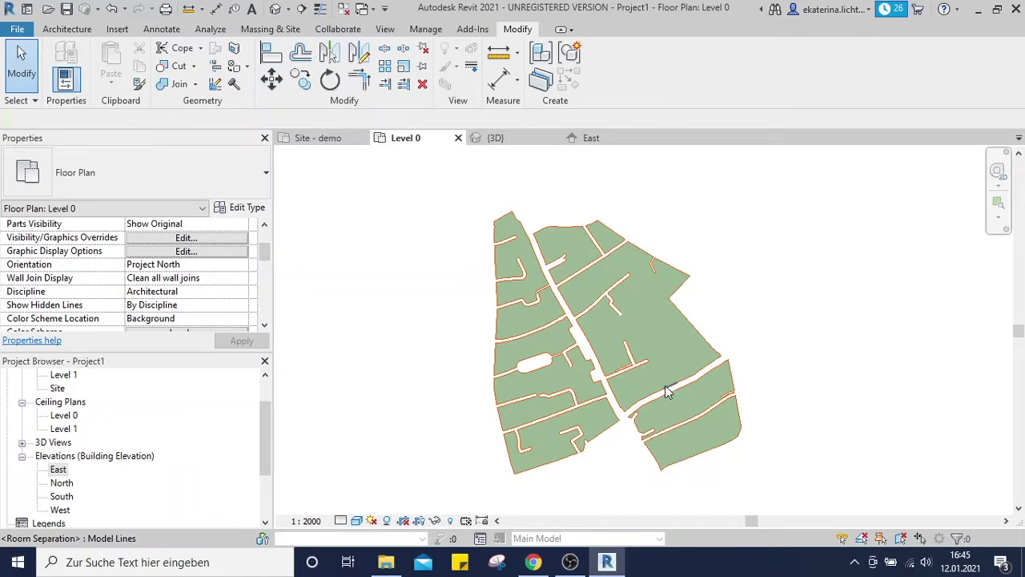
Step: Make the Reference and Interior Fill subcategories of Rooms visible in the Level 0 plan
key(v)
key(v)
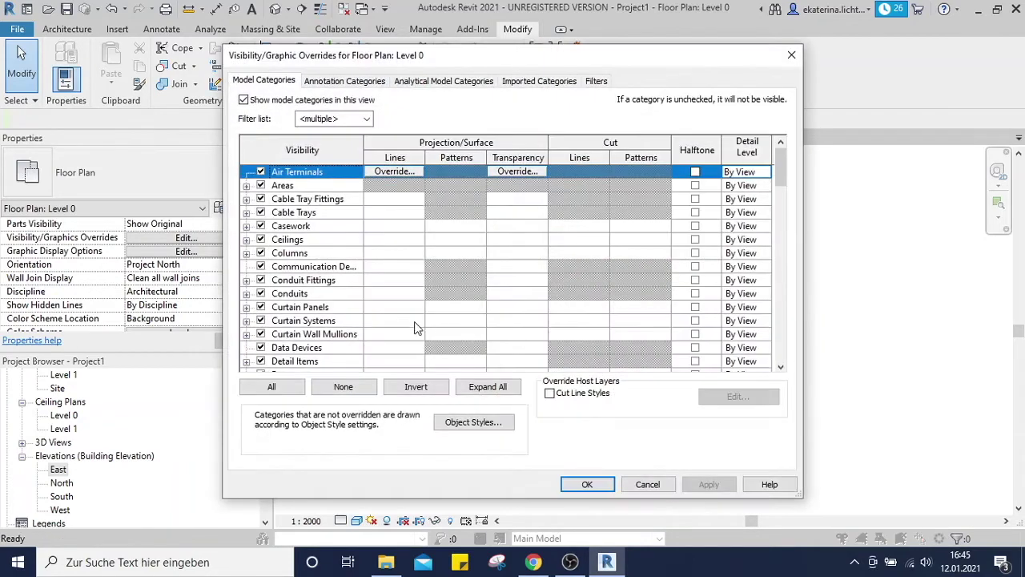
scroll(305, 324, down, 2)
scroll(304, 325, down, 11)
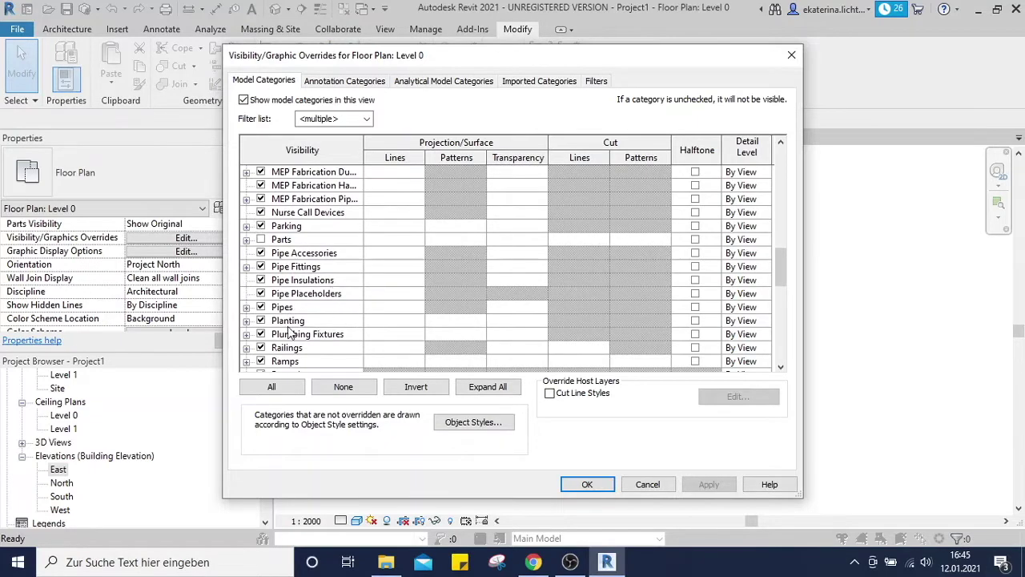
scroll(290, 328, down, 2)
click(247, 334)
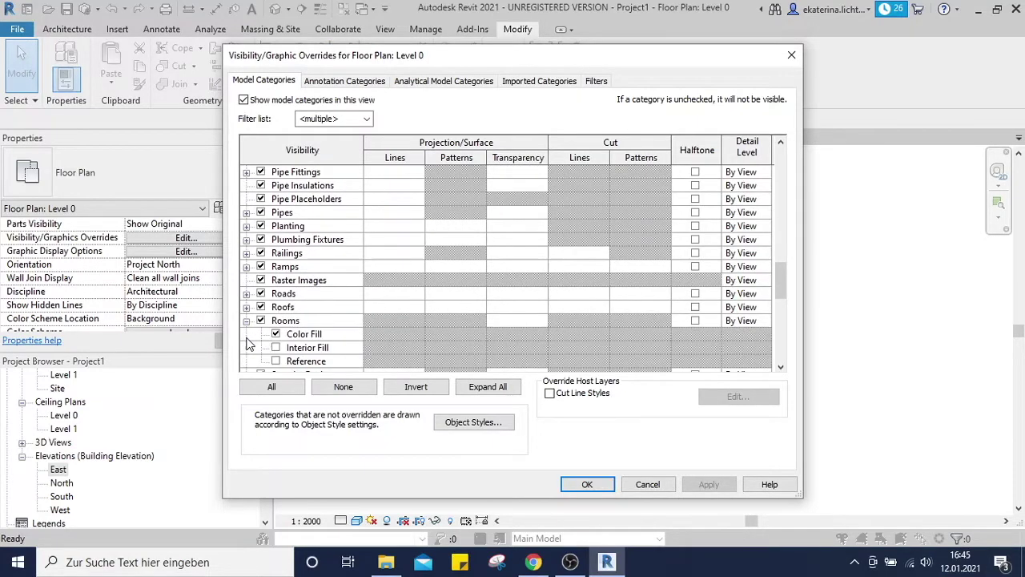
click(274, 354)
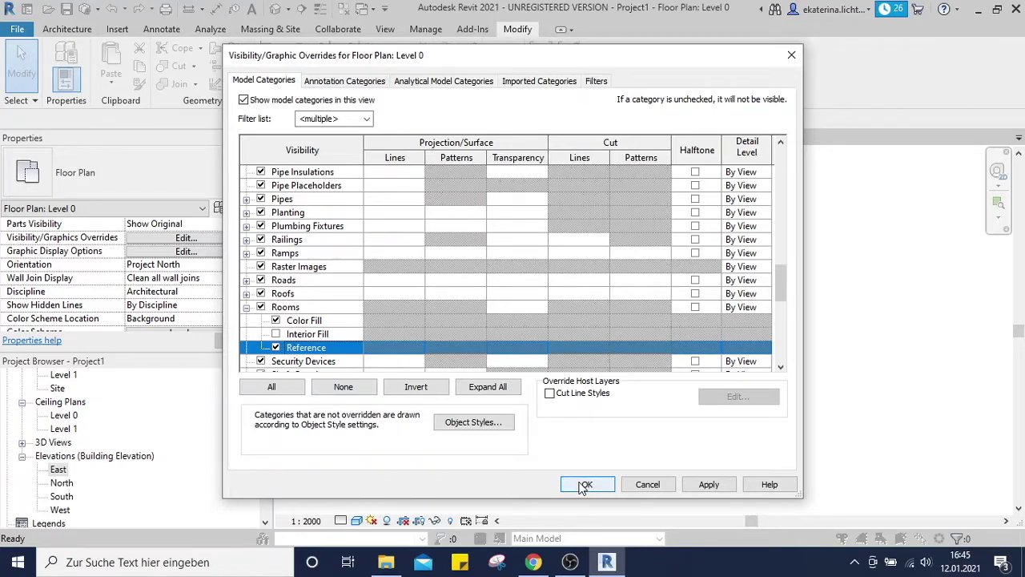
click(276, 334)
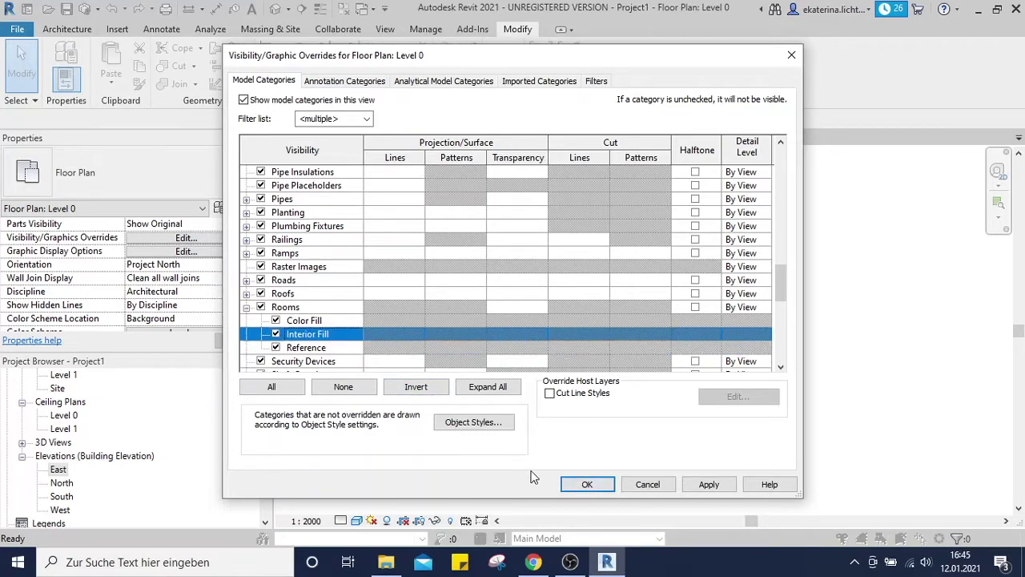
click(586, 483)
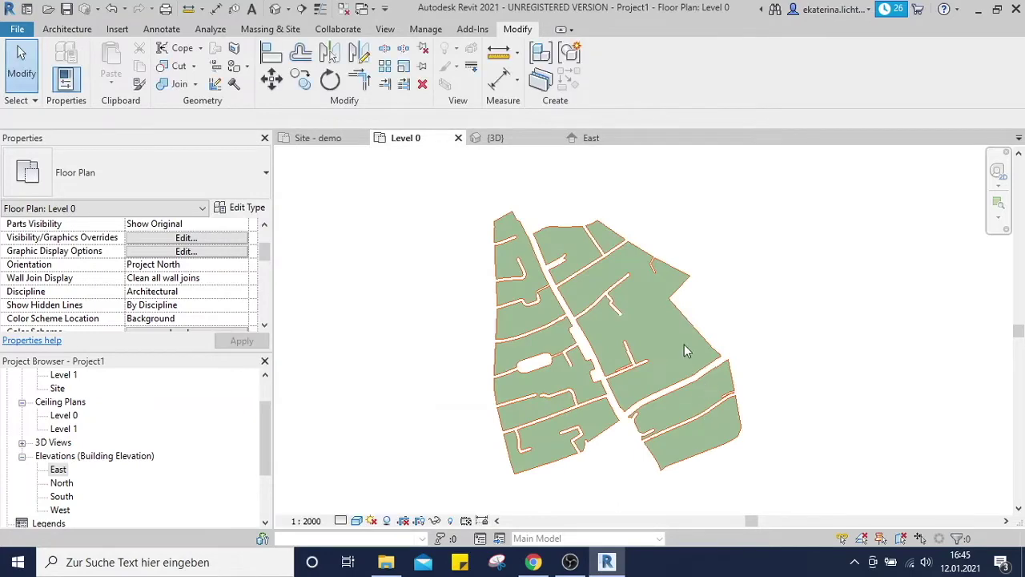
Step: Move the Landuse Legend up beside the northwestern blocks of the site plan
scroll(648, 344, up, 2)
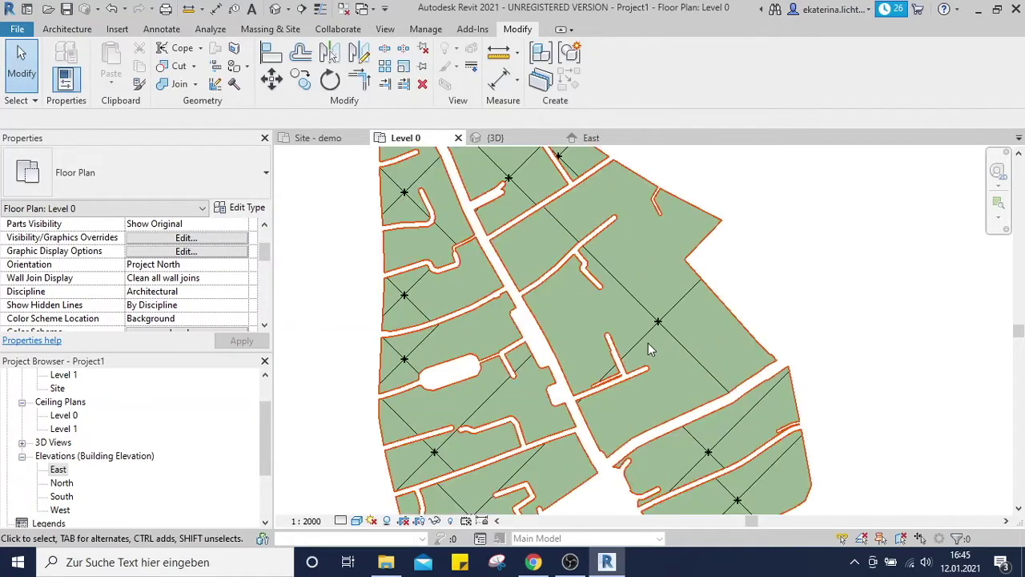
scroll(648, 349, up, 1)
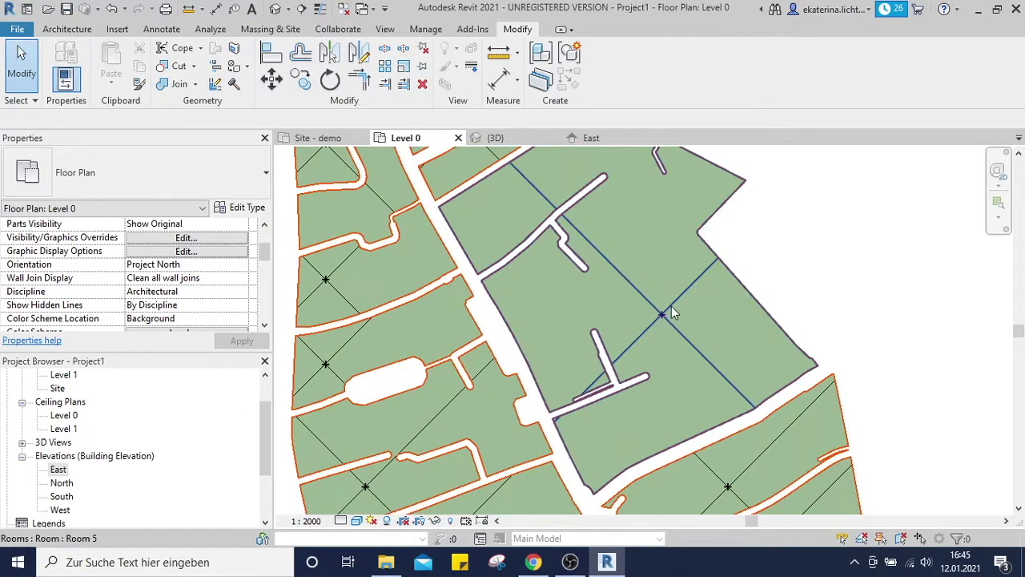
scroll(677, 318, down, 3)
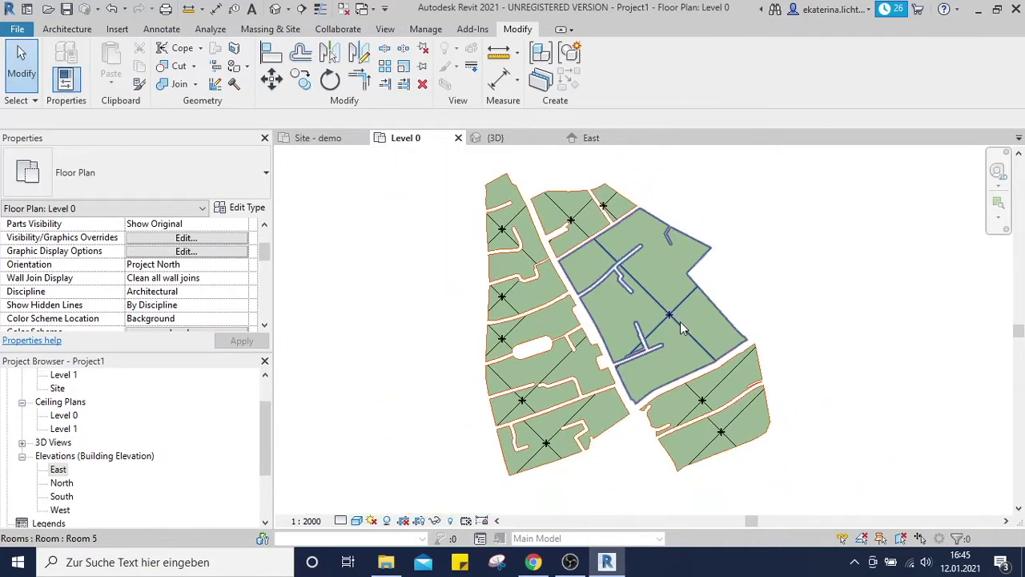
scroll(680, 321, down, 1)
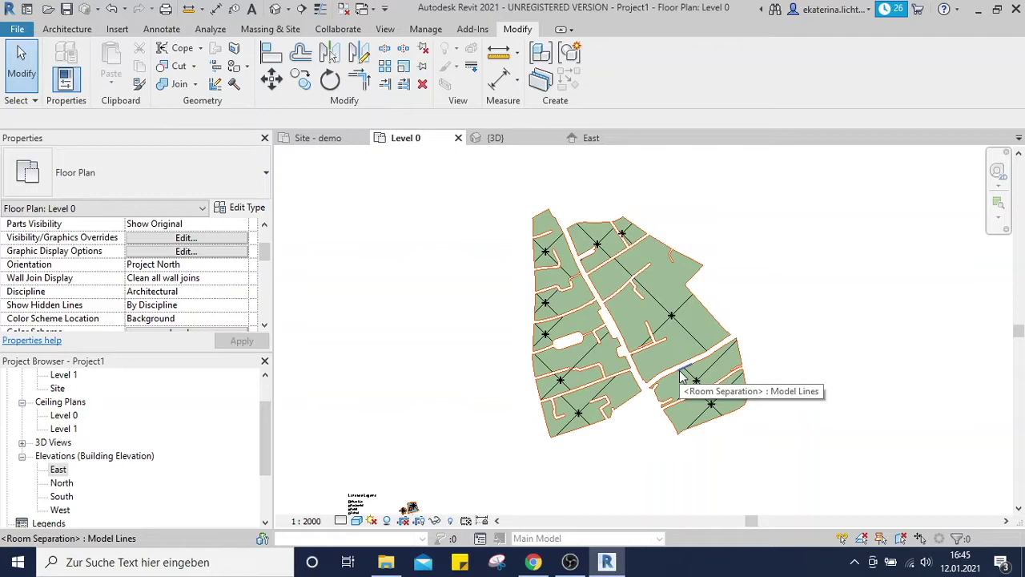
click(355, 503)
drag(355, 503, 473, 236)
scroll(501, 241, up, 3)
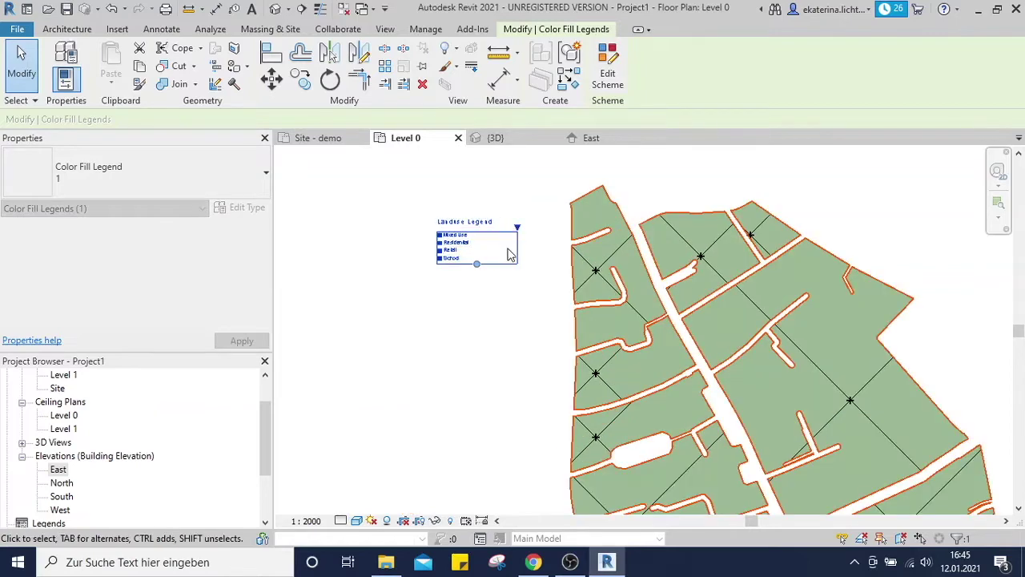
scroll(503, 250, up, 2)
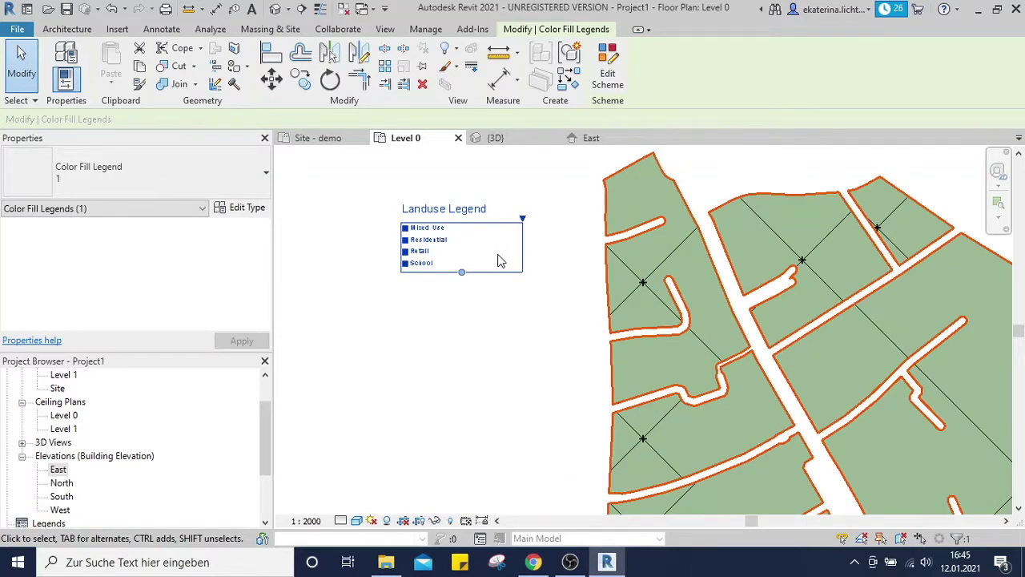
scroll(496, 262, down, 3)
click(434, 350)
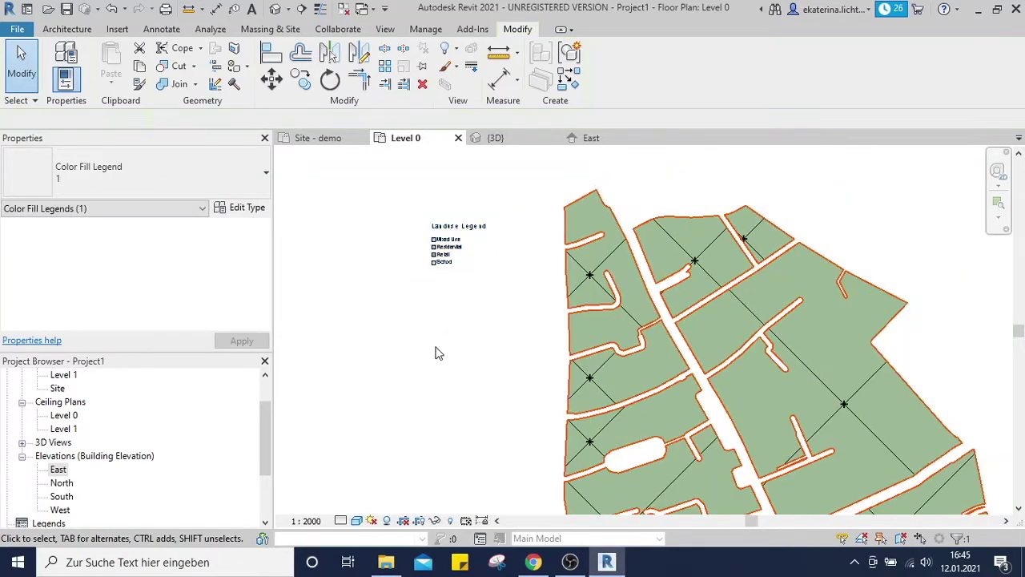
Step: Change the Residential colour in the Landuse colour scheme to the orange custom colour
click(447, 258)
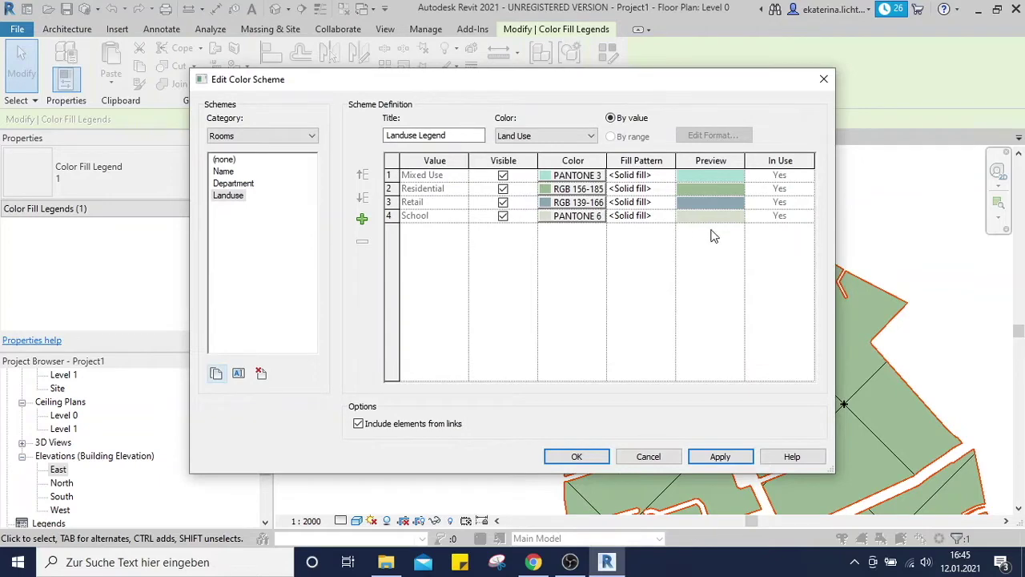
click(552, 193)
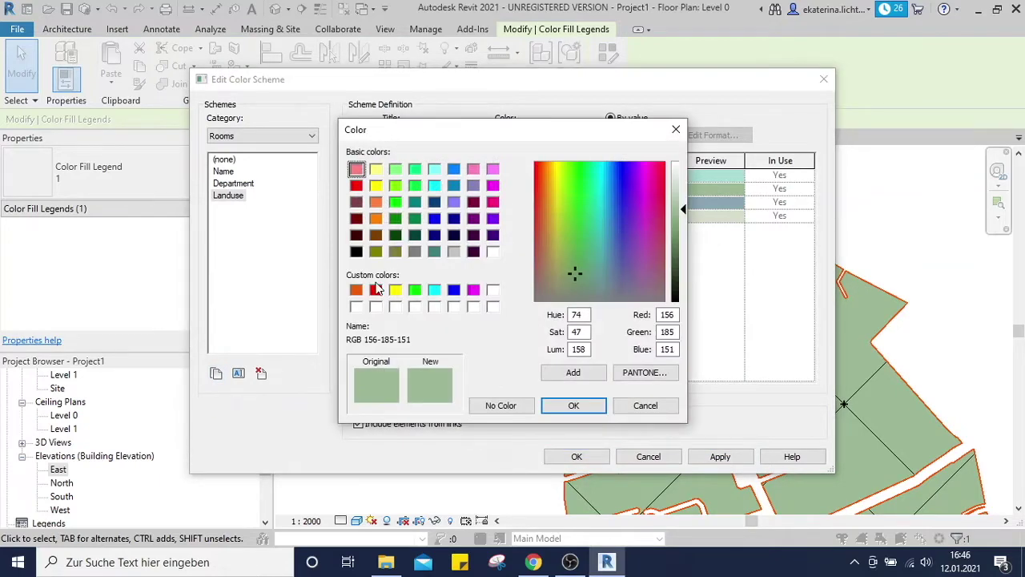
click(357, 290)
click(580, 407)
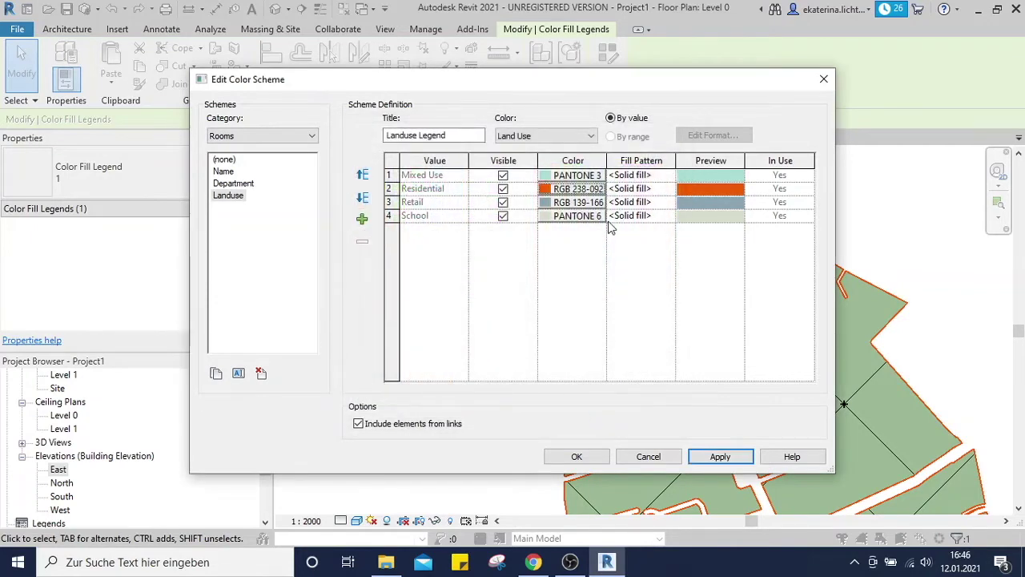
Step: Change the Retail colour to RGB 255-000-128 and the School colour to RGB 000-000-128 in the Landuse scheme
click(548, 203)
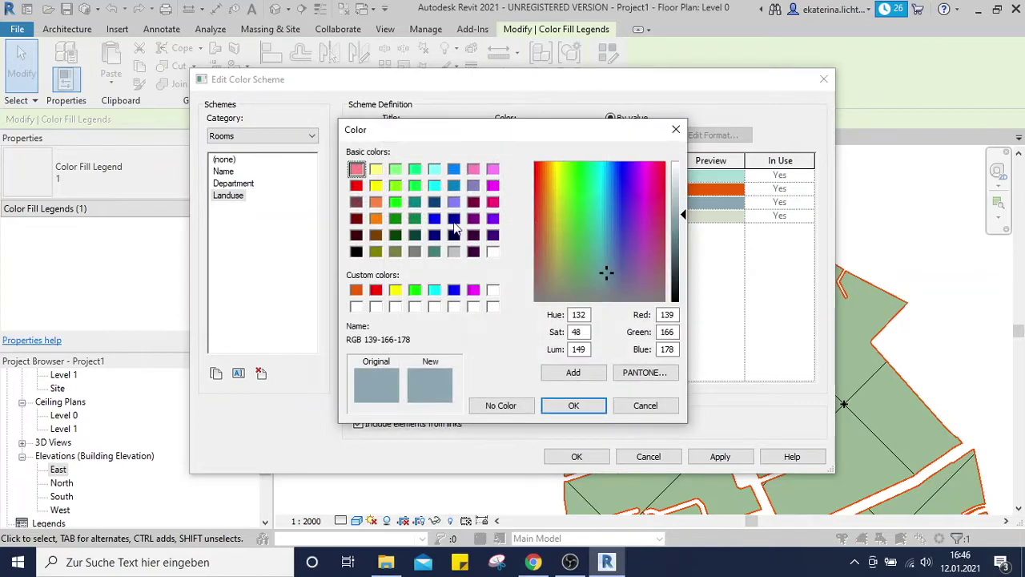
click(492, 204)
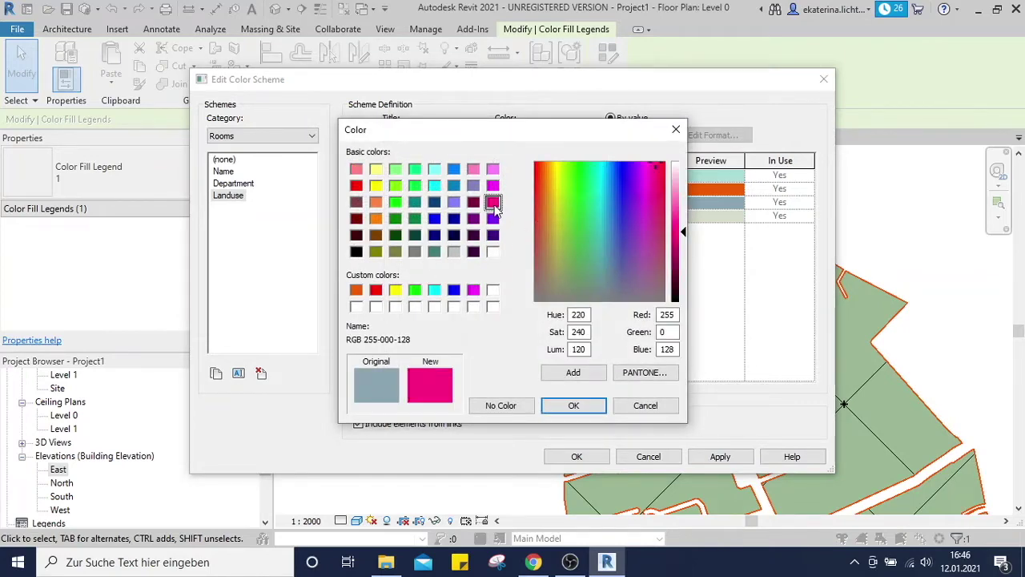
click(589, 411)
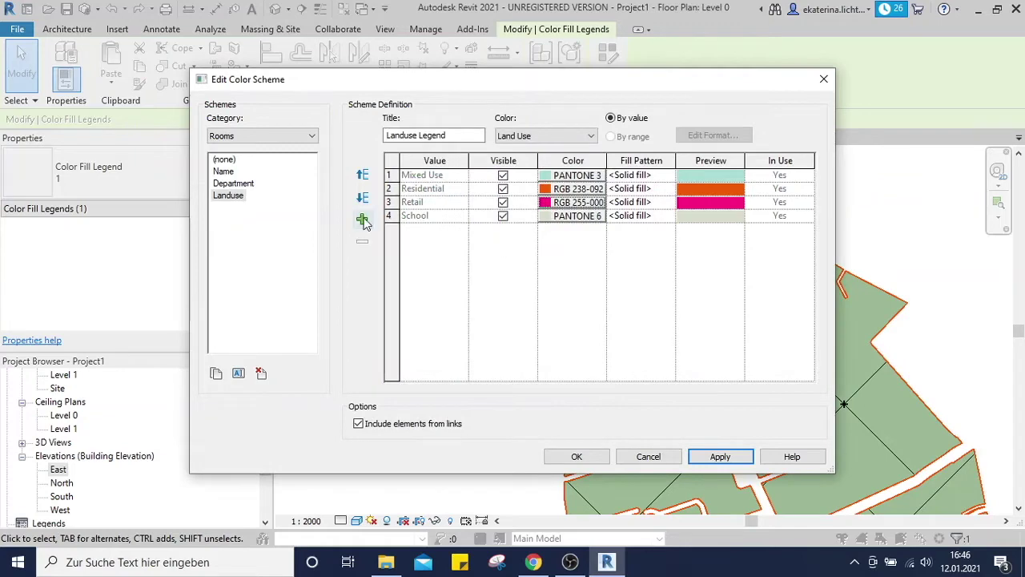
click(564, 218)
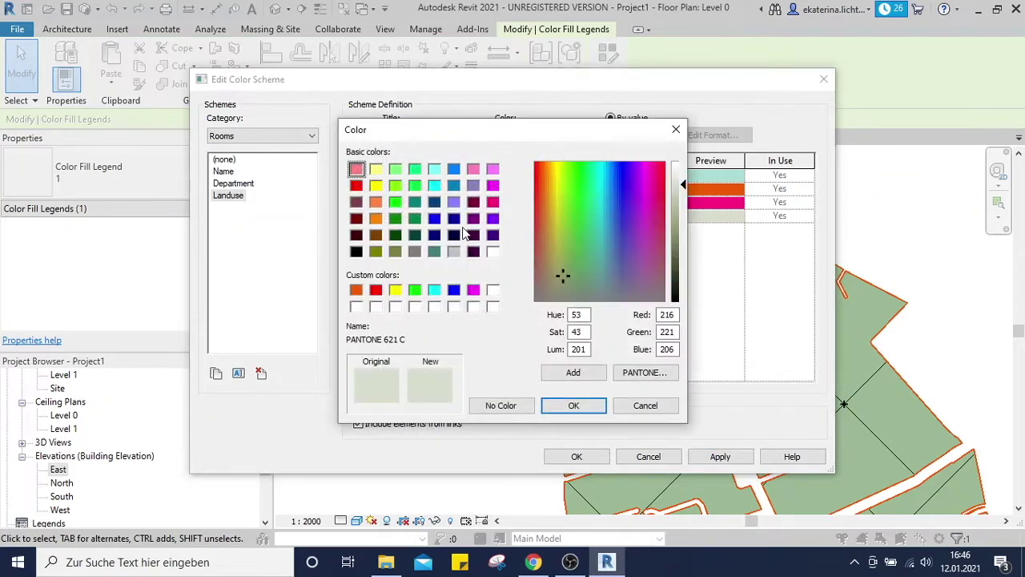
click(434, 236)
click(571, 405)
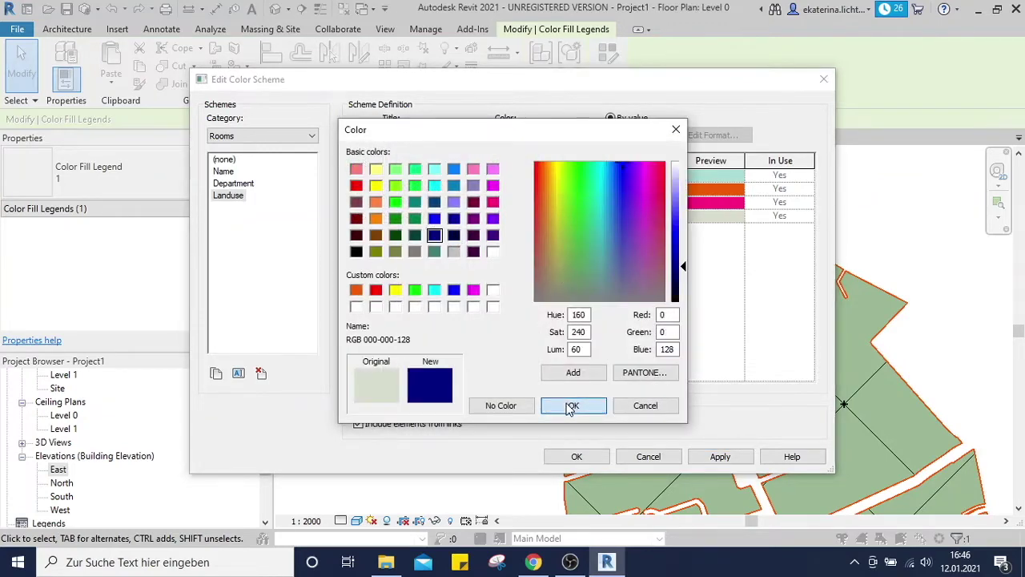
Step: Change the Mixed Use colour to RGB 255-038-000 and apply the Landuse colour scheme to the plan
click(569, 178)
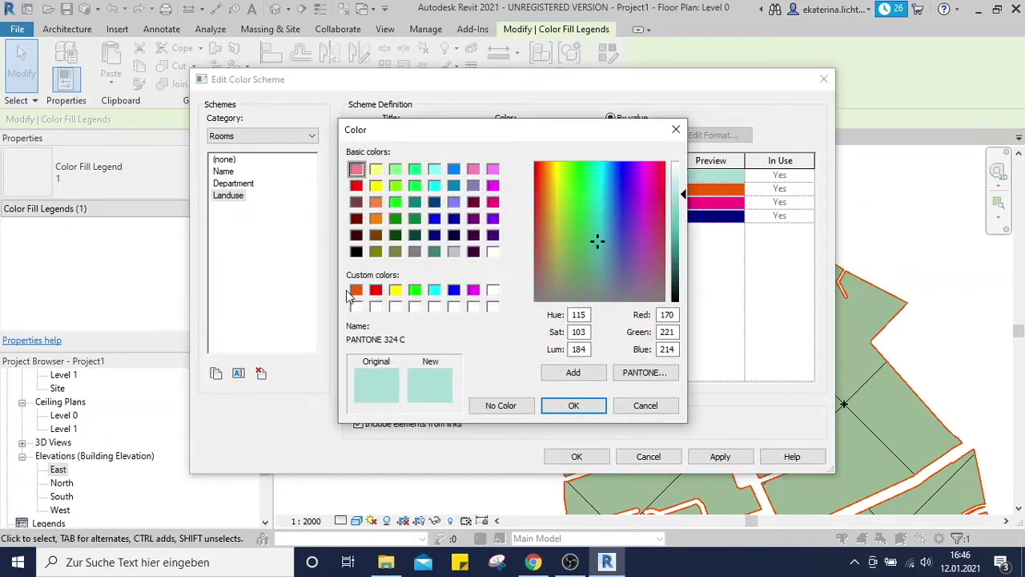
click(356, 185)
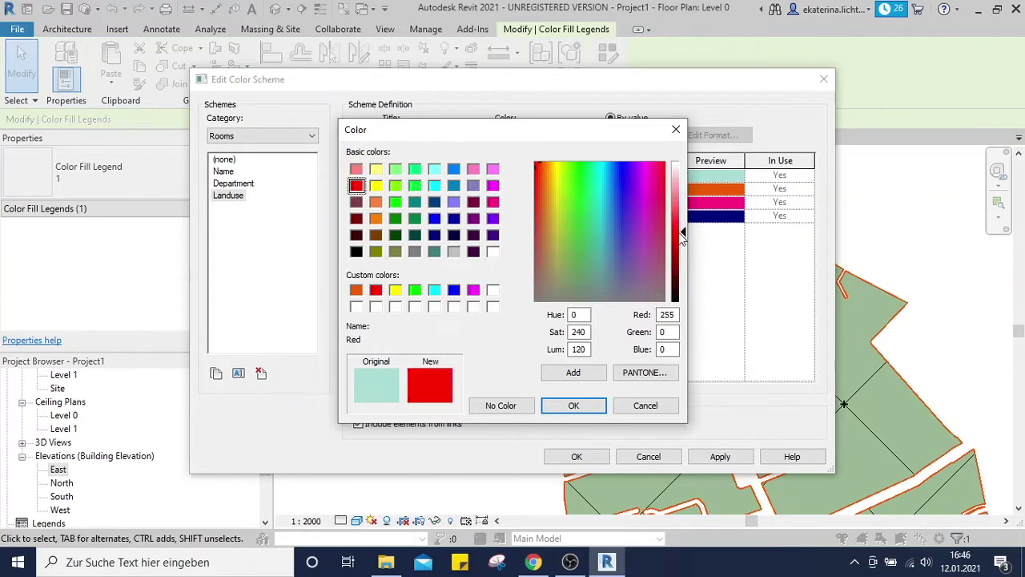
drag(535, 168, 540, 168)
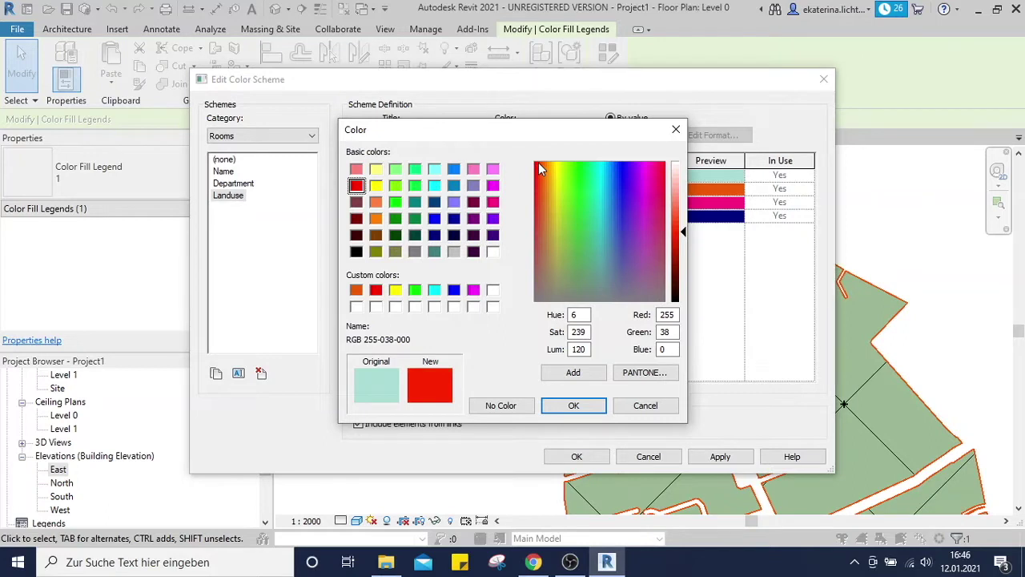
click(574, 405)
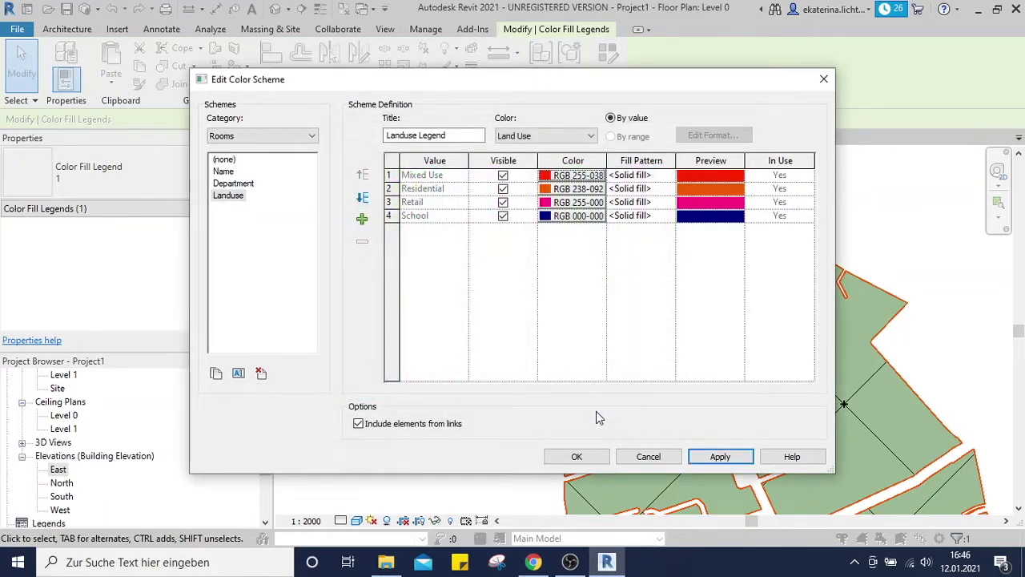
click(701, 460)
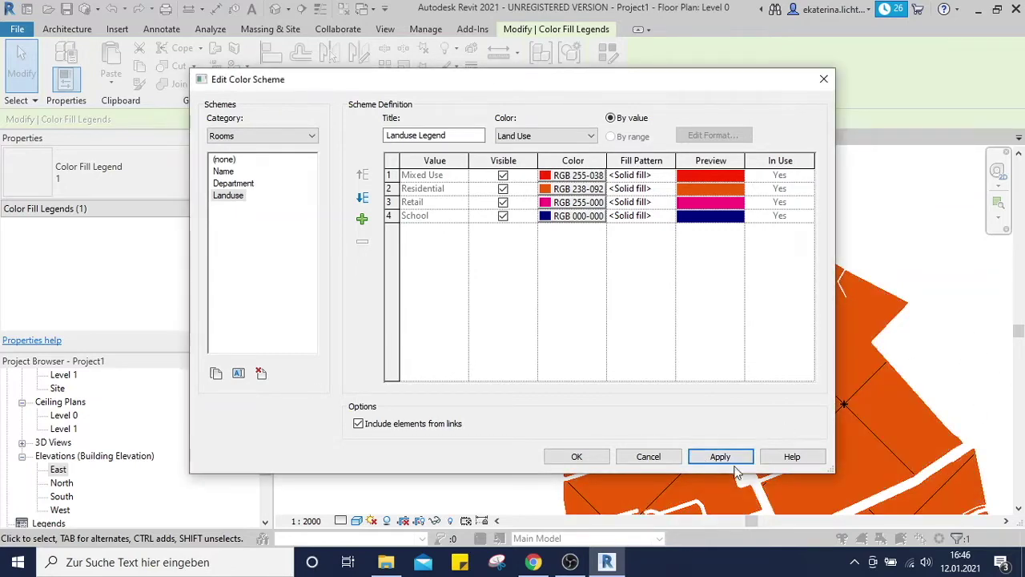
click(579, 456)
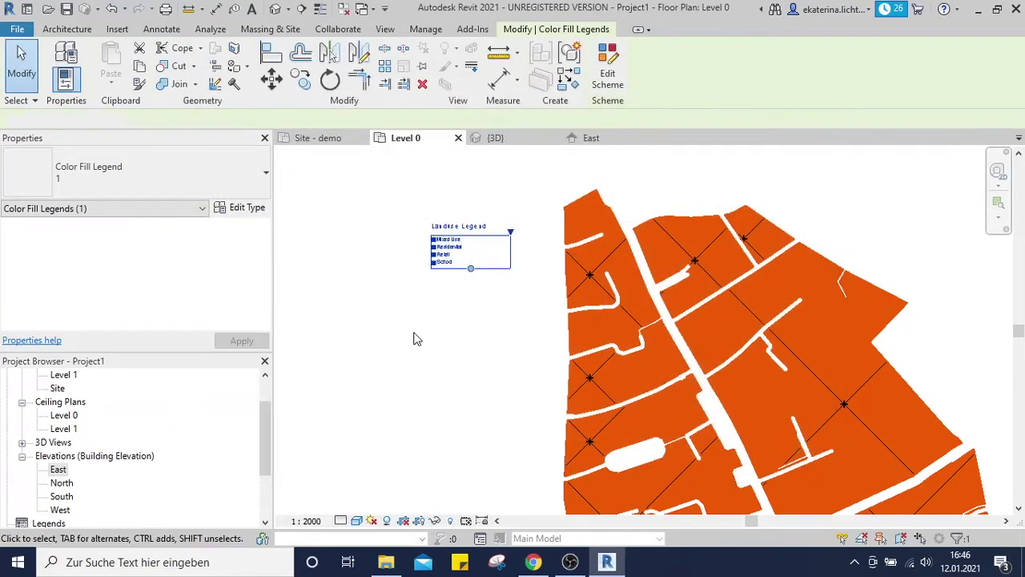
Step: Set the Landuse Legend type's title text size to 6 mm and its text size to 5 mm
click(417, 339)
click(446, 263)
click(243, 209)
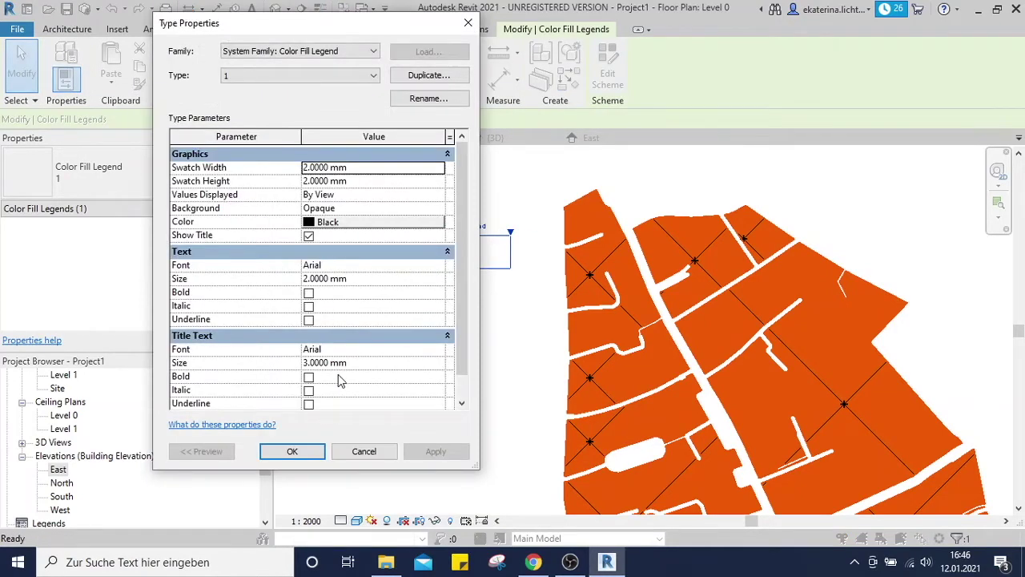
click(319, 362)
double_click(318, 362)
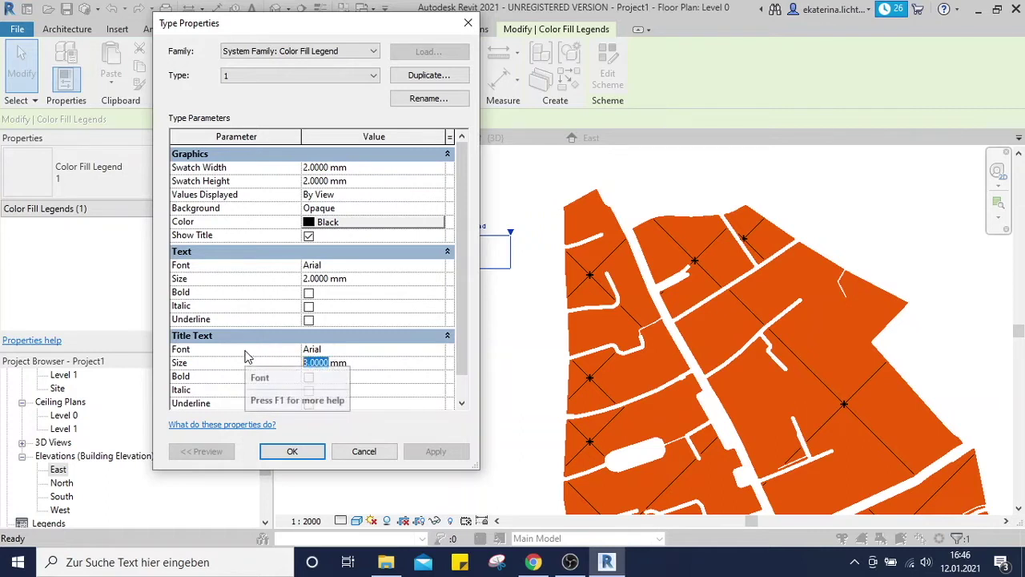
text(6)
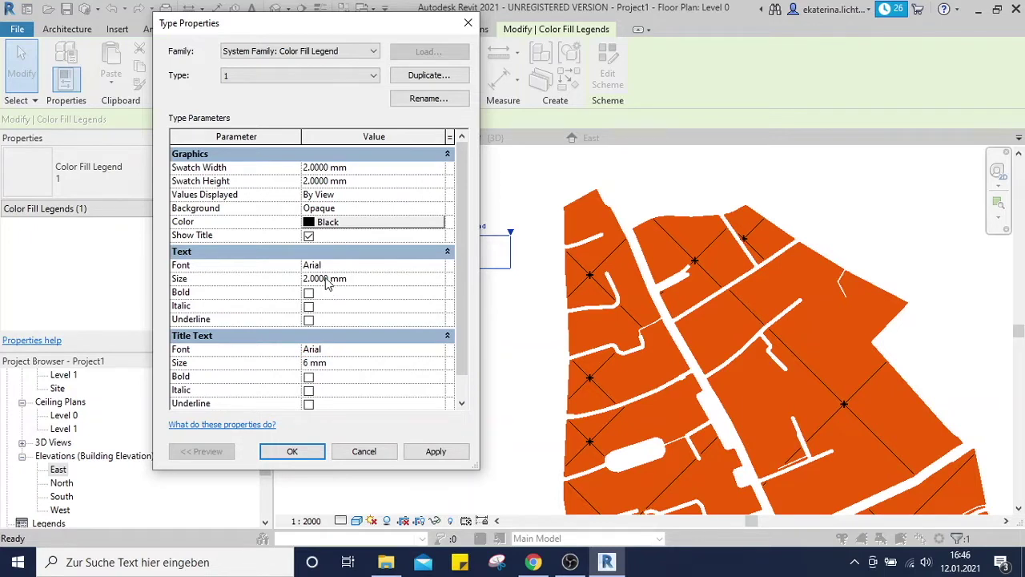
click(331, 279)
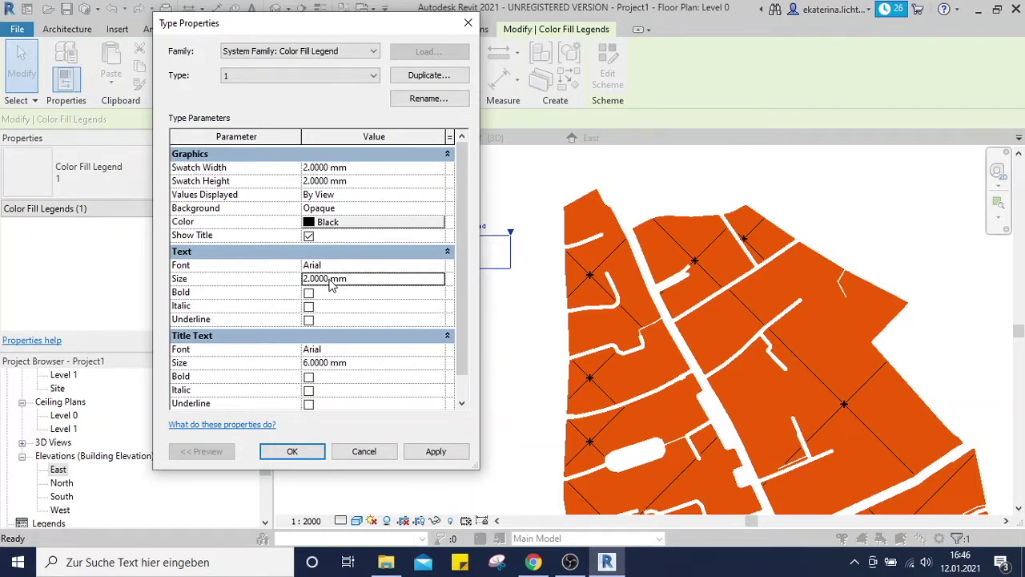
double_click(330, 280)
text(5)
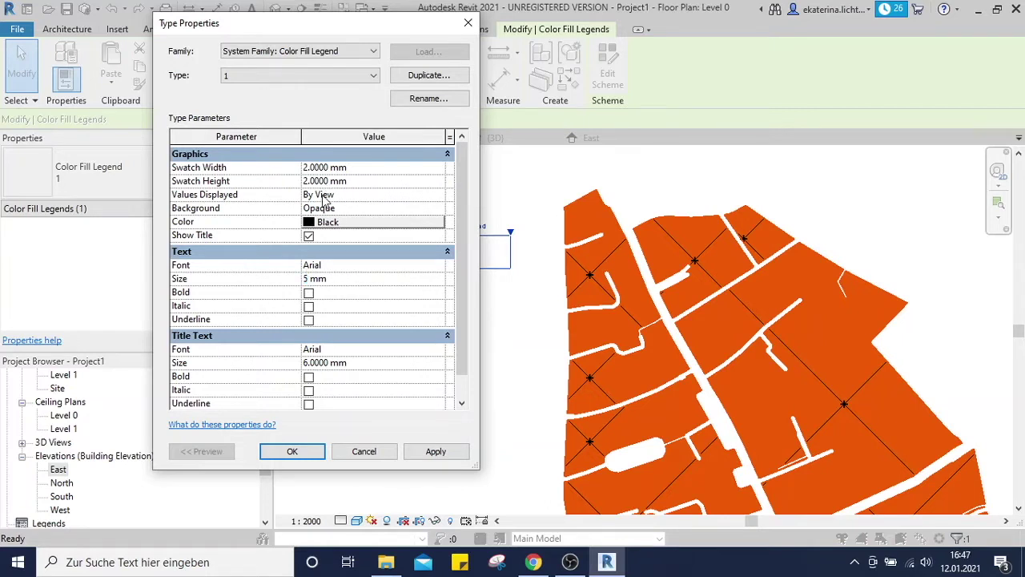
Step: Set the legend's swatch height and width to 5 mm, and widen the legend's column slightly
click(329, 182)
double_click(329, 181)
text(5)
click(262, 171)
drag(331, 168, 248, 167)
text(5)
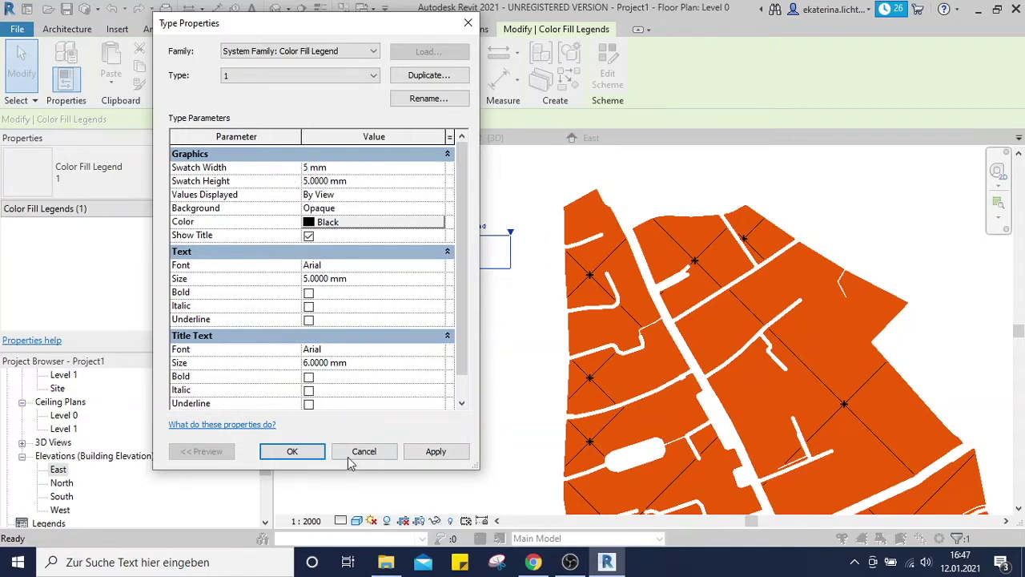
click(293, 451)
click(408, 367)
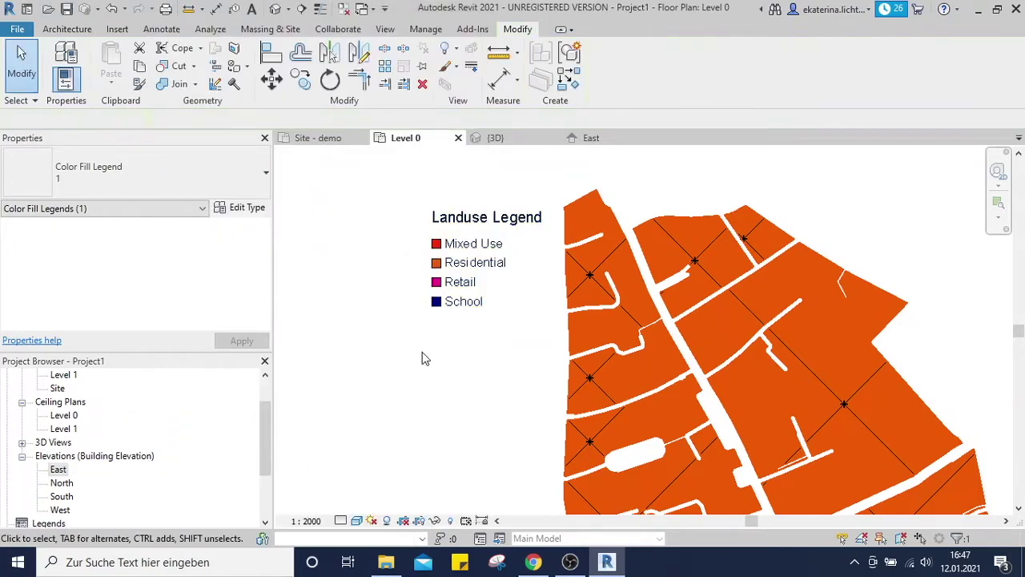
click(531, 280)
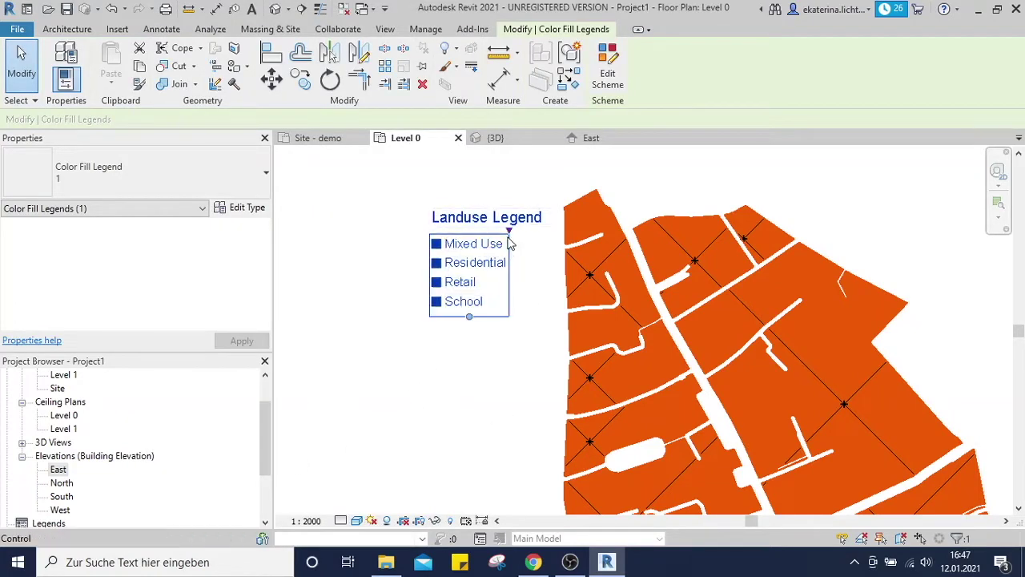
drag(509, 231, 537, 237)
Step: Change the Land Use of the room in the large eastern block to Mixed Use
scroll(467, 336, down, 2)
middle_drag(467, 336, 437, 134)
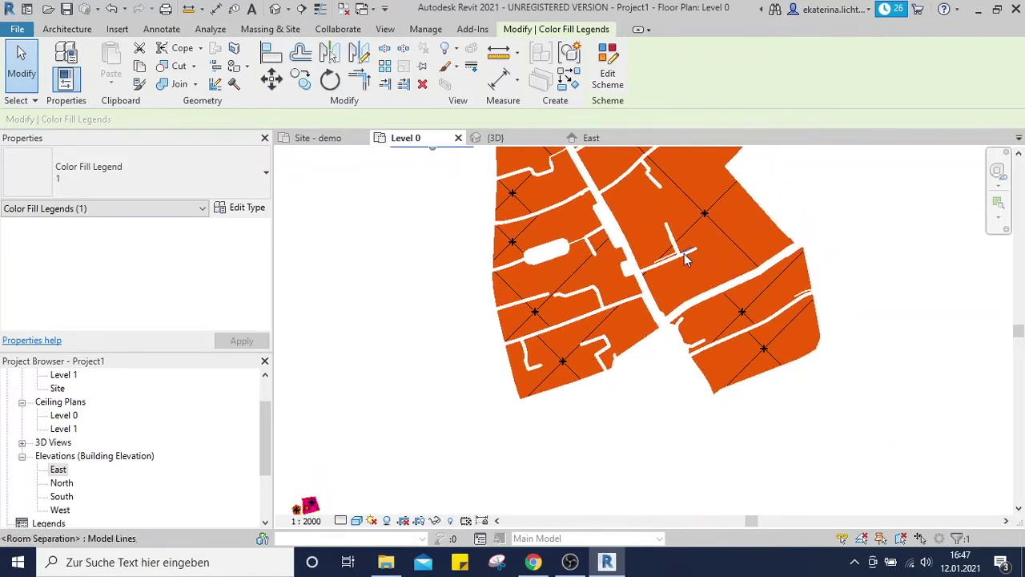
middle_drag(686, 256, 678, 307)
click(679, 307)
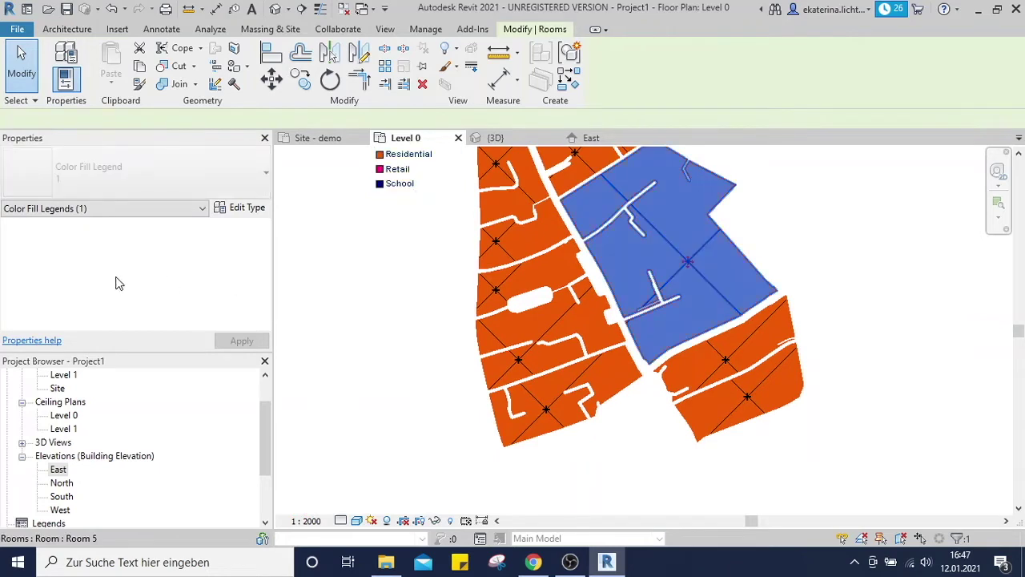
scroll(173, 305, down, 1)
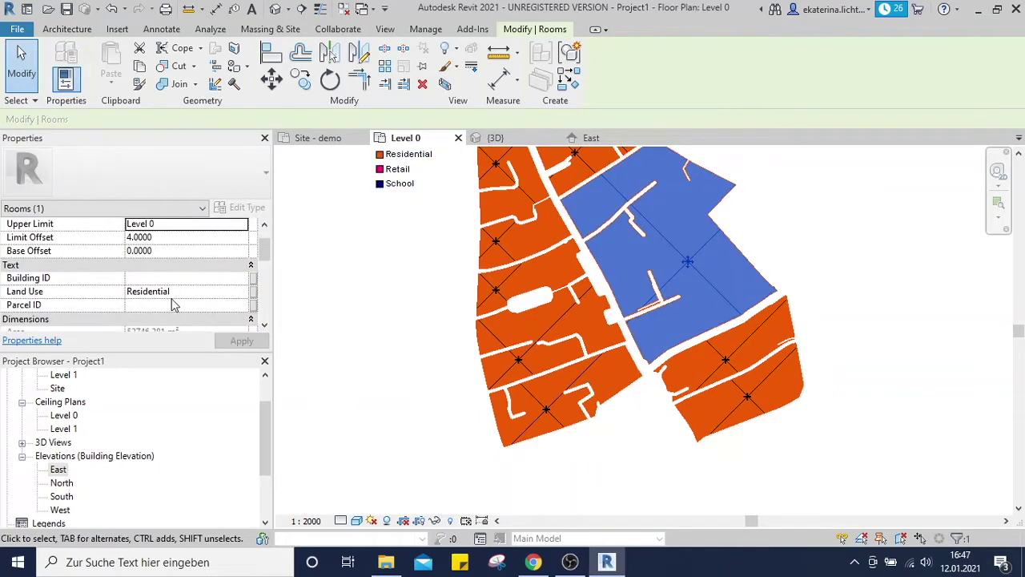
click(240, 293)
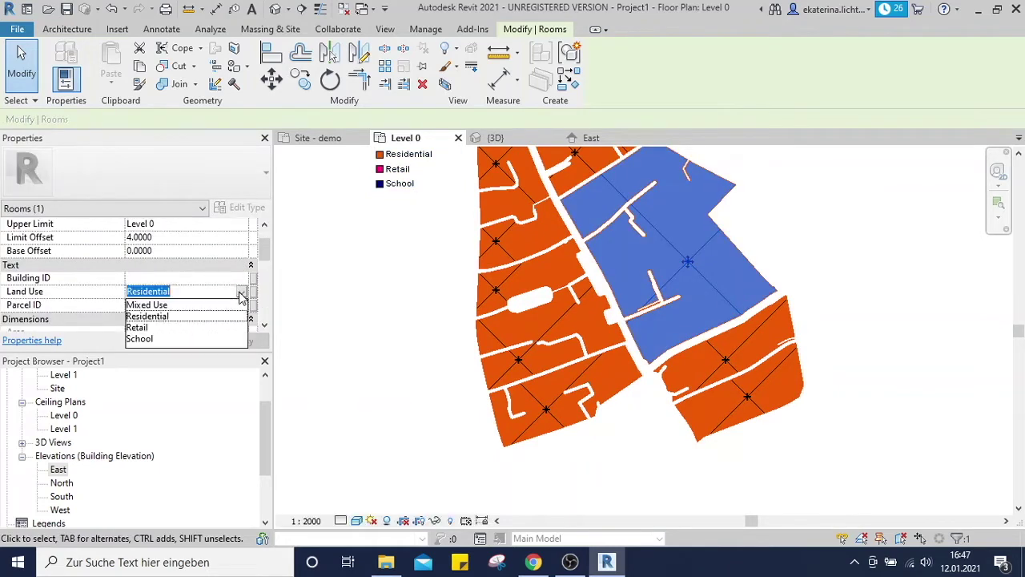
click(147, 306)
click(657, 453)
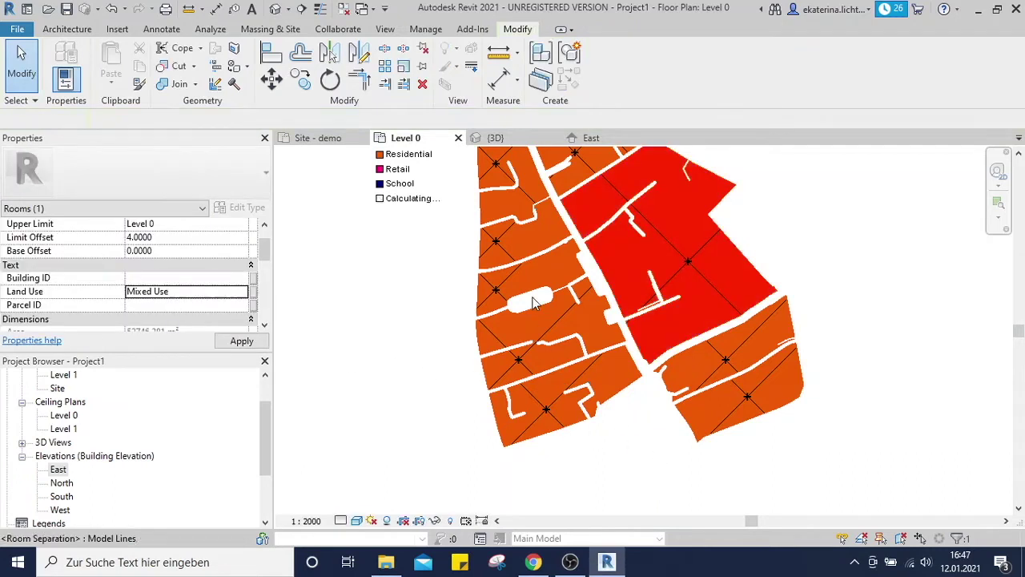
Step: Change the Land Use of the western block room just above the white rounded cutout to Retail
click(517, 277)
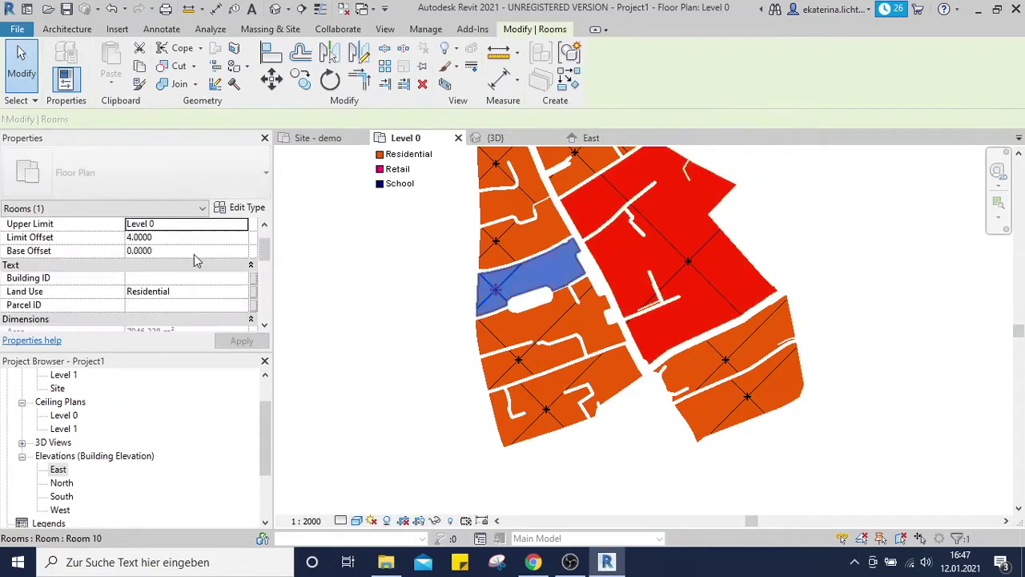
click(245, 294)
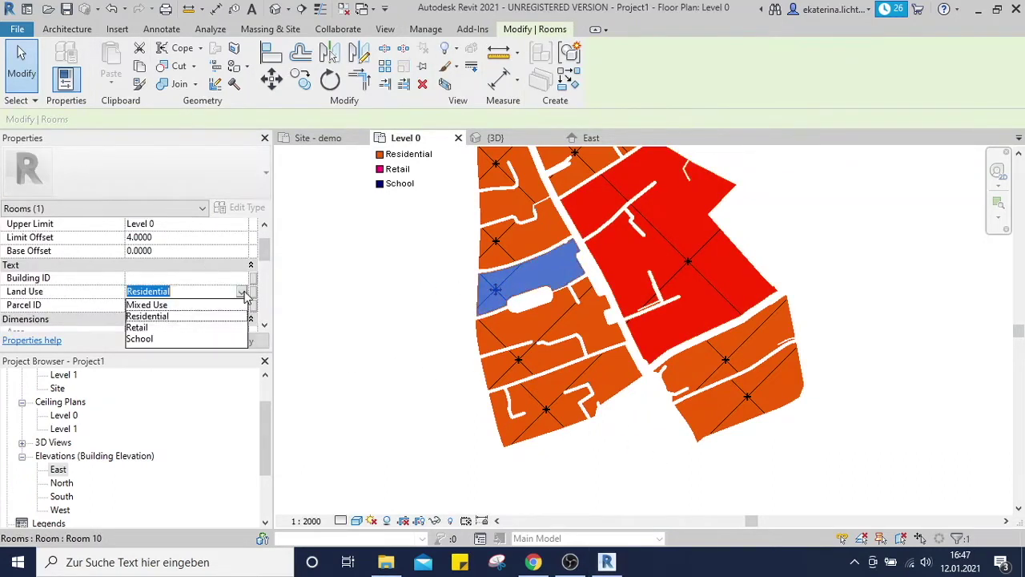
click(136, 327)
click(401, 425)
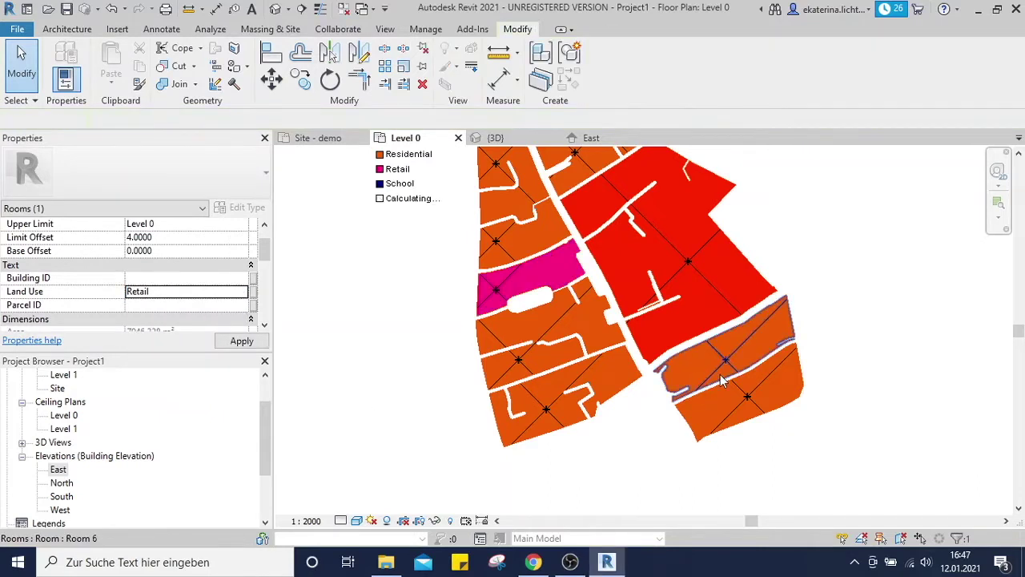
click(743, 413)
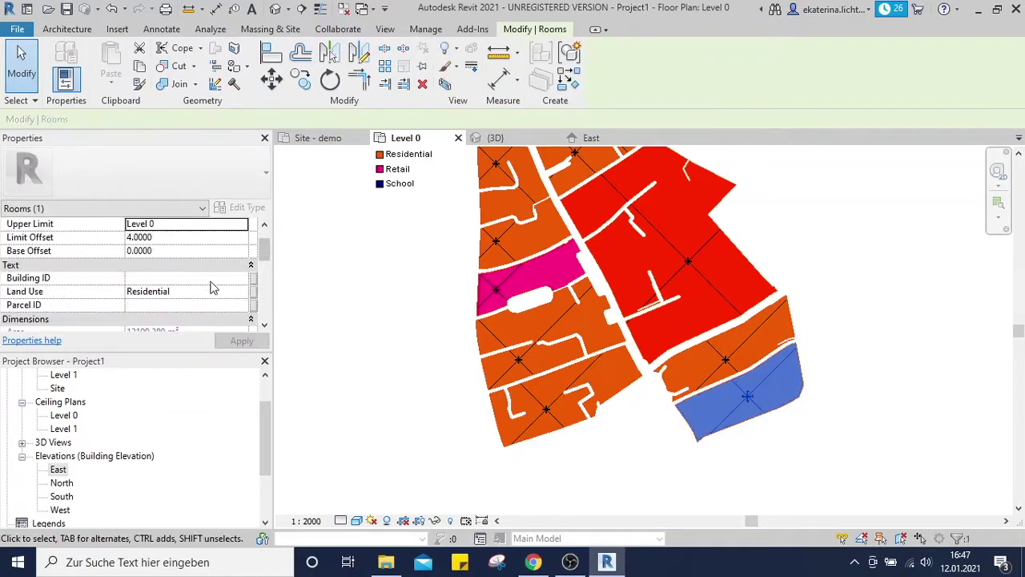
click(242, 293)
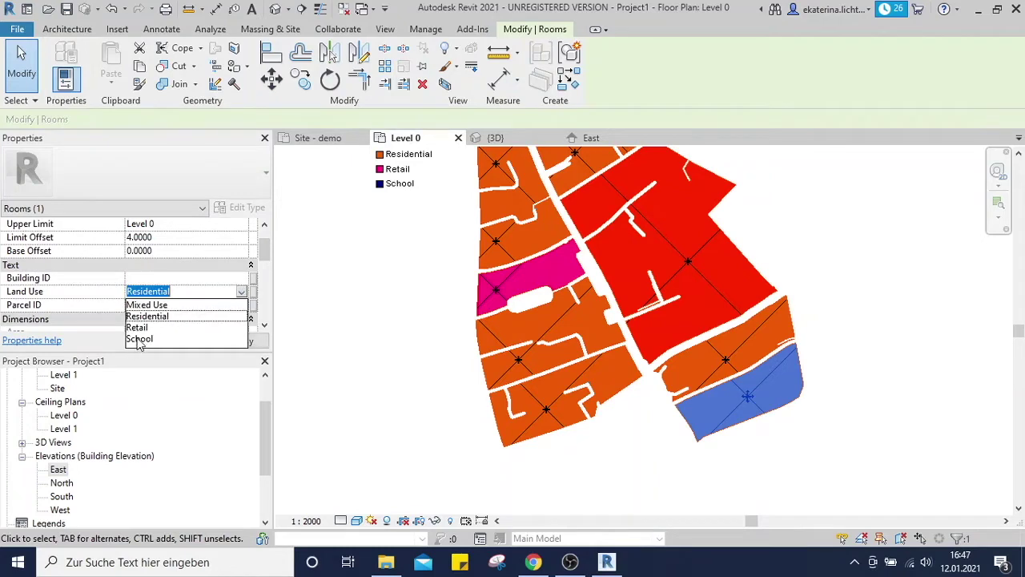
click(382, 300)
Step: Change the Land Use of the room directly north of the Retail block to Mixed Use and deselect it
middle_drag(393, 302, 426, 440)
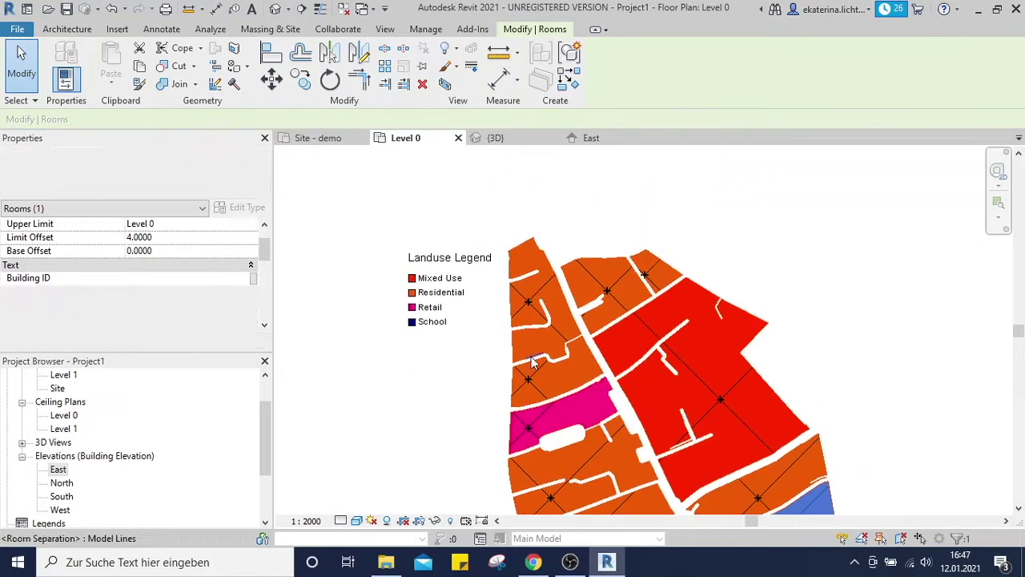
click(533, 389)
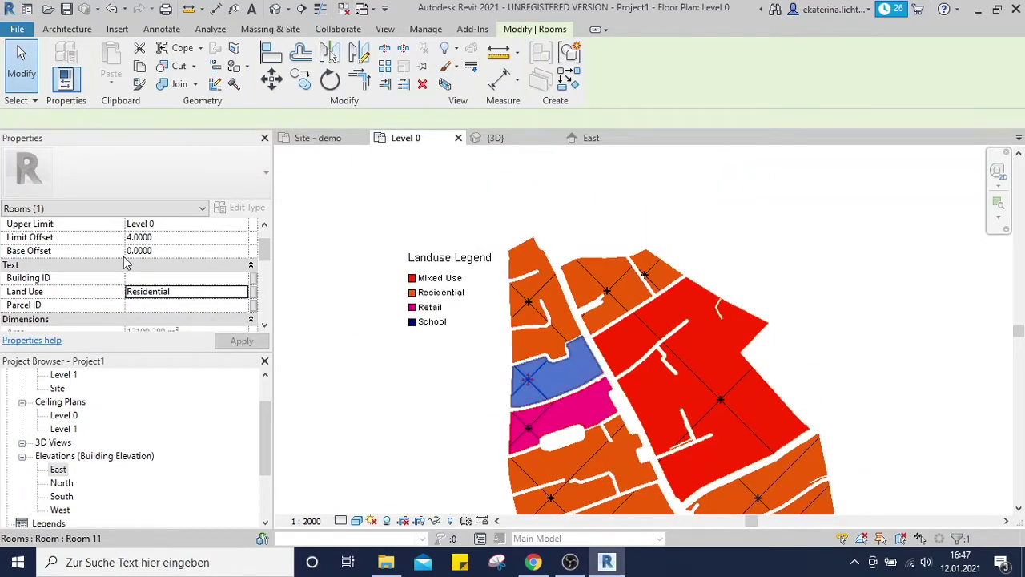
click(245, 294)
click(178, 305)
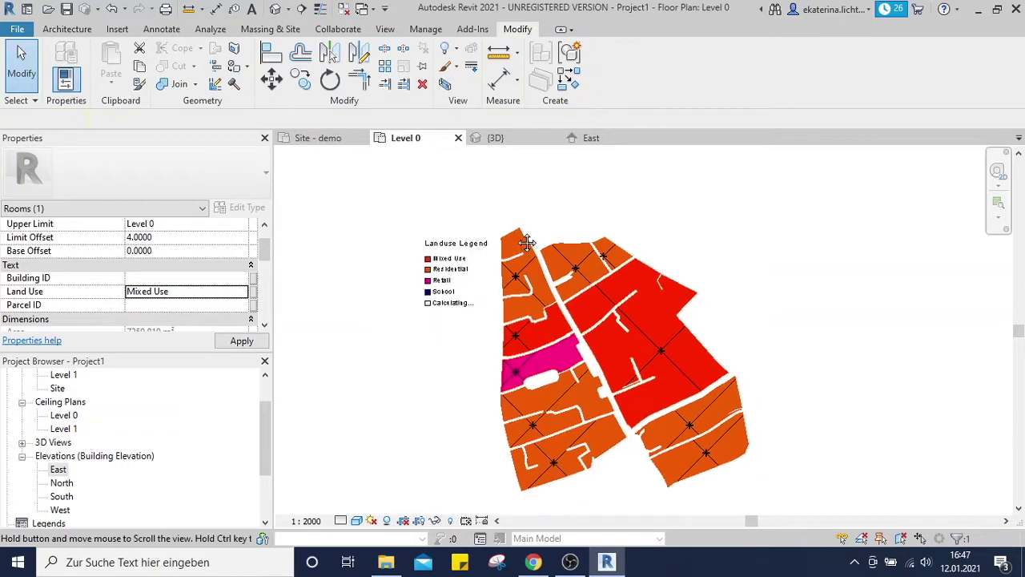
scroll(593, 312, down, 1)
key(Escape)
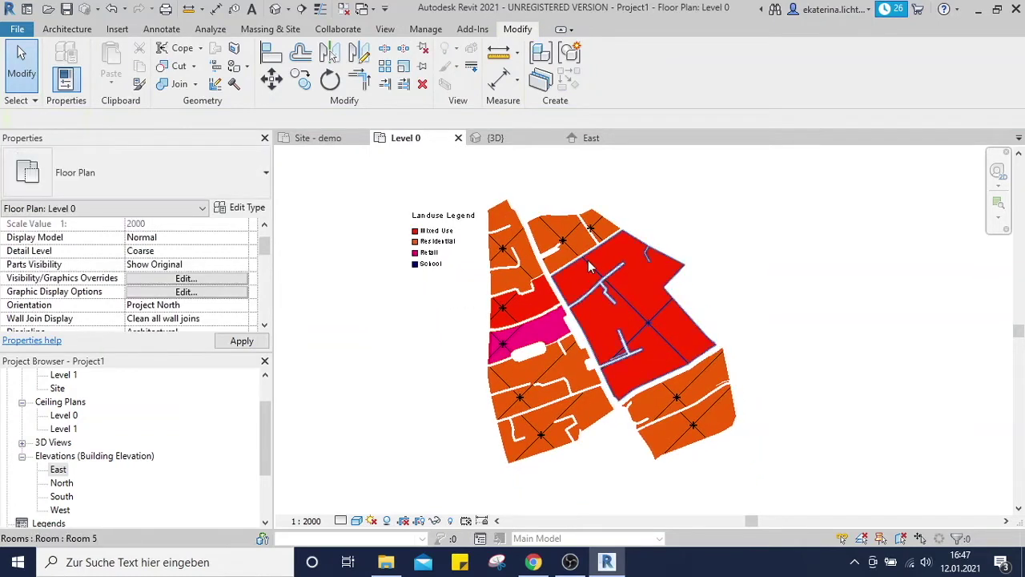
Step: Change the Land Use of the room directly south of the large eastern Mixed Use block to School and deselect it
click(680, 387)
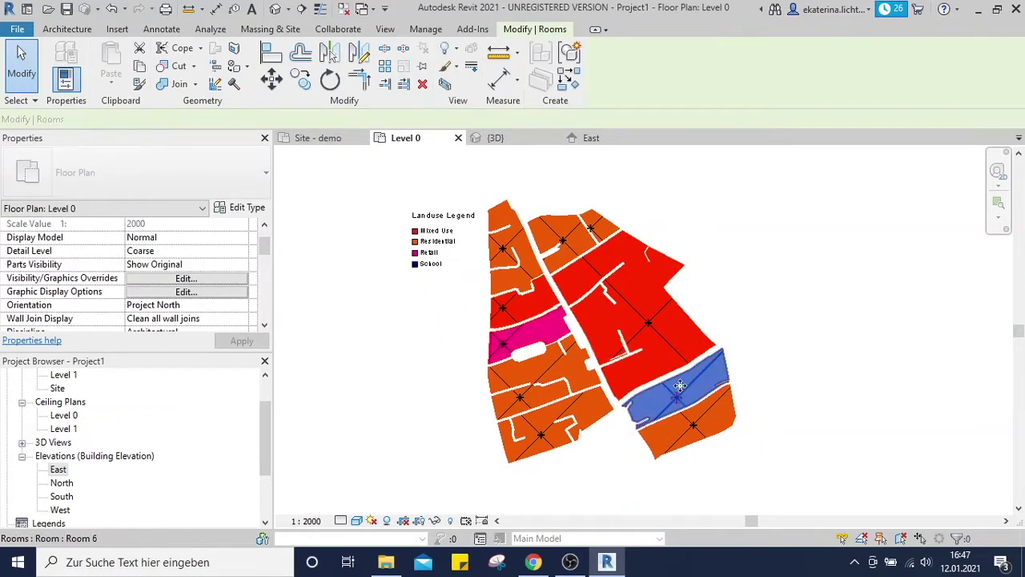
click(242, 294)
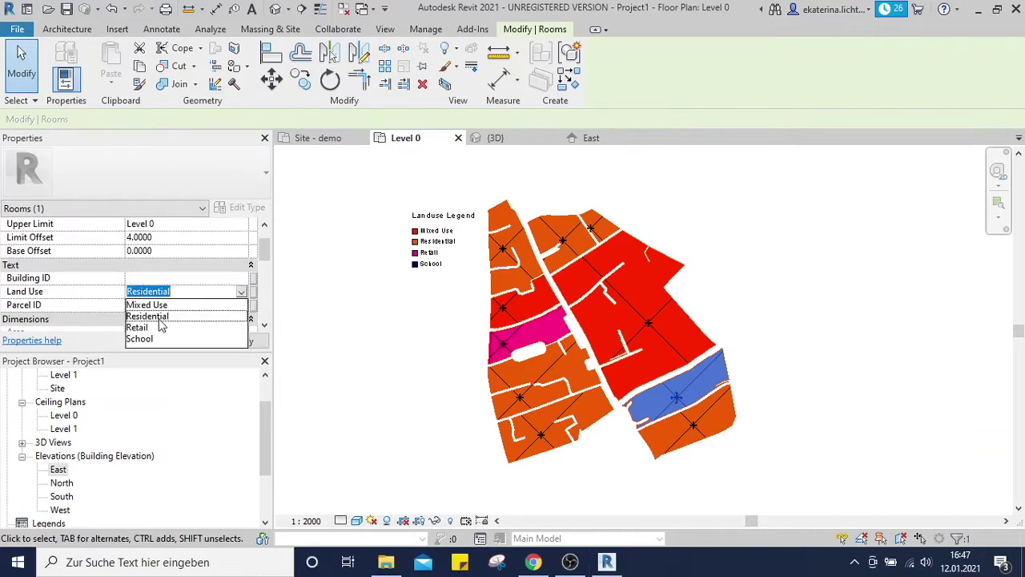
click(140, 339)
click(366, 430)
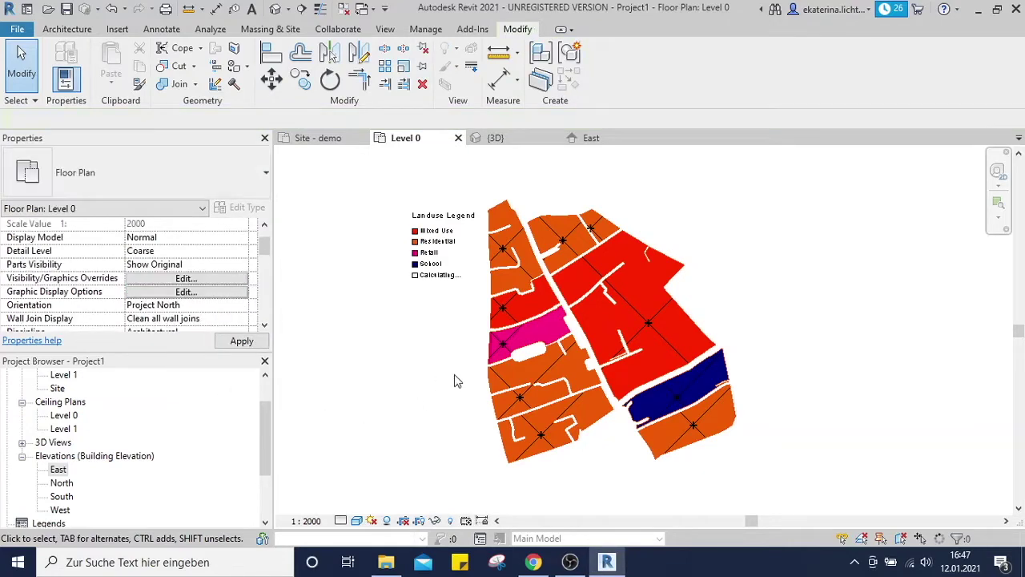
middle_drag(483, 377, 477, 271)
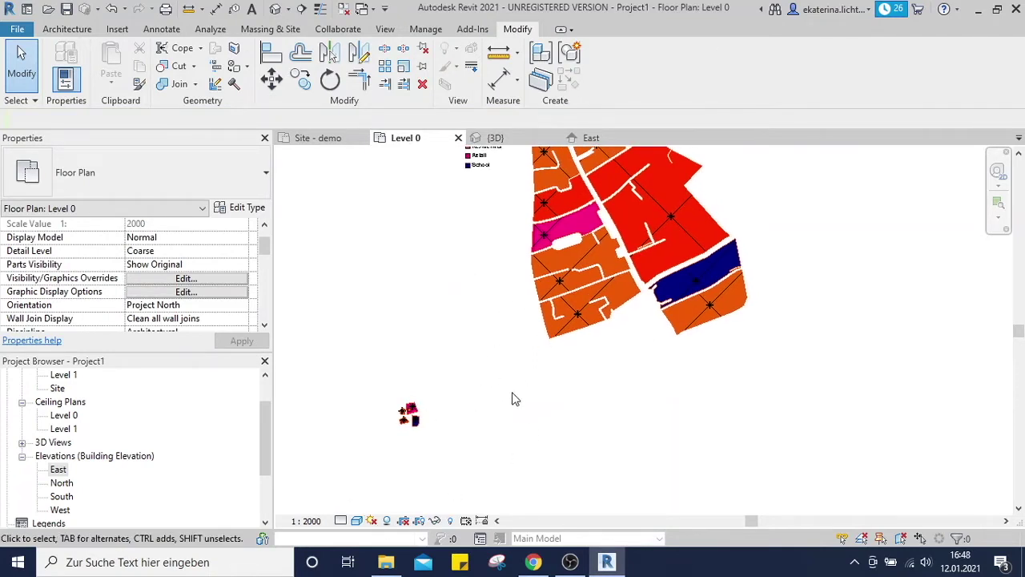
scroll(420, 428, up, 2)
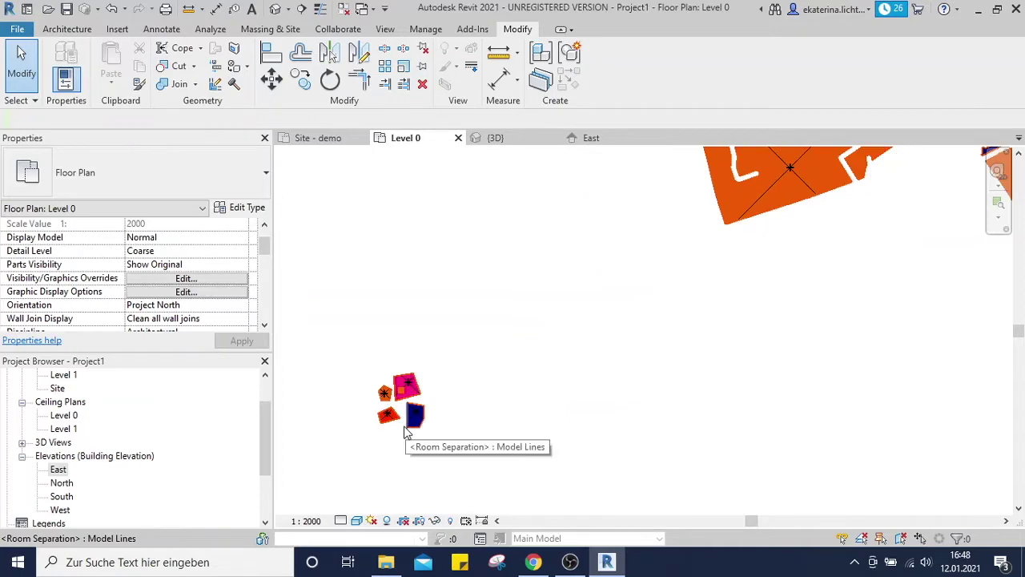
middle_drag(606, 356, 565, 513)
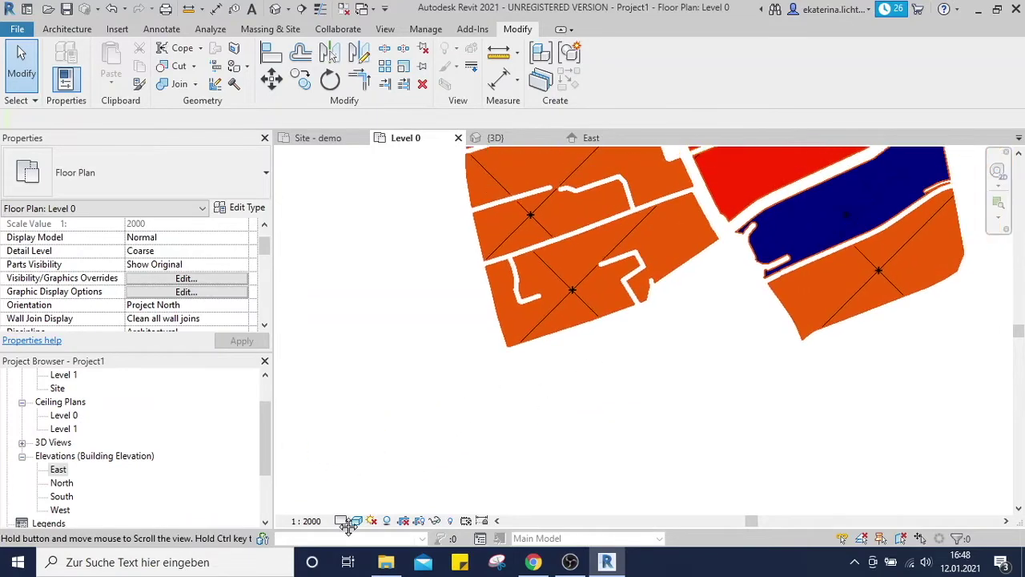
scroll(595, 355, down, 1)
middle_drag(608, 300, 550, 434)
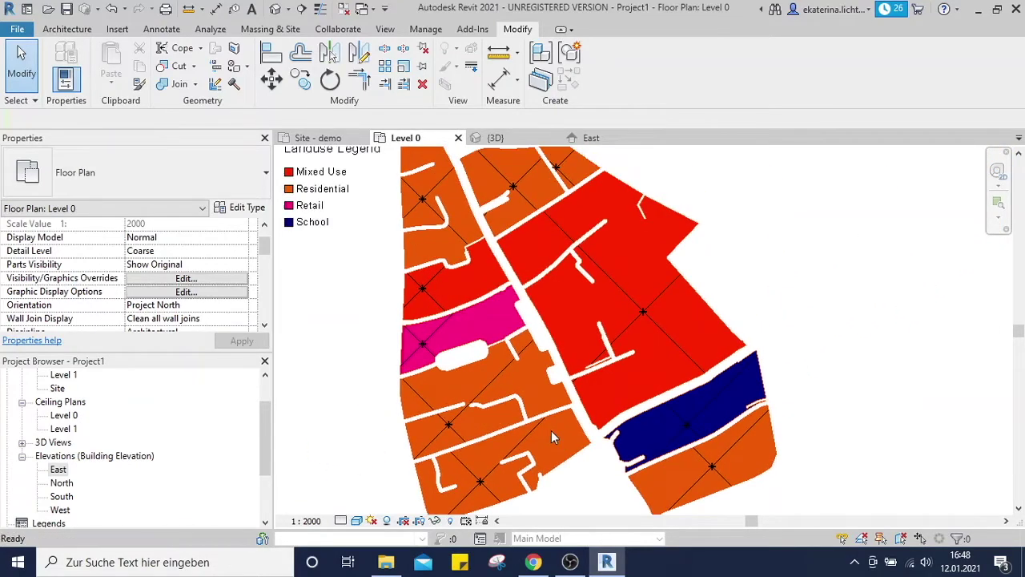
scroll(543, 432, down, 1)
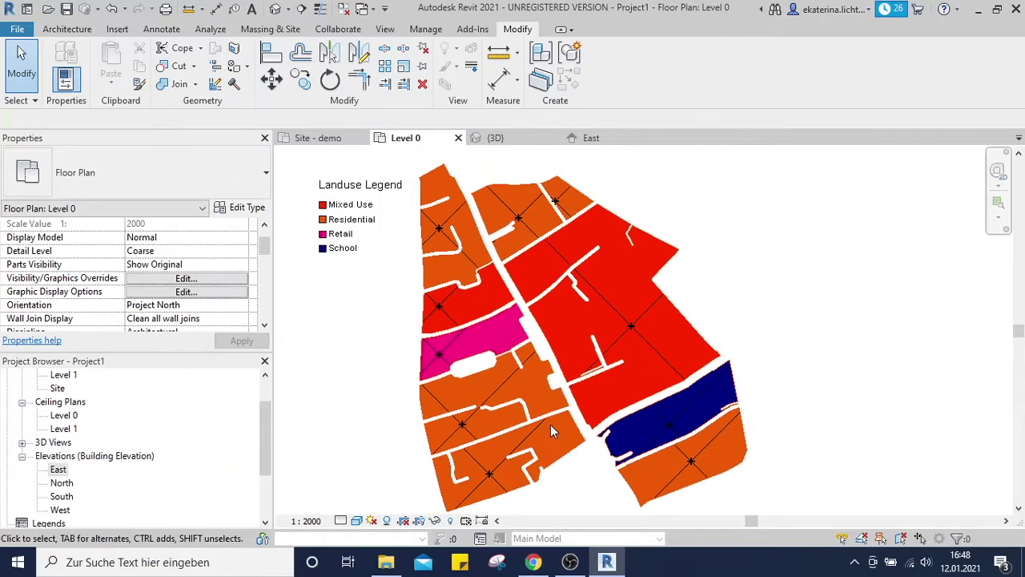
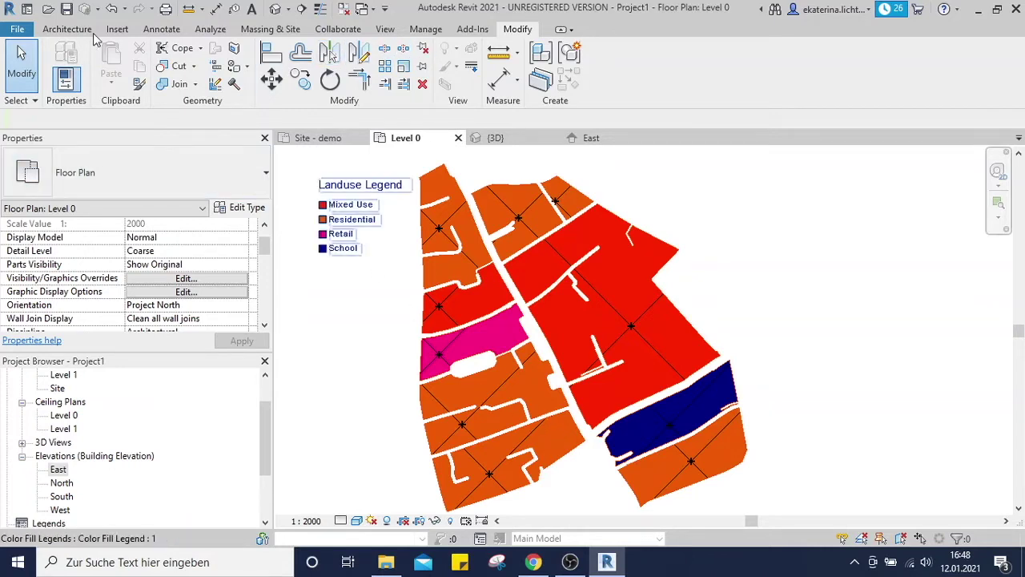
Step: Place a horizontal M_Room Tag without a leader in the large eastern Mixed Use block and end tagging
click(161, 29)
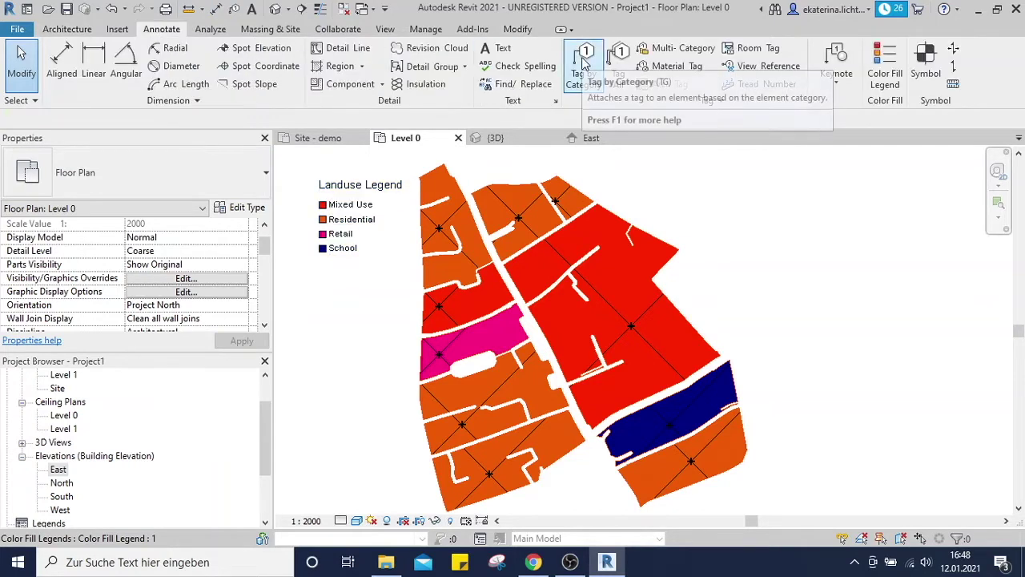
click(747, 49)
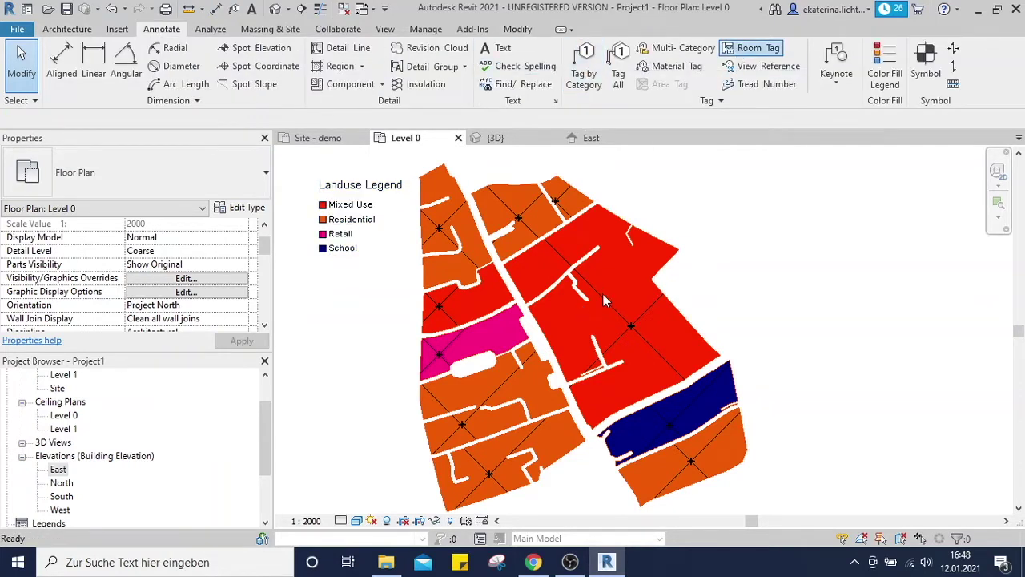
click(647, 337)
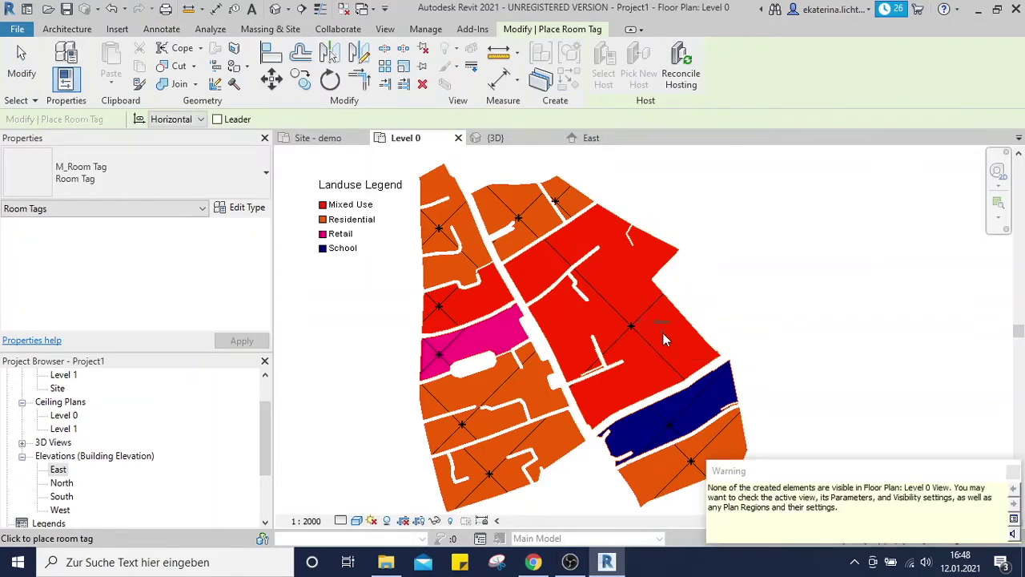
key(Escape)
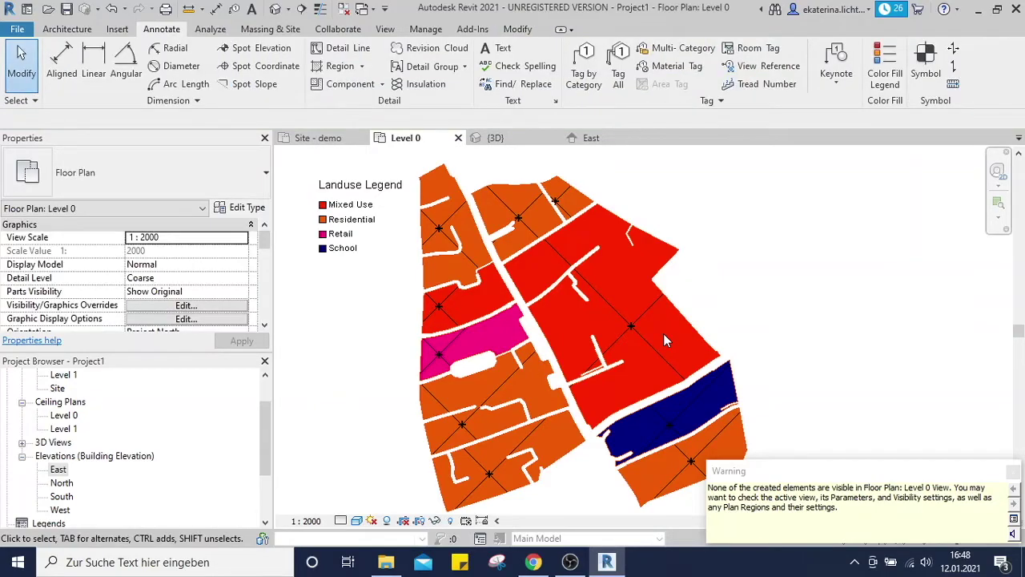
Step: Turn on the visibility of the Room Tags annotation category in the Level 0 floor plan
key(v)
key(g)
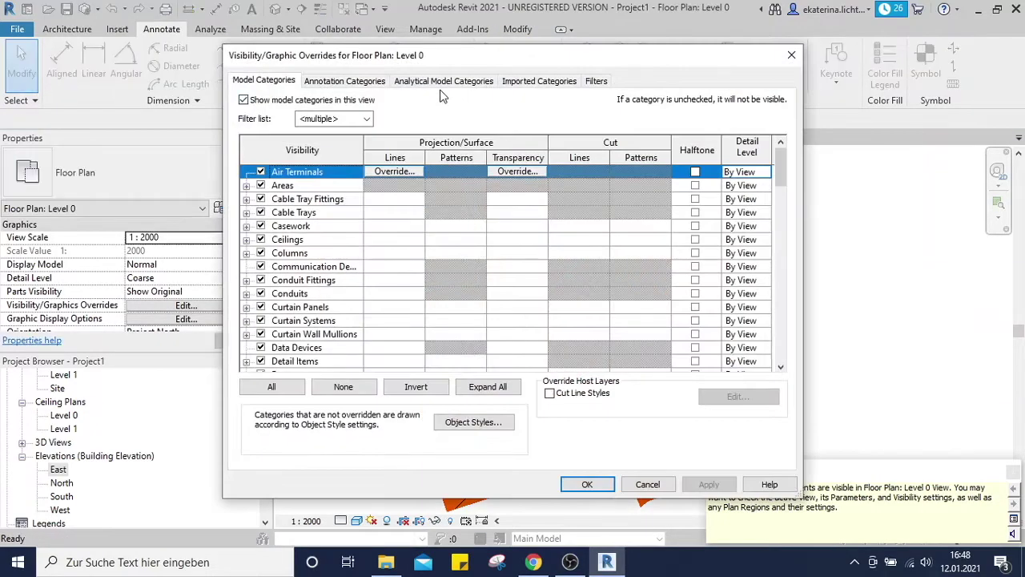
click(344, 81)
scroll(321, 356, down, 5)
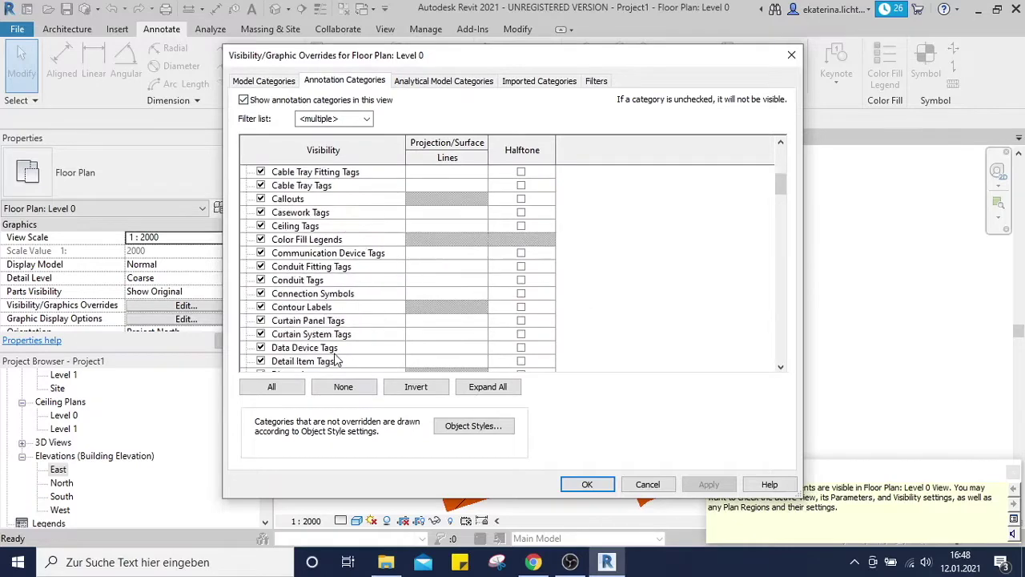
scroll(320, 362, down, 2)
mouse_move(781, 190)
mouse_down()
mouse_move(783, 360)
mouse_move(782, 288)
mouse_up()
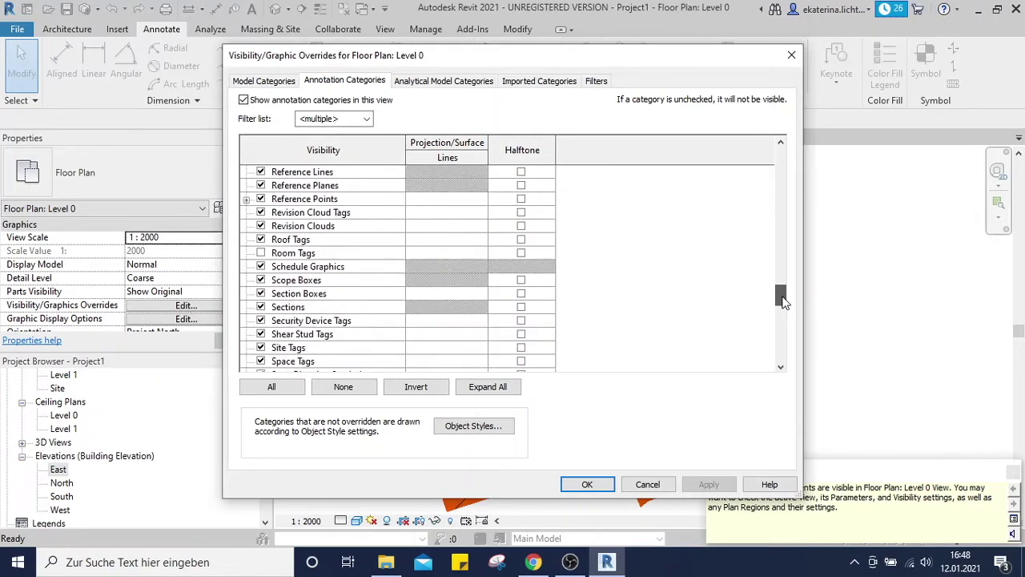
click(260, 253)
click(583, 485)
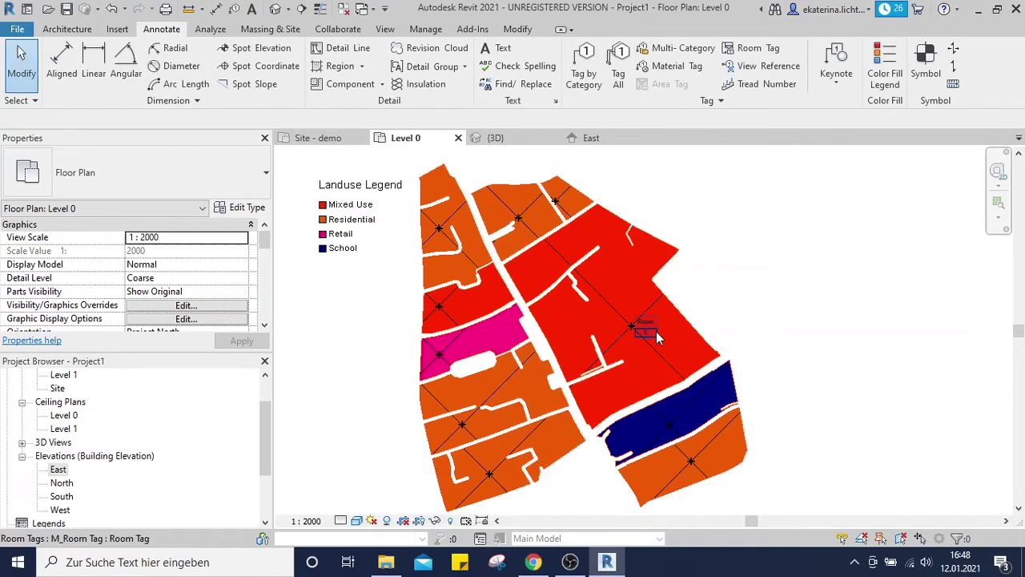
Step: Open the placed room tag's family for editing and bring up the parameter settings of its Room name label
click(653, 332)
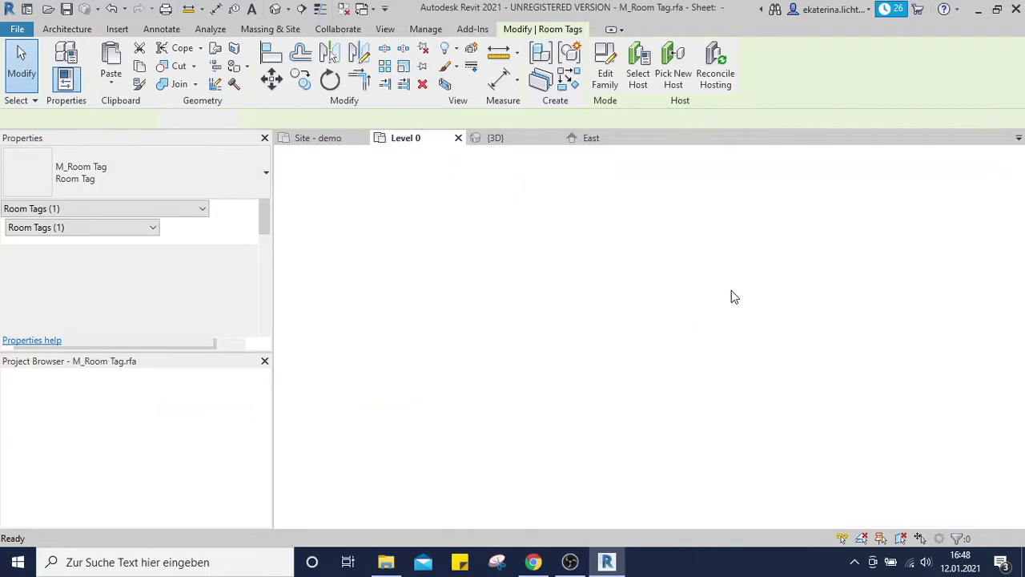
click(731, 290)
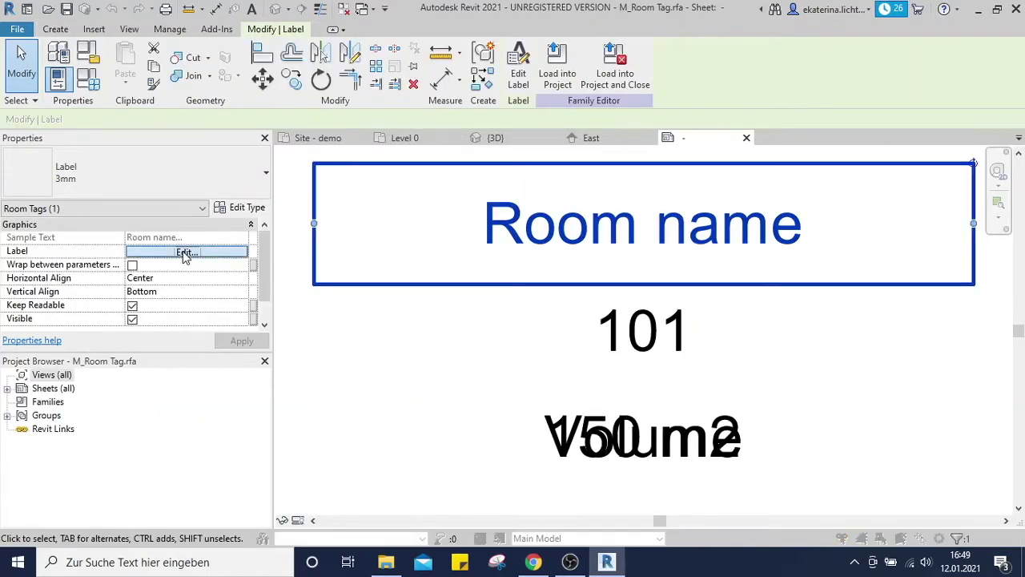
click(185, 252)
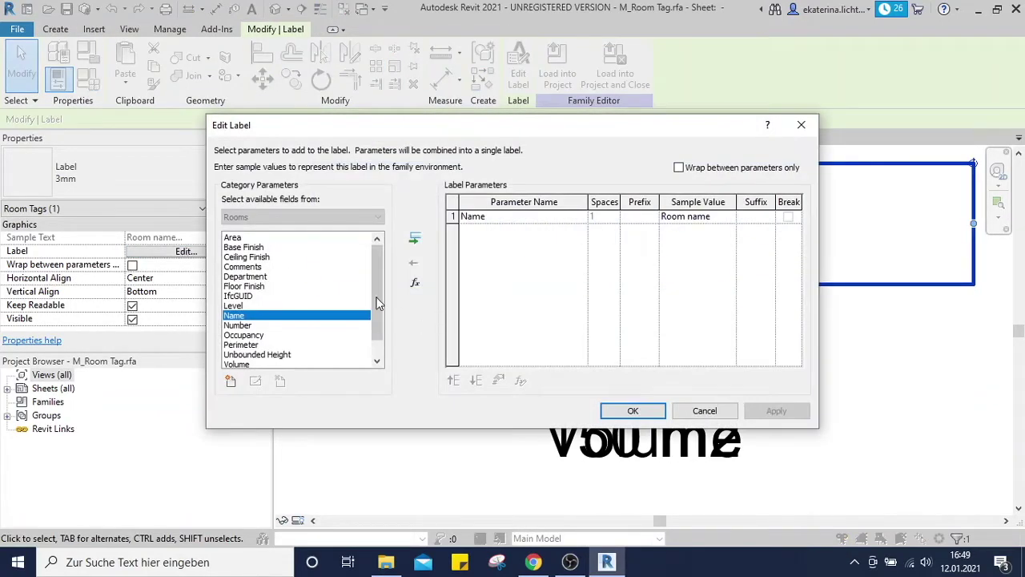
drag(379, 303, 395, 275)
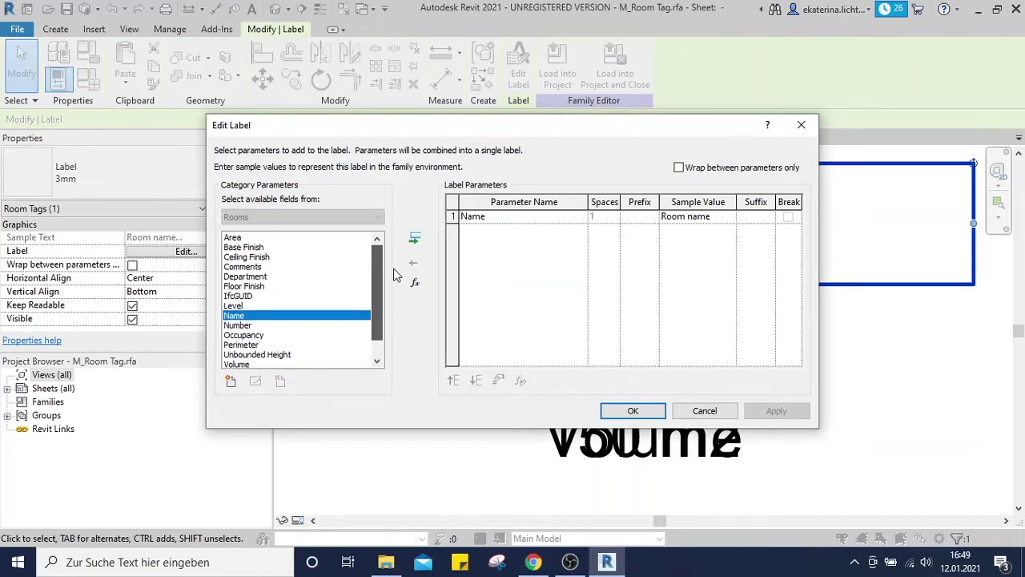
Step: Add the shared parameter Parcel ID to the tag family's available room fields
click(231, 381)
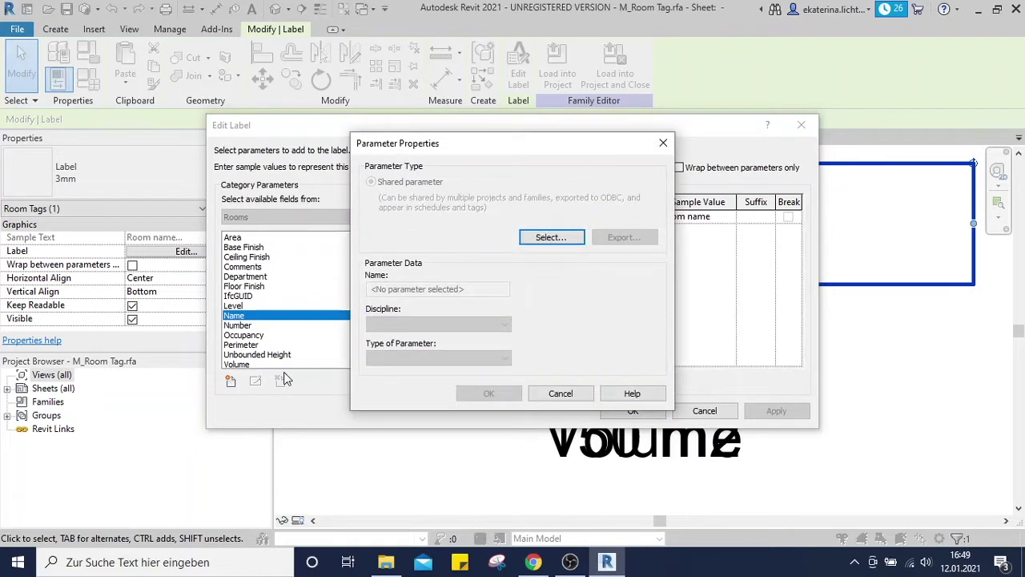
click(565, 237)
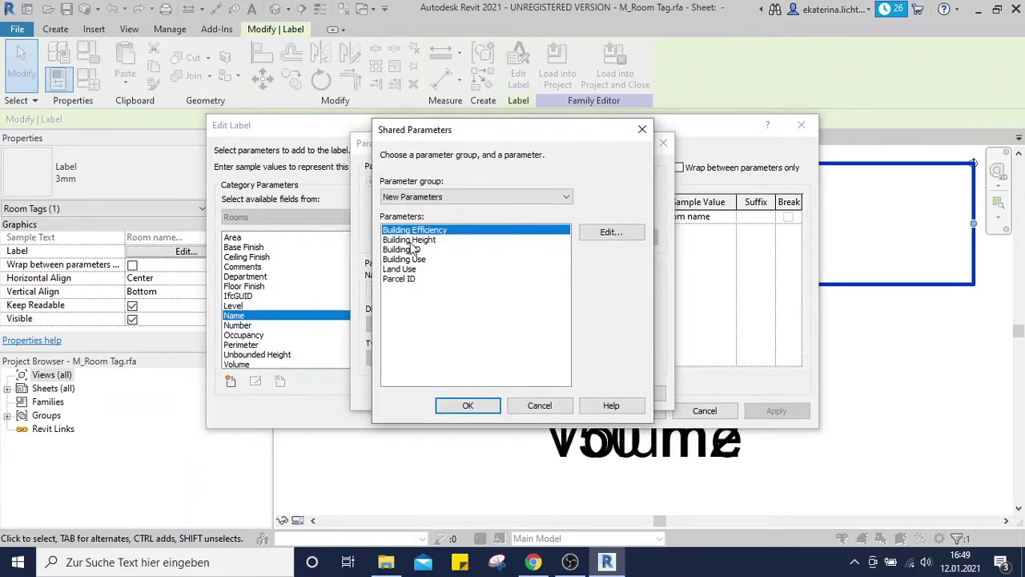
click(409, 281)
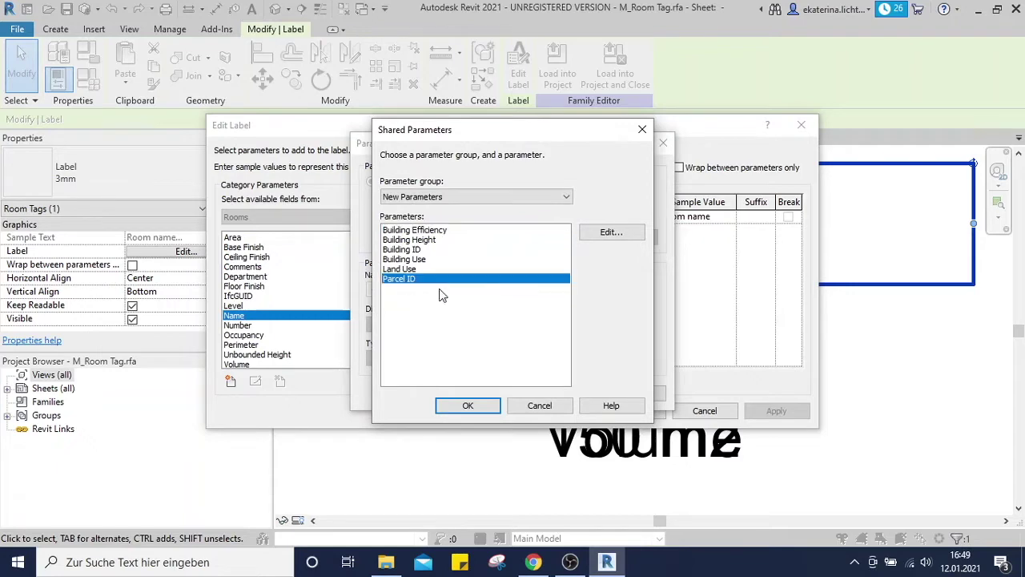
click(459, 408)
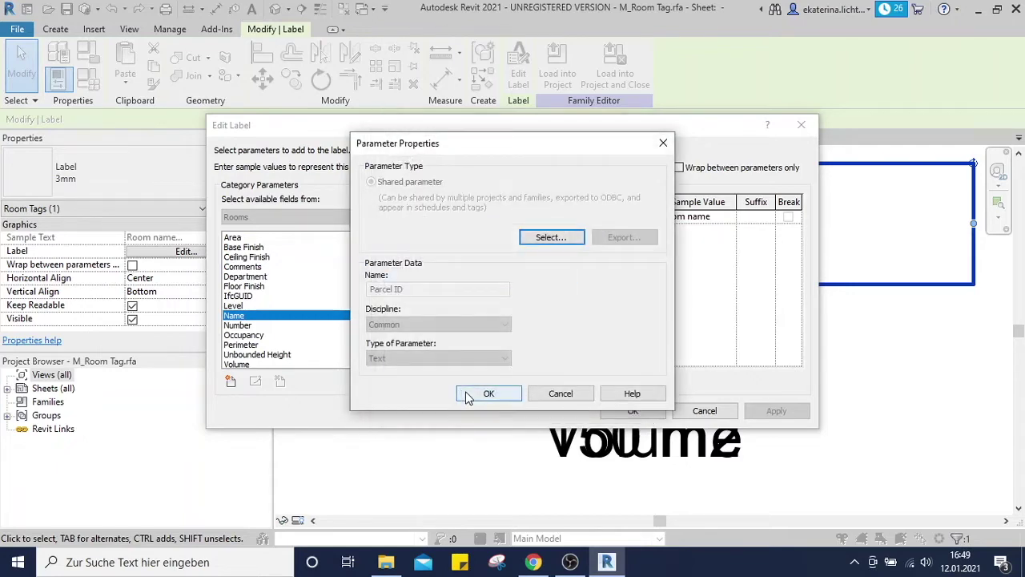
click(483, 394)
Step: Add the shared parameter Land Use to the tag family's available room fields
click(230, 382)
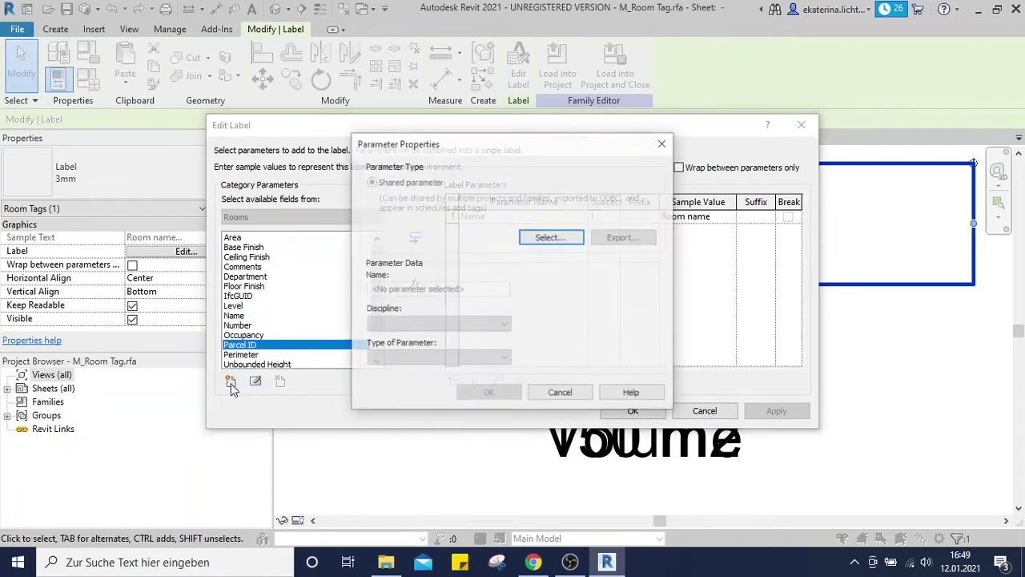
click(540, 237)
click(416, 269)
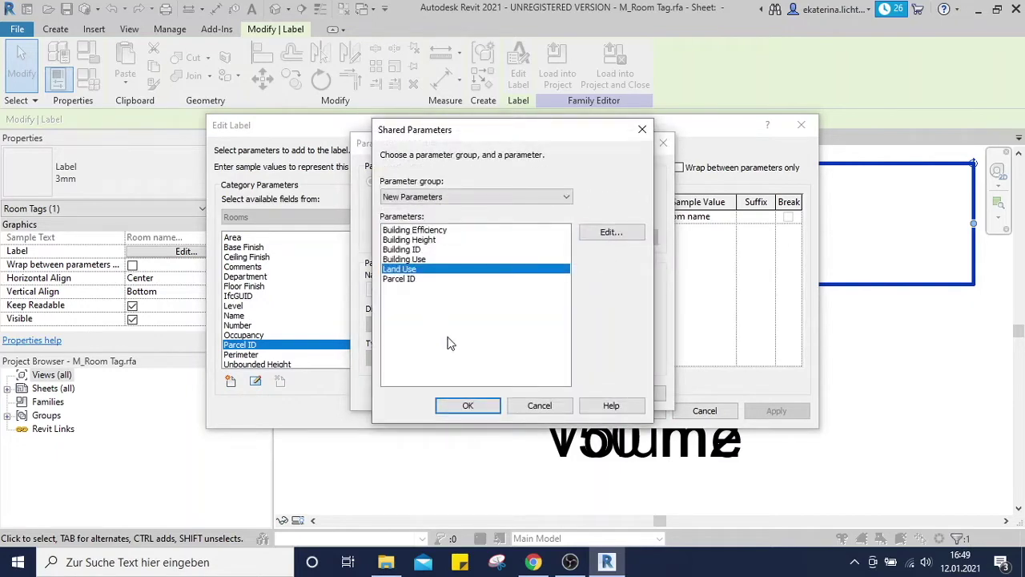
click(466, 409)
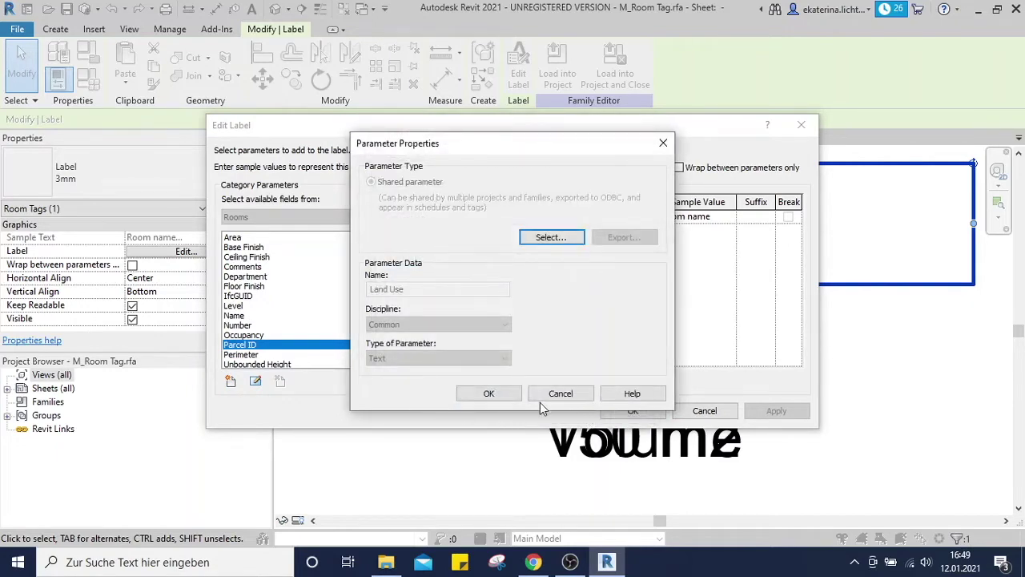
click(485, 394)
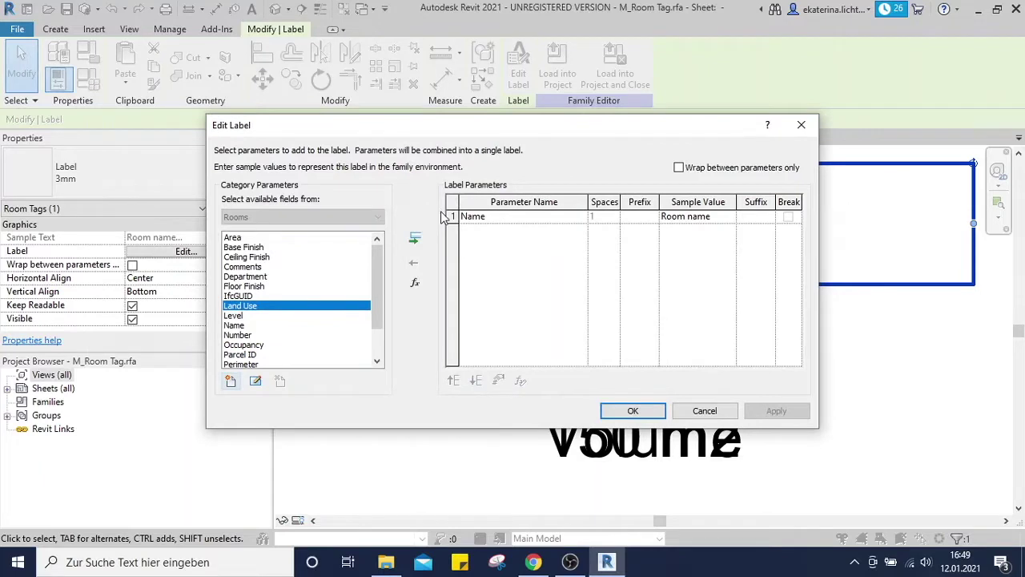
Step: Append Land Use and Parcel ID to the label's parameters below Name
click(416, 241)
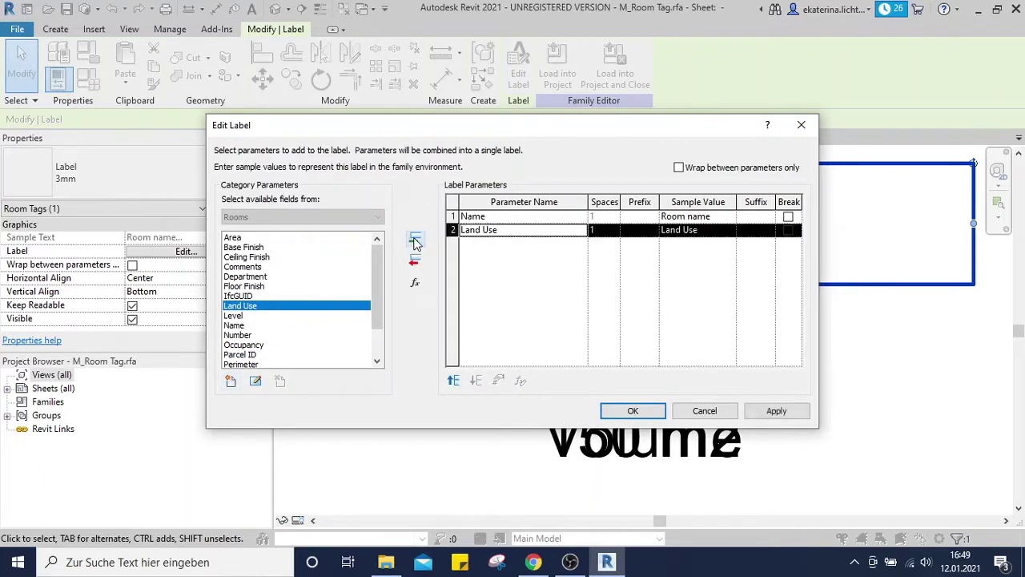
click(251, 356)
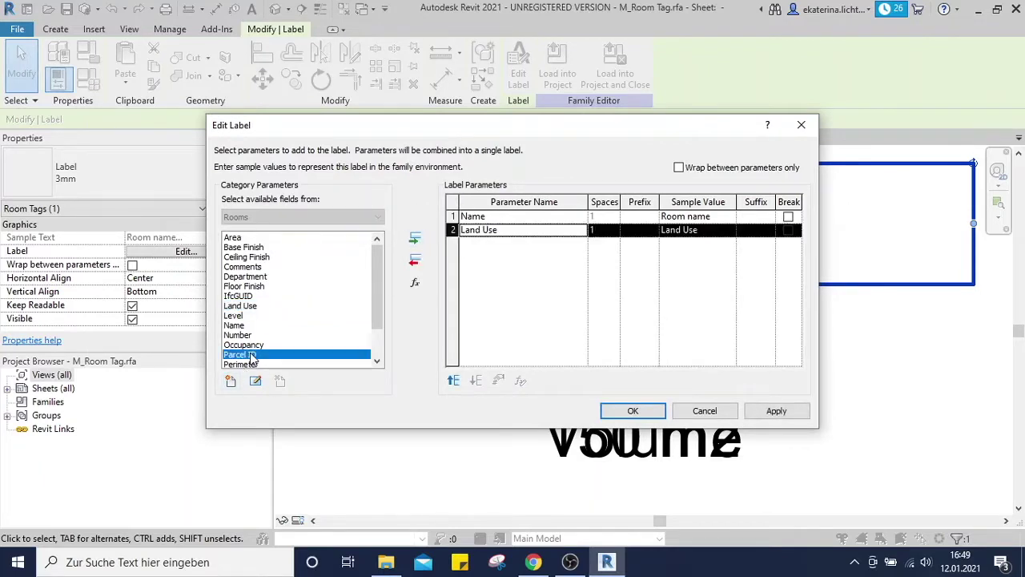
click(416, 240)
Step: Remove Name from the label's parameters and append Area with the sample value 150 HA
click(515, 217)
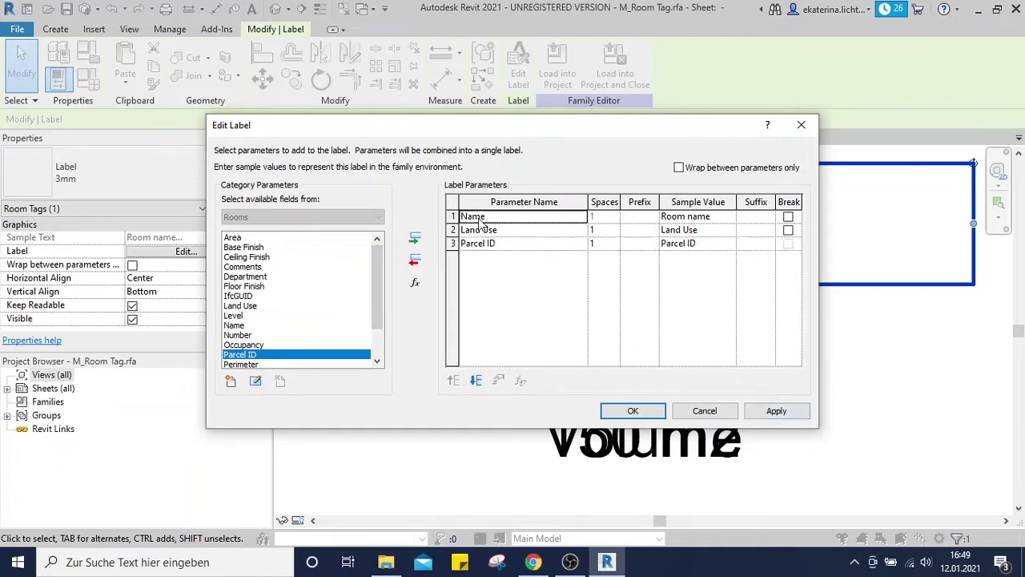
click(415, 260)
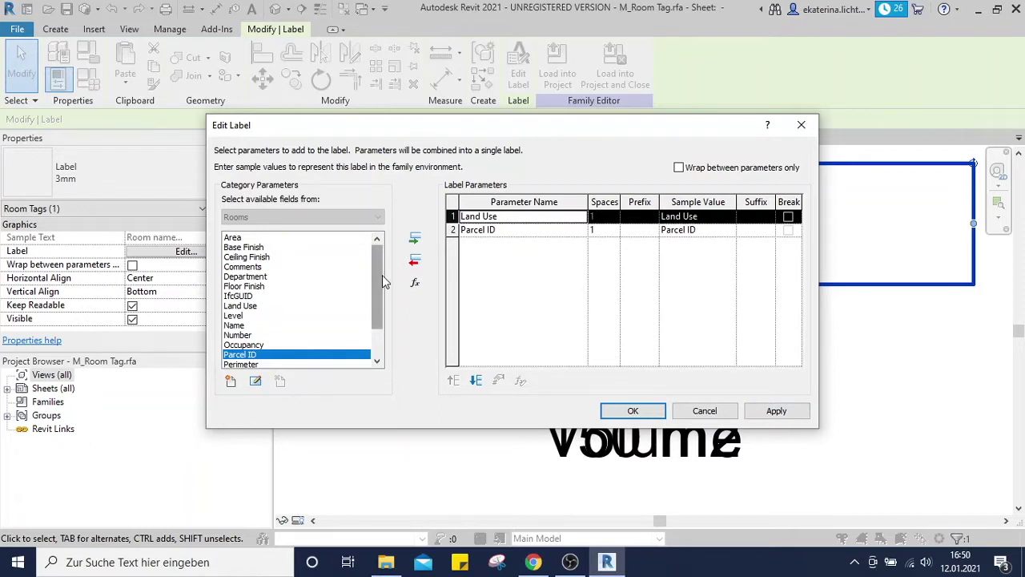
click(245, 238)
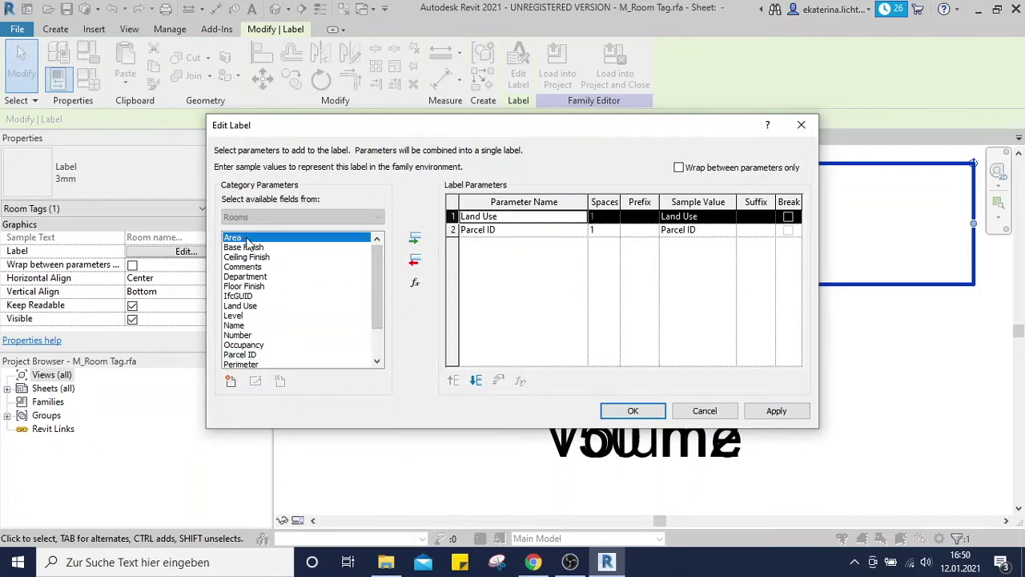
click(414, 239)
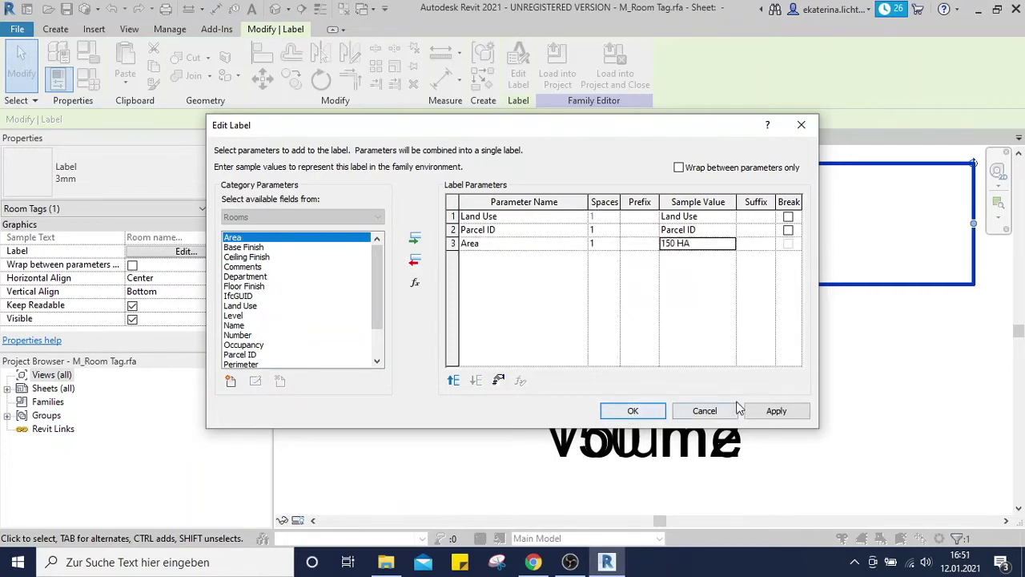
Step: Confirm the edited label parameters and save the tag family to the Desktop as Landuse Room Tag
click(777, 411)
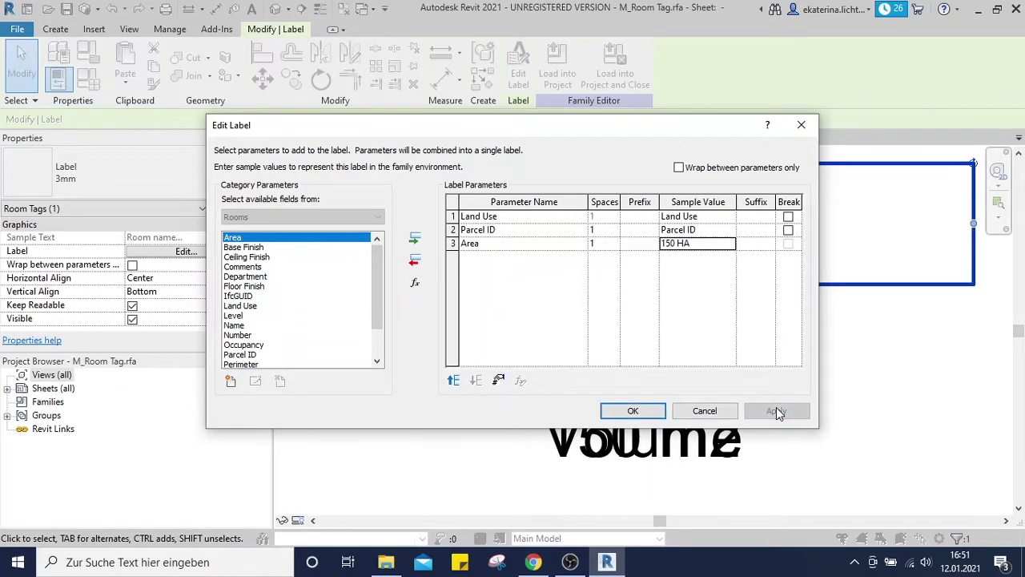
click(633, 412)
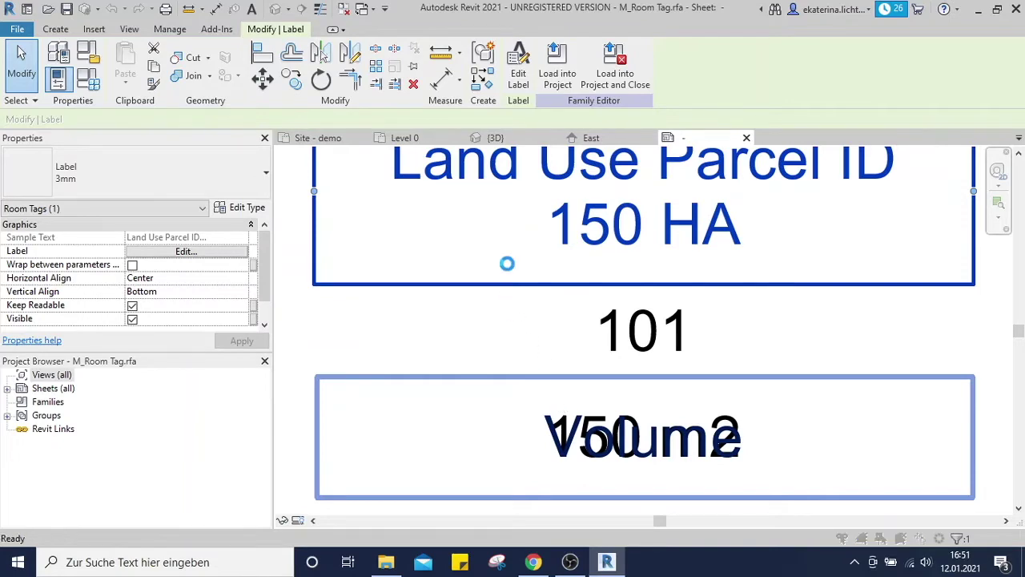
key(ctrl+s)
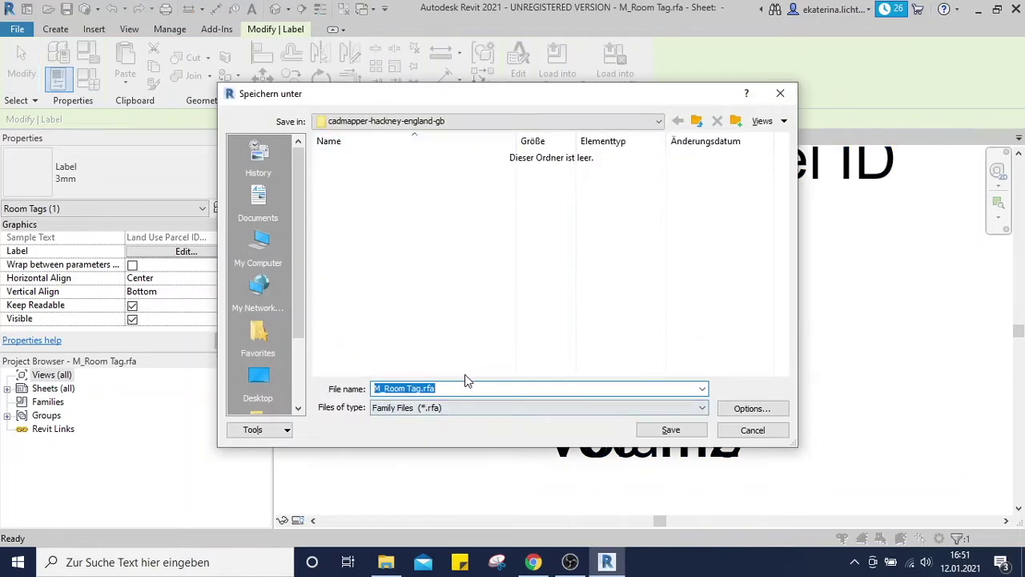
click(697, 121)
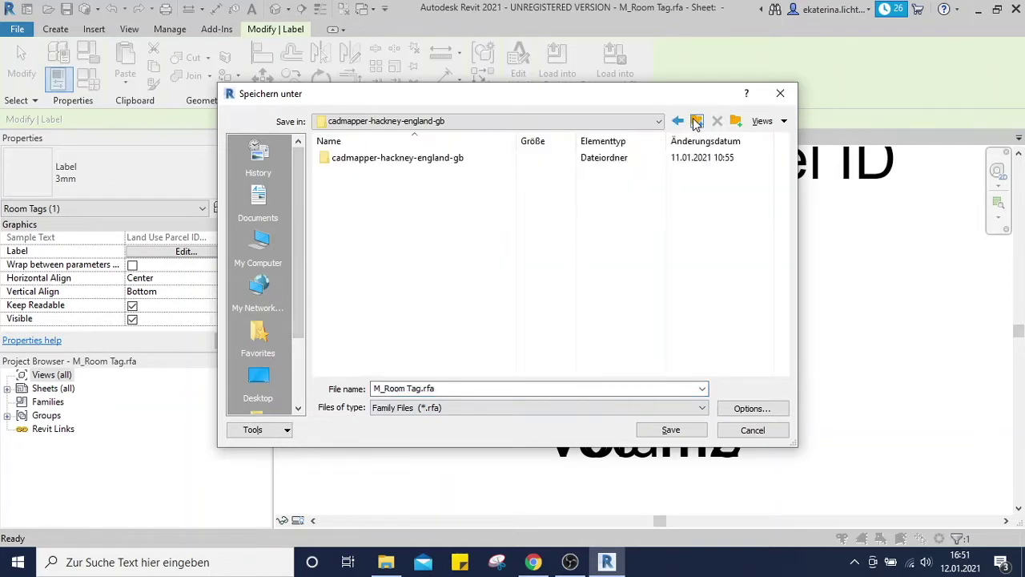
click(263, 378)
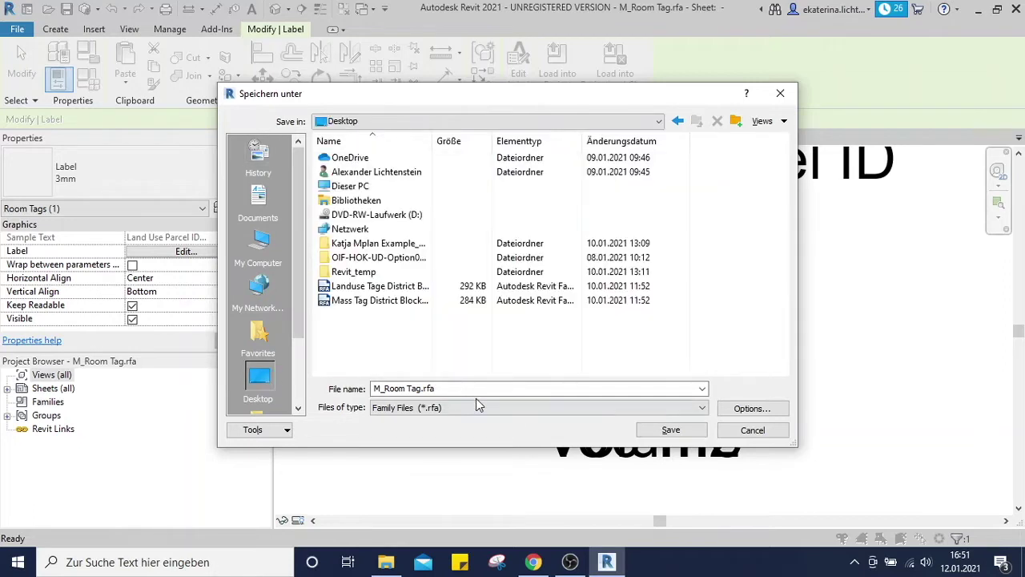
click(466, 389)
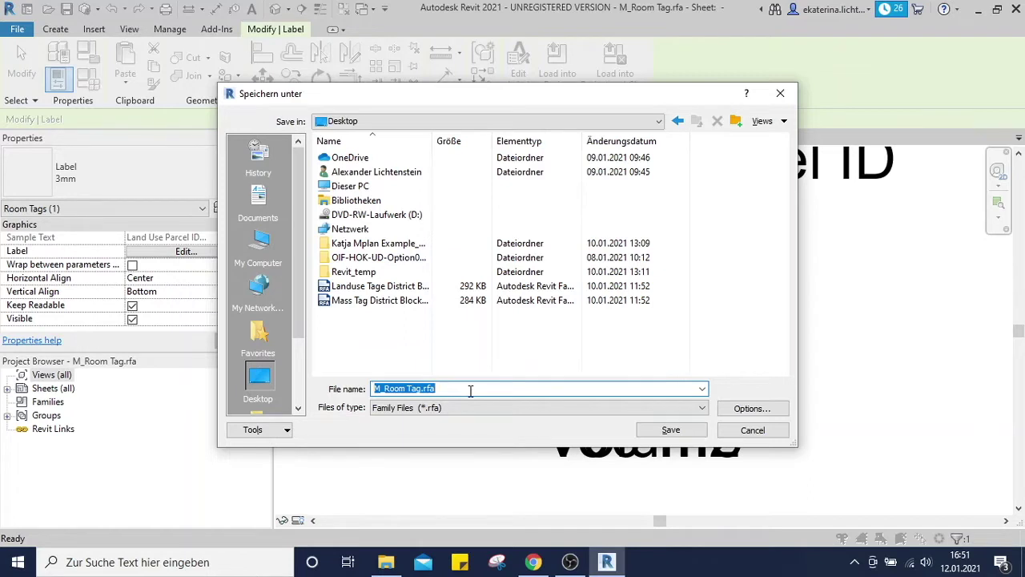
text(Landuse)
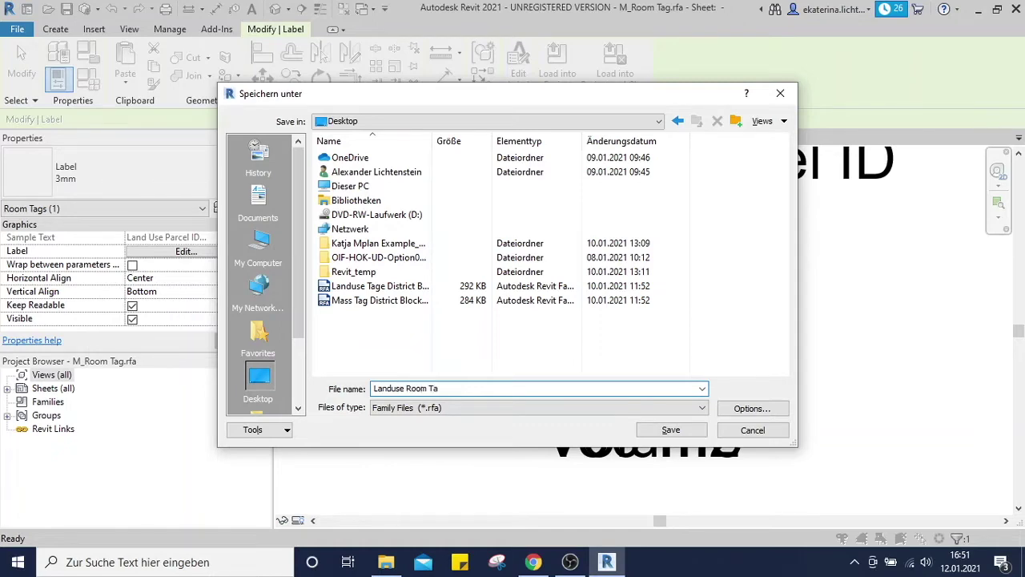
key(Return)
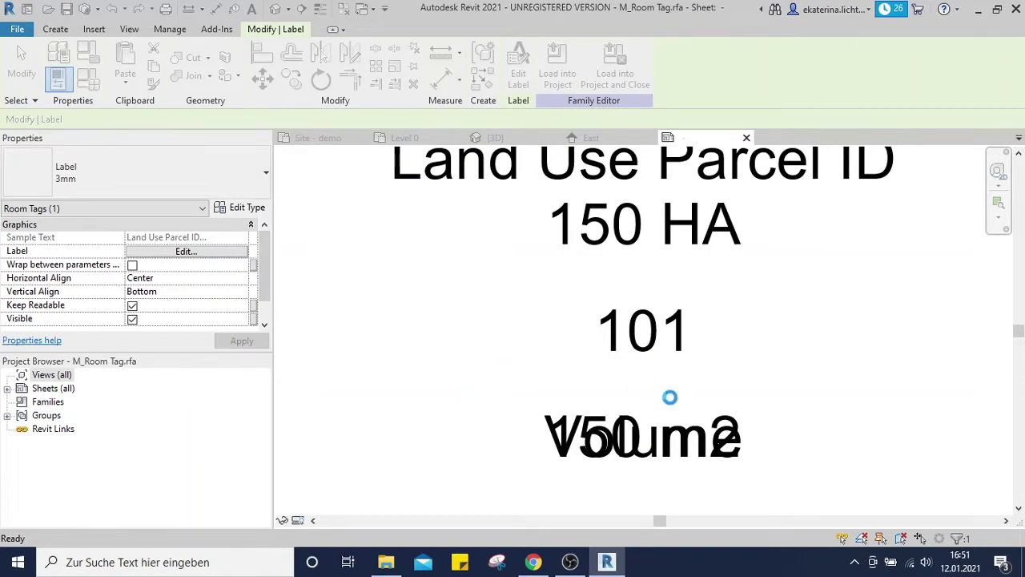
Step: Delete the overlapping Volume and 150 m2 labels from the tag family
click(663, 461)
key(Delete)
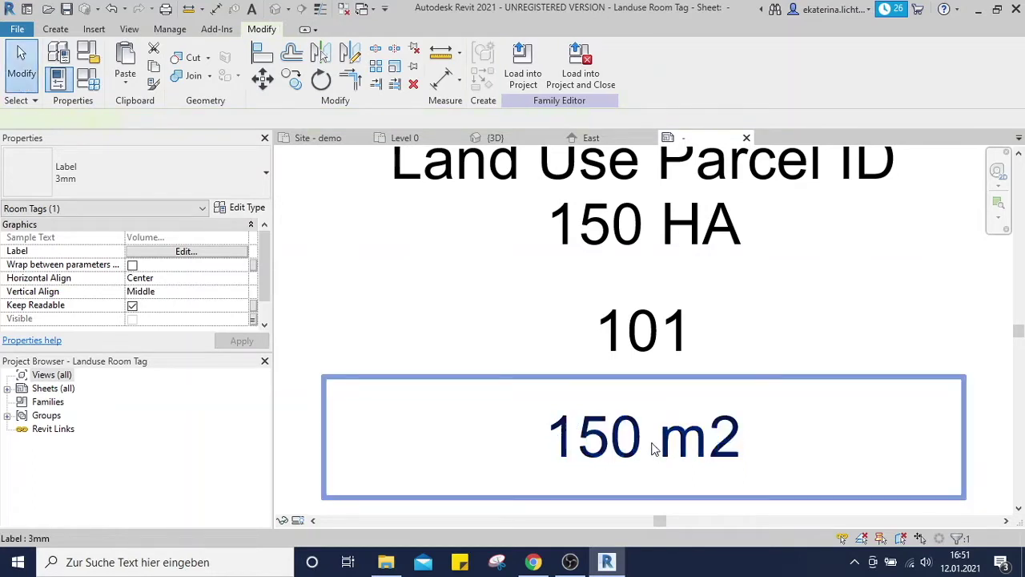
click(653, 450)
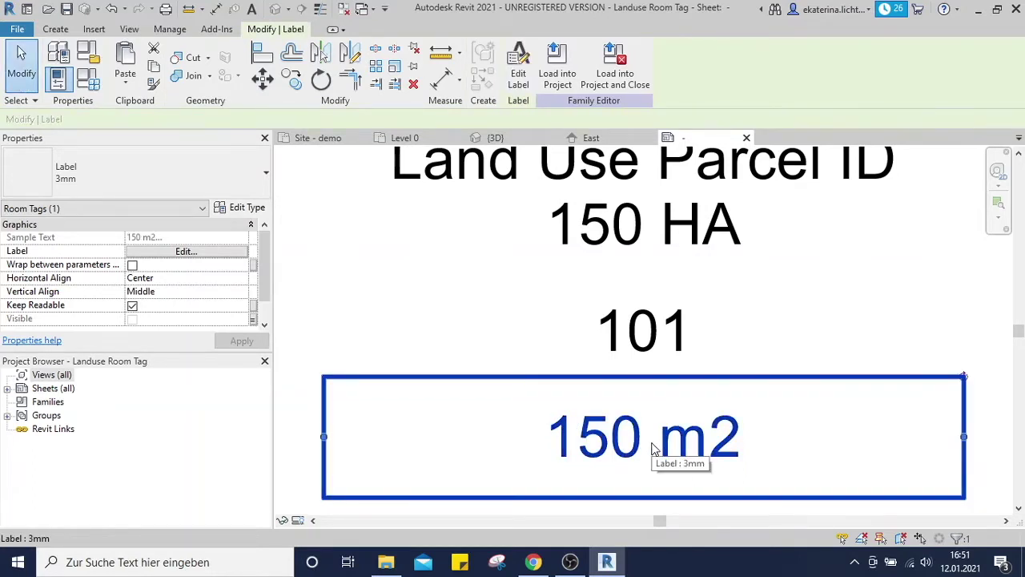
key(Delete)
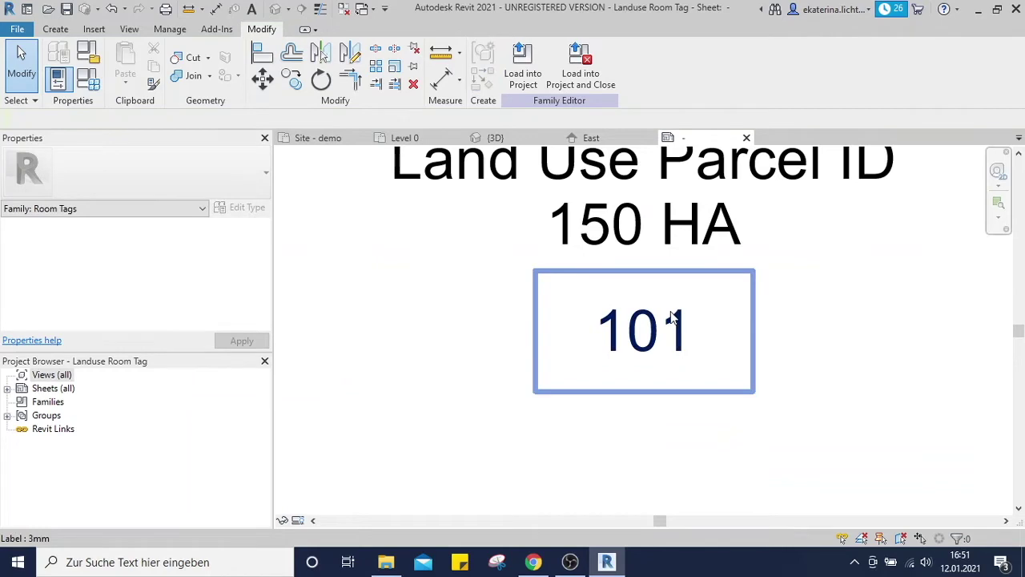
Step: Add line breaks after Land Use and Parcel ID in the combined label, and delete the 101 room number label
click(671, 319)
middle_drag(657, 328, 675, 430)
click(647, 243)
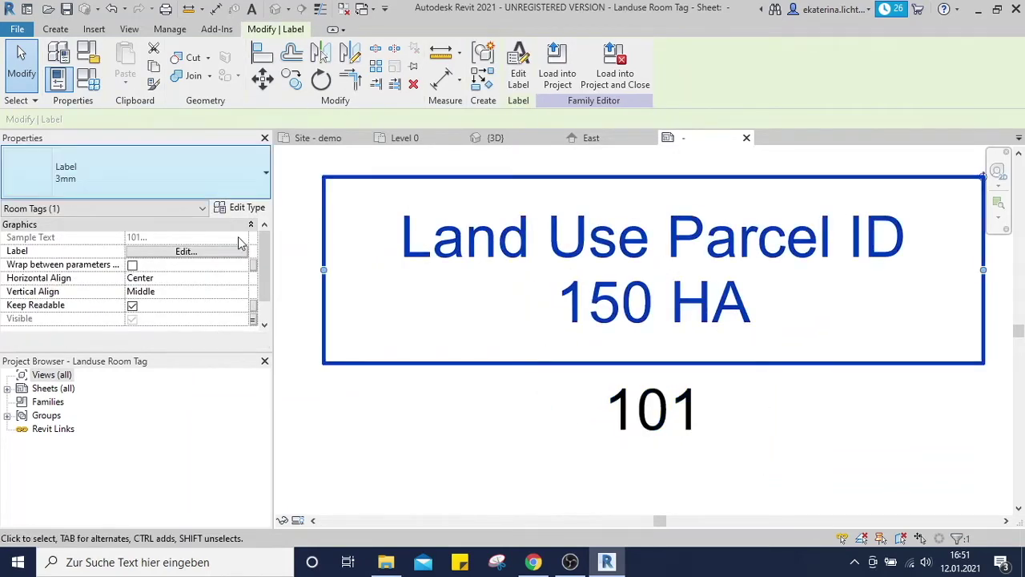
click(210, 255)
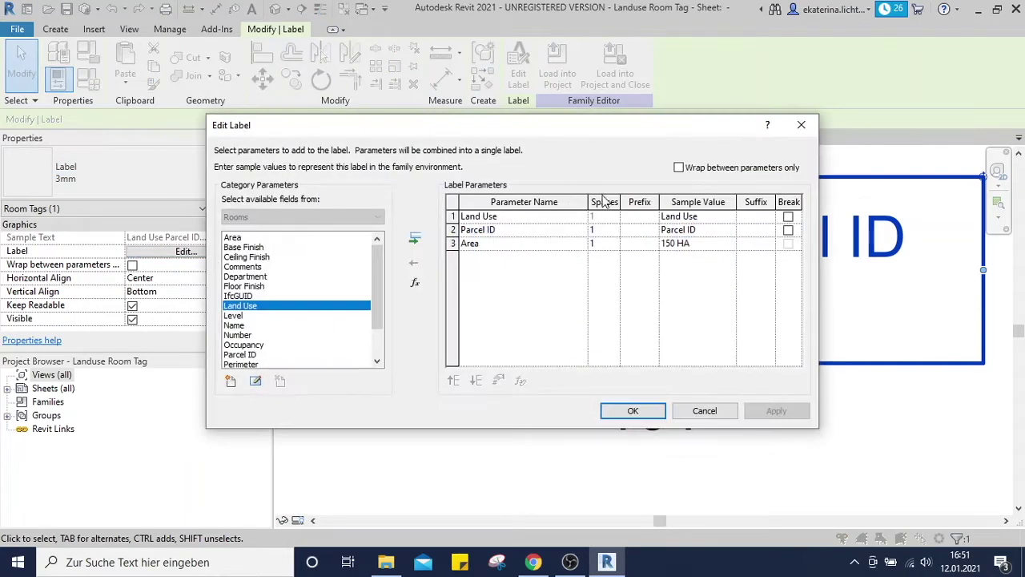
click(788, 217)
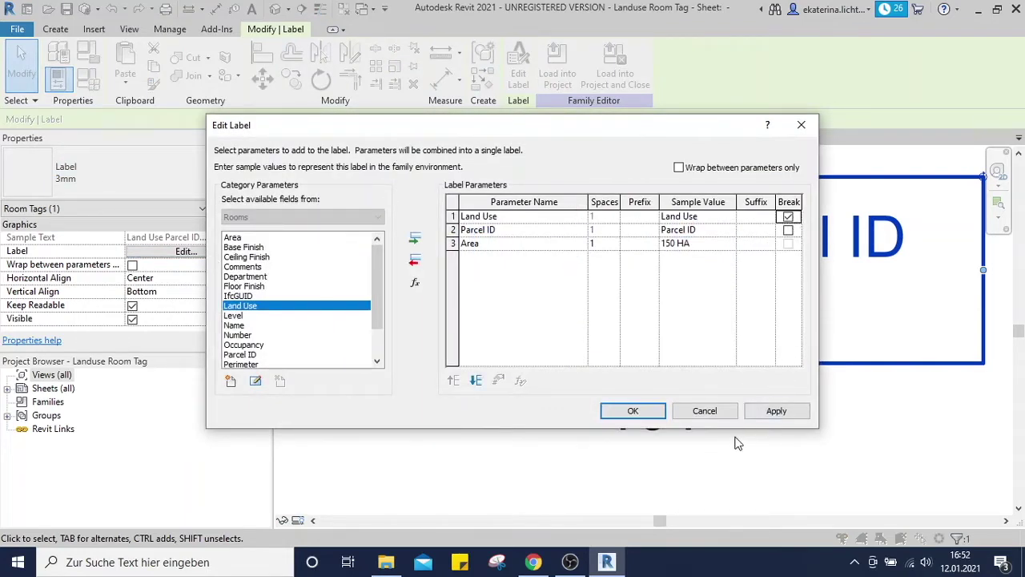
click(788, 231)
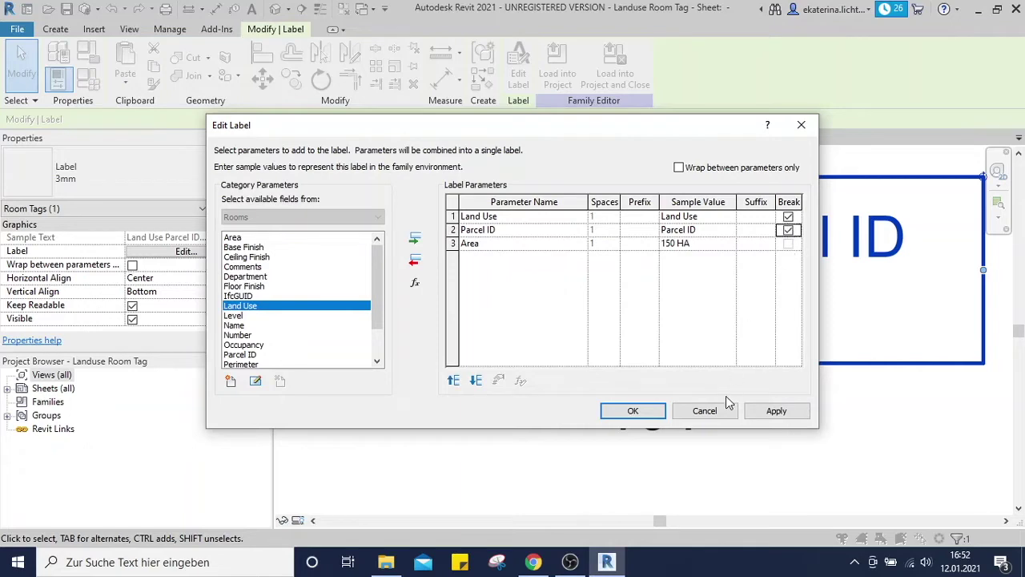
click(632, 411)
click(633, 413)
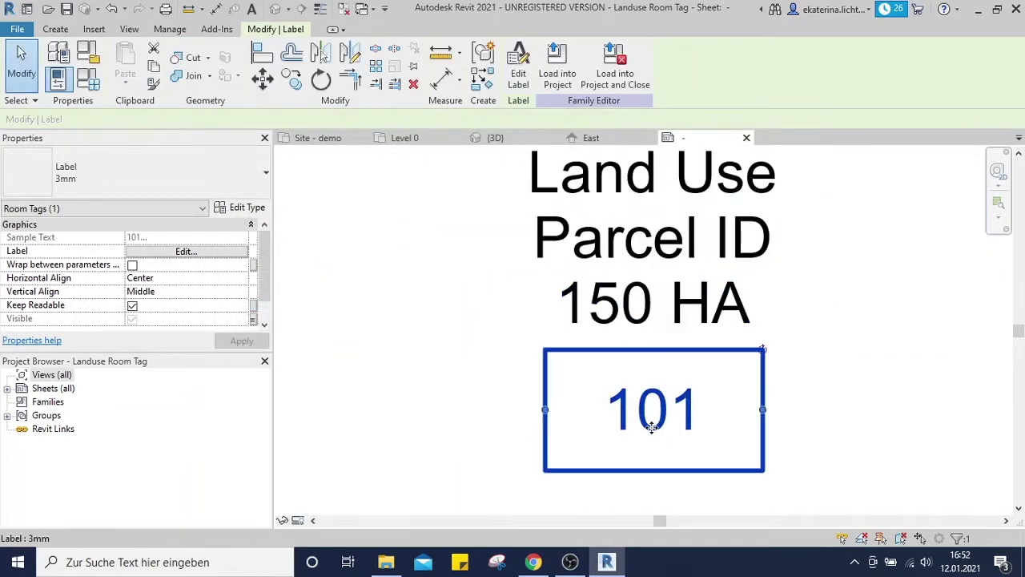
key(Delete)
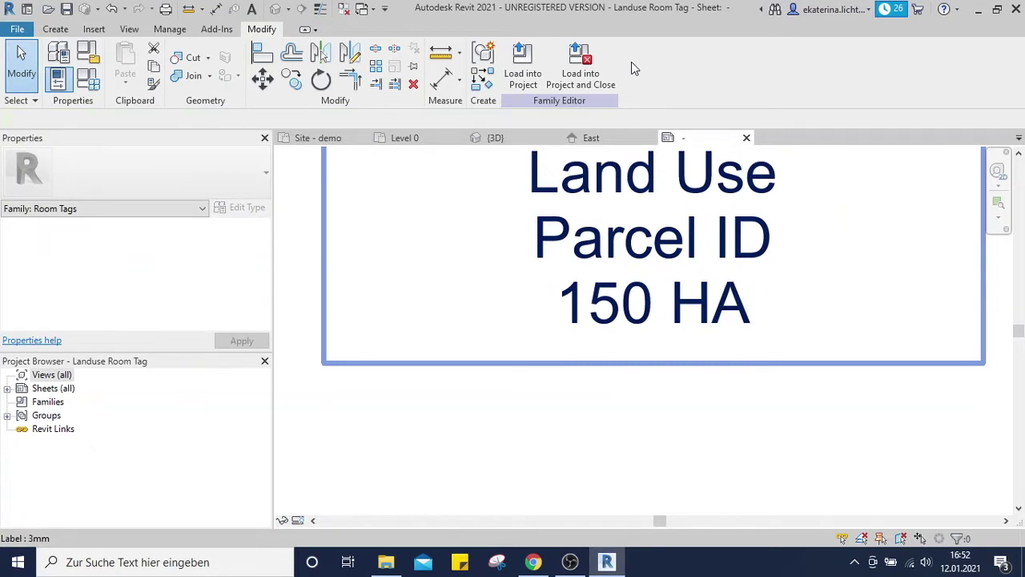
Step: Load the edited Landuse Room Tag family into Project1
click(524, 71)
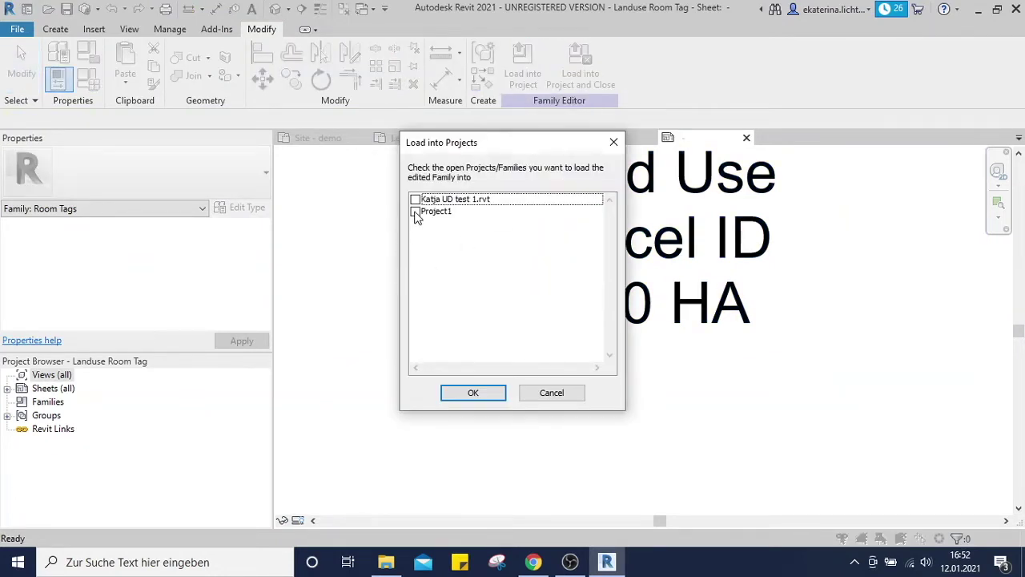
click(416, 211)
click(474, 392)
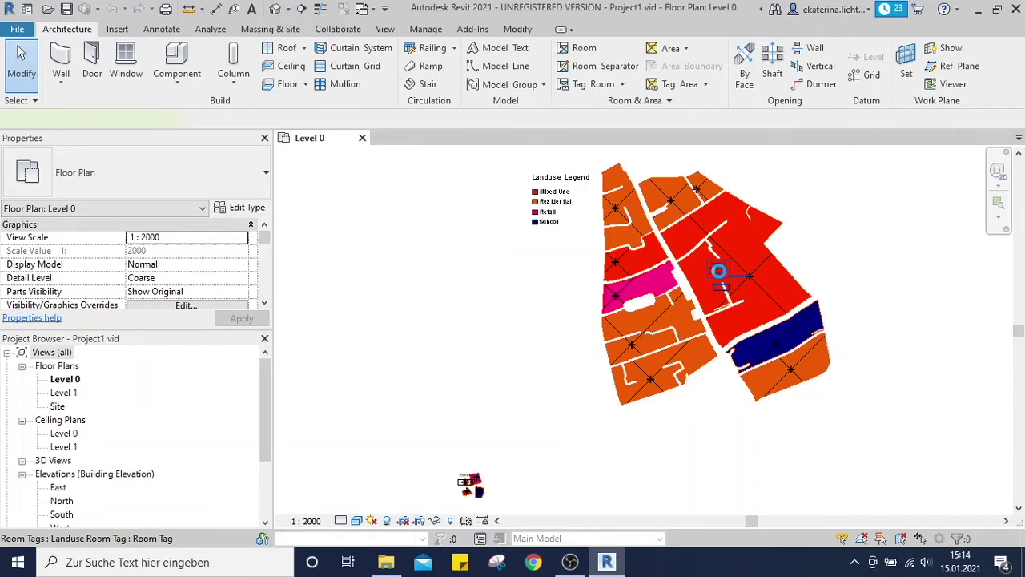
Step: Open the parcel's Landuse Room Tag family for editing and enable the display of annotation categories in its sheet view
click(719, 272)
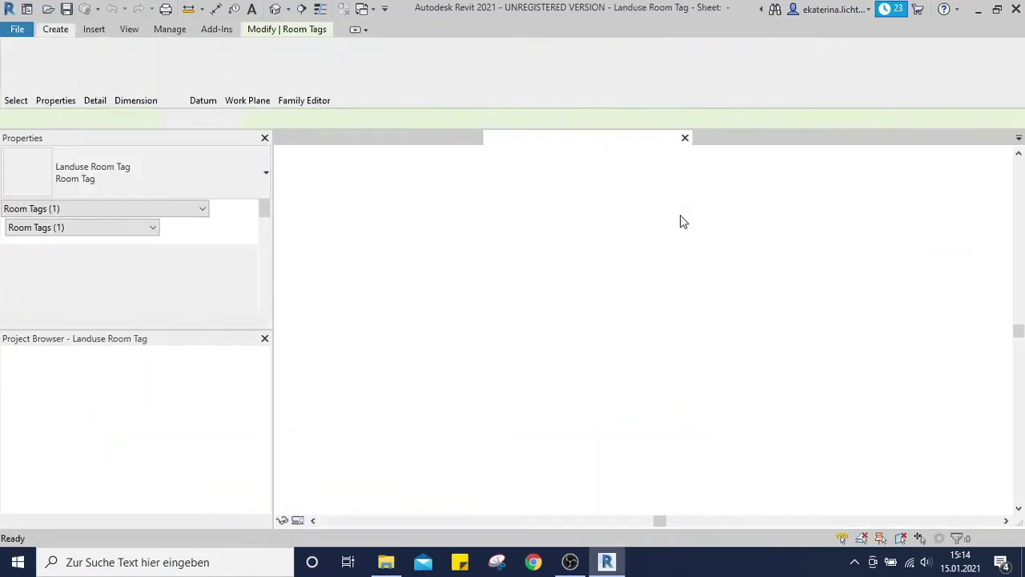
click(573, 83)
key(v)
key(g)
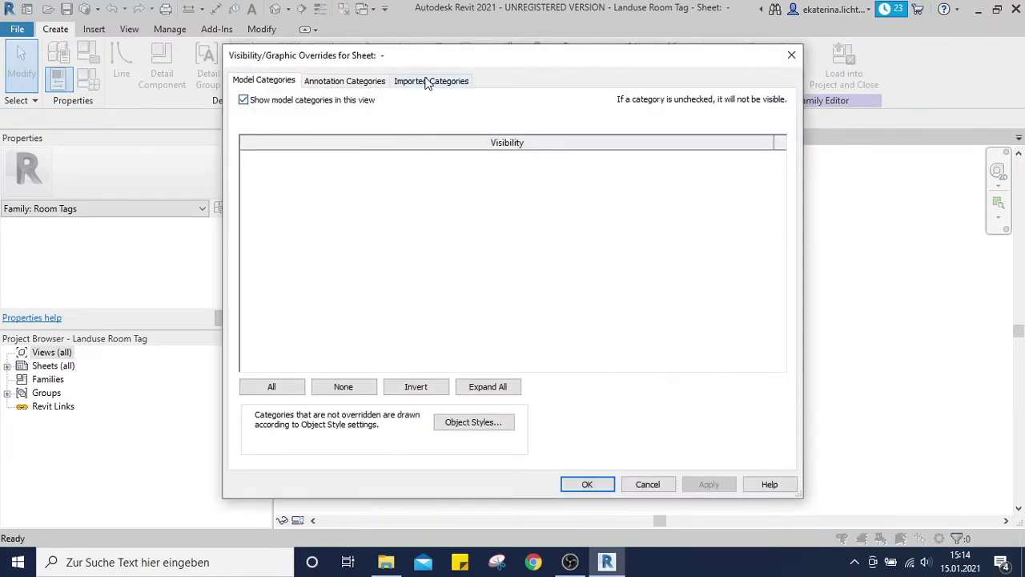
click(428, 80)
click(366, 80)
click(244, 101)
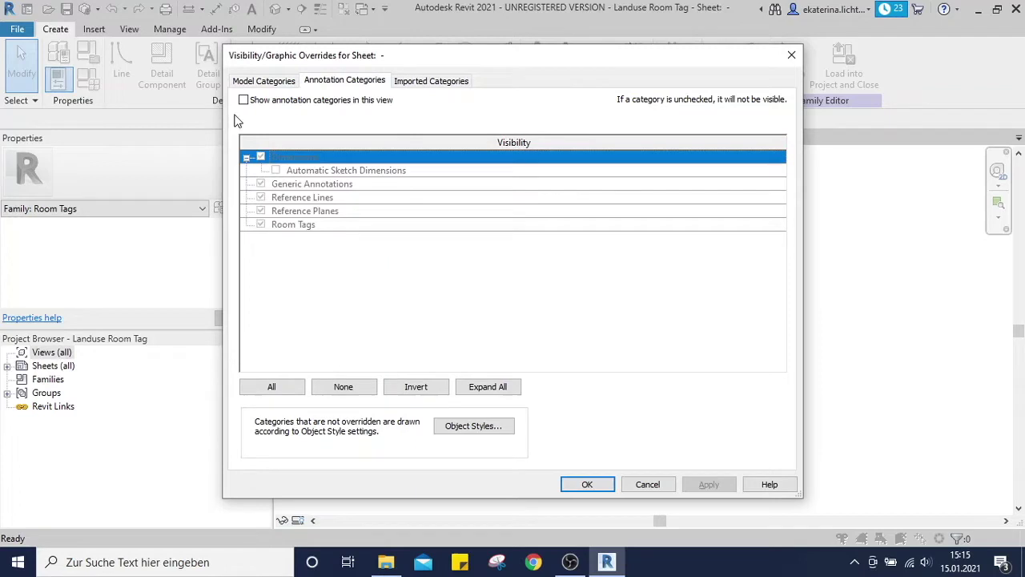
click(250, 103)
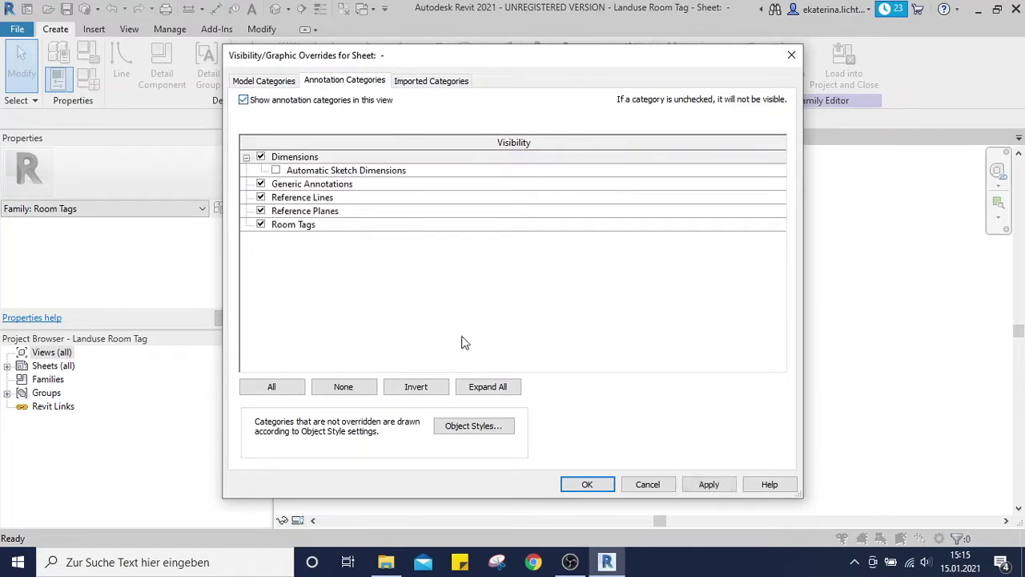
click(587, 485)
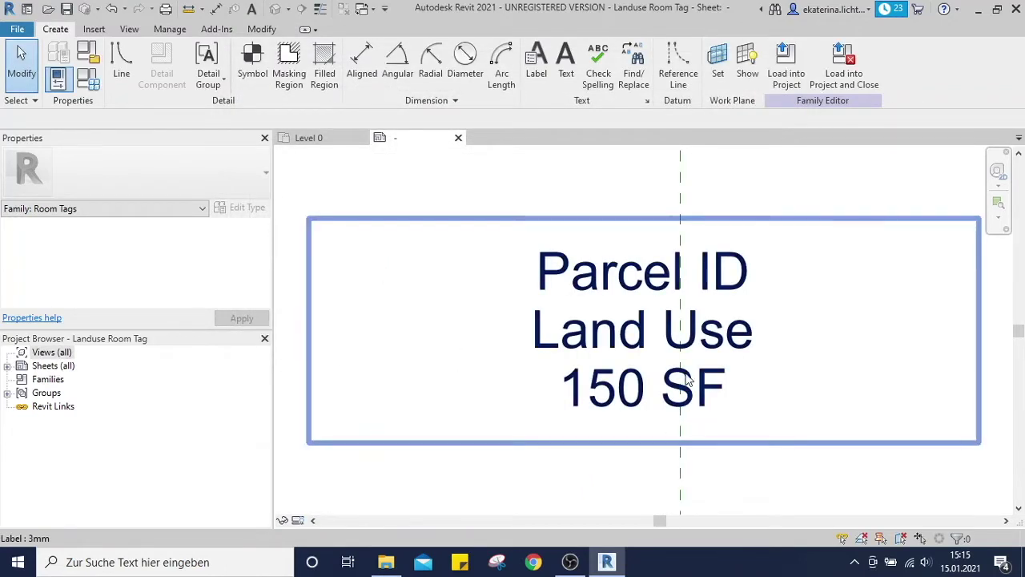
Step: Delete the small line rectangle at the reference plane intersection and move the three-line label into its place
scroll(665, 356, down, 2)
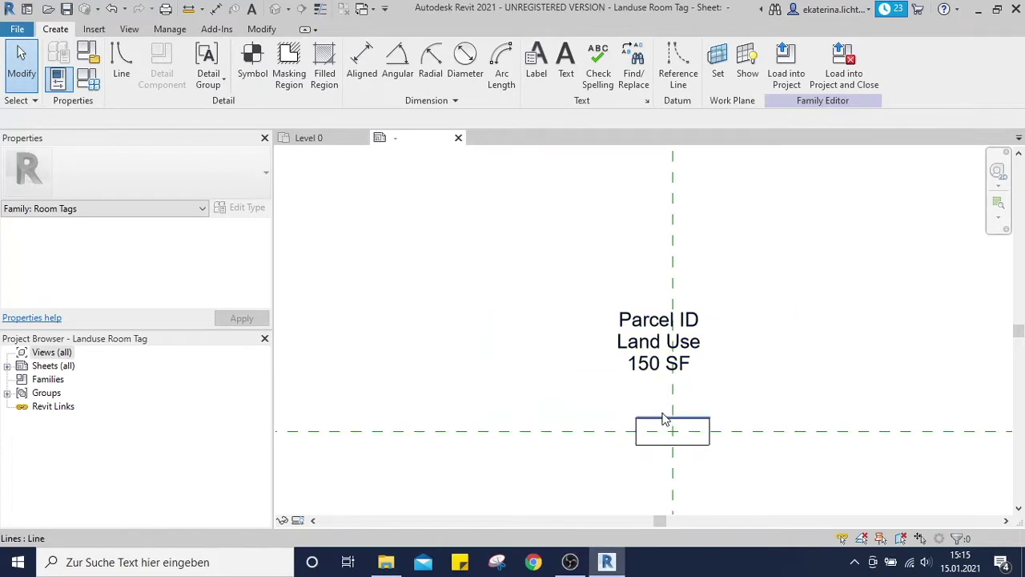
key(Tab)
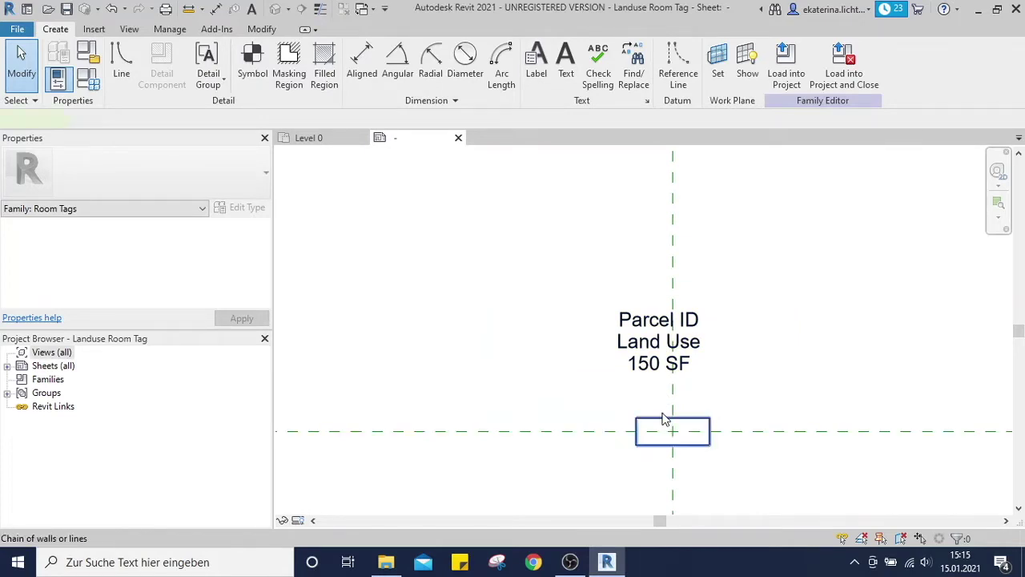
click(663, 419)
click(649, 380)
drag(655, 387, 671, 471)
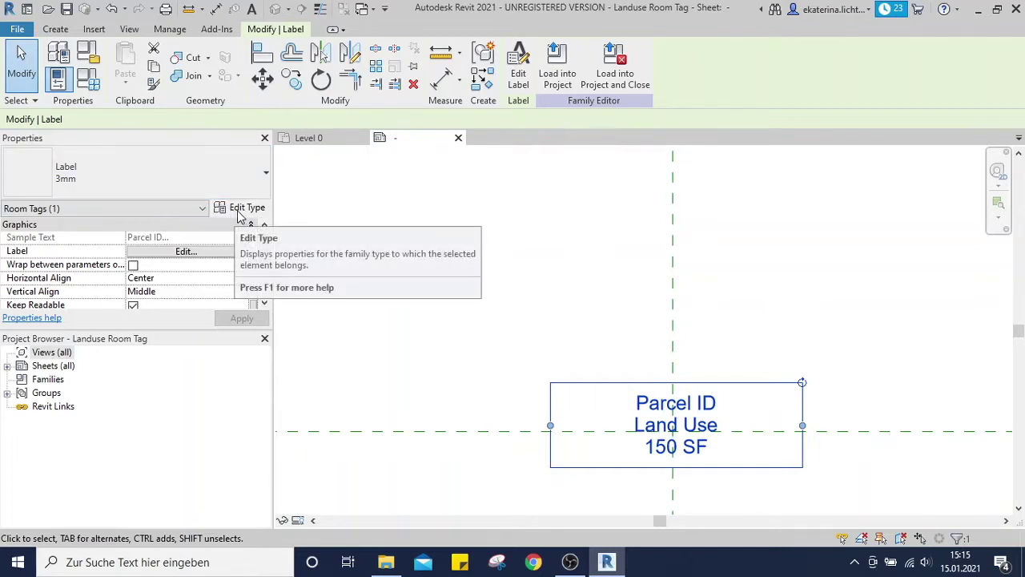
click(637, 280)
click(671, 414)
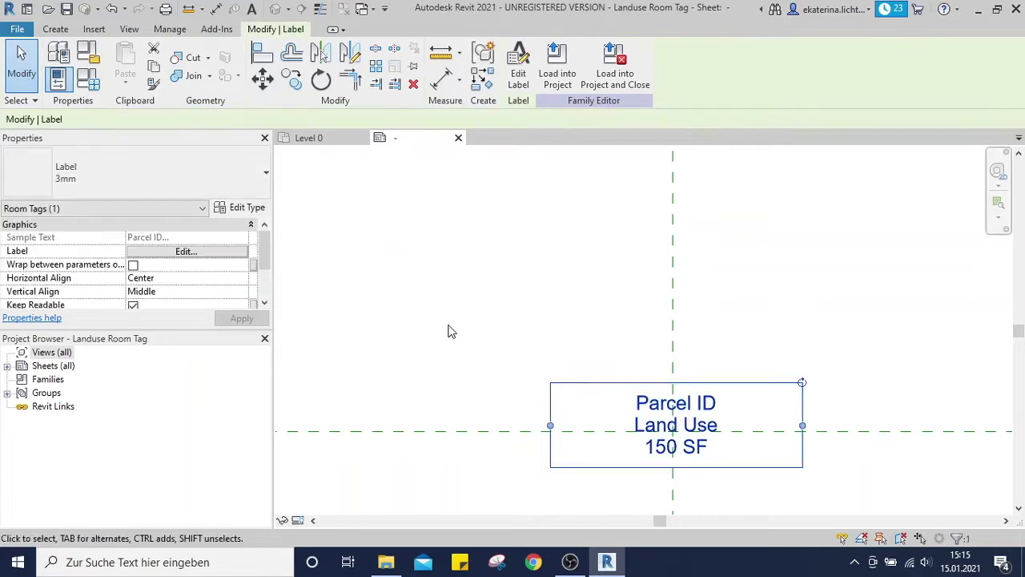
click(248, 208)
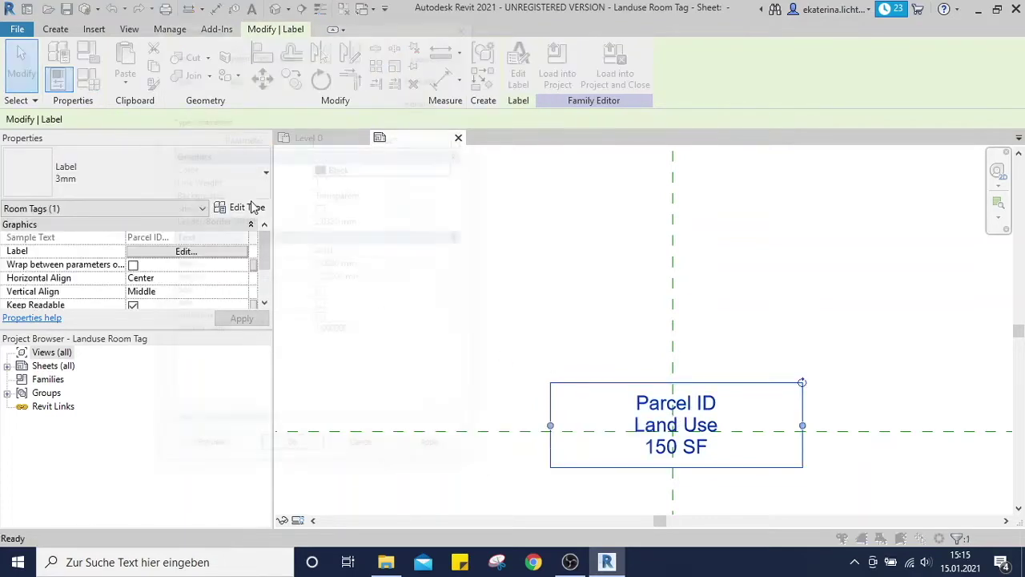
key(Escape)
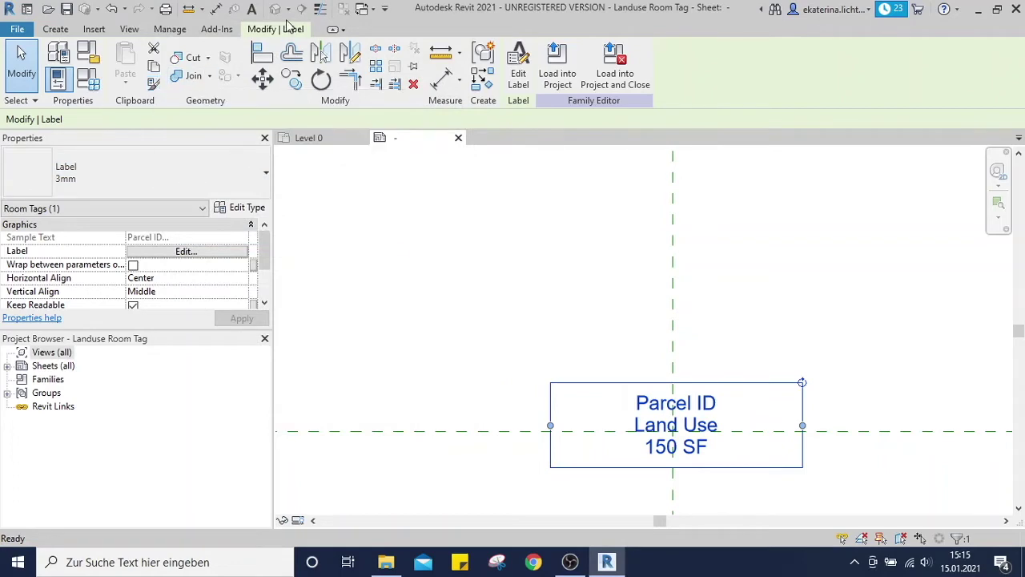
Step: Format the label's Area parameter with 0 decimal places and digit grouping
click(519, 71)
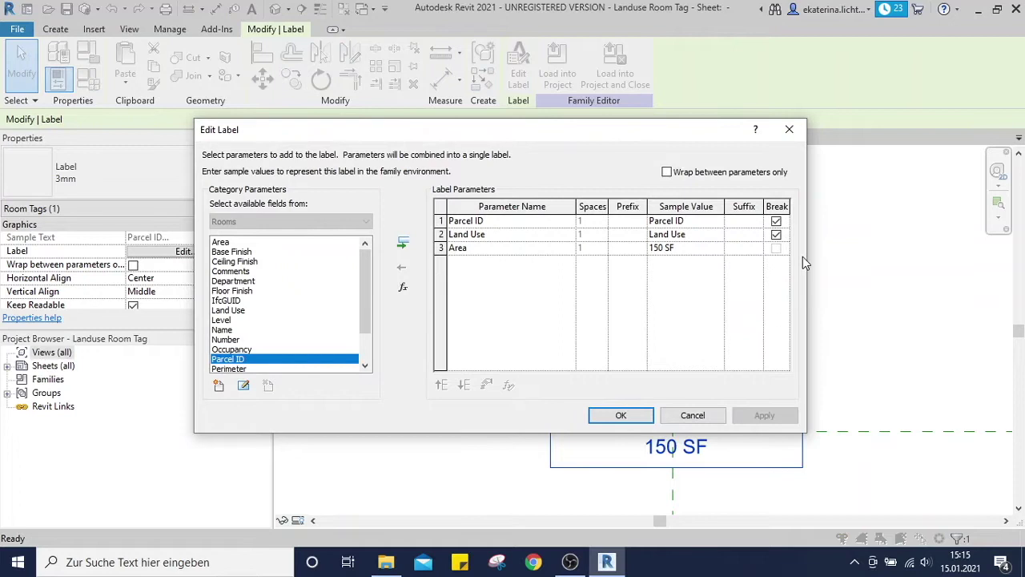
click(696, 249)
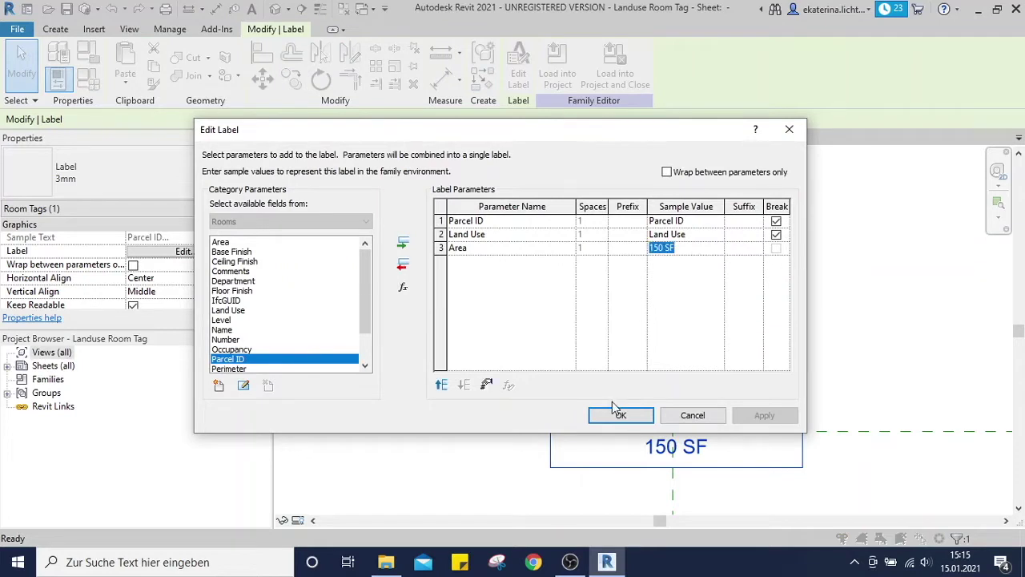
click(486, 385)
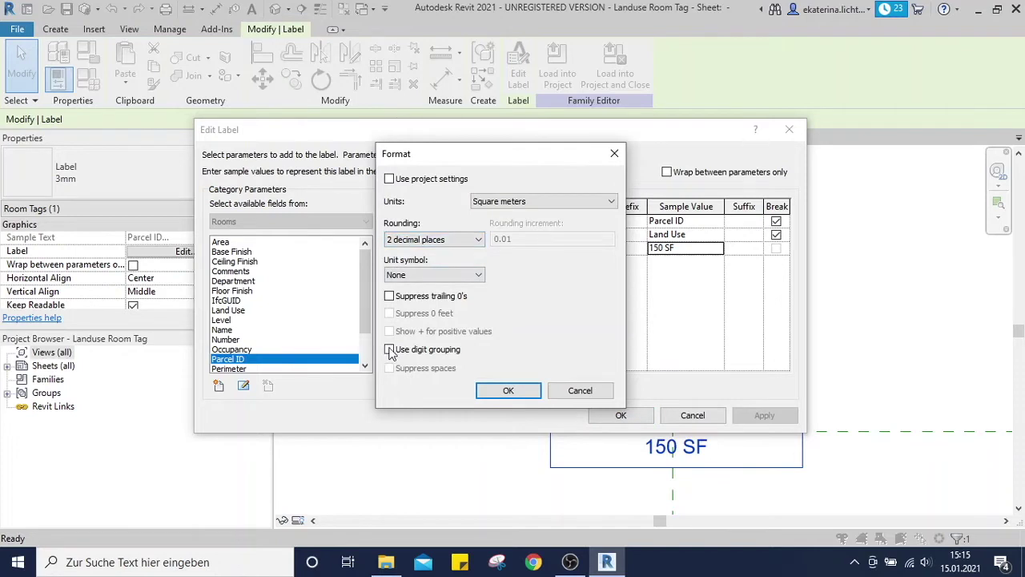
click(434, 238)
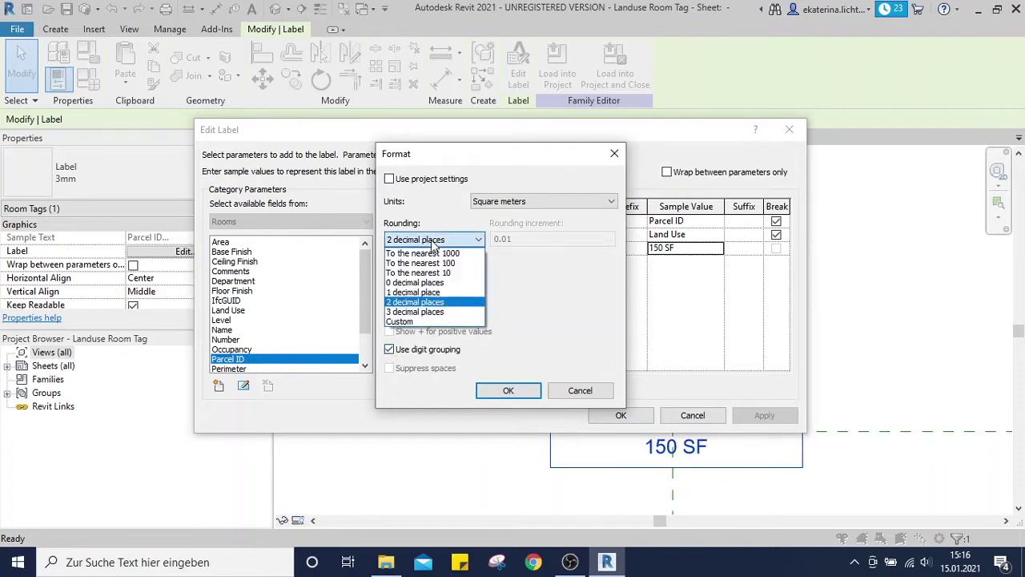
click(416, 282)
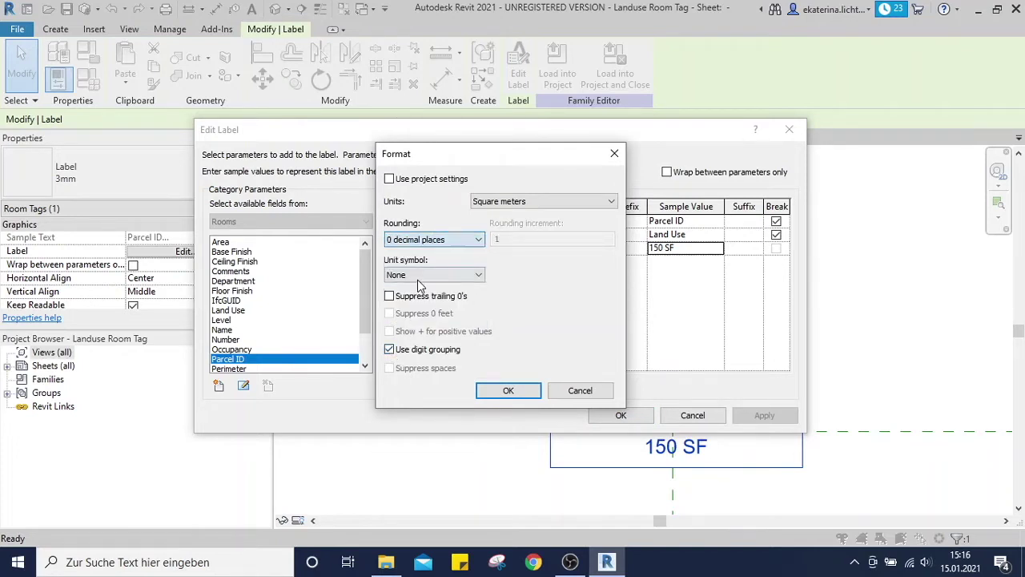
click(508, 390)
click(621, 415)
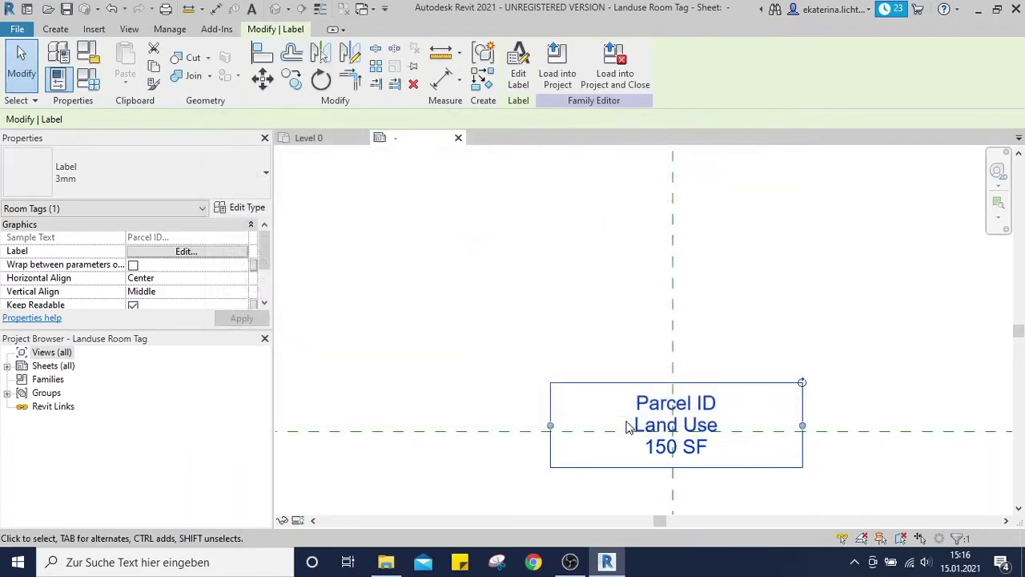
Step: Save the tag family over Landuse Room Tag.rfa, close it and load it into the project, overwriting the existing version and its parameter values
click(616, 70)
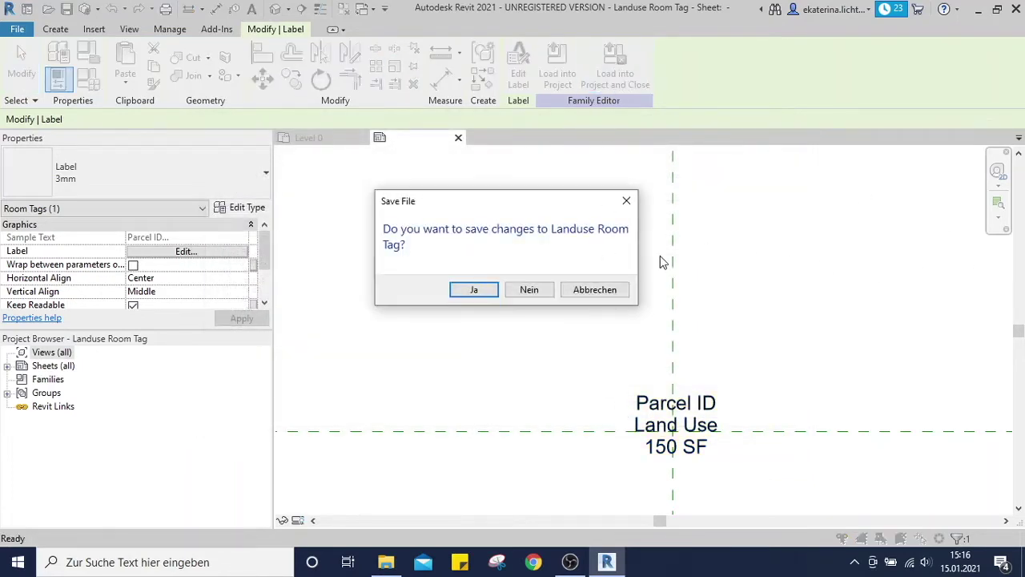
click(468, 290)
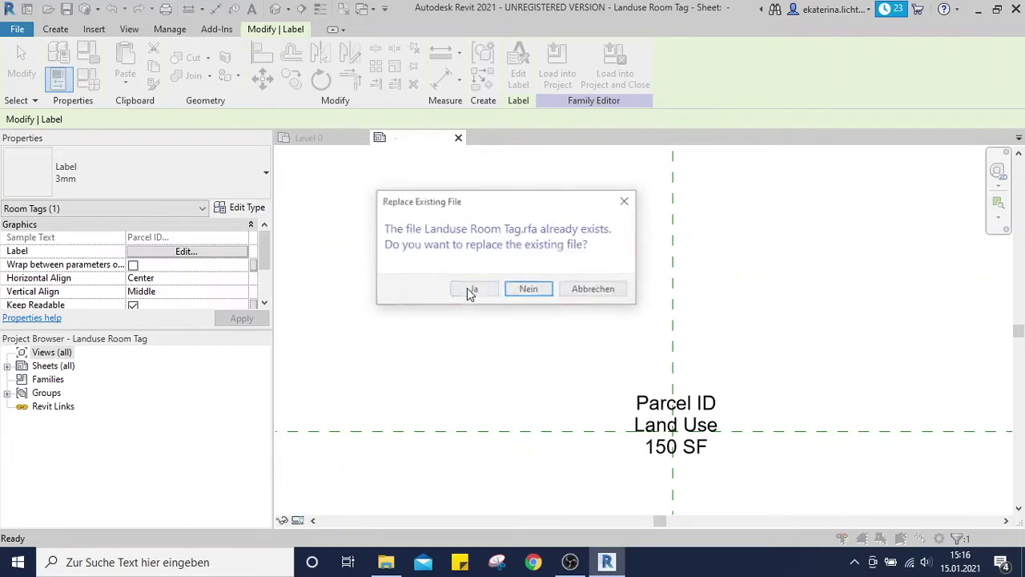
click(472, 289)
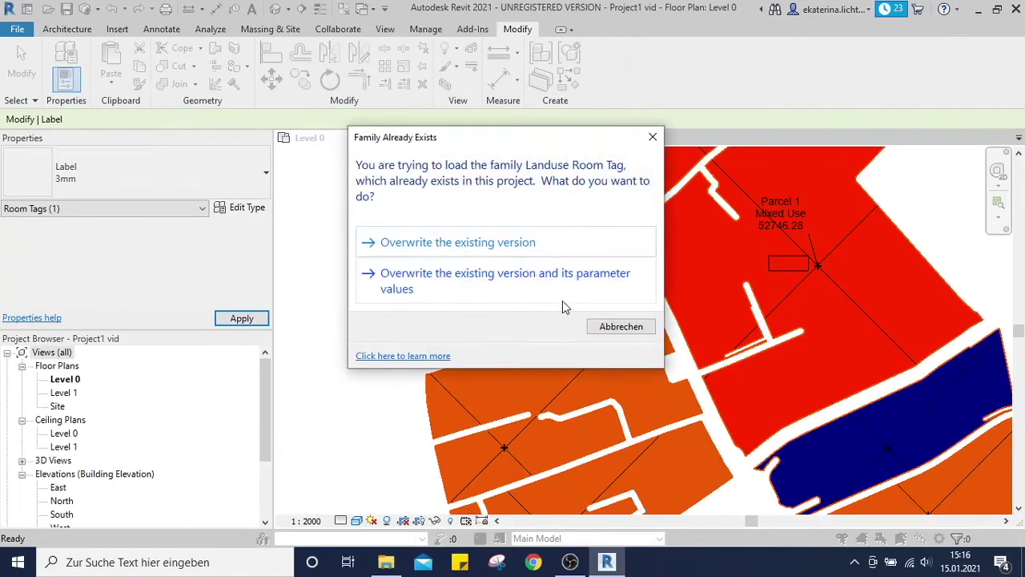
click(460, 285)
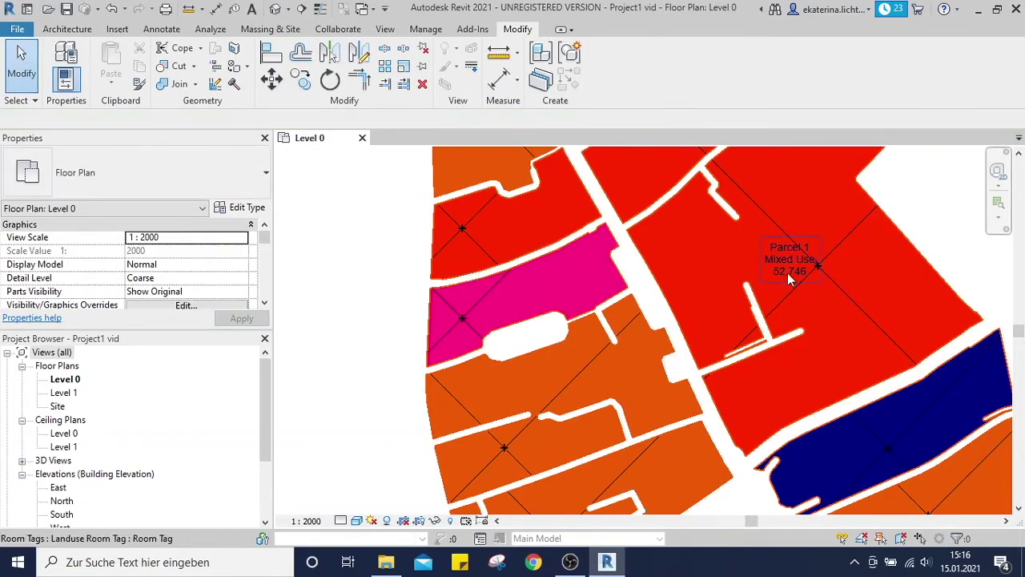
Step: Examine the updated land use tag on the Parcel 1 mixed-use area within the Level 0 site plan
middle_drag(799, 314, 693, 244)
scroll(692, 243, down, 4)
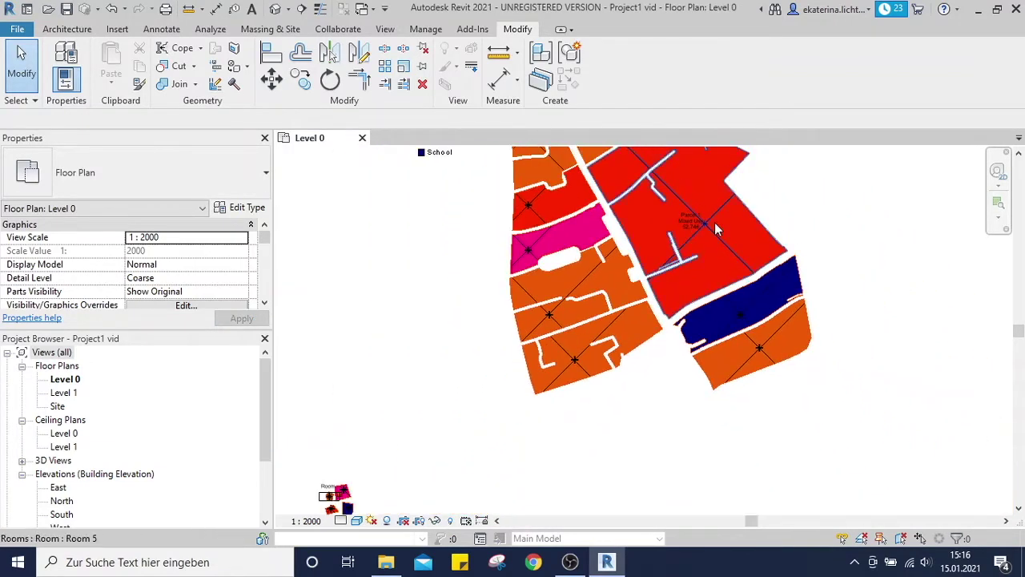
scroll(697, 225, up, 4)
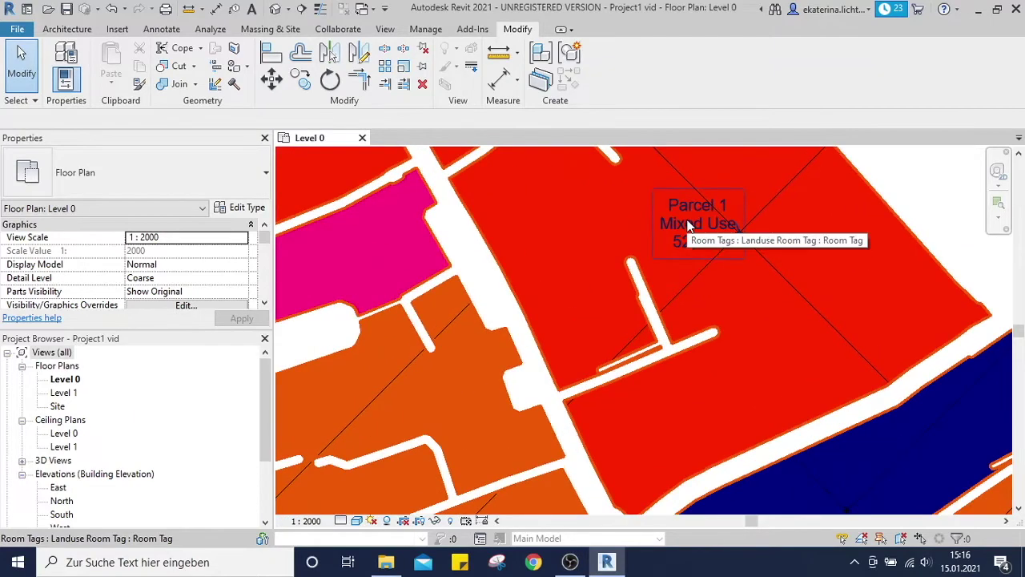
click(660, 211)
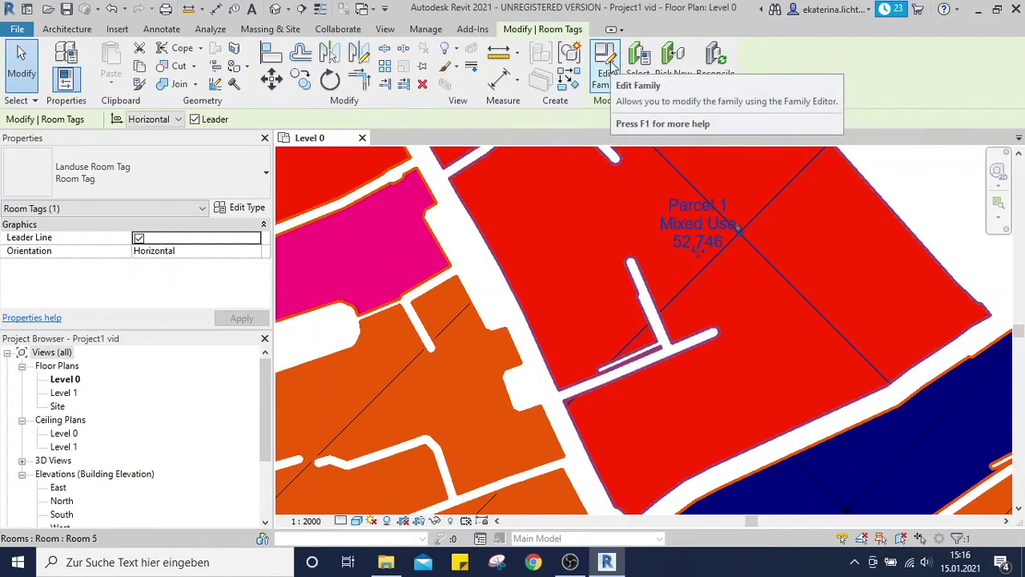
scroll(704, 229, down, 3)
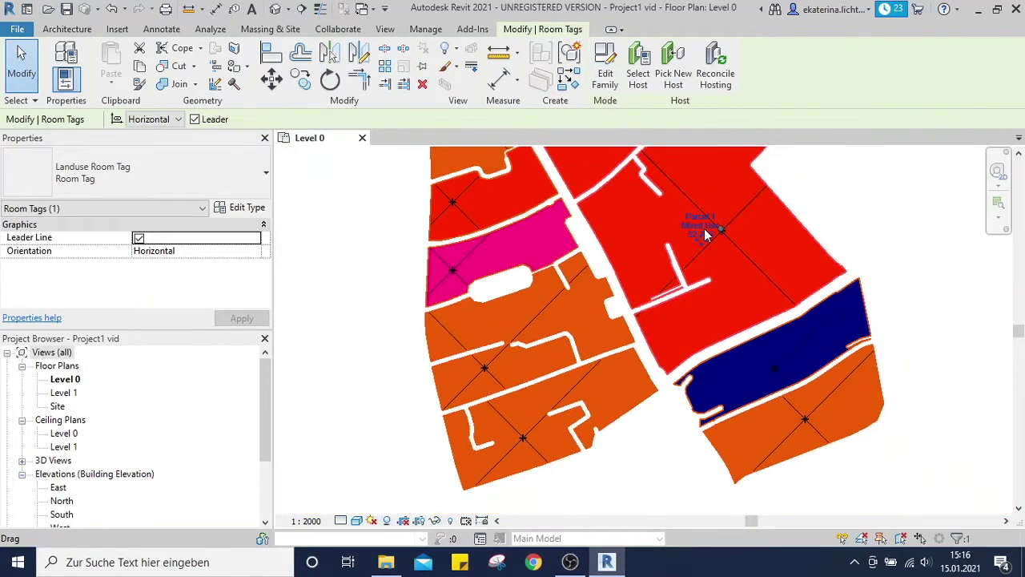
scroll(704, 232, down, 4)
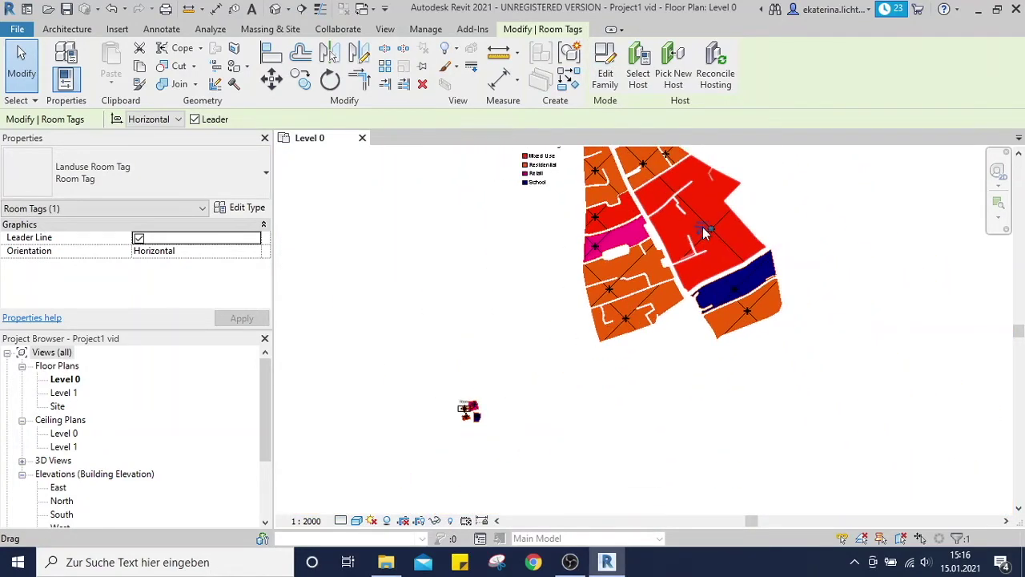
middle_drag(703, 228, 679, 265)
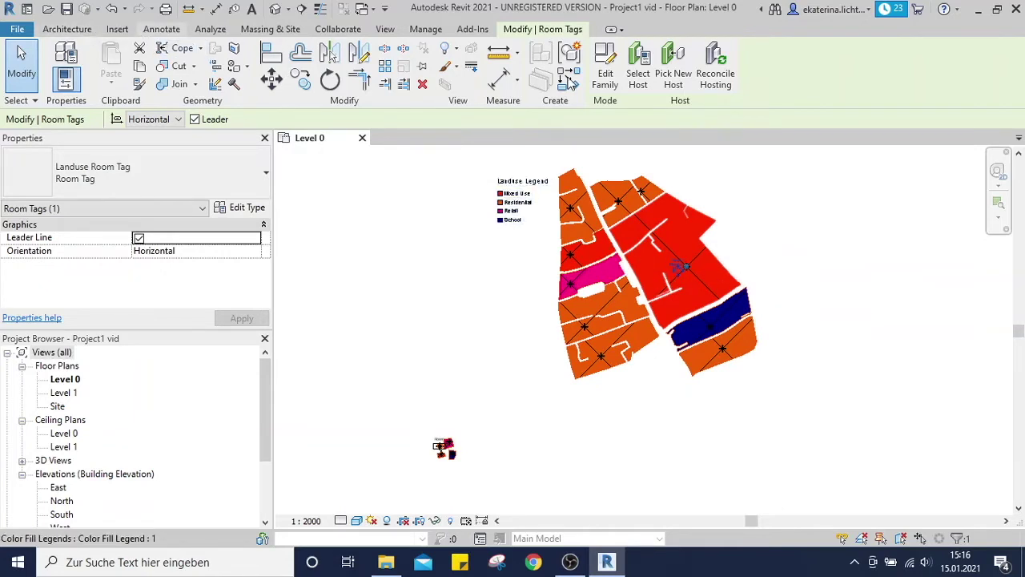
scroll(570, 80, up, 7)
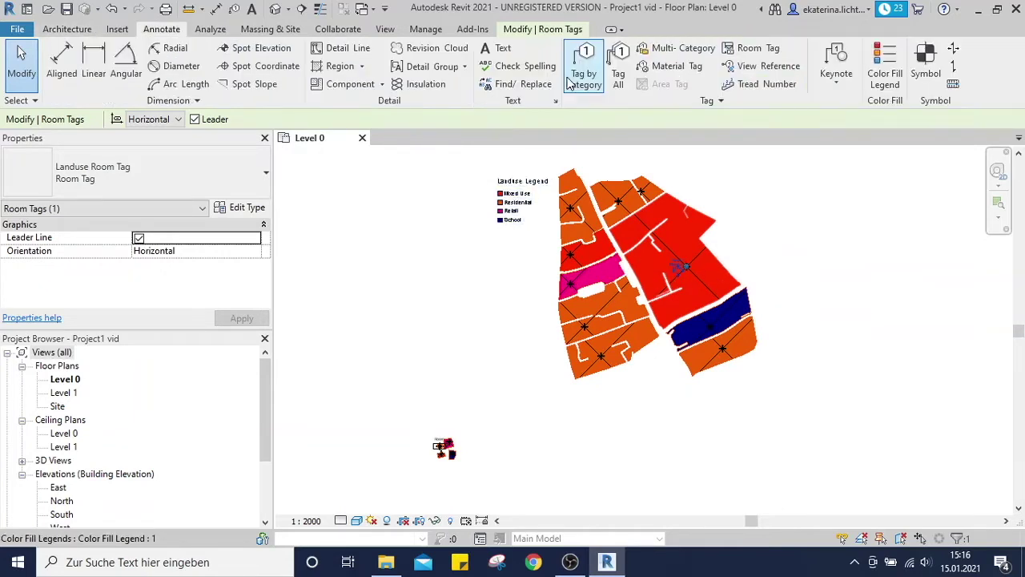
Step: Tag all untagged rooms in the current view with Landuse Room Tag, using horizontal orientation and no leader
click(618, 70)
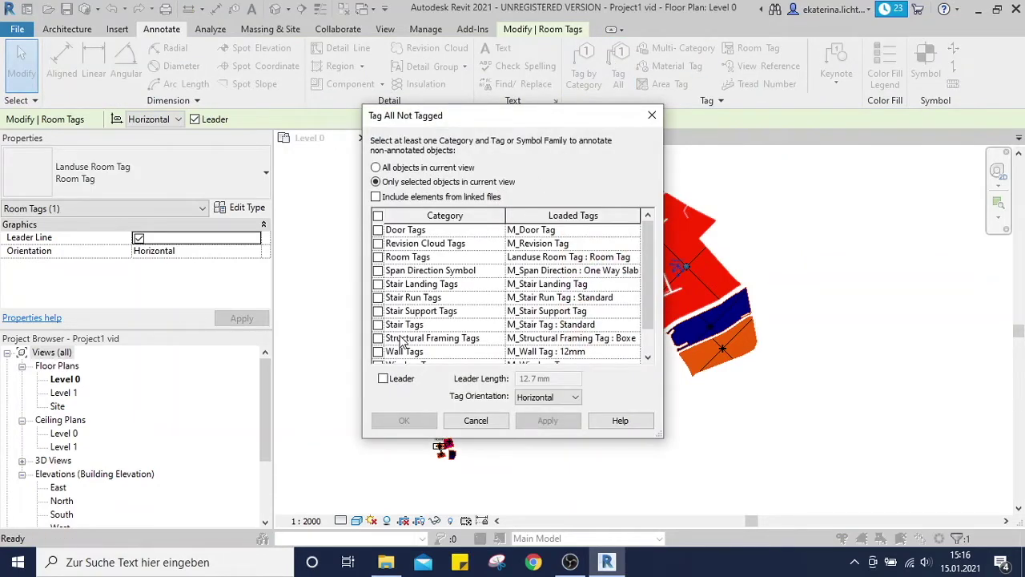
scroll(401, 343, down, 1)
scroll(392, 324, up, 1)
click(378, 257)
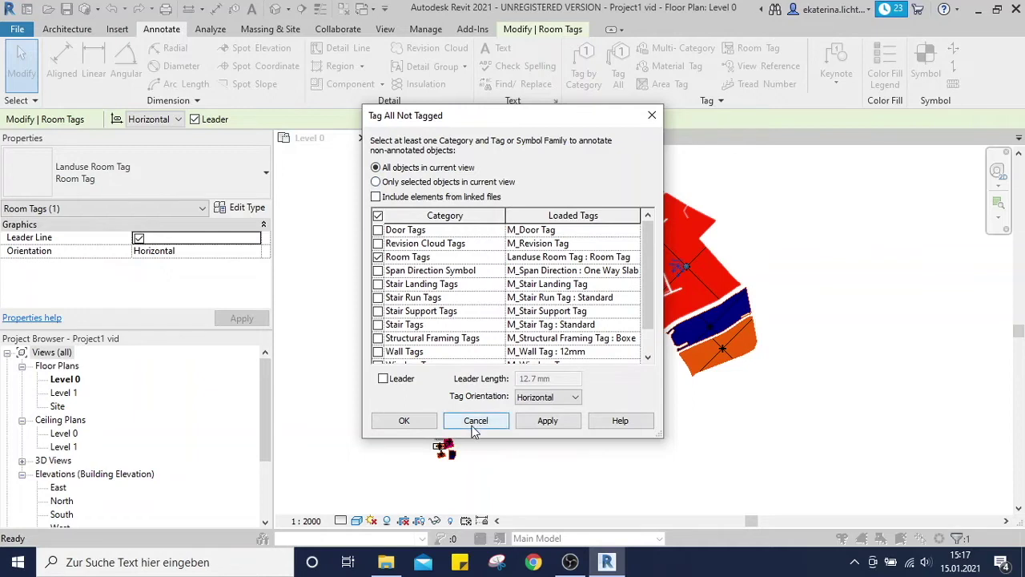
click(553, 422)
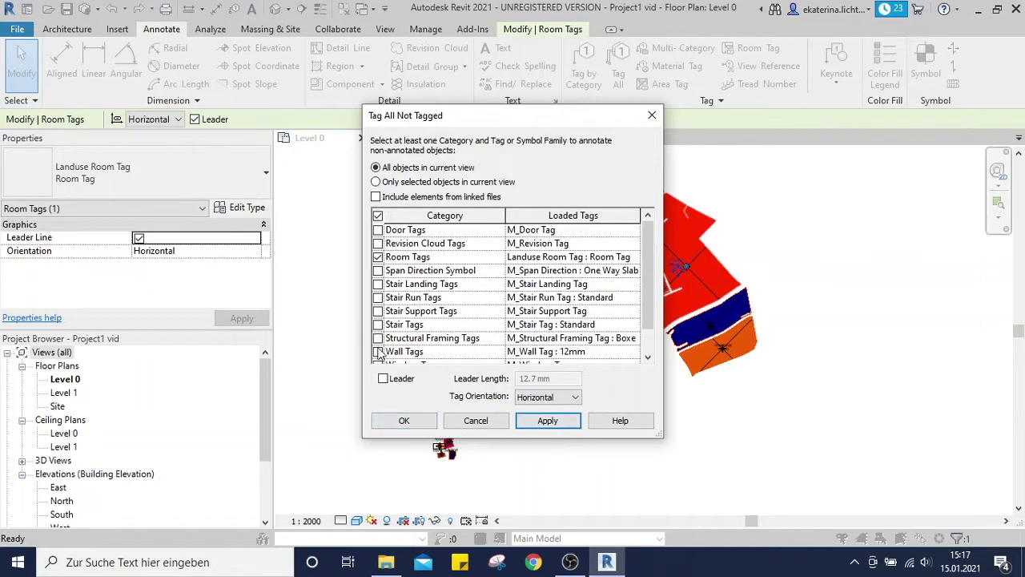
click(404, 421)
scroll(678, 330, up, 5)
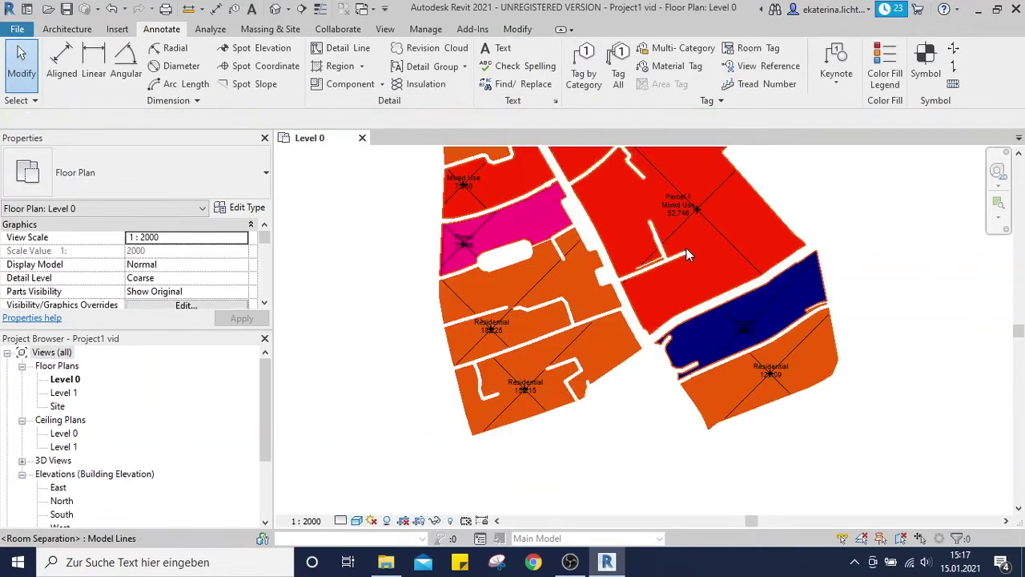
scroll(686, 149, down, 4)
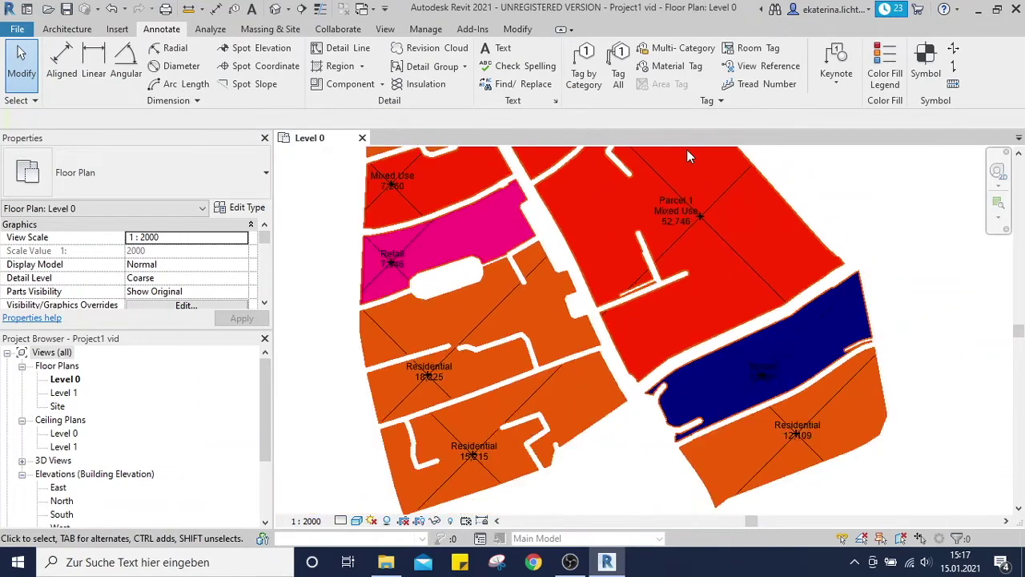
Step: Copy the small building mass from the sample group beside the Retail room onto the southern part of Parcel 1, about 677 m away
scroll(461, 347, up, 3)
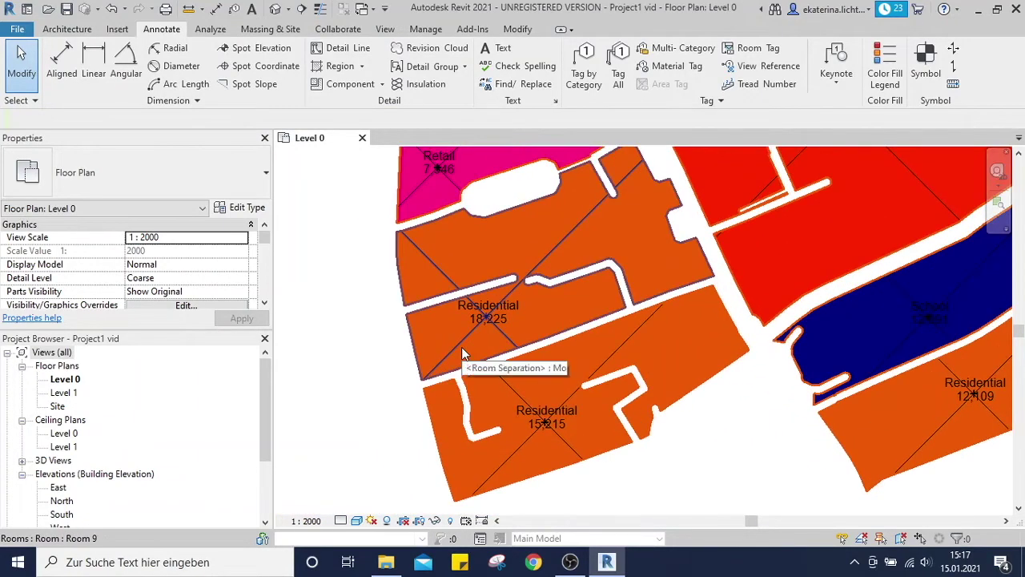
scroll(463, 353, down, 4)
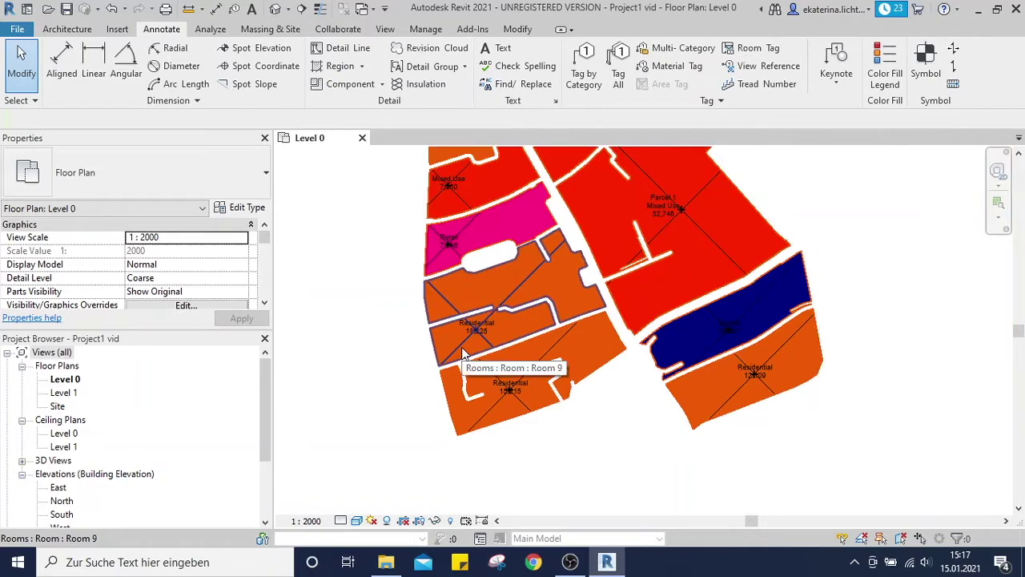
scroll(423, 407, down, 2)
middle_drag(497, 311, 581, 154)
scroll(446, 309, up, 5)
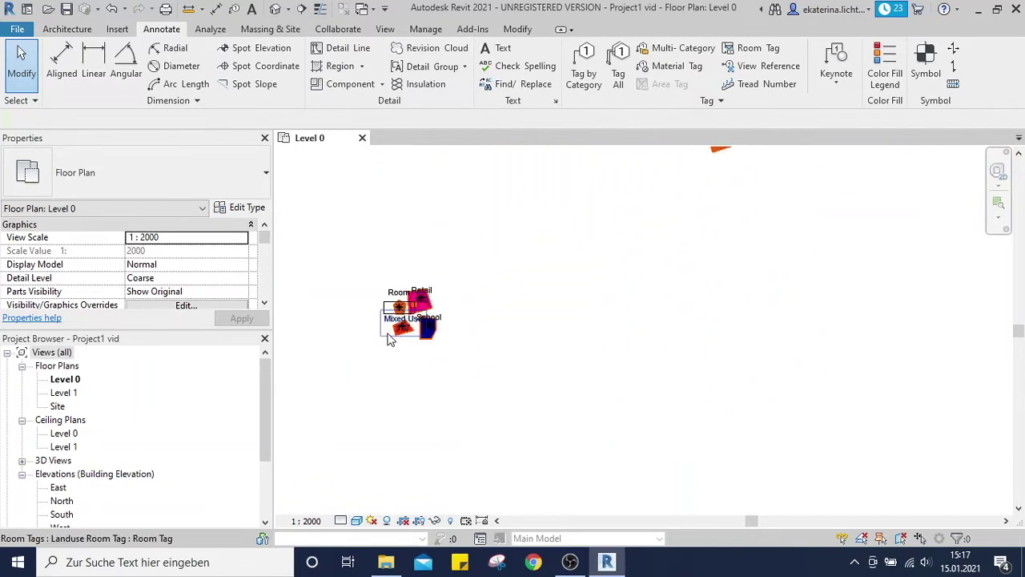
scroll(450, 258, up, 1)
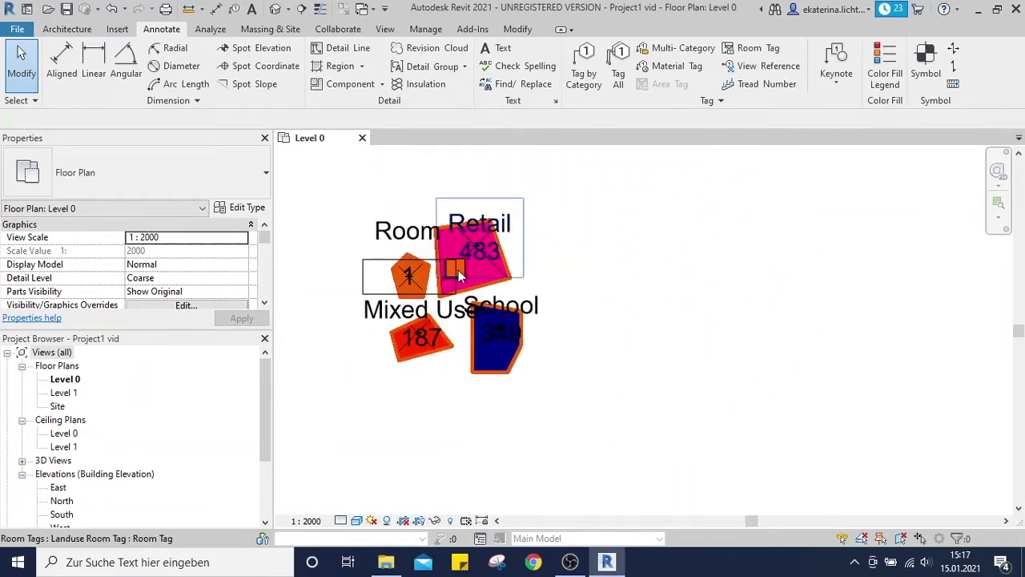
click(466, 275)
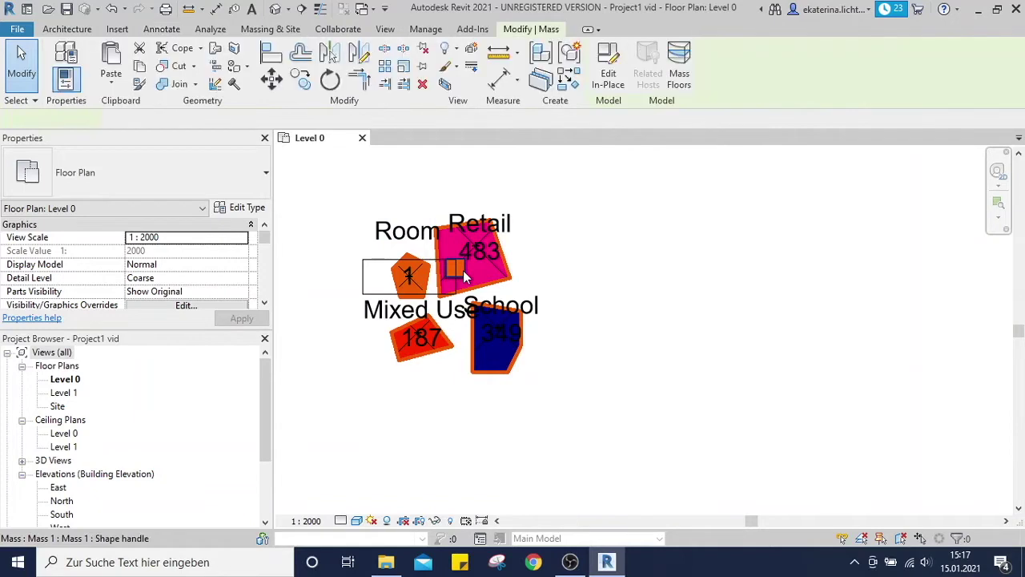
key(r)
key(o)
scroll(465, 275, down, 2)
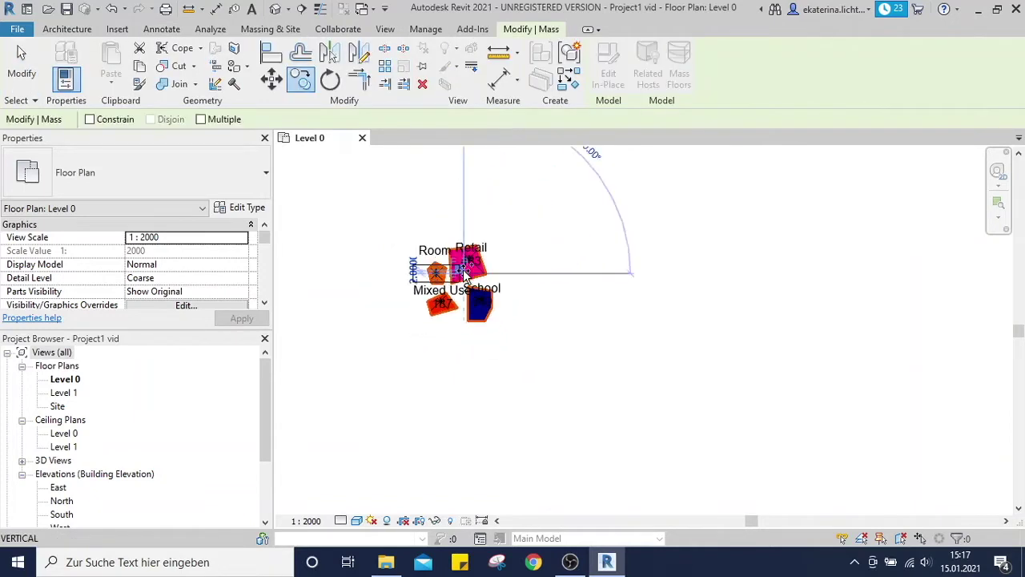
scroll(465, 274, down, 3)
middle_drag(710, 195, 647, 363)
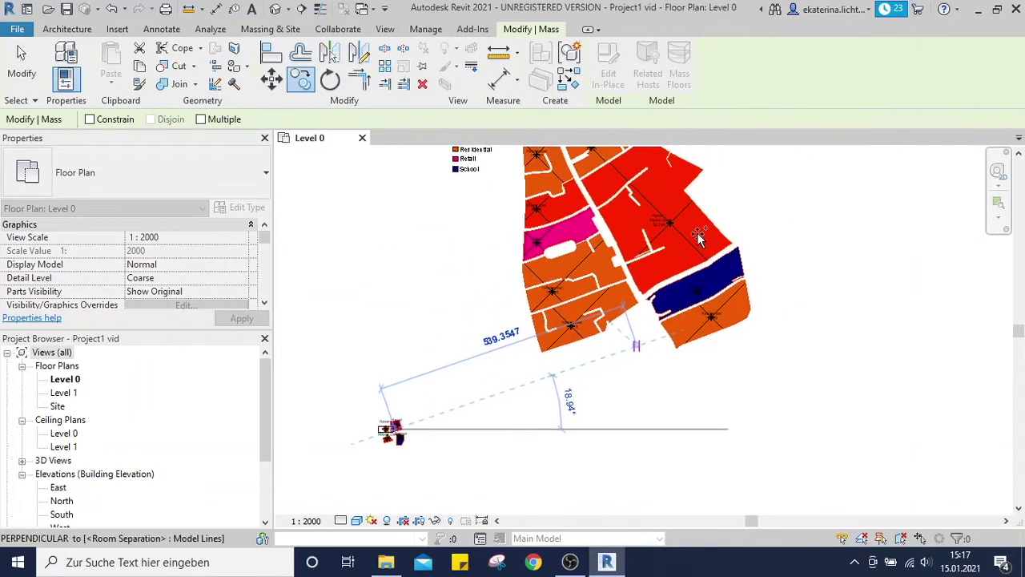
scroll(699, 238, up, 2)
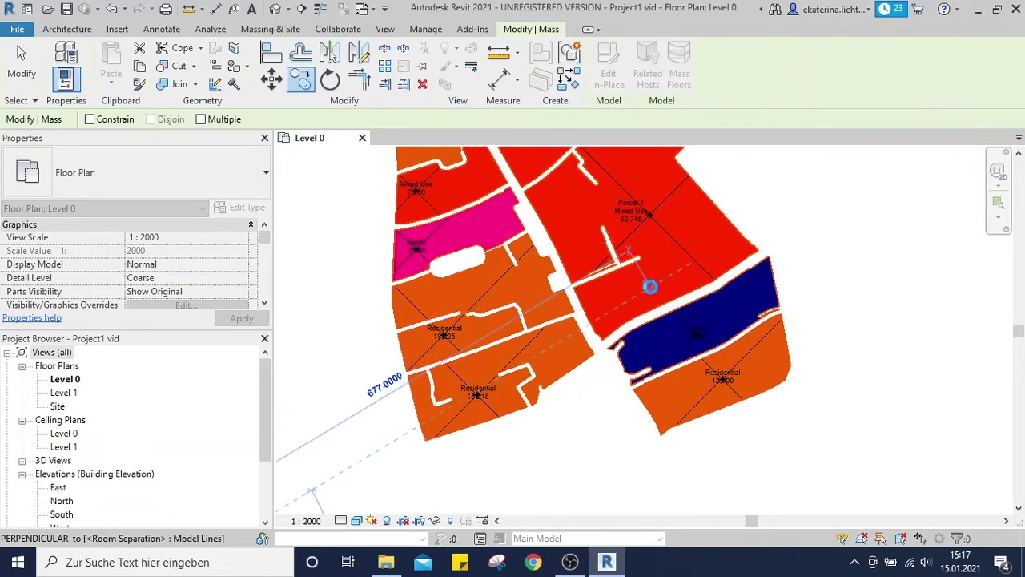
key(Escape)
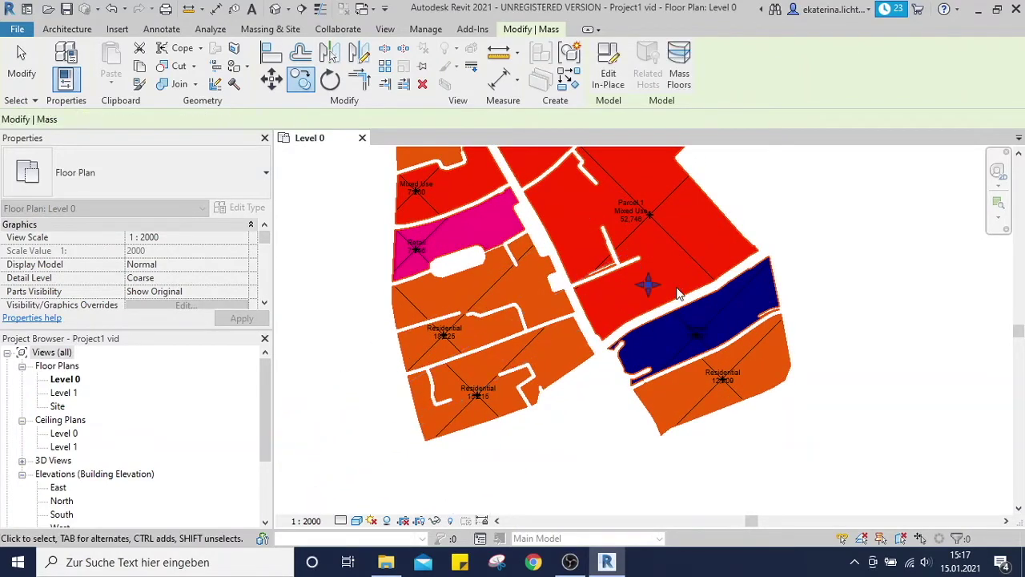
key(Escape)
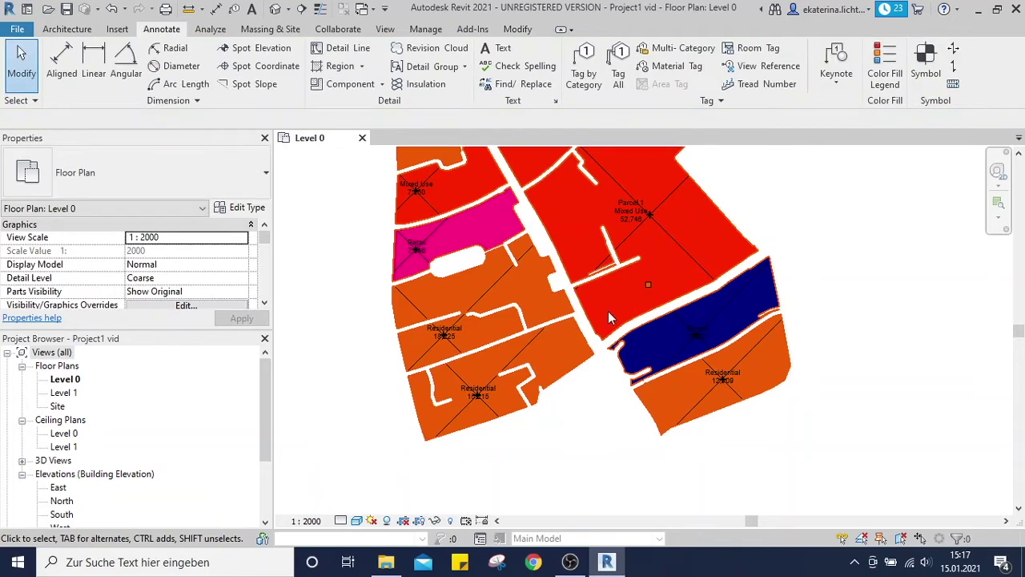
Step: Turn on the visibility of the imported cadmapper-hackney-england map in the Level 0 plan
key(v)
key(g)
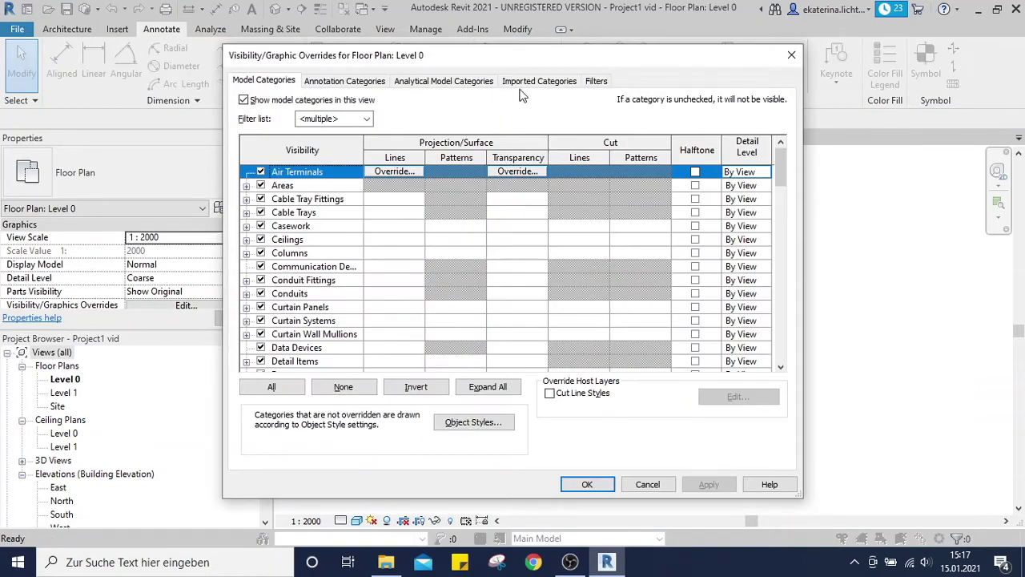
click(525, 82)
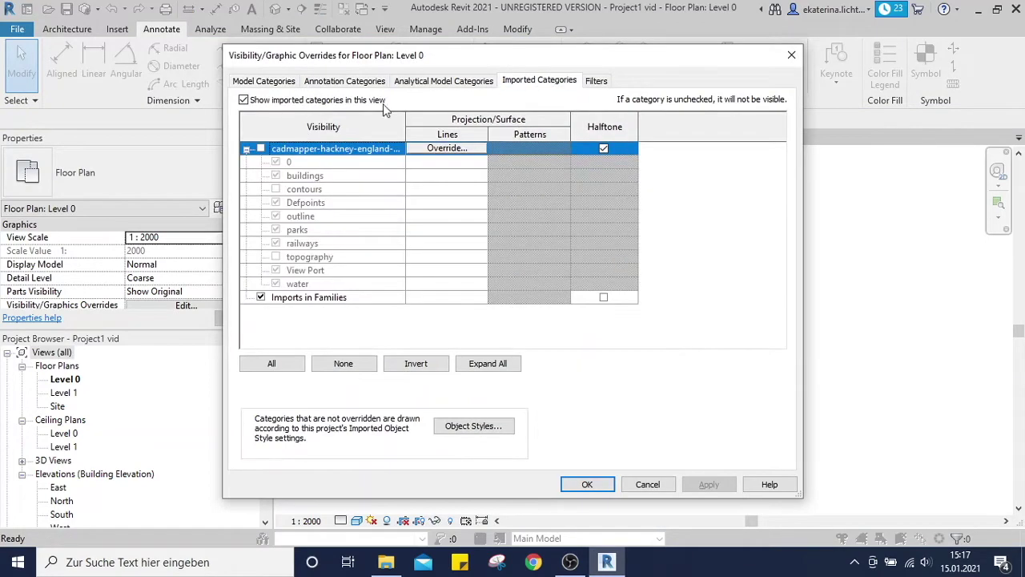
click(260, 149)
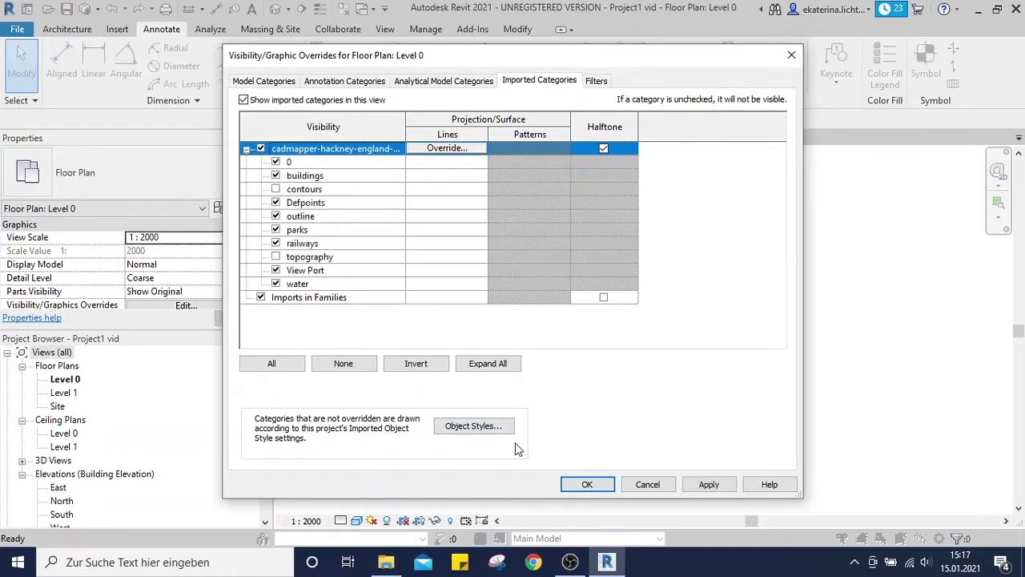
click(577, 482)
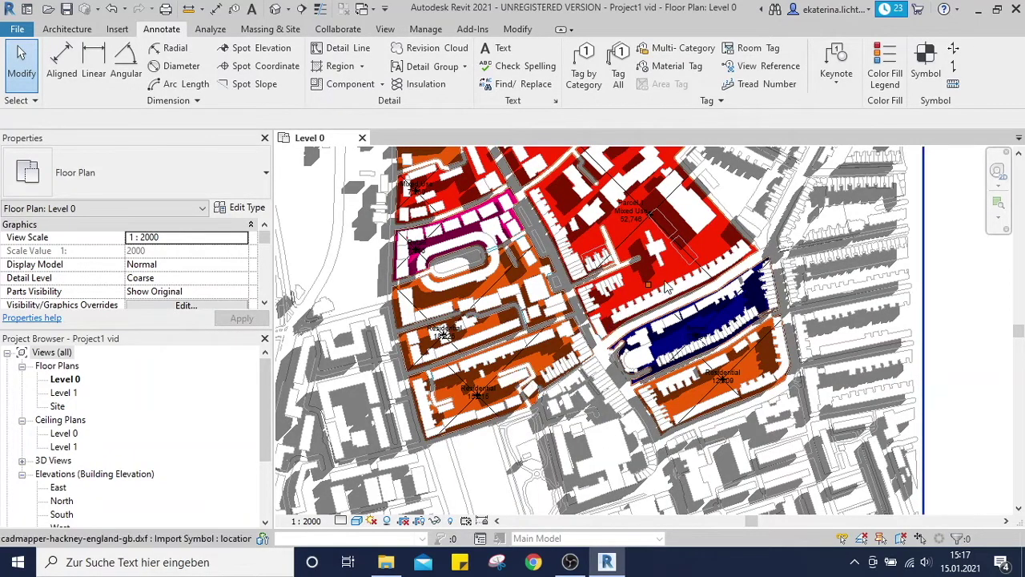
Step: Open the copied mass on Parcel 1 for in-place editing and enter profile editing for its form
scroll(665, 288, up, 3)
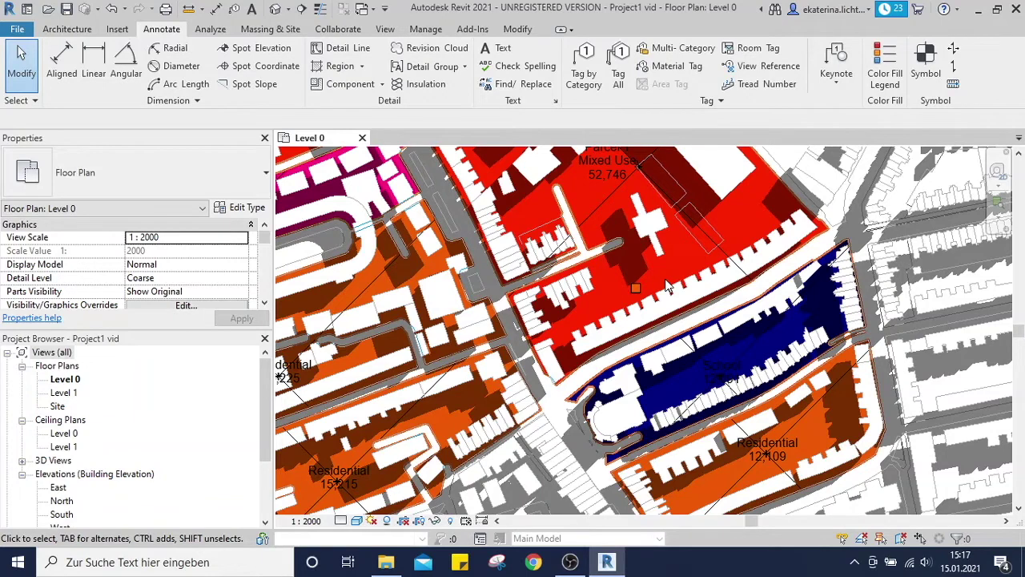
click(637, 292)
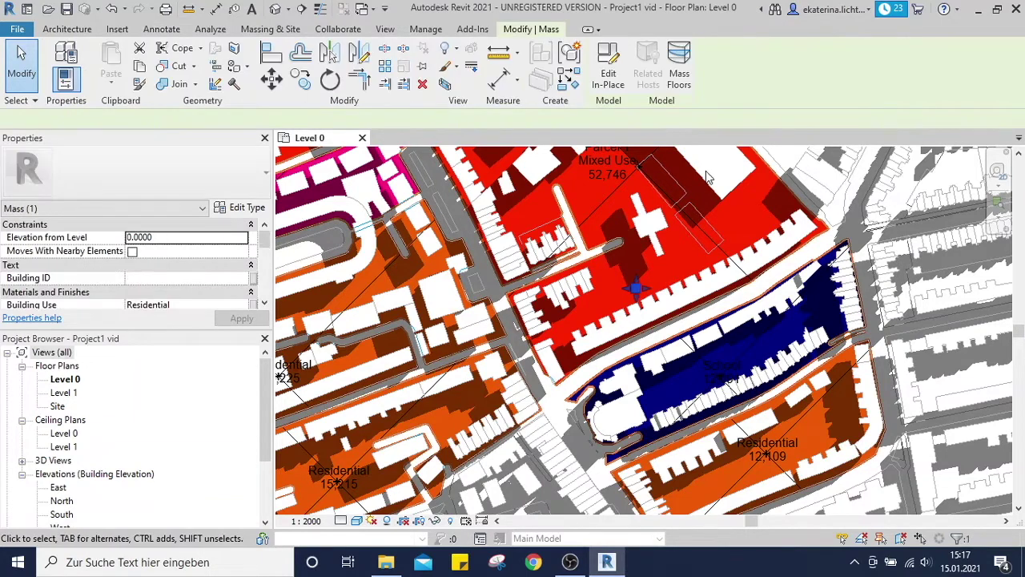
click(611, 78)
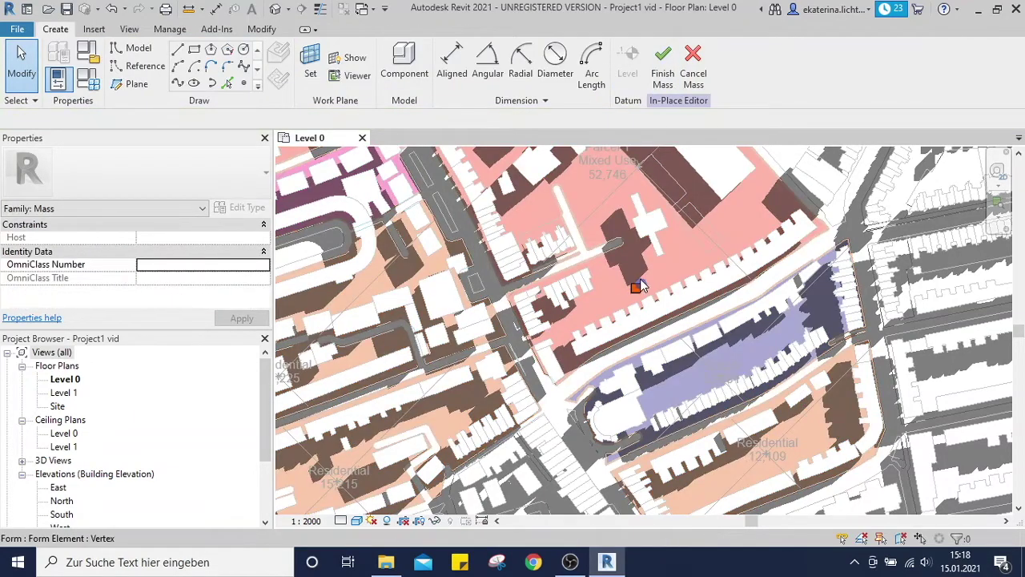
scroll(637, 290, up, 3)
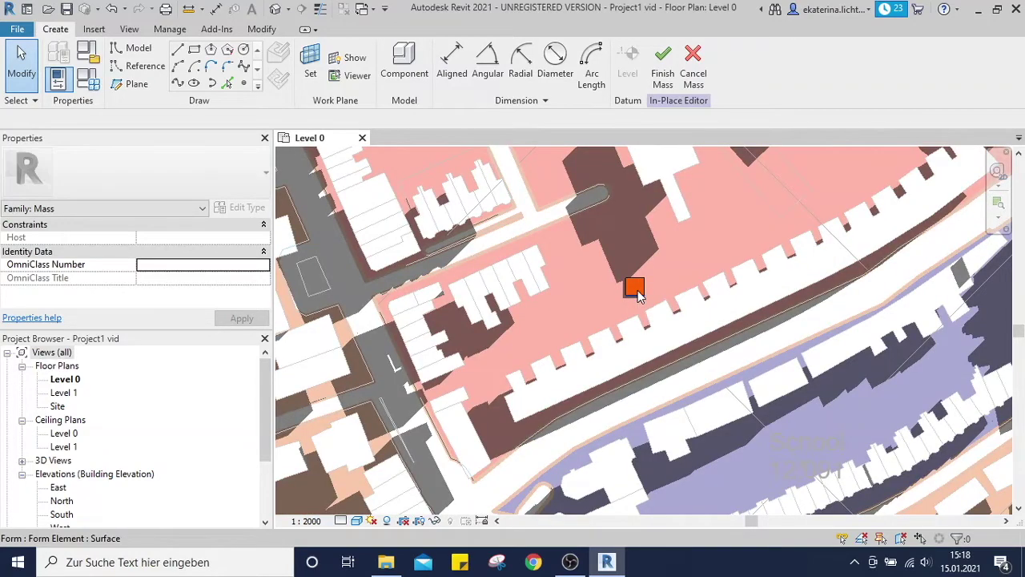
click(645, 295)
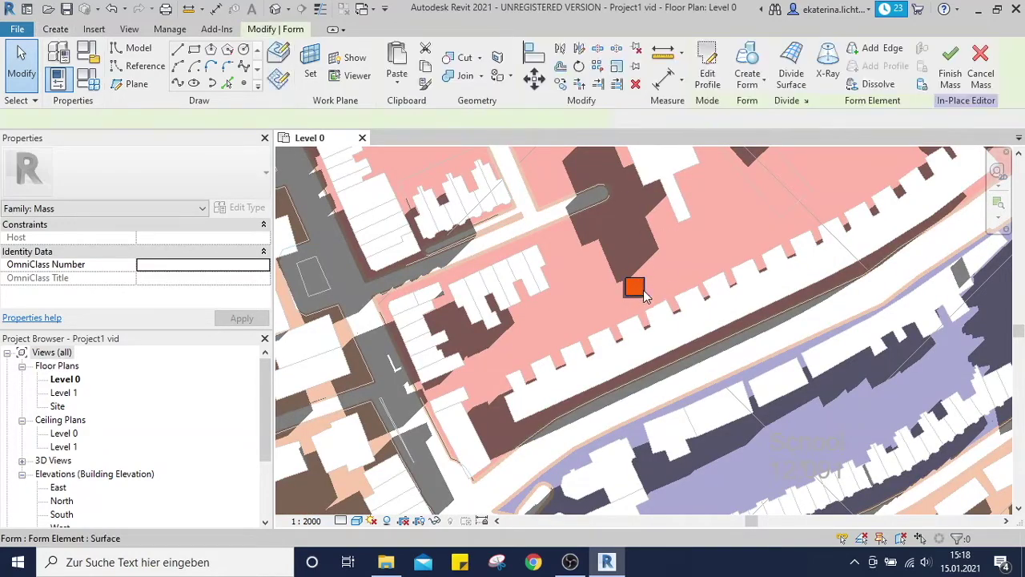
key(Escape)
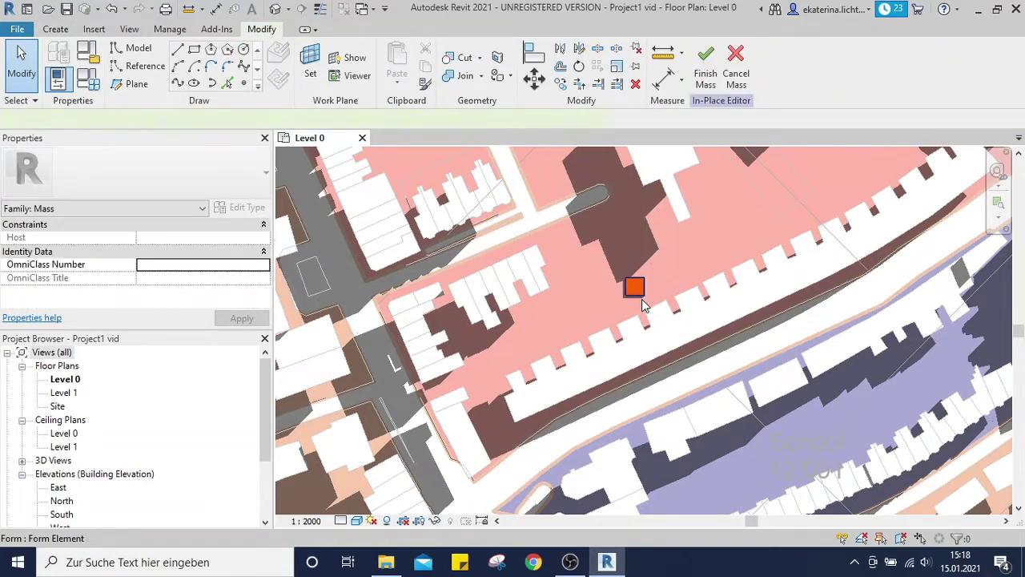
click(633, 284)
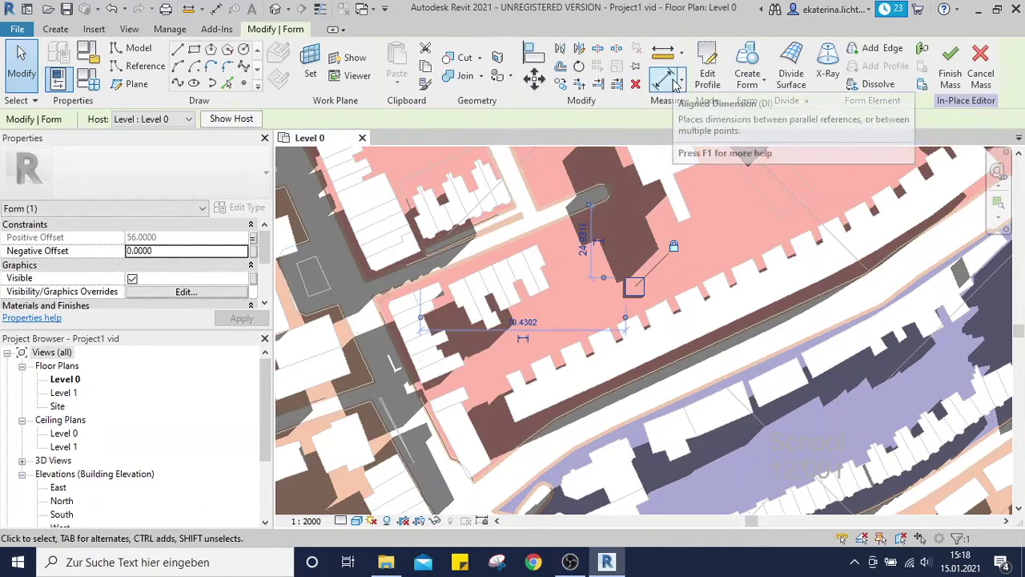
click(707, 68)
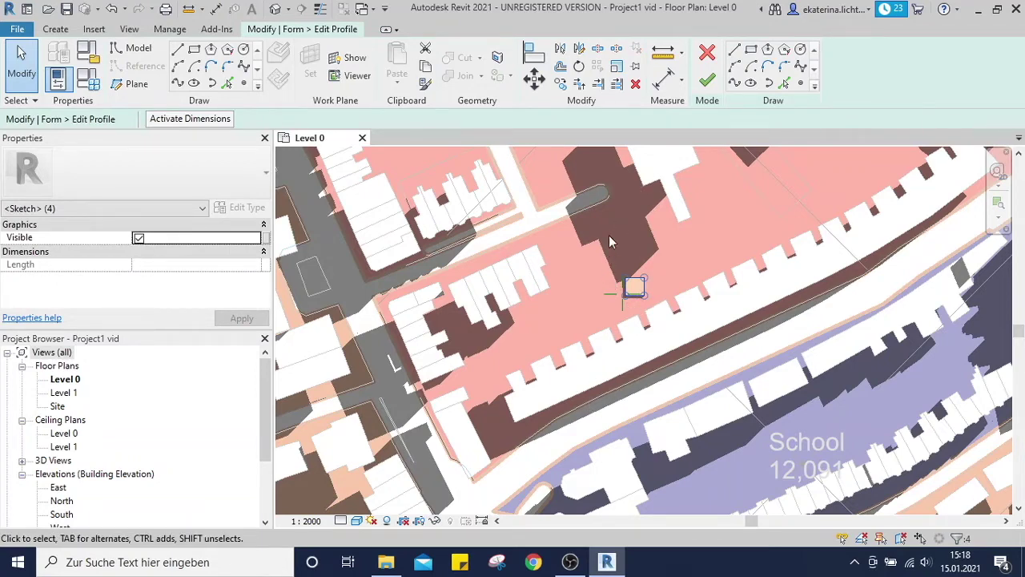
Step: Replace the square profile with the picked outline chain of the long terraced building on Parcel 1's southern edge, and finish the mass
click(745, 158)
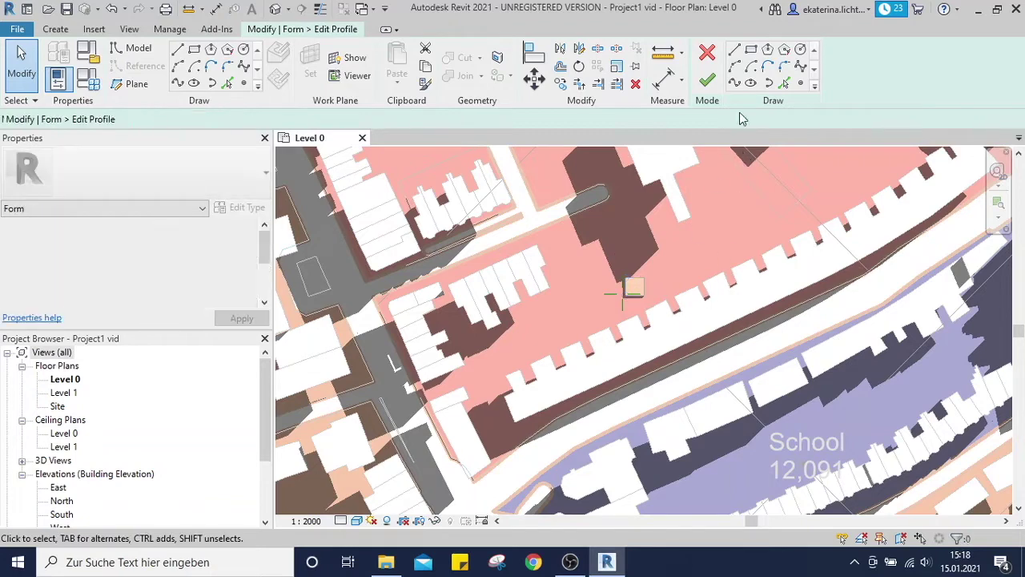
click(785, 84)
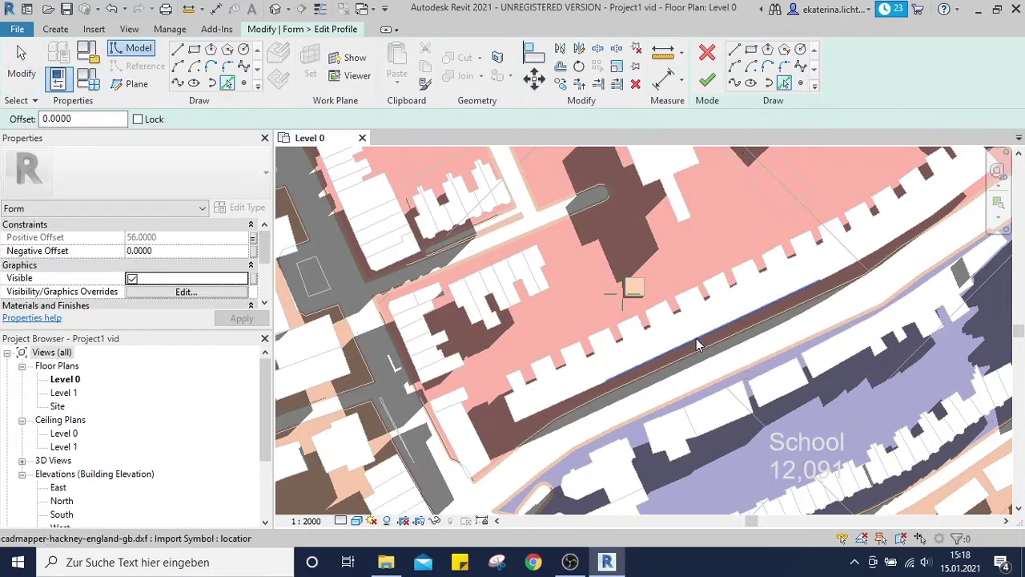
key(Tab)
click(695, 339)
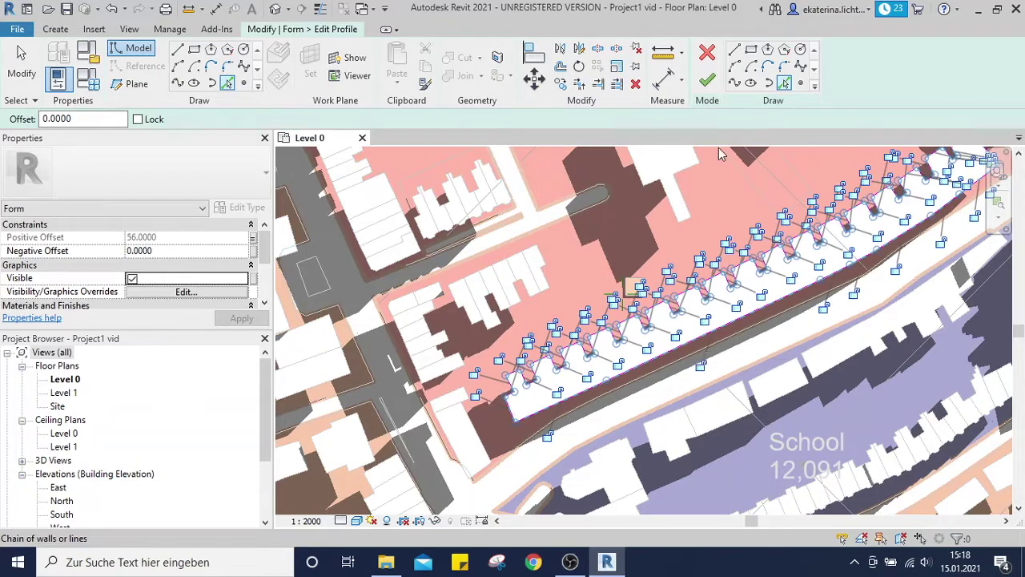
click(708, 81)
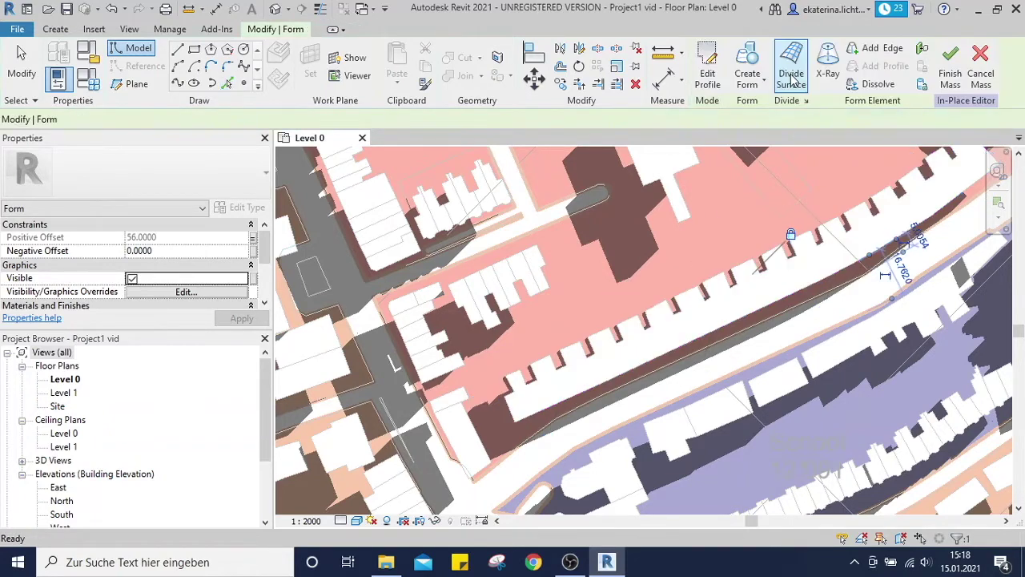
click(951, 69)
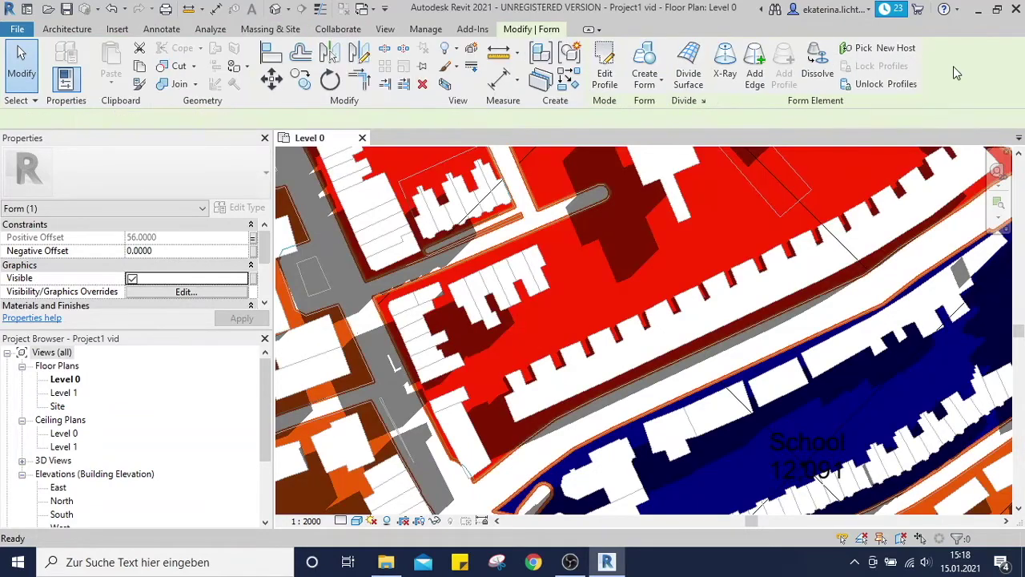
Step: Hide the imported cadmapper-hackney-england-gb.dxf map in the Level 0 view
scroll(561, 291, down, 2)
middle_drag(561, 291, 474, 311)
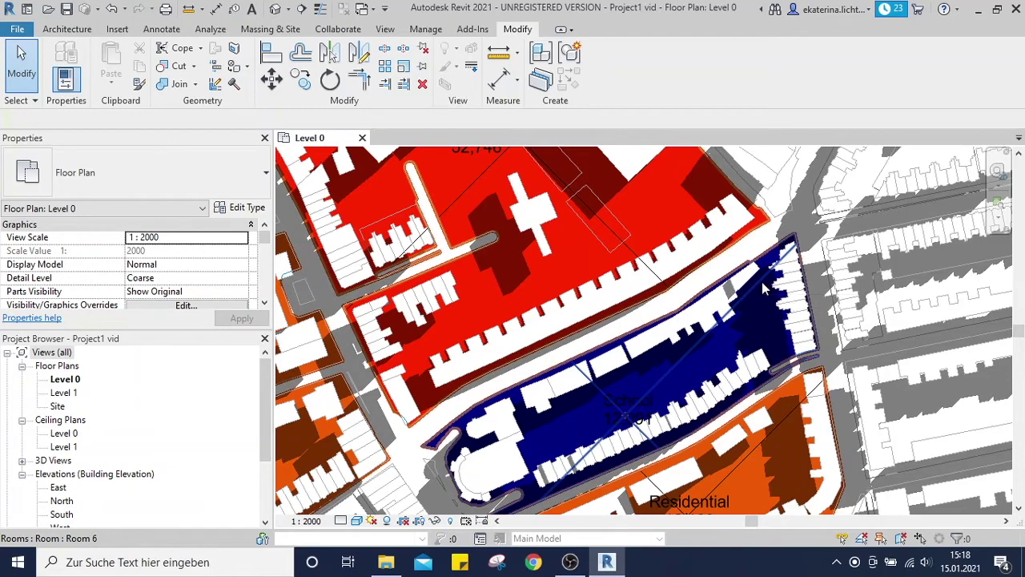
click(606, 313)
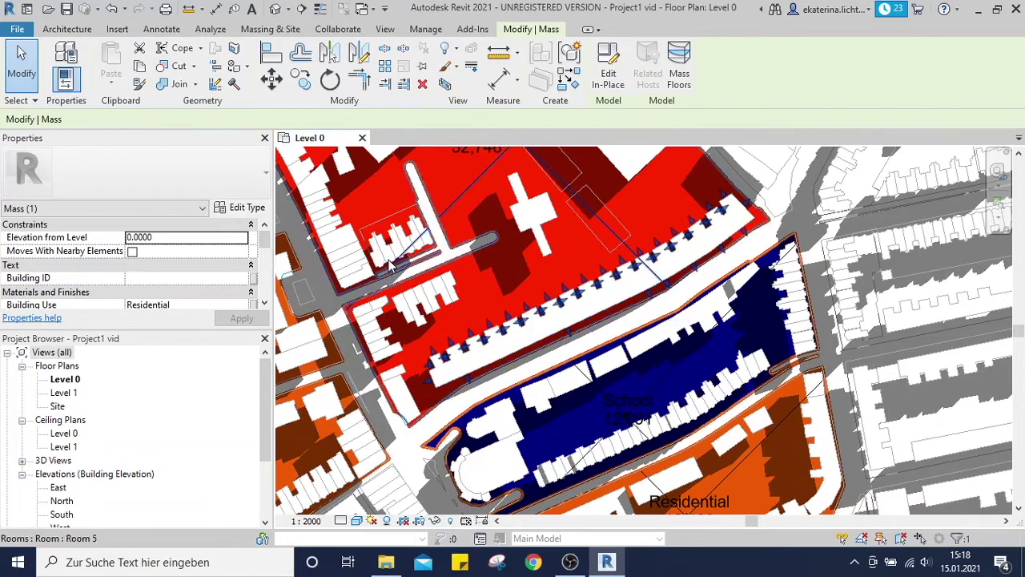
click(439, 295)
right_click(439, 294)
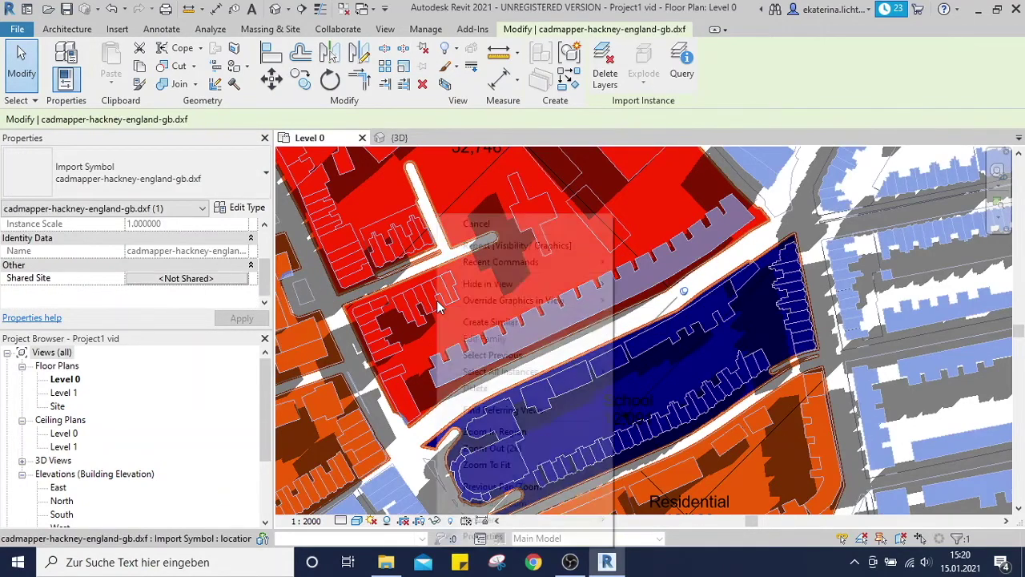
mouse_move(606, 284)
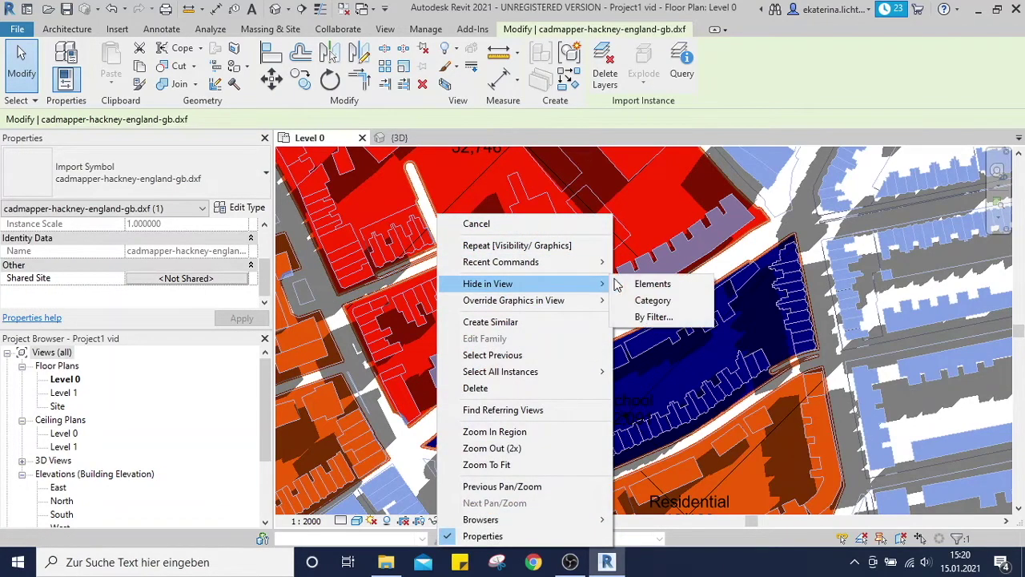
click(655, 308)
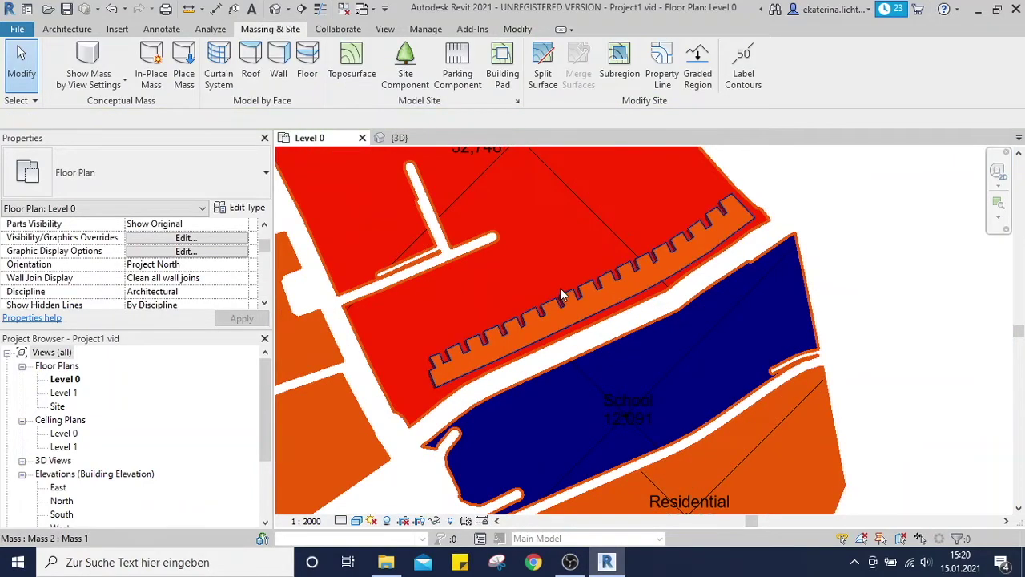
Step: Copy the long terraced mass from Parcel 1 to the empty area east of the parcels
click(567, 296)
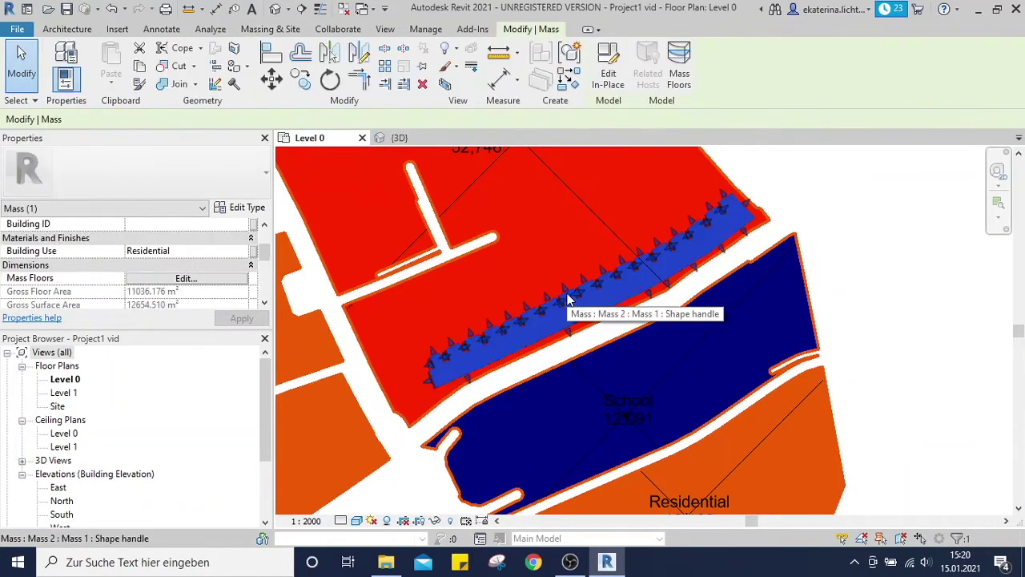
scroll(567, 294, down, 5)
middle_drag(538, 264, 565, 326)
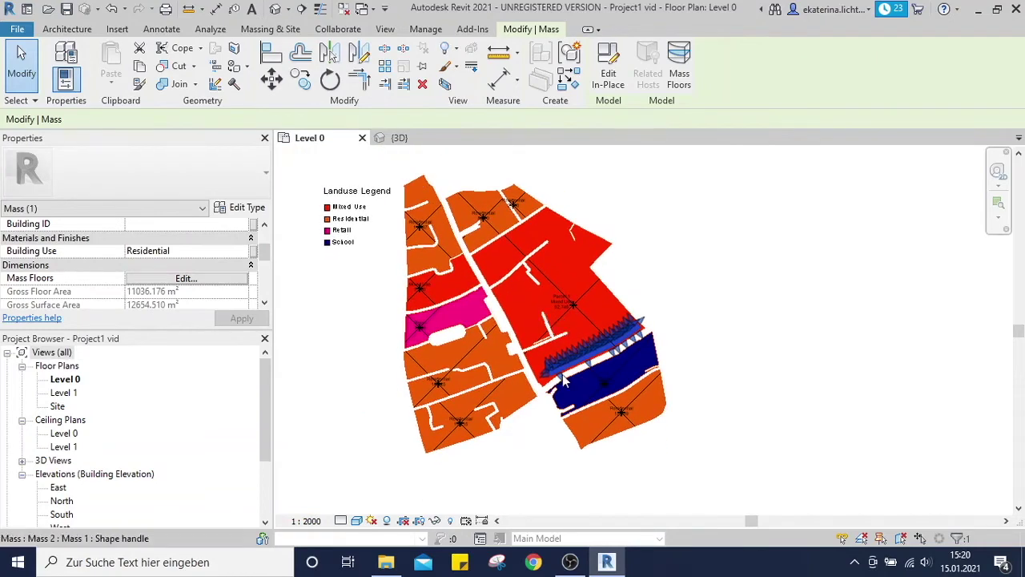
scroll(563, 358, up, 3)
key(c)
key(o)
click(600, 355)
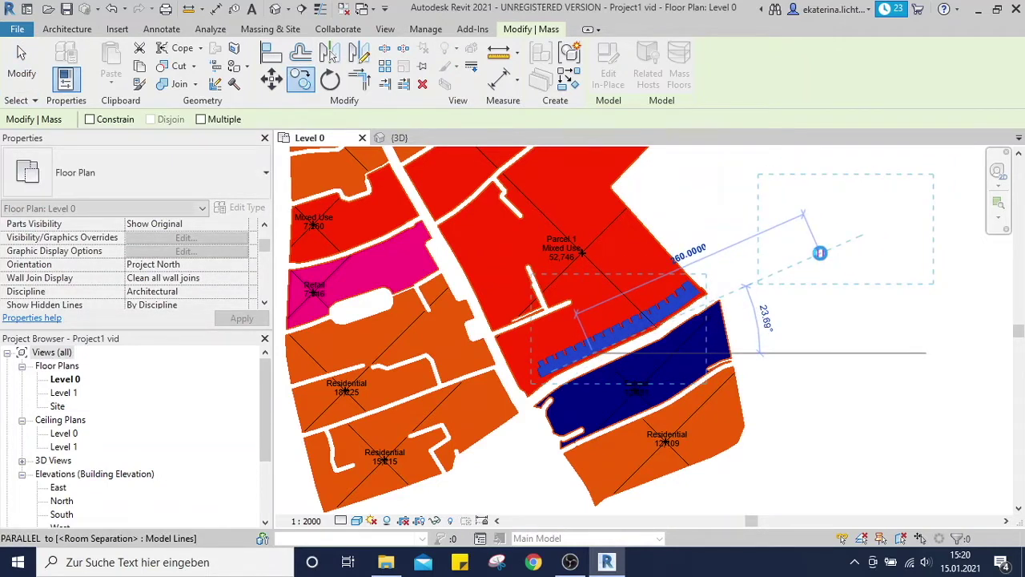
click(819, 253)
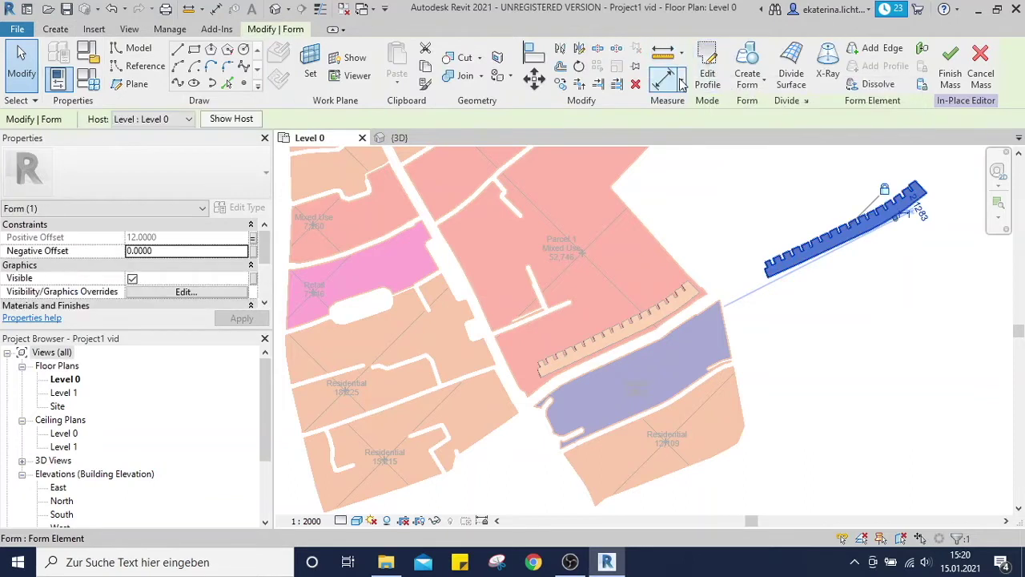
Step: Open the copied mass's form for in-place profile editing and delete its terraced outline
click(708, 76)
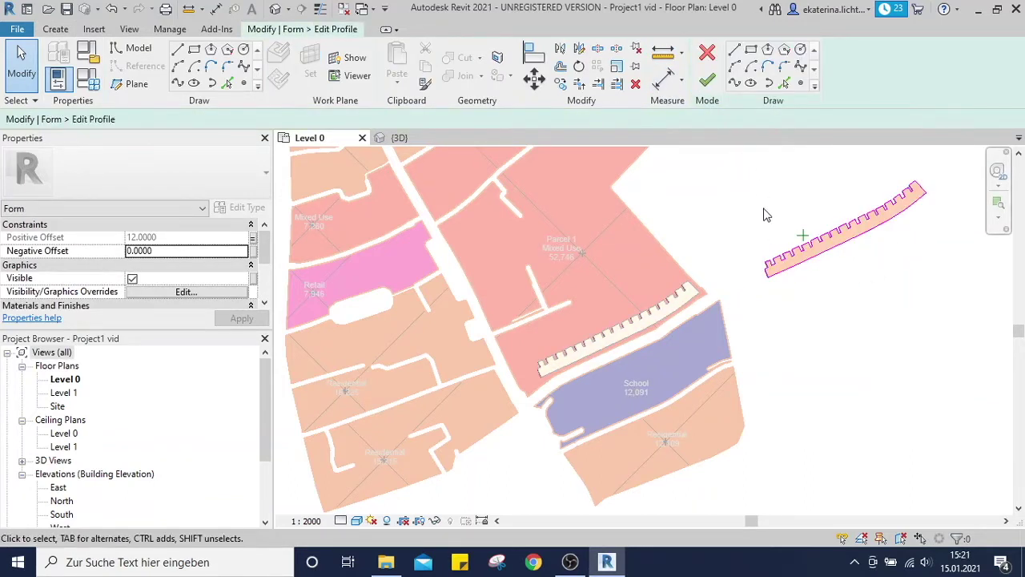
drag(744, 157, 909, 256)
drag(950, 320, 947, 315)
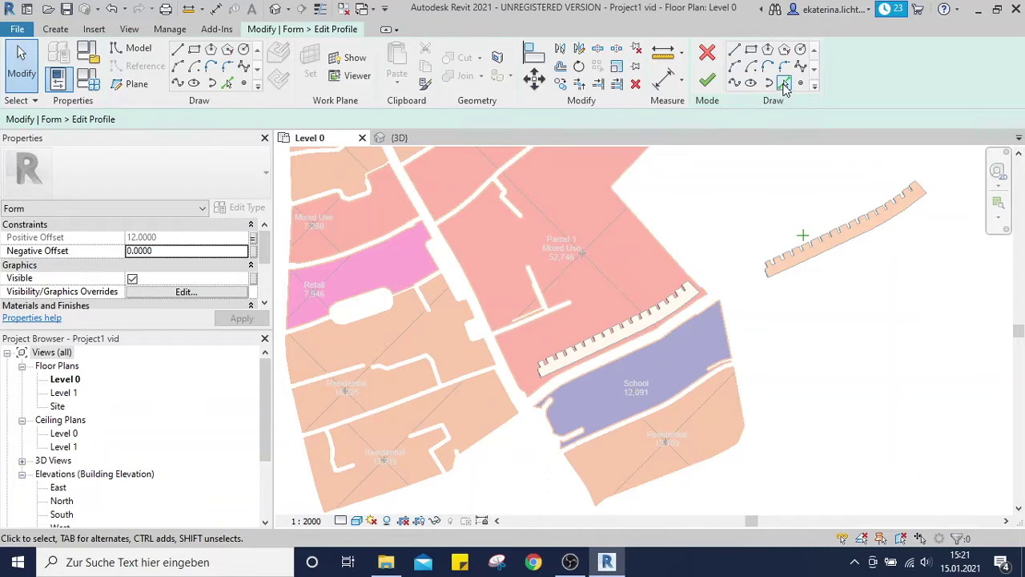
Step: Sketch a profile line about 61 m long along Parcel 1's southwestern edge, continued by a short line along the road to the north
click(735, 50)
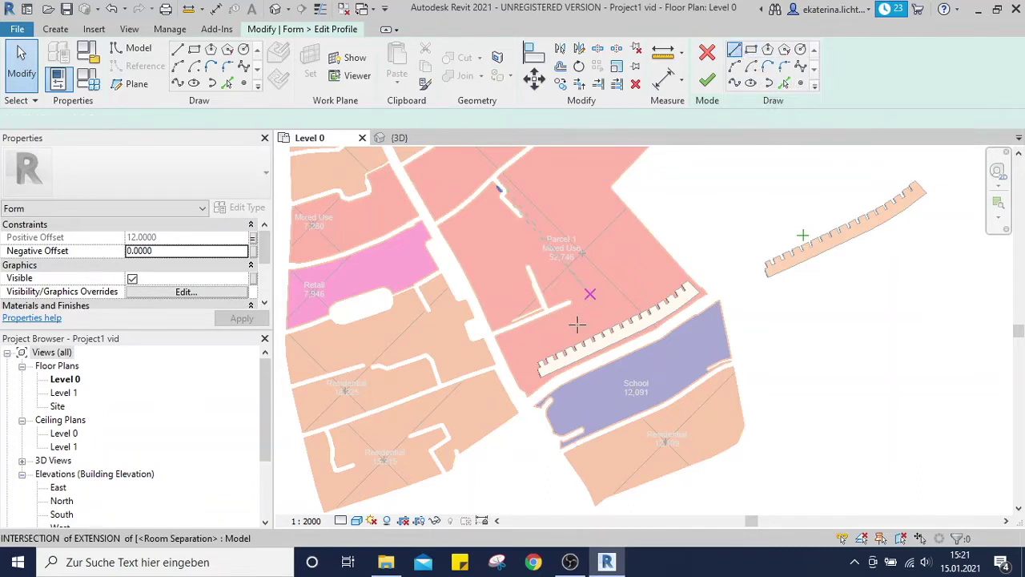
scroll(570, 328, up, 3)
click(493, 428)
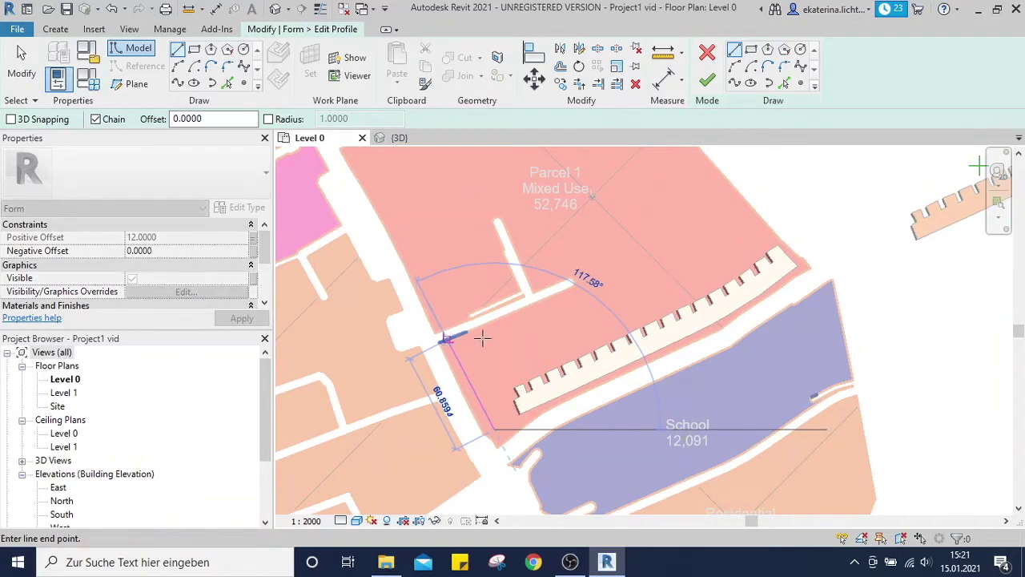
click(449, 340)
click(475, 326)
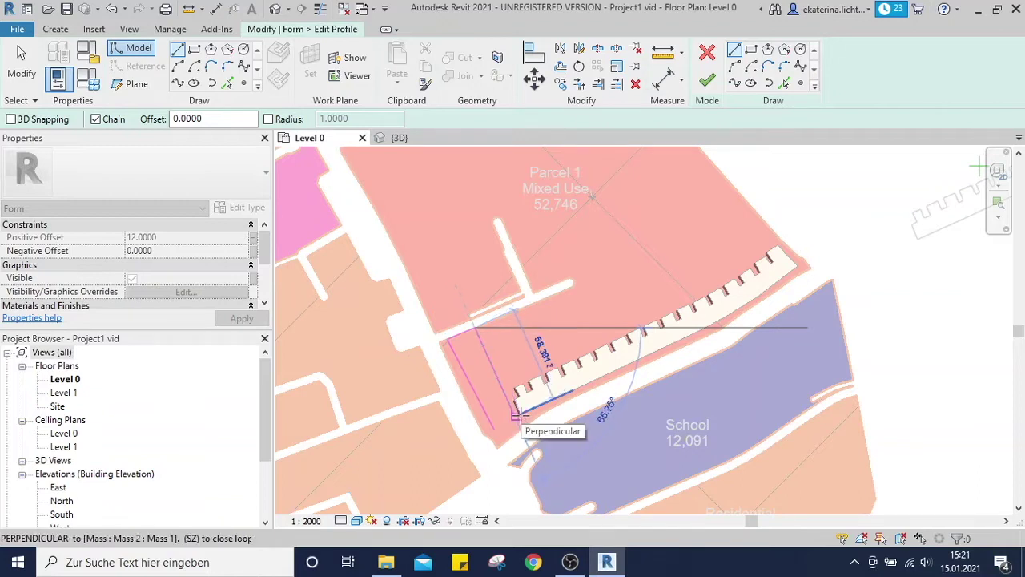
key(Escape)
Step: Offset a copy of the long profile line by 12 m into Parcel 1
key(o)
key(f)
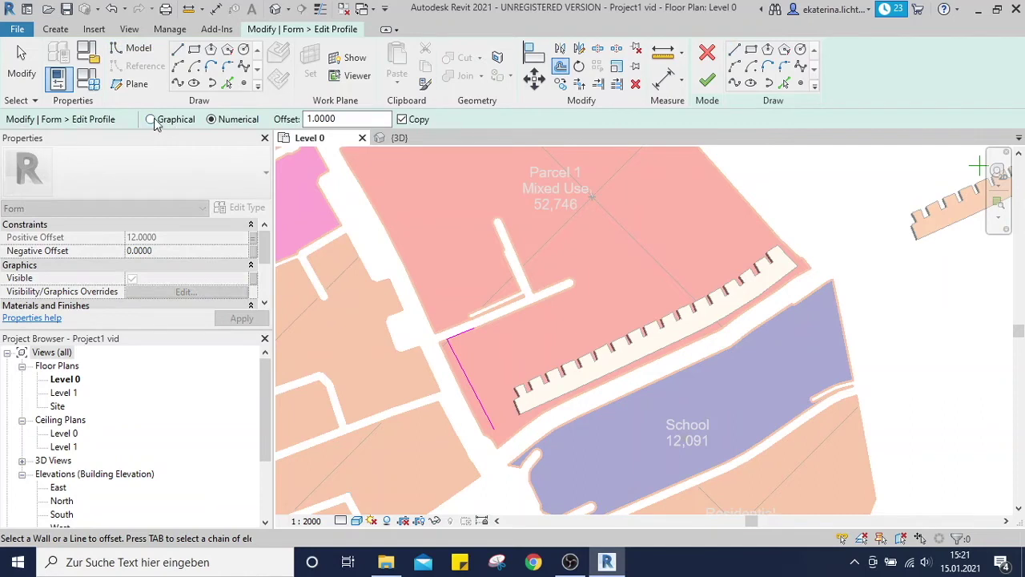
click(308, 118)
text(0)
text(2)
click(463, 369)
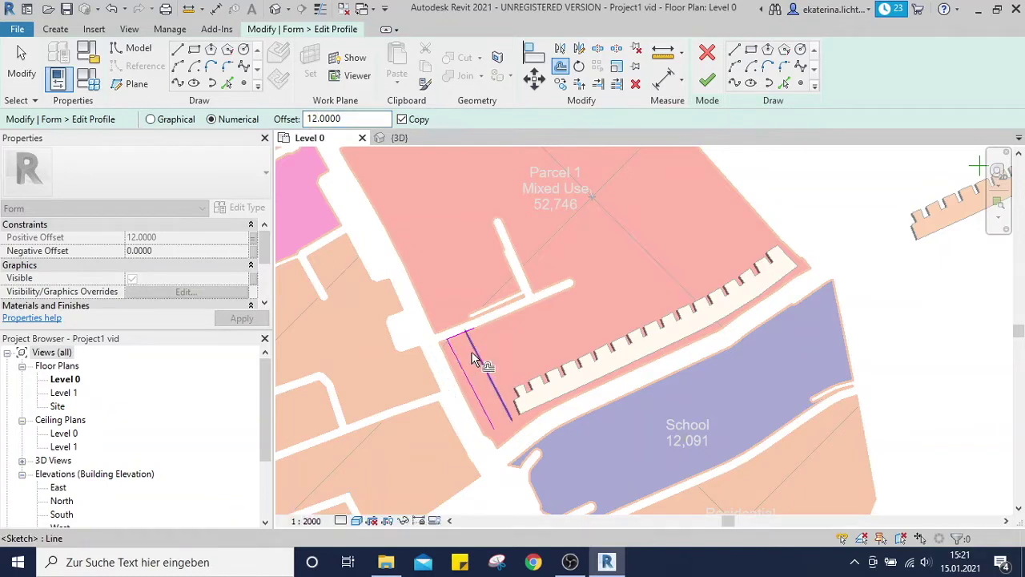
Step: Trim the short northern profile line and the offset line to a clean corner
key(Escape)
key(t)
key(r)
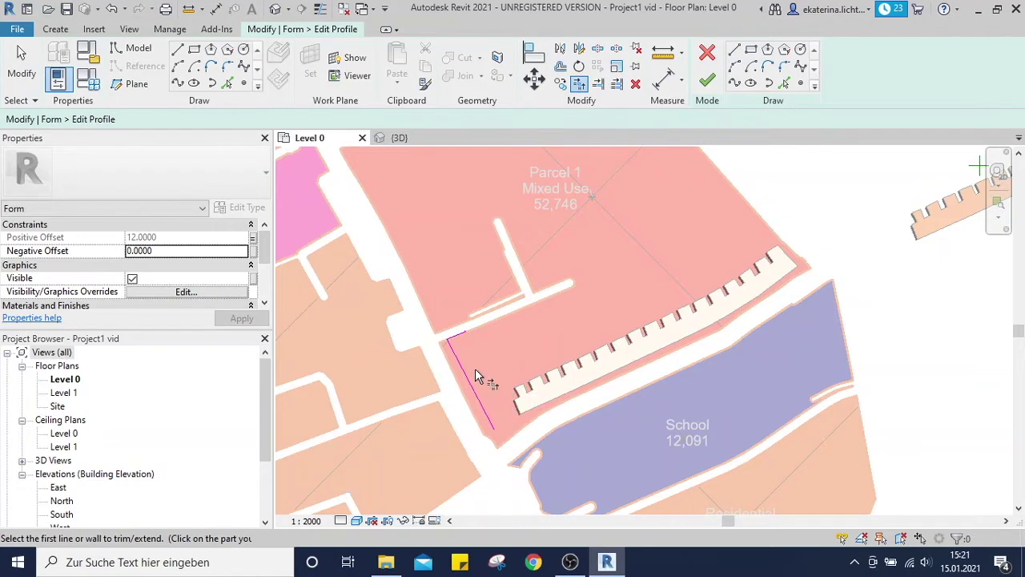
key(Escape)
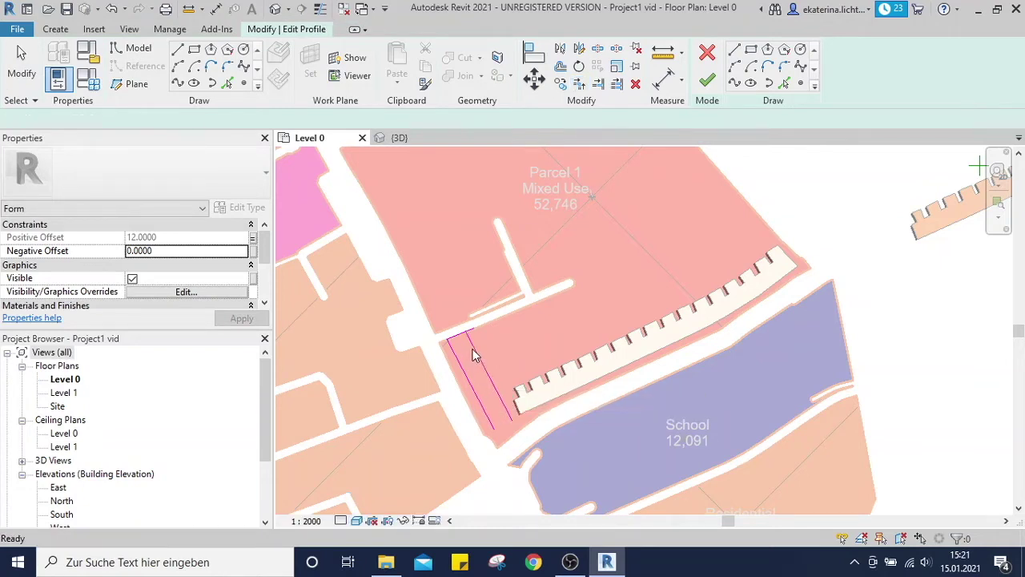
key(t)
key(r)
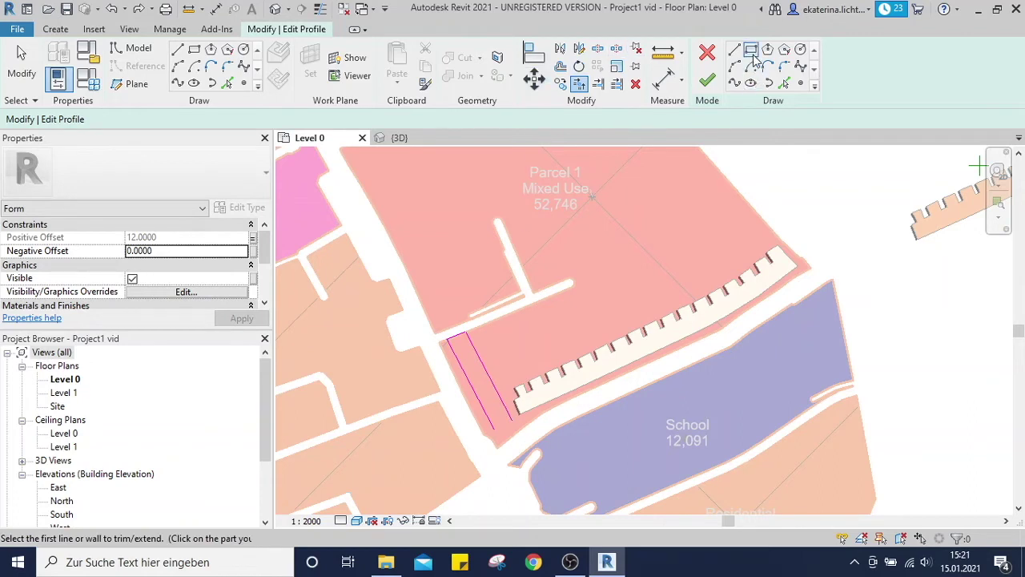
key(Escape)
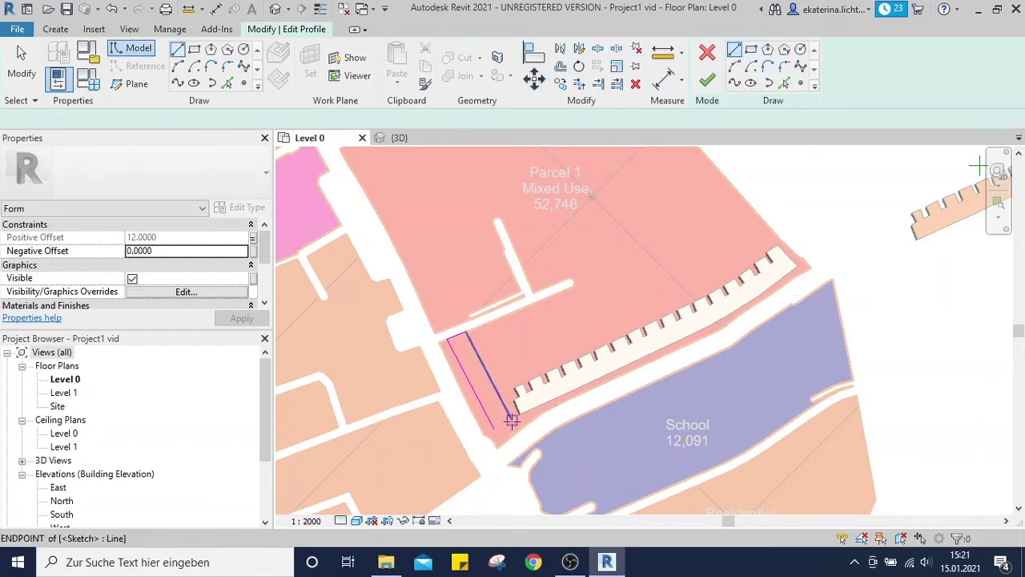
Step: Close the profile's open southern end with a line, then finish the profile and the mass
click(513, 420)
key(s)
key(z)
click(496, 430)
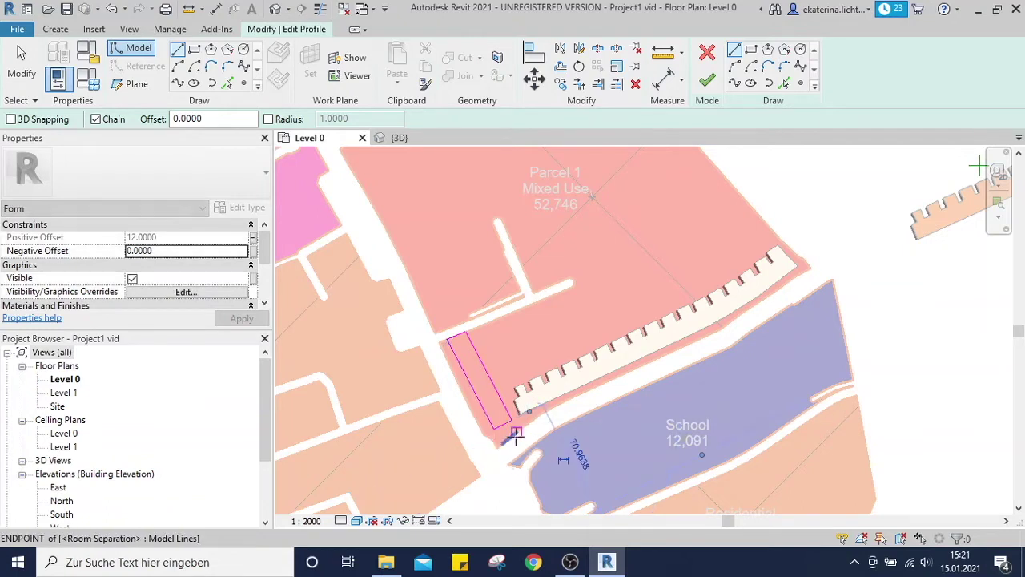
click(706, 80)
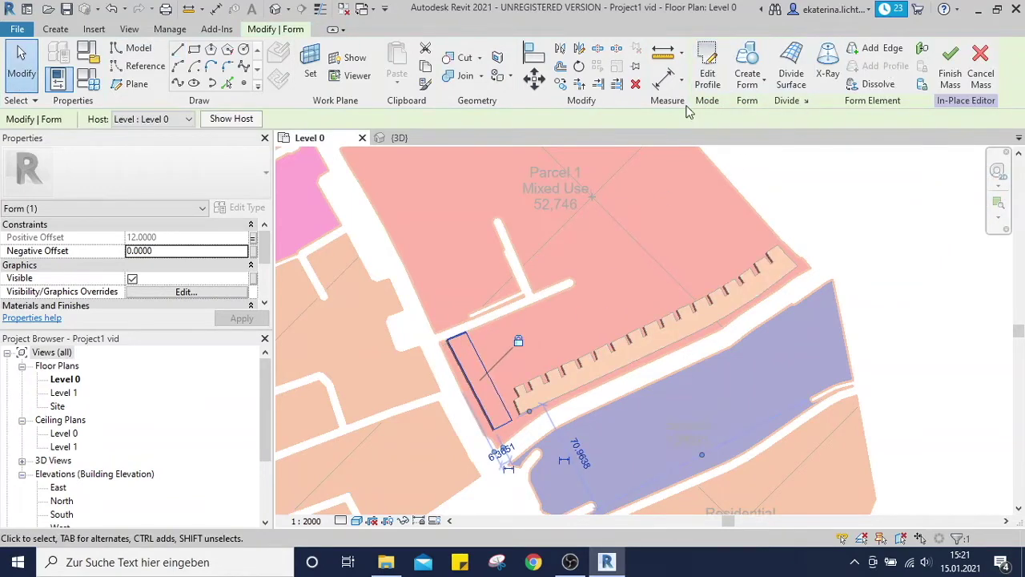
click(950, 78)
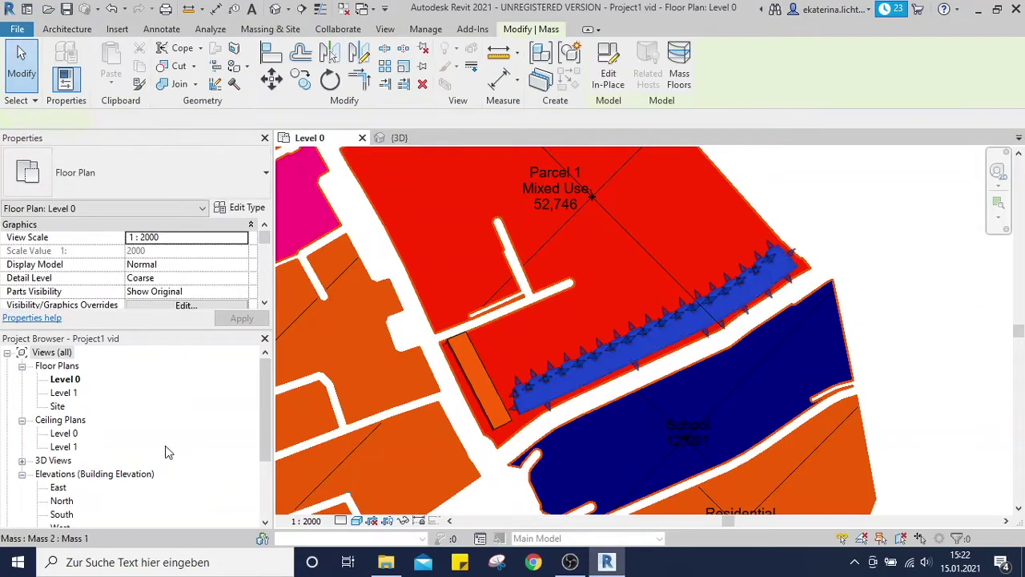
Step: Rename the Mass 2 family of the long terraced building as Resi
scroll(179, 287, down, 5)
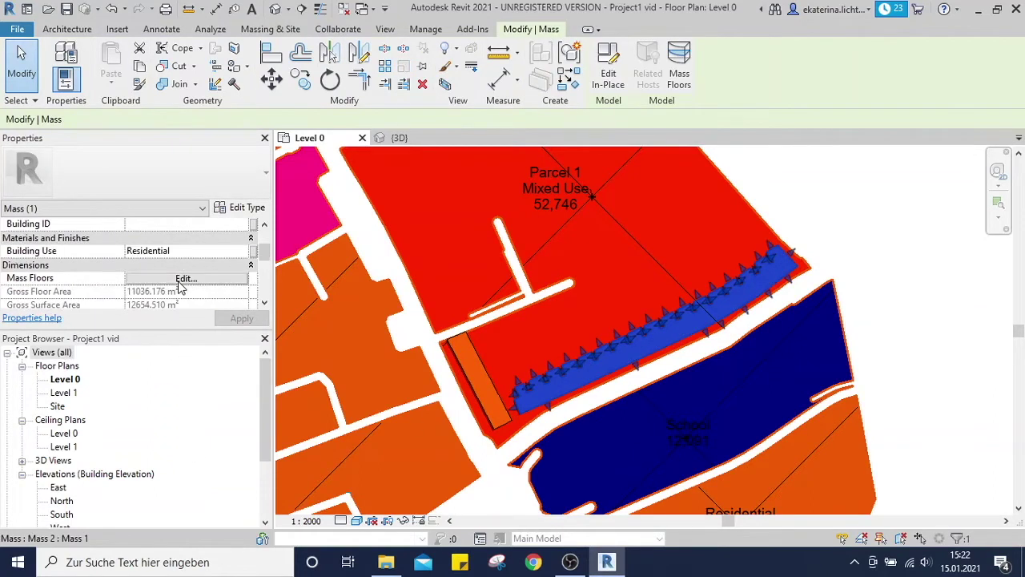
key(Escape)
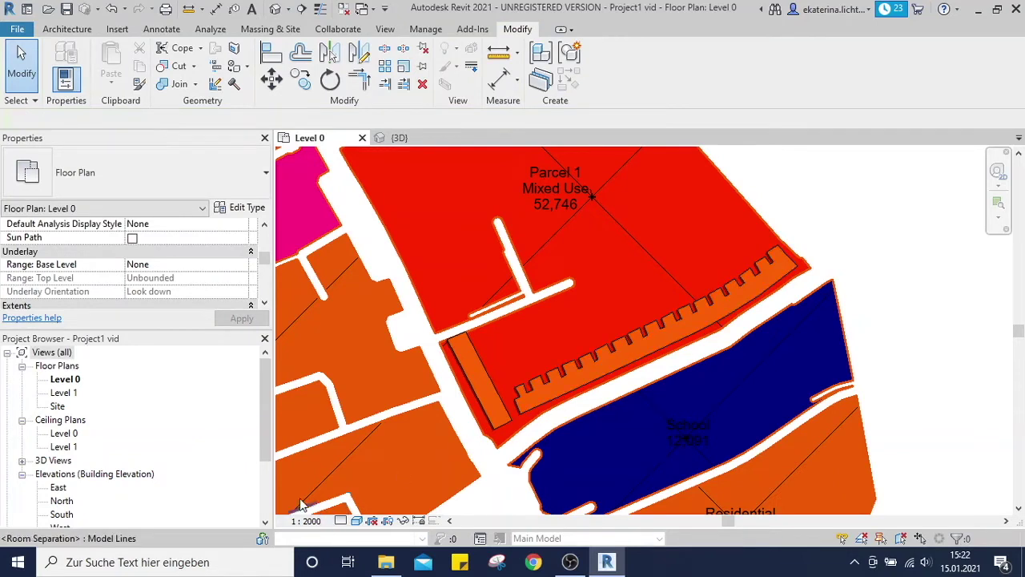
drag(262, 426, 269, 500)
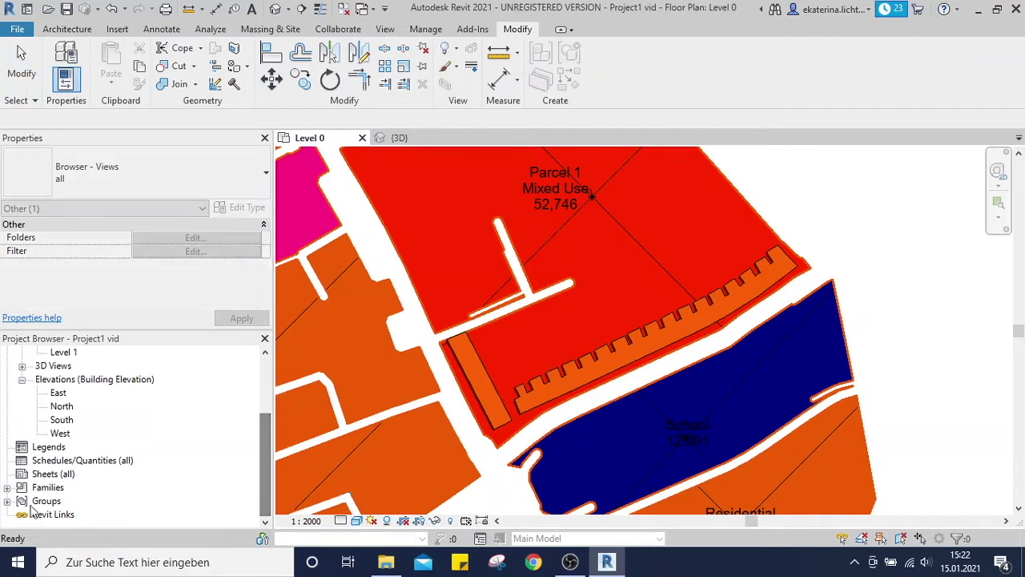
click(7, 488)
scroll(94, 491, down, 4)
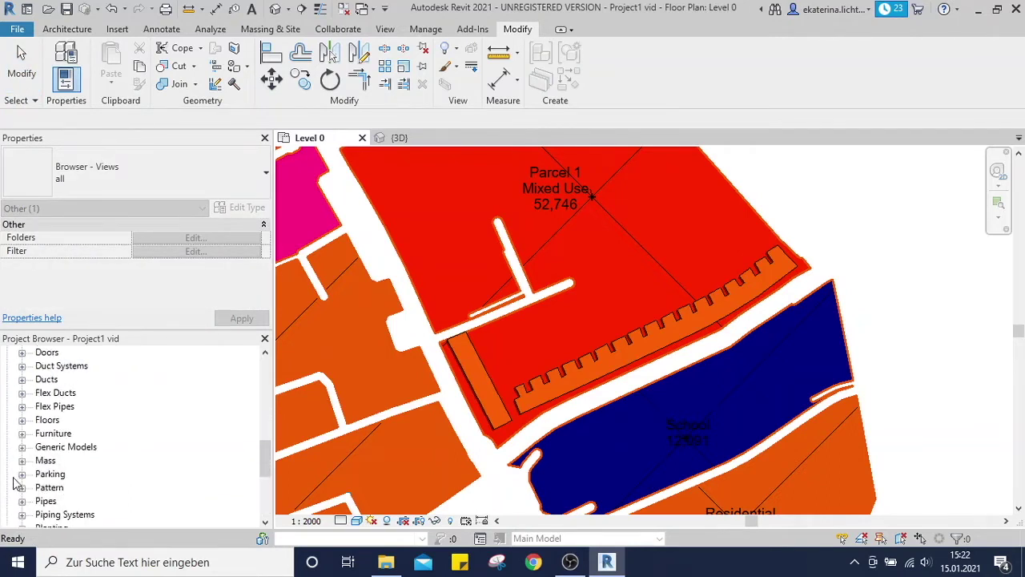
click(22, 461)
click(68, 489)
right_click(68, 489)
click(112, 355)
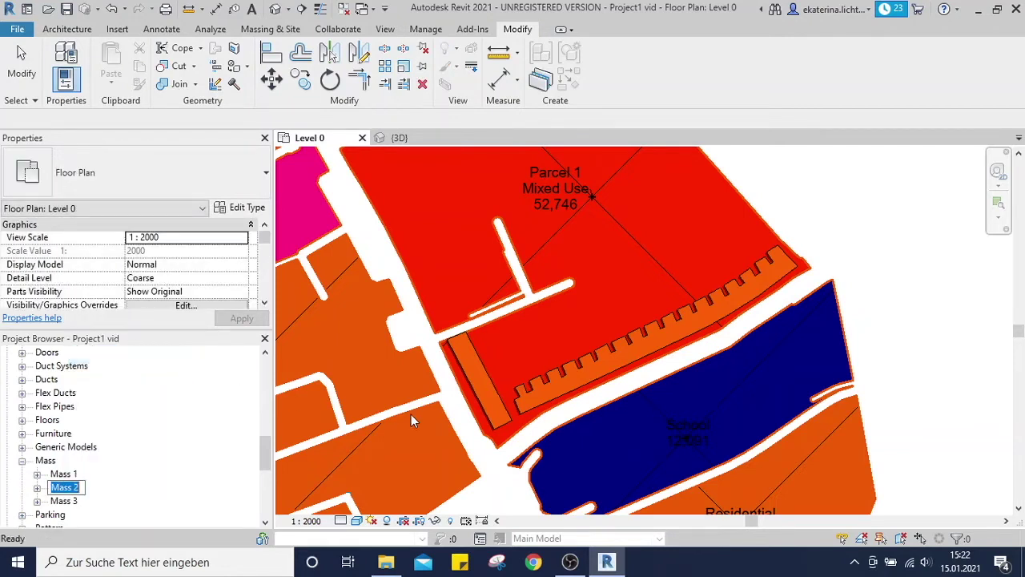
text(Resi)
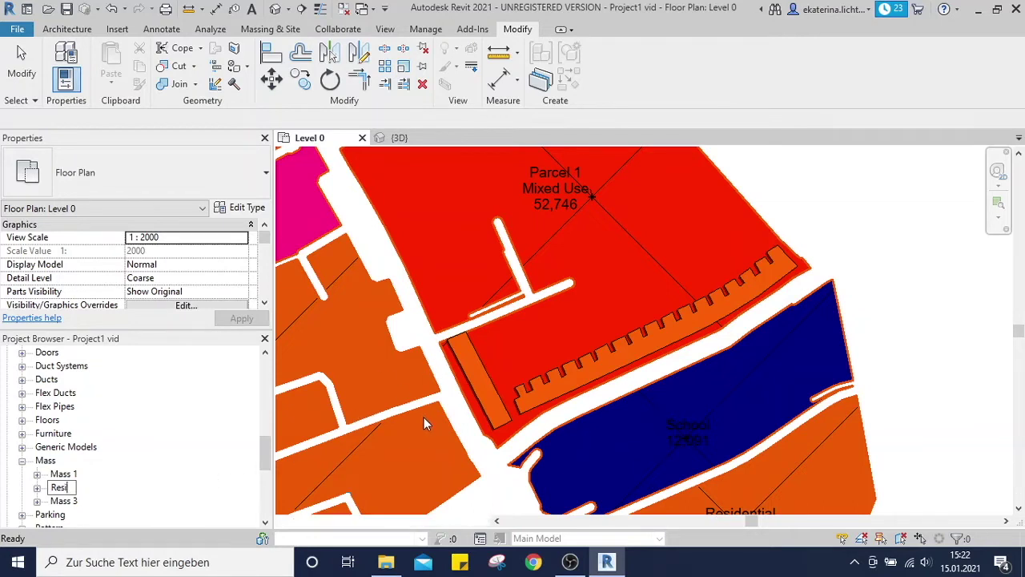
key(Return)
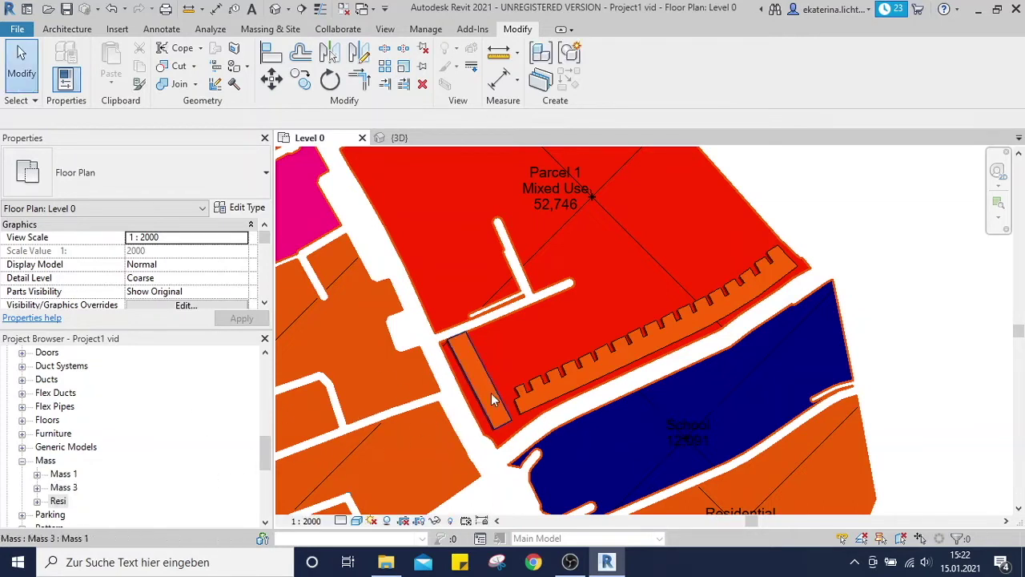
click(475, 398)
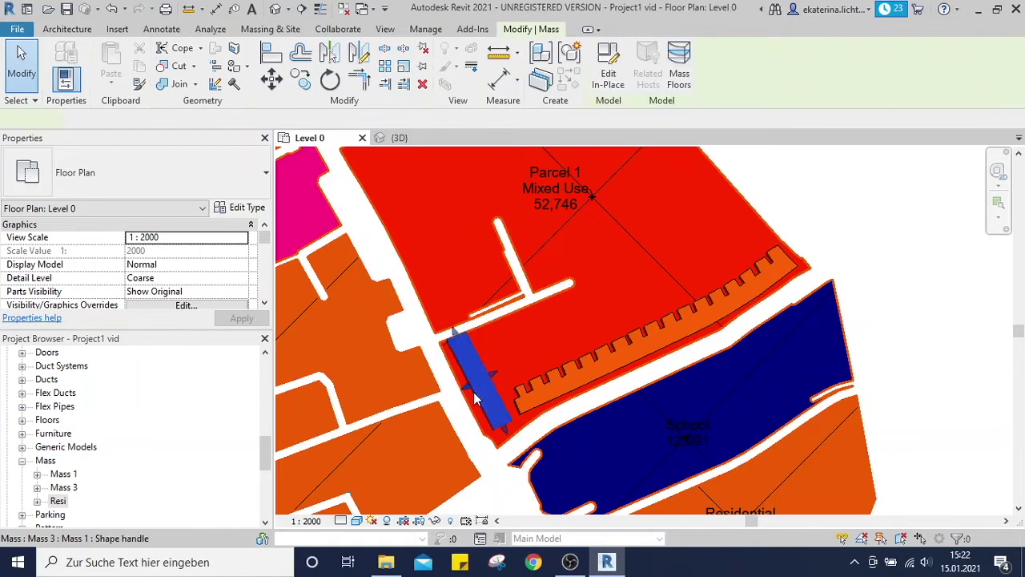
right_click(475, 399)
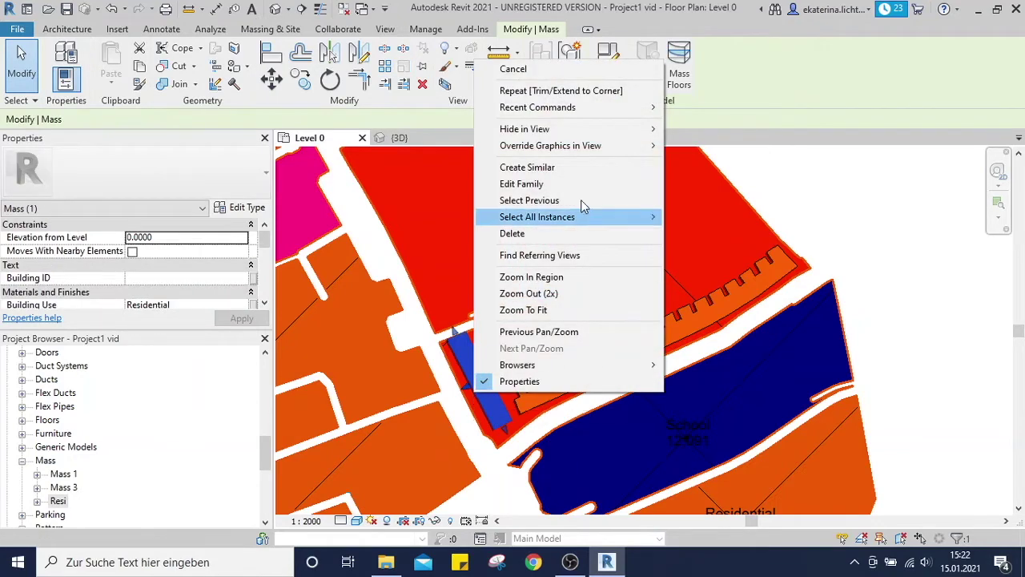
key(Escape)
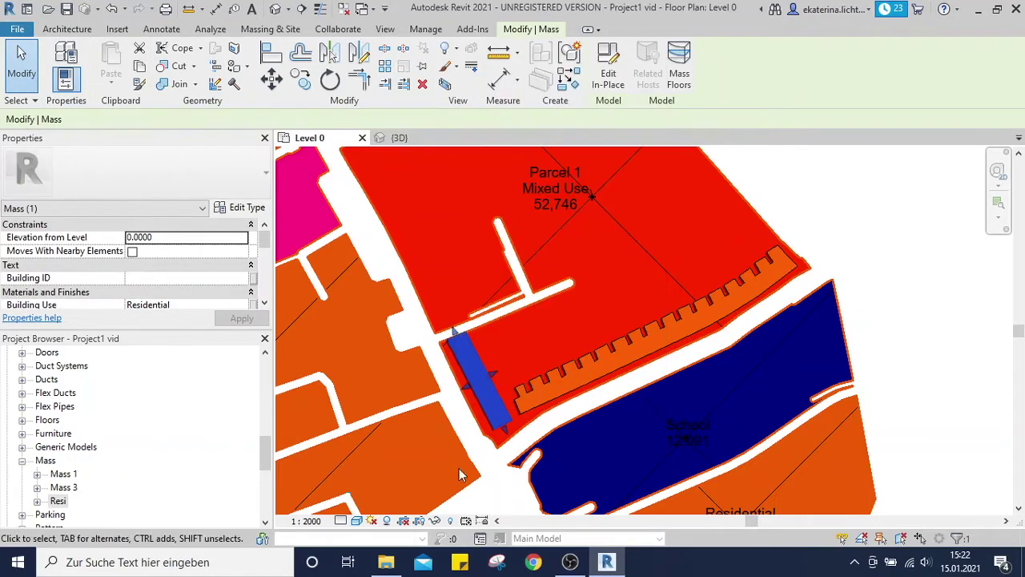
key(Escape)
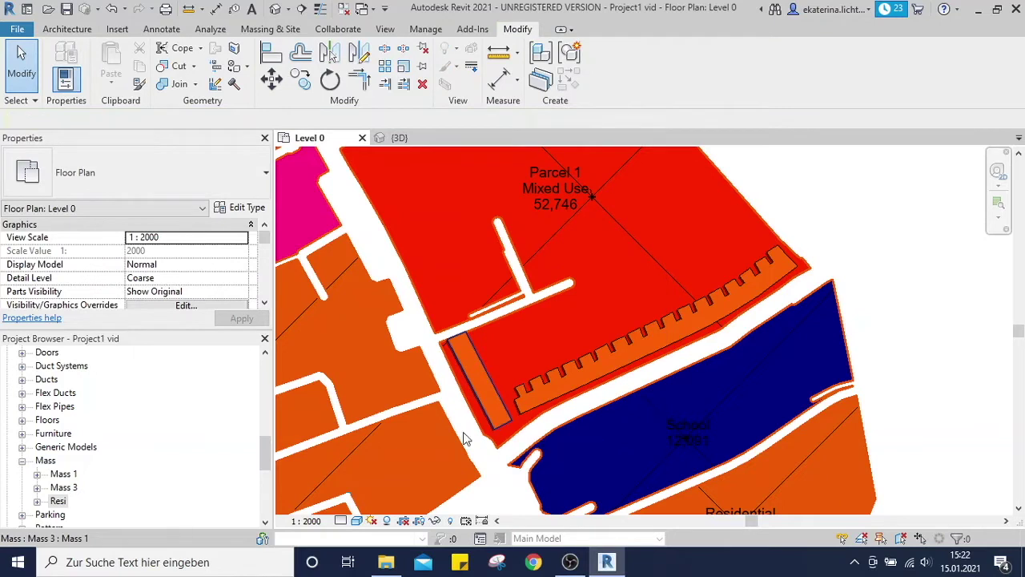
Step: Rename the Mass 3 family of the narrow rectangular building as MixedUse
click(60, 488)
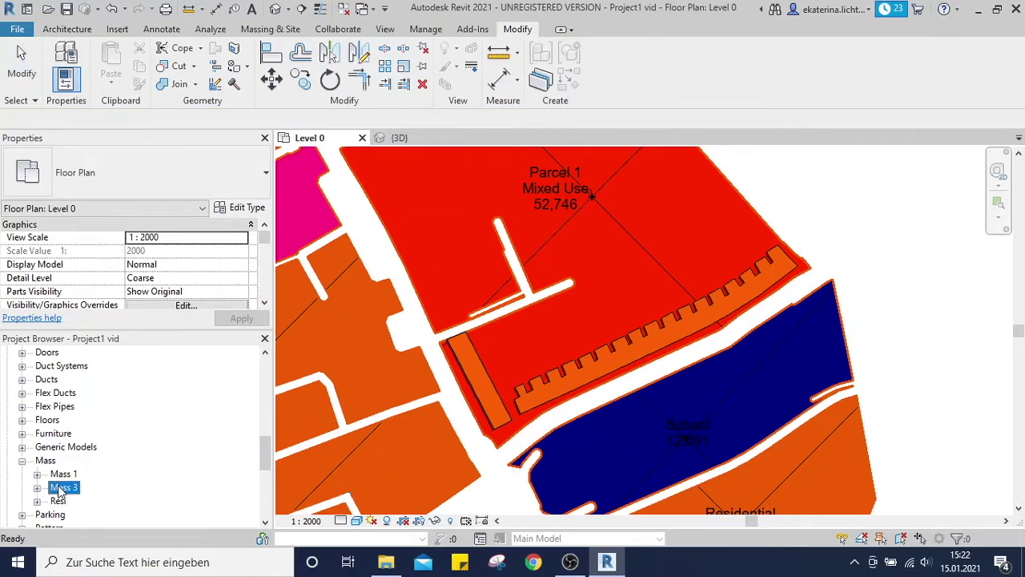
right_click(59, 490)
click(105, 355)
text(MixedUse)
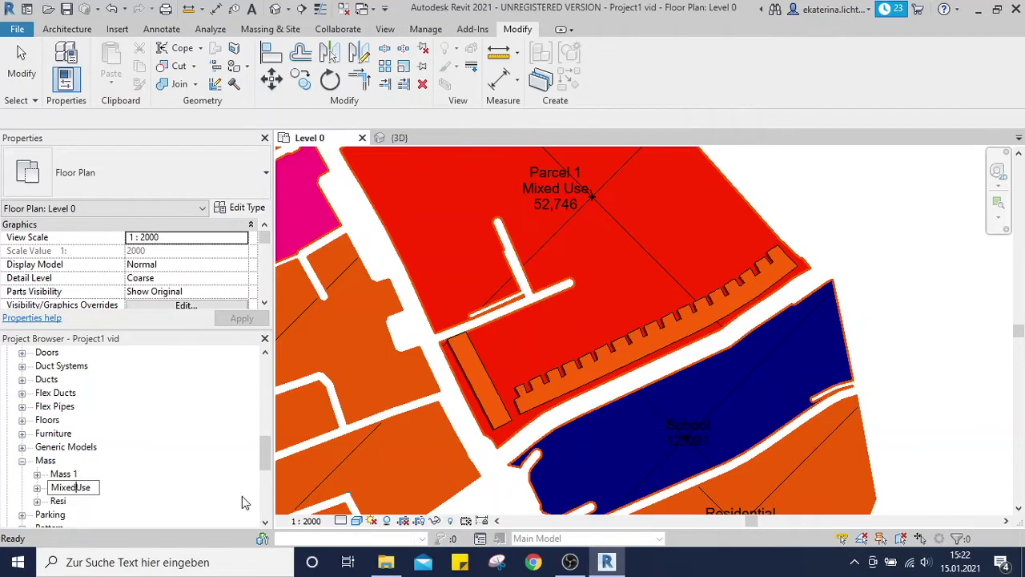
key(Return)
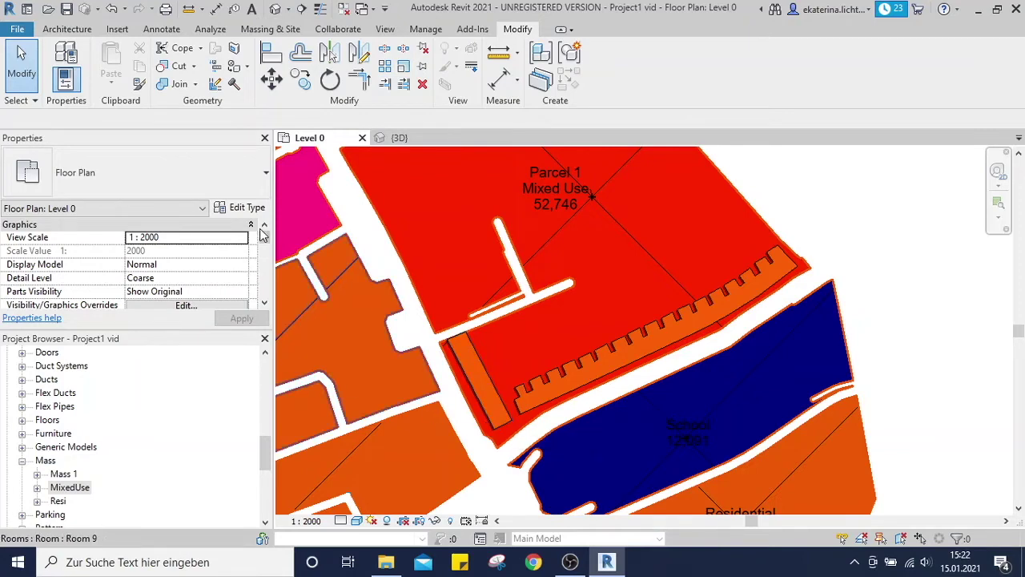
Step: For the narrow rectangular building's Building Use, duplicate the Residential material and name the copy MixedUse
scroll(263, 236, down, 3)
drag(264, 251, 265, 276)
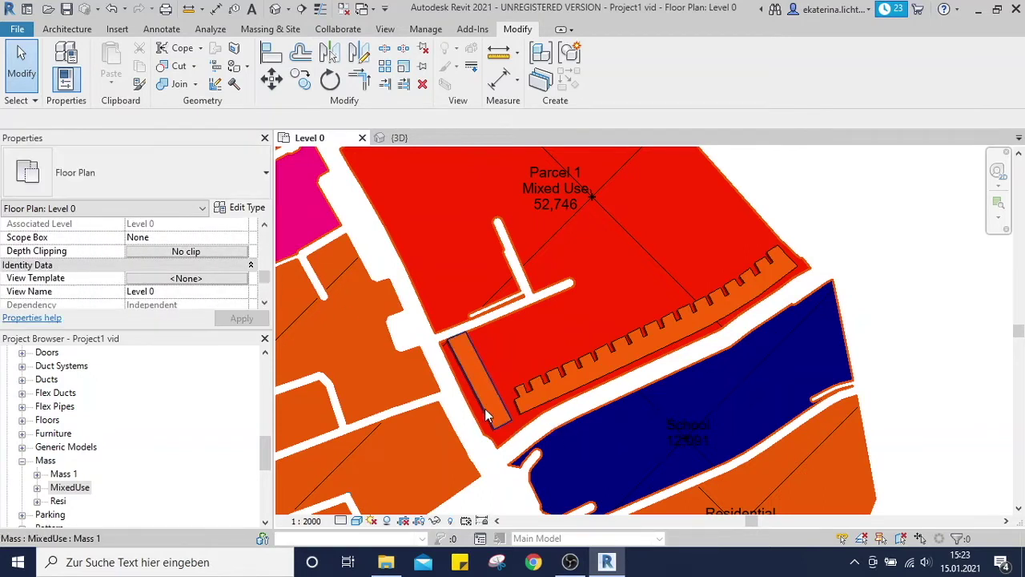
click(479, 382)
scroll(264, 281, up, 4)
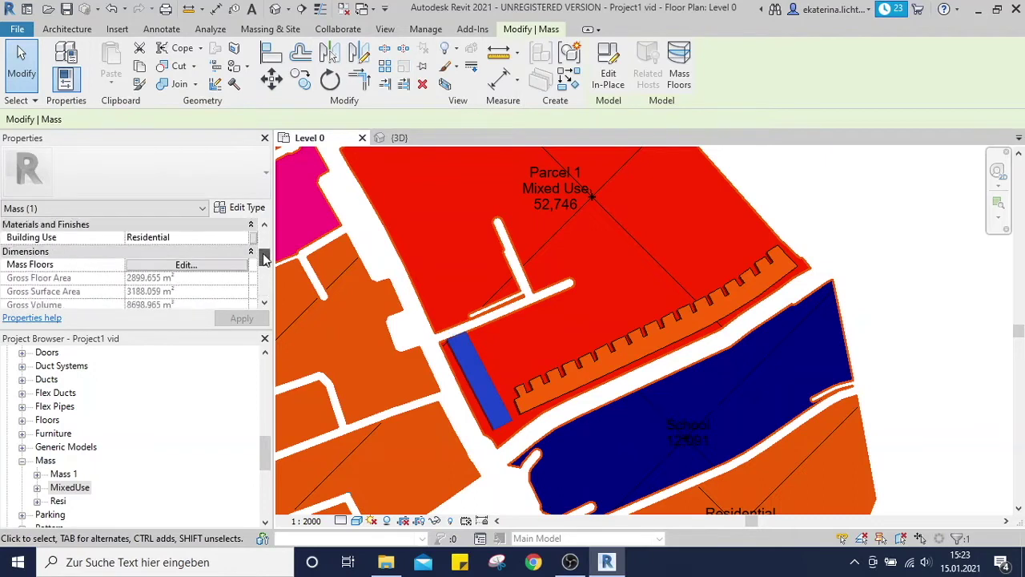
click(244, 282)
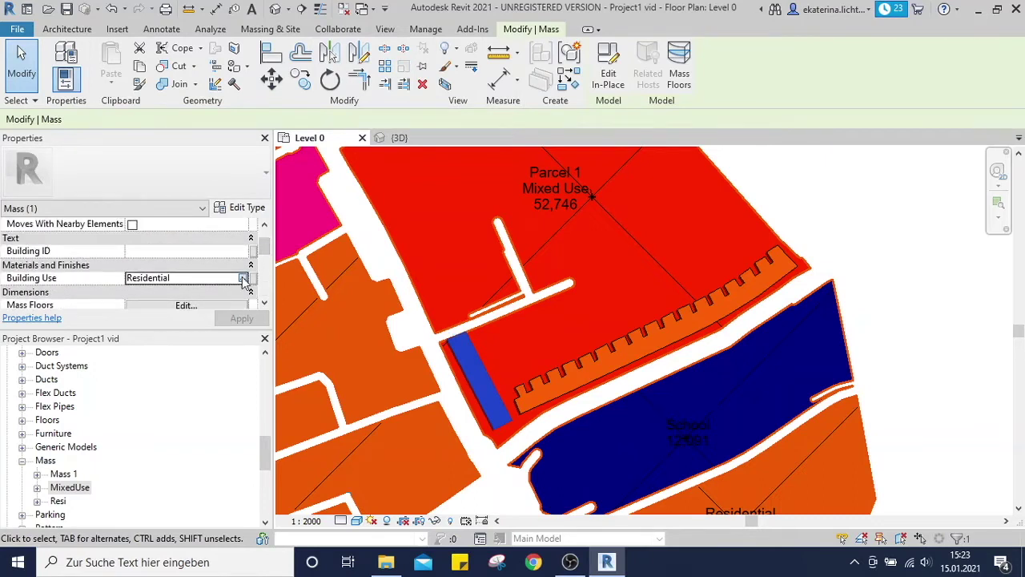
click(243, 278)
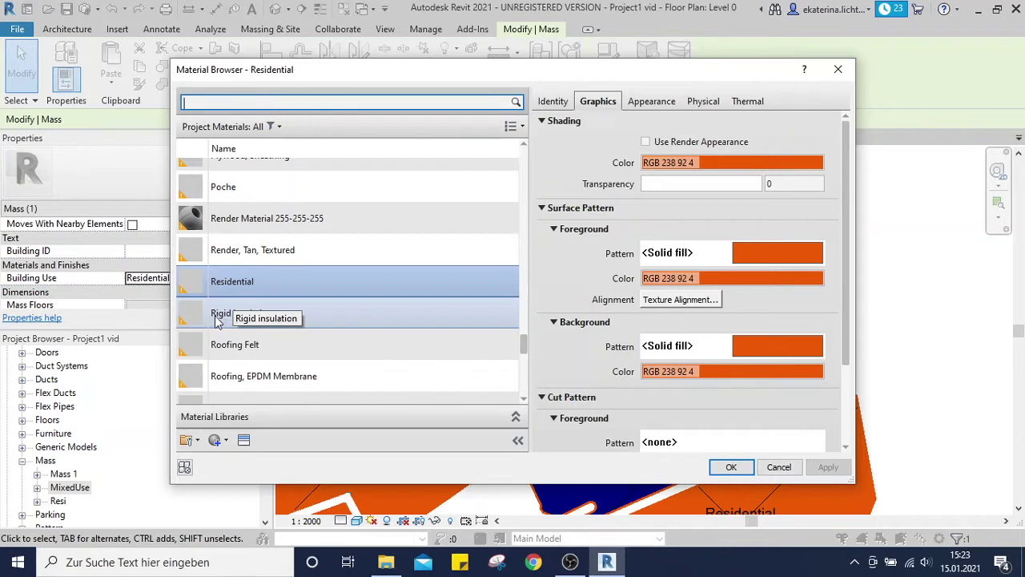
scroll(417, 232, up, 1)
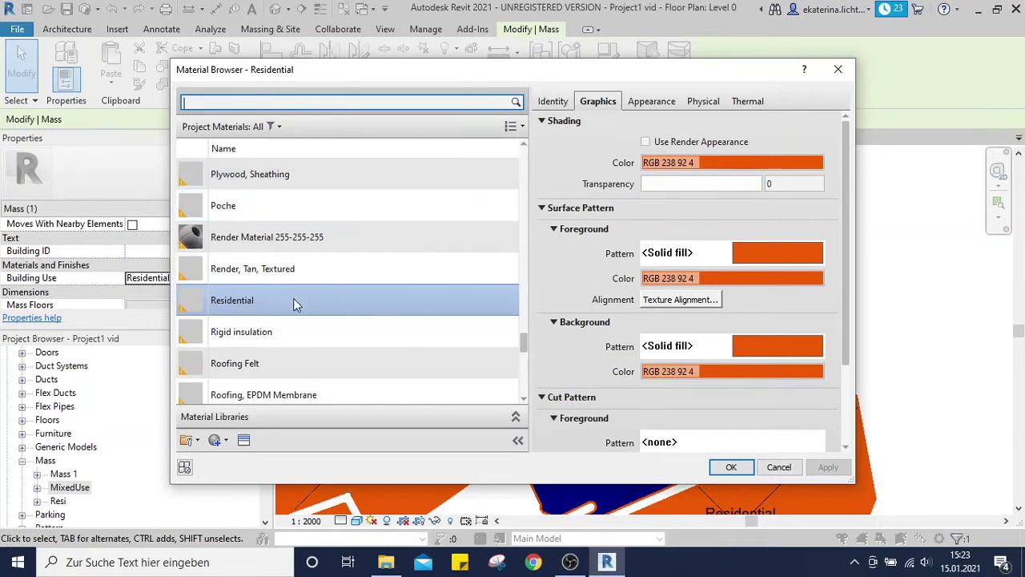
right_click(244, 296)
click(279, 320)
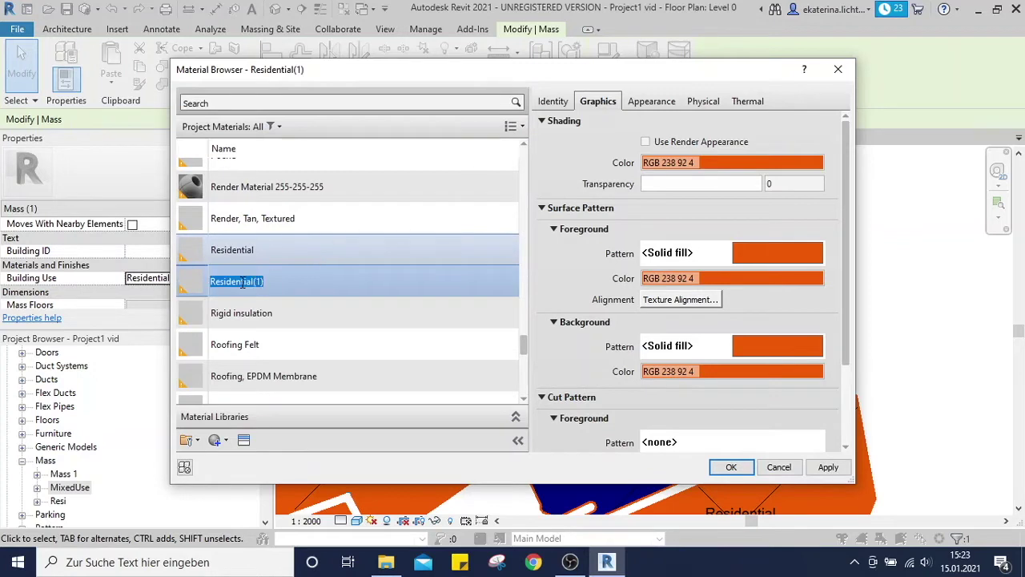
text(Mixed)
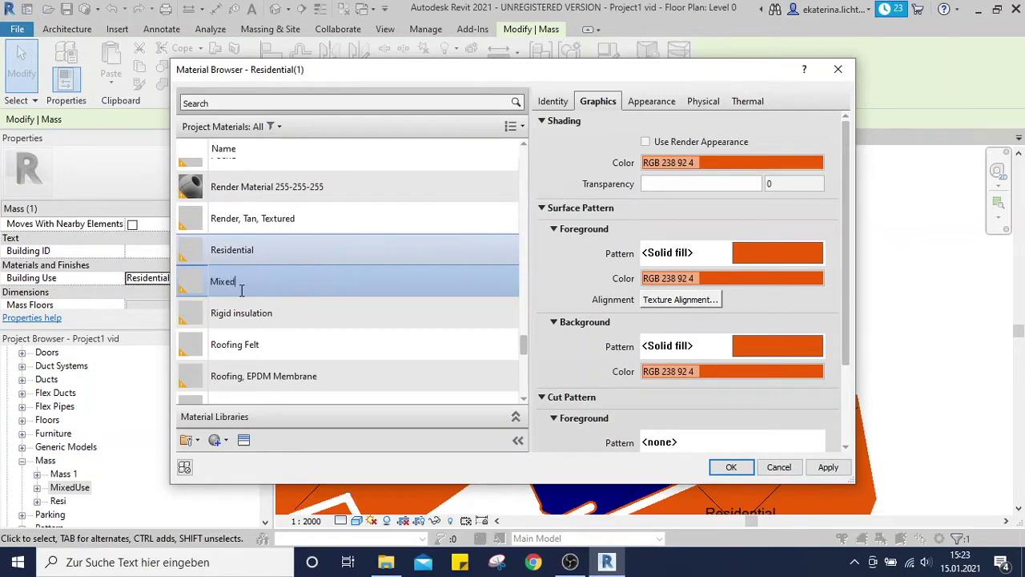
text(Use)
Step: Set the MixedUse material's shading colour to pink RGB 255-0-128 and store it as a custom colour
click(761, 164)
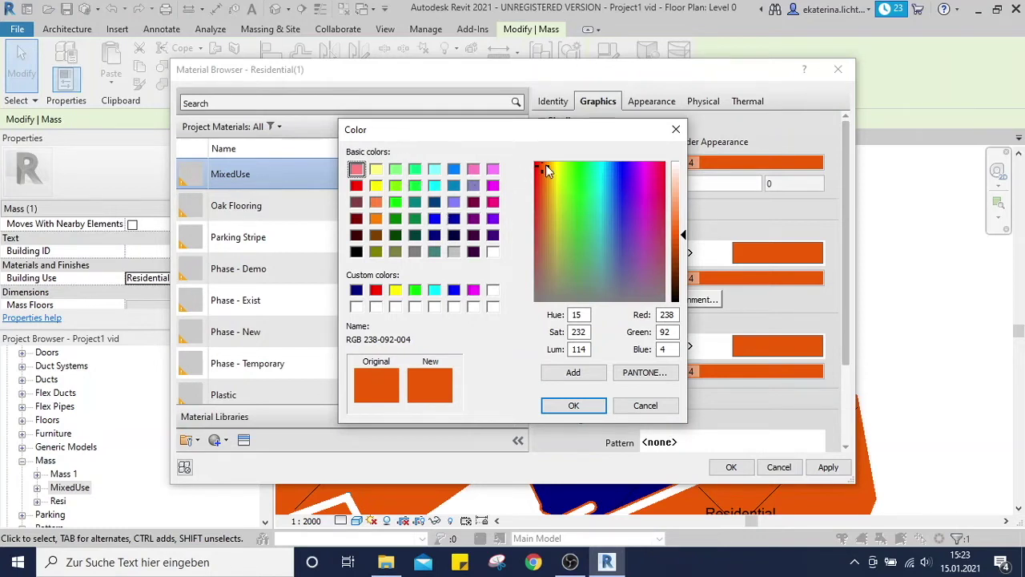
click(494, 203)
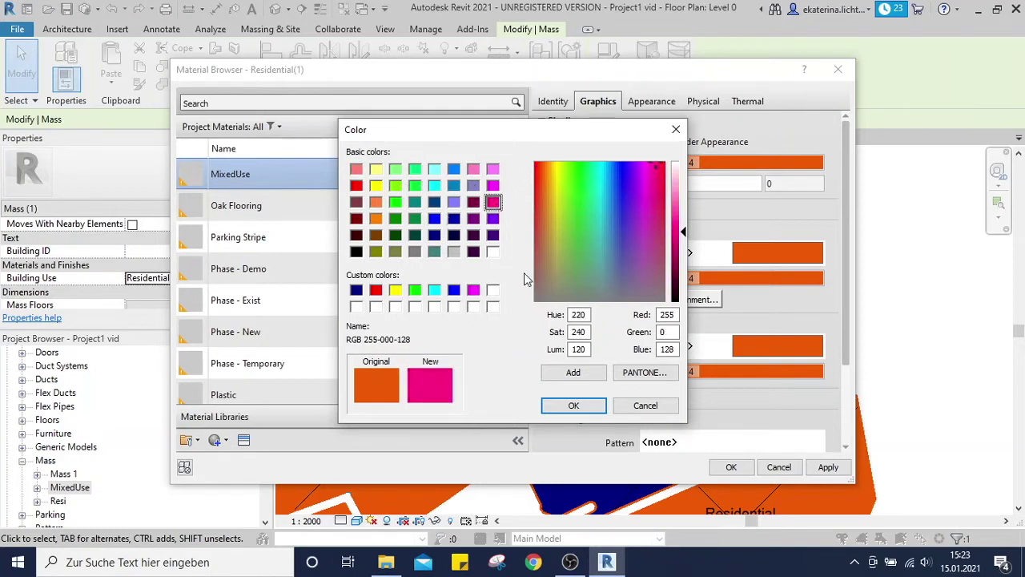
click(568, 374)
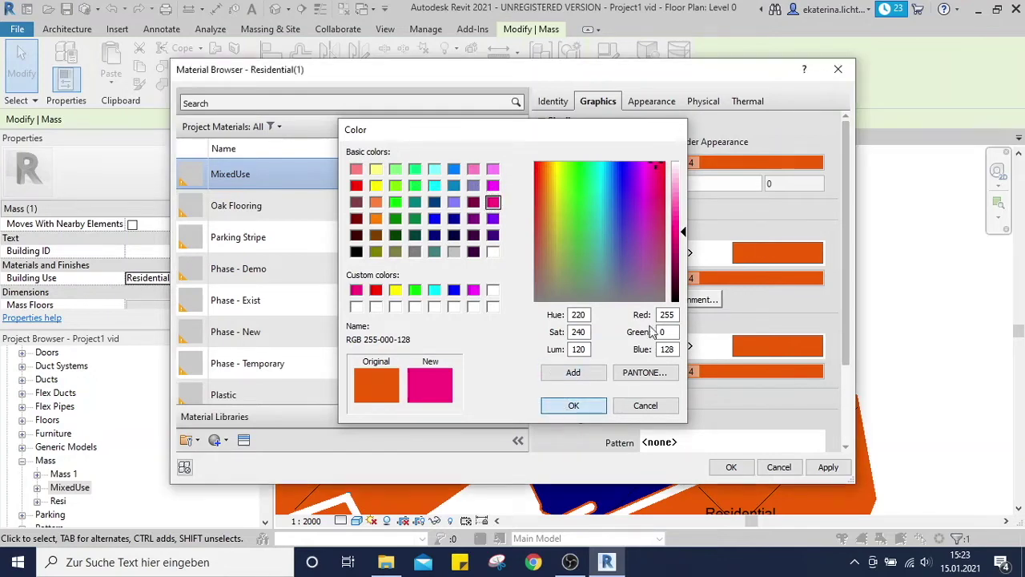
key(Return)
Step: Set the MixedUse surface pattern's foreground and background colours to the custom pink RGB 255-0-128
click(774, 275)
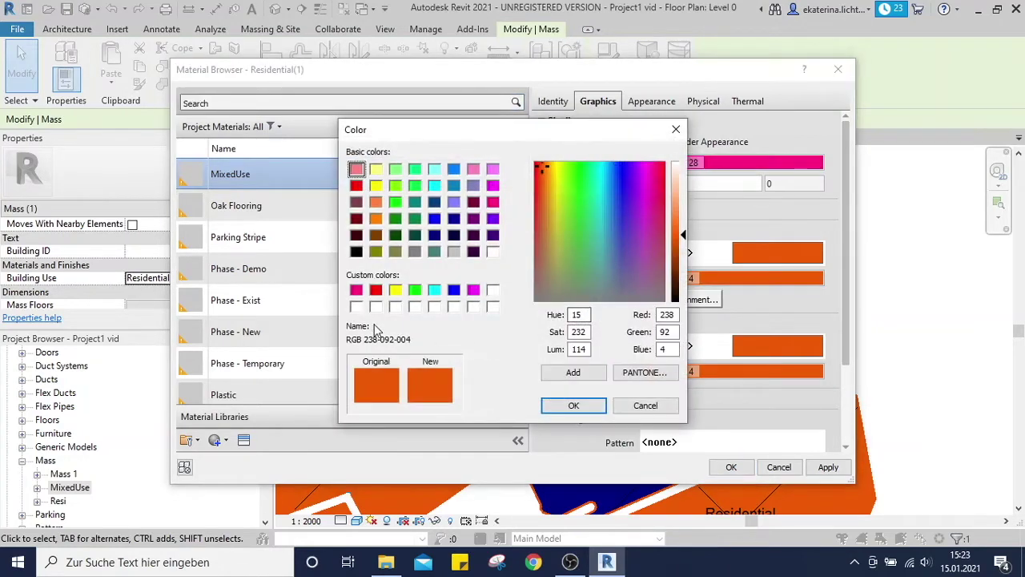
click(355, 289)
click(574, 405)
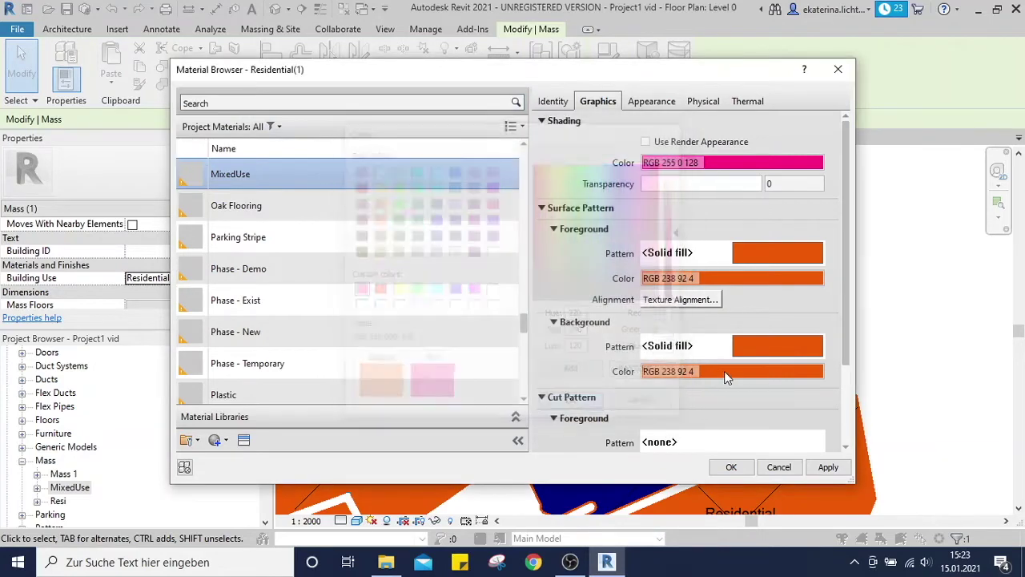
click(732, 371)
click(356, 289)
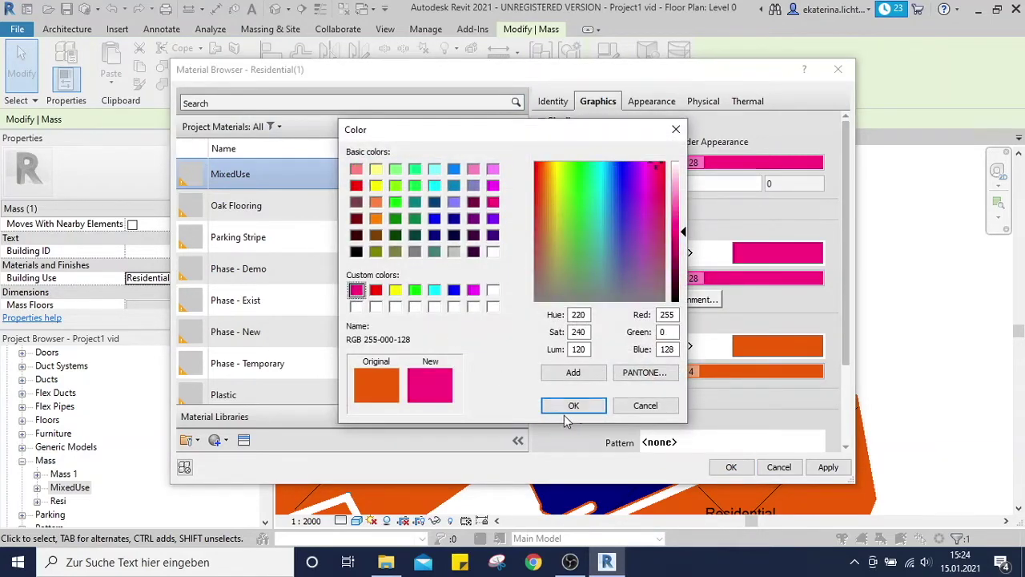
click(573, 405)
Step: Set the MixedUse cut pattern's foreground and background colours to RGB 255-0-128 and assign the material to the narrow building
scroll(741, 333, down, 3)
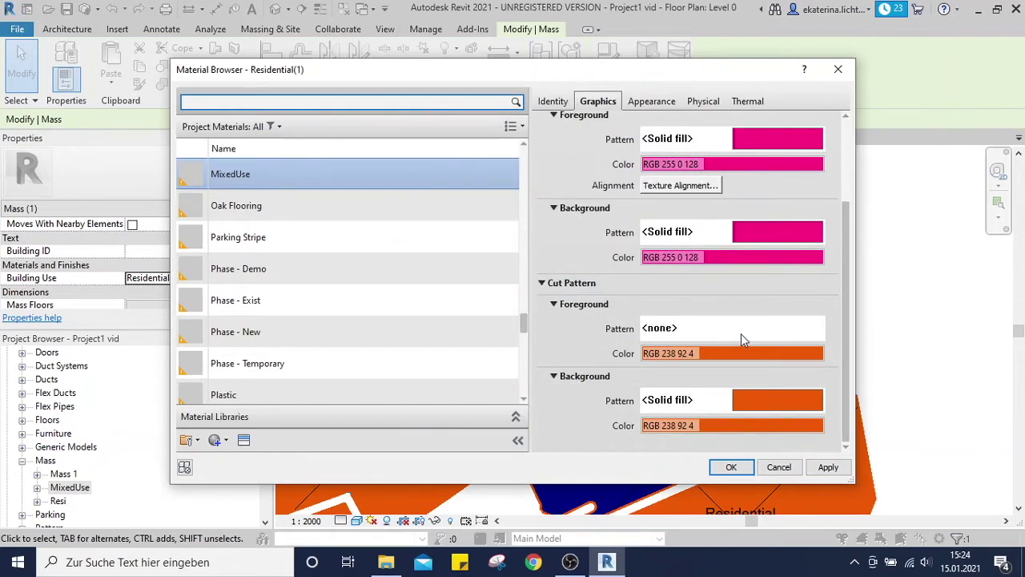
click(714, 354)
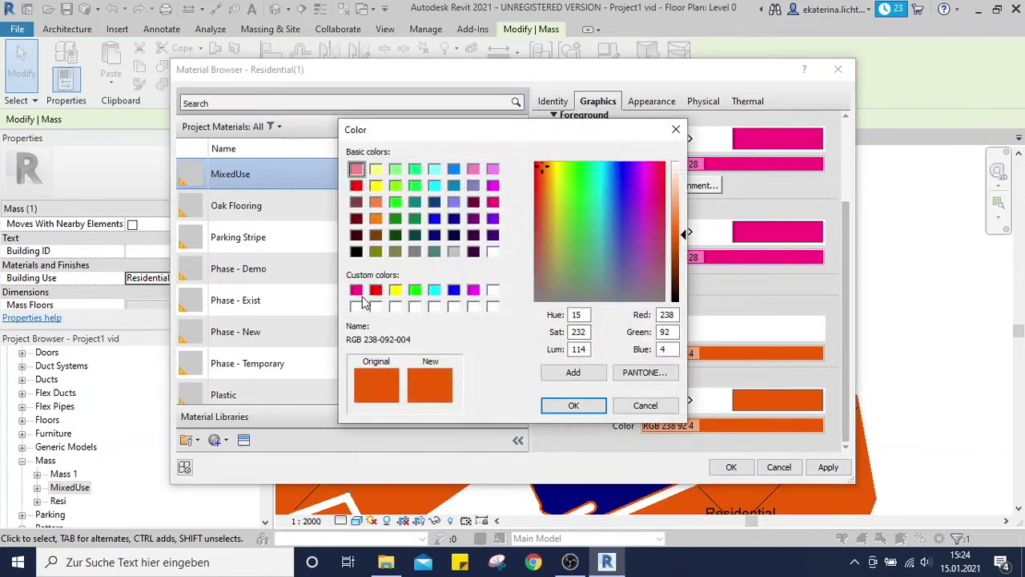
click(355, 289)
click(585, 405)
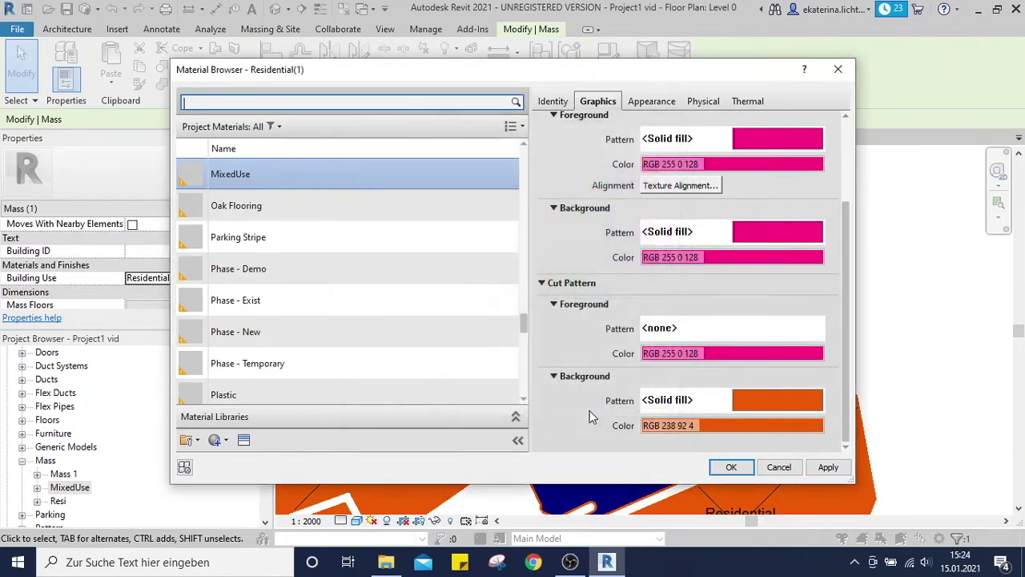
click(696, 426)
click(356, 289)
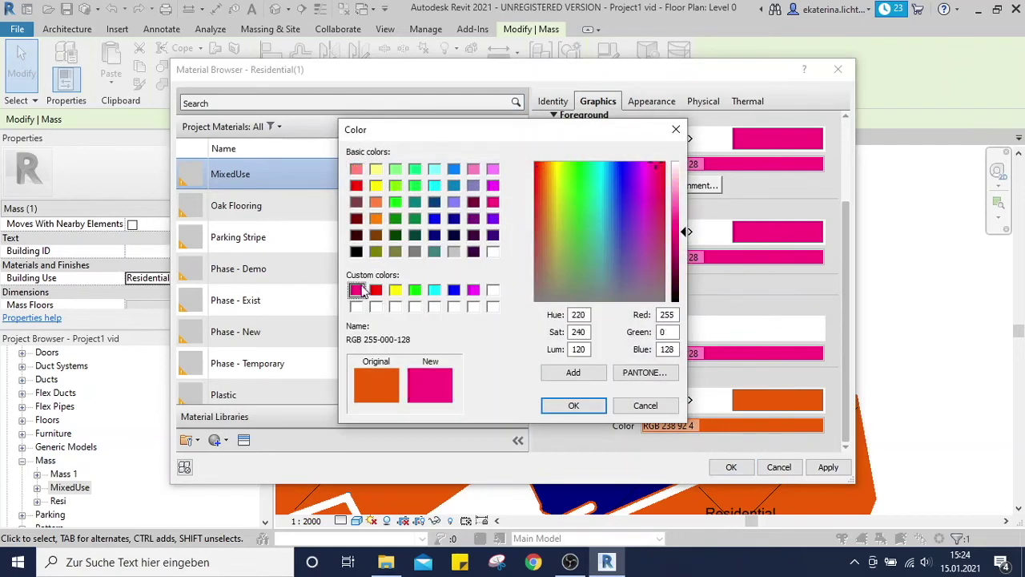
click(574, 406)
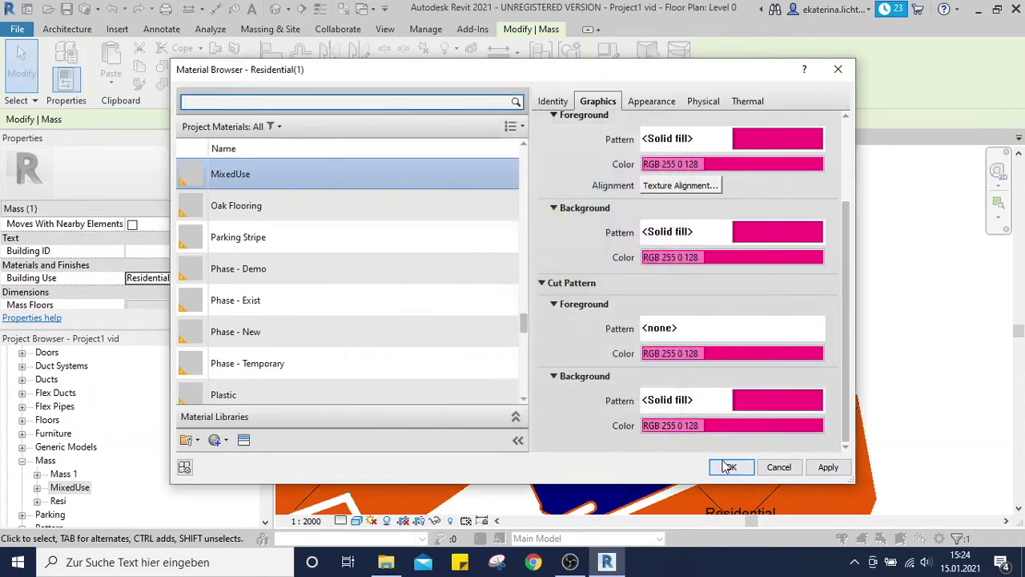
click(728, 467)
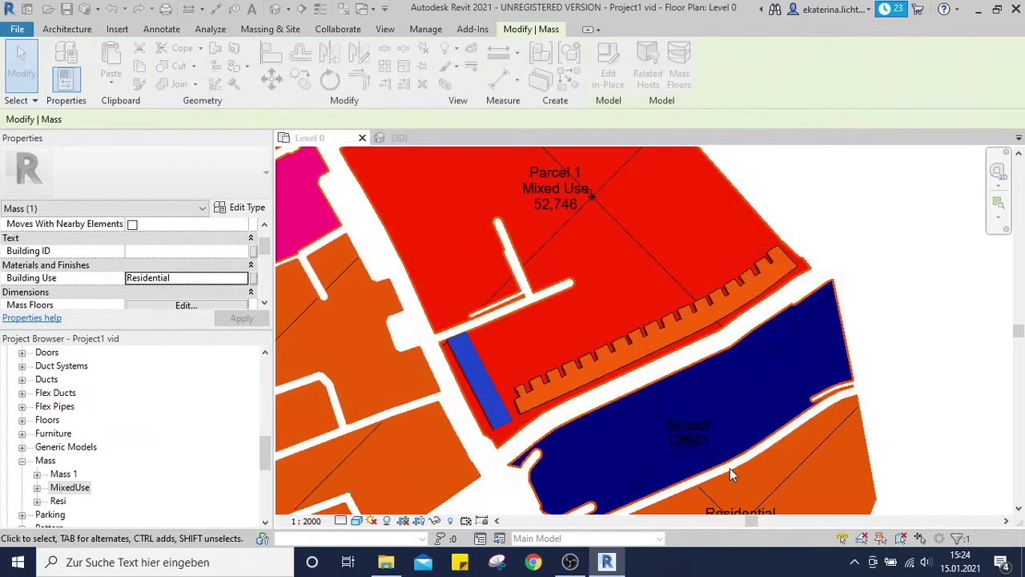
click(499, 340)
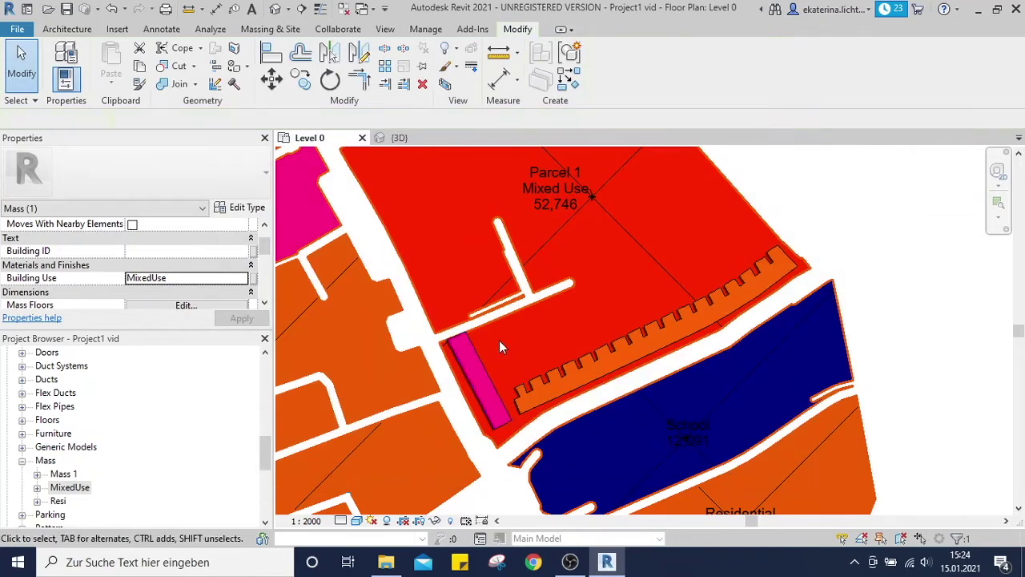
key(Escape)
Step: Examine the colours of the two building masses against the surrounding parcels on the Level 0 plan
scroll(619, 313, down, 2)
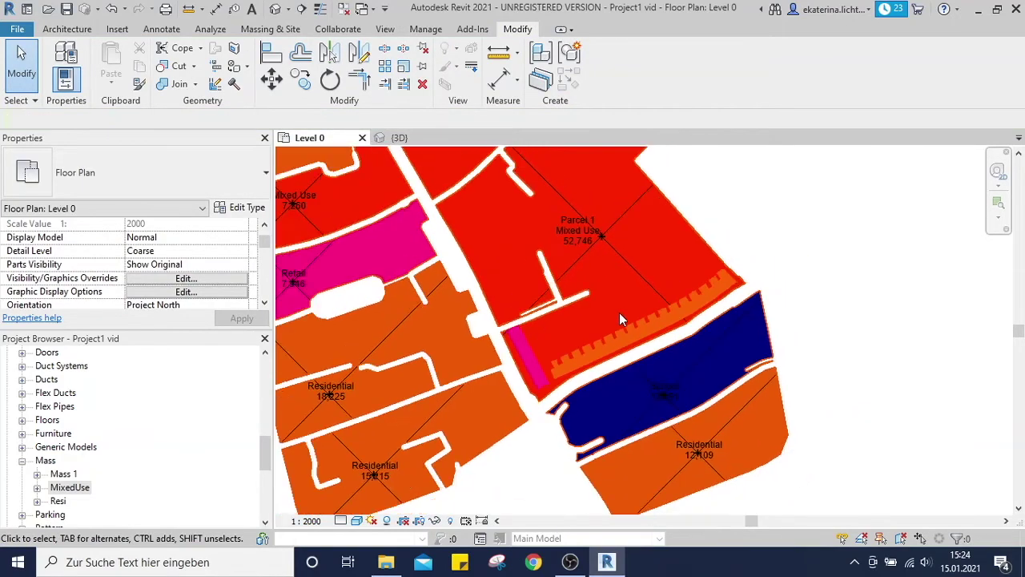
scroll(617, 313, down, 3)
middle_drag(654, 318, 666, 170)
middle_drag(529, 327, 536, 421)
middle_drag(536, 421, 510, 444)
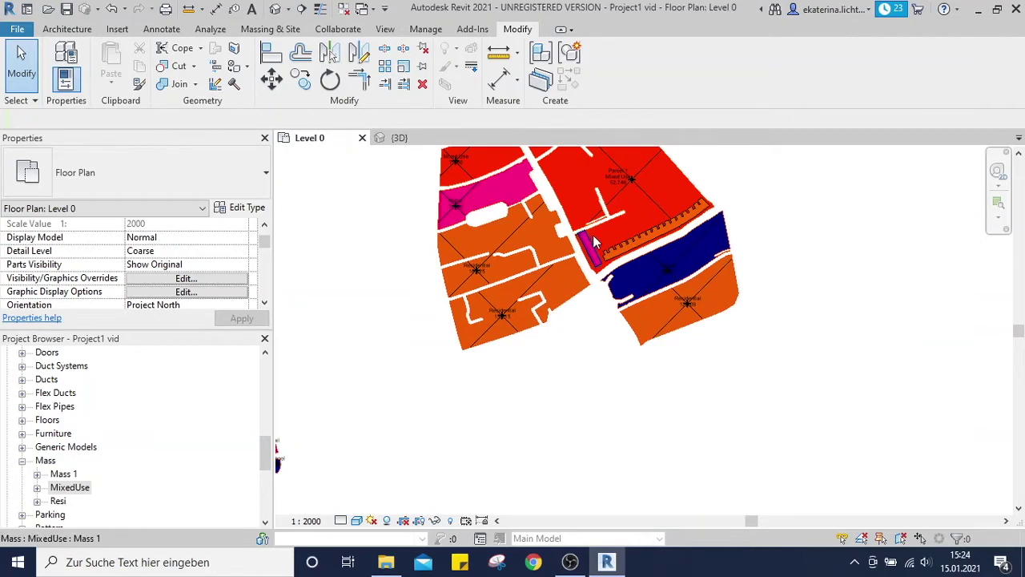
scroll(604, 229, up, 2)
scroll(602, 227, up, 2)
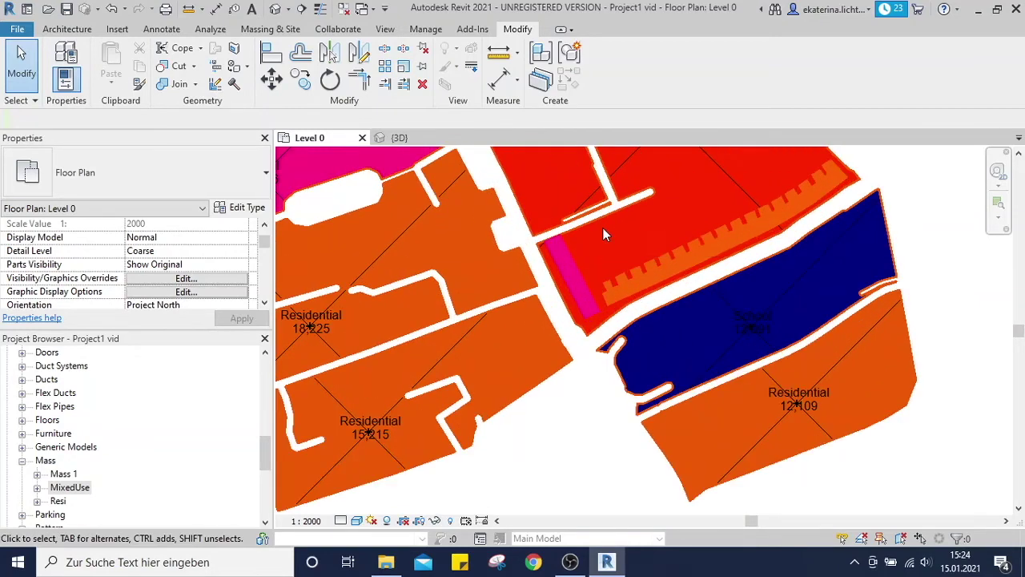
middle_drag(596, 228, 558, 293)
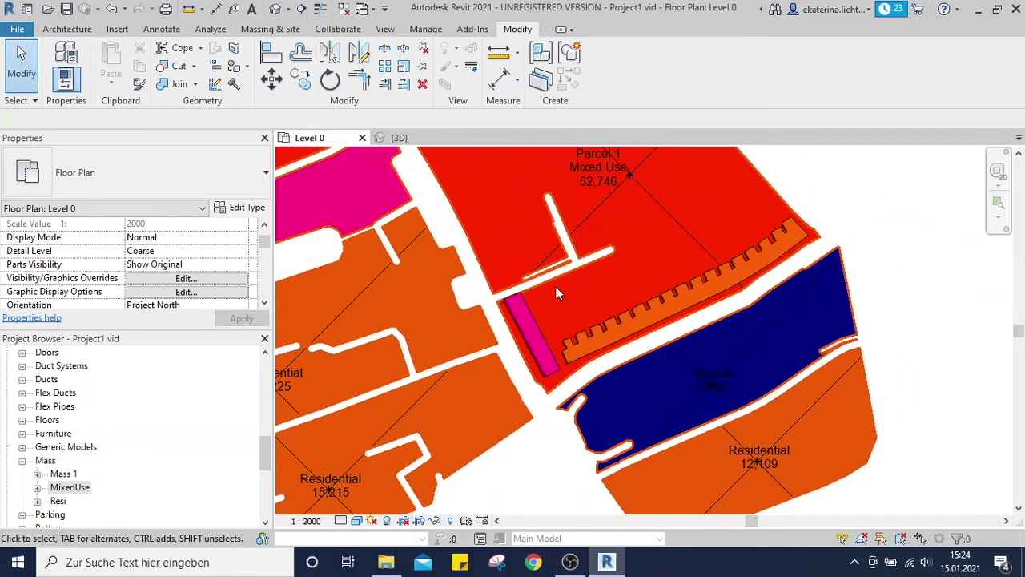
scroll(558, 293, down, 2)
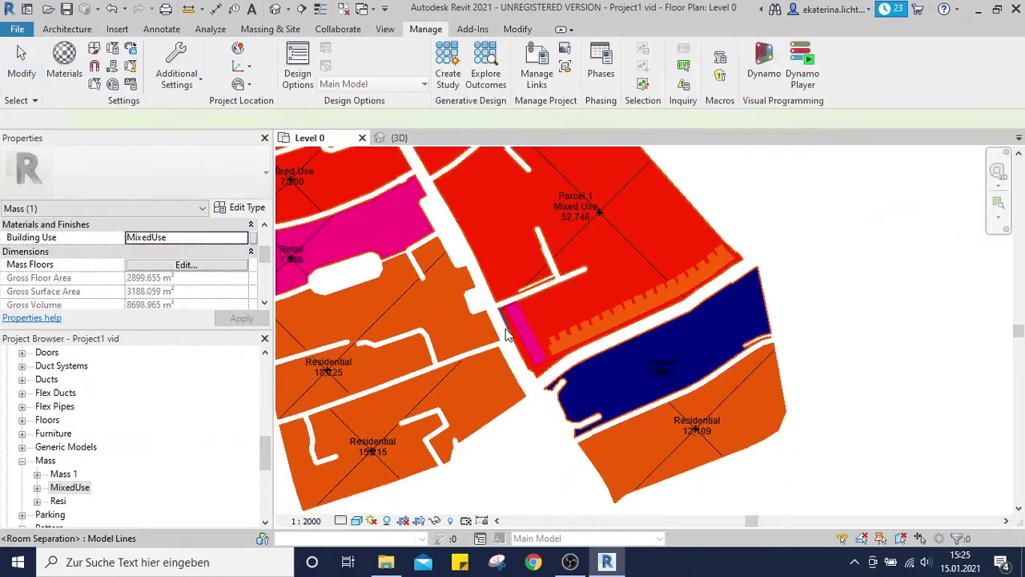
middle_drag(652, 236, 644, 285)
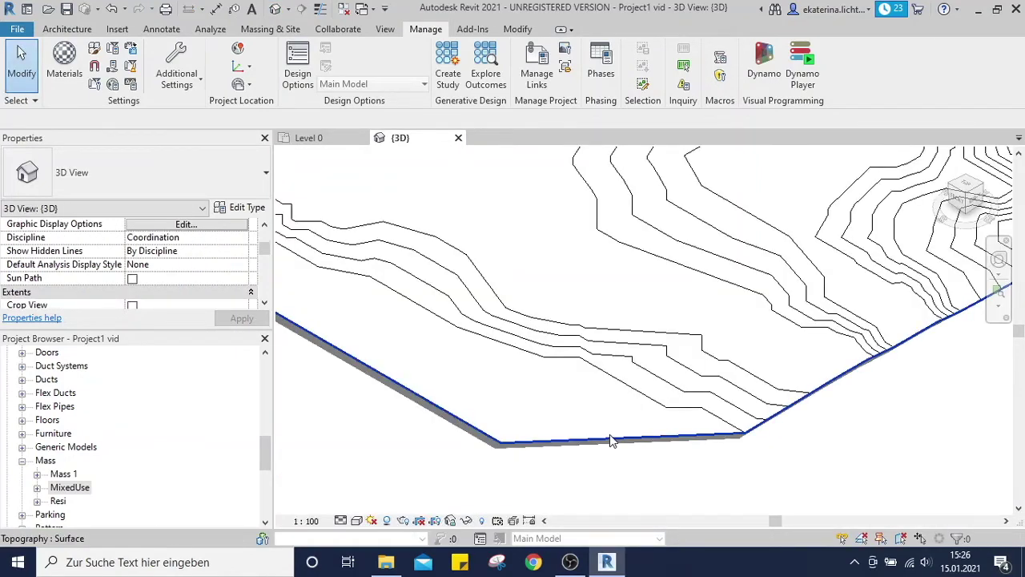
Step: Hide the topography category in the 3D view
click(611, 439)
right_click(611, 439)
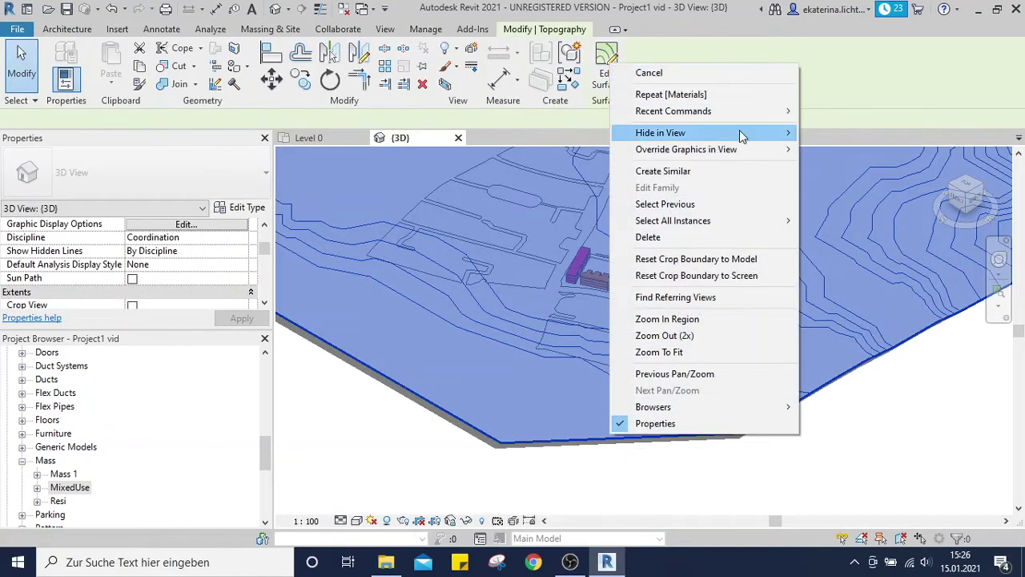
mouse_move(746, 134)
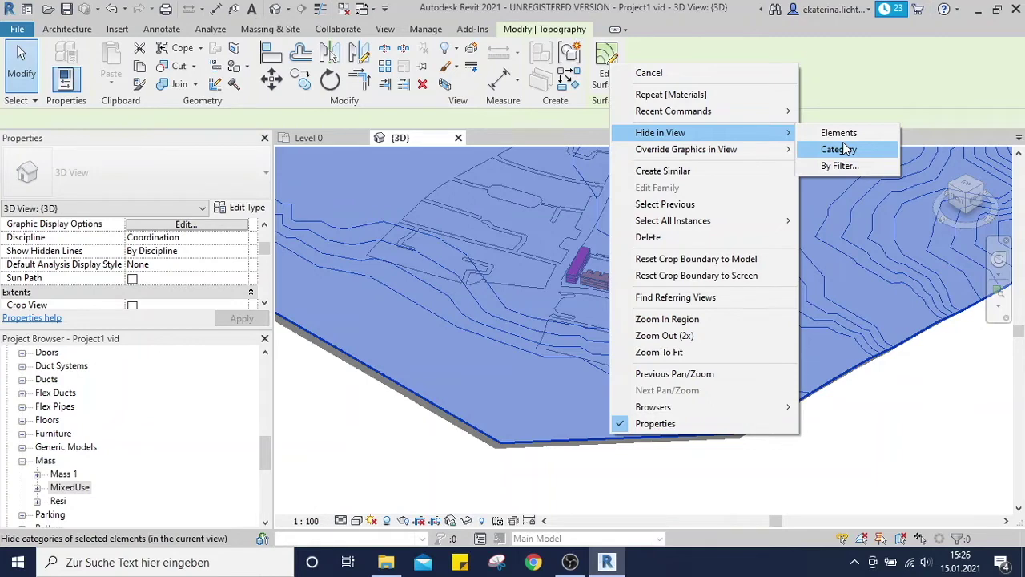
click(839, 149)
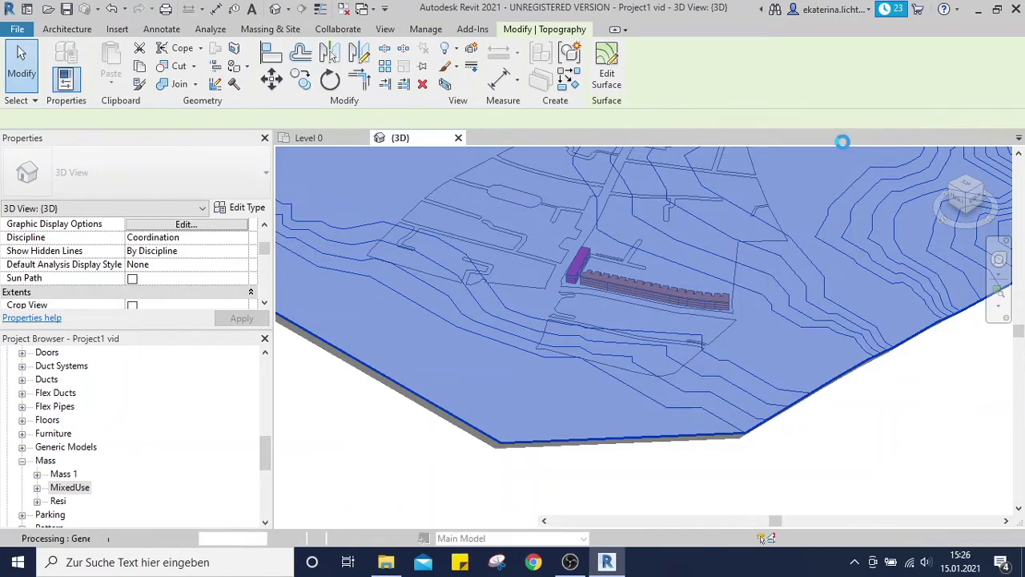
Step: Set the Building Height of the pink MixedUse mass to 3.5 in the 3D view
scroll(662, 335, up, 7)
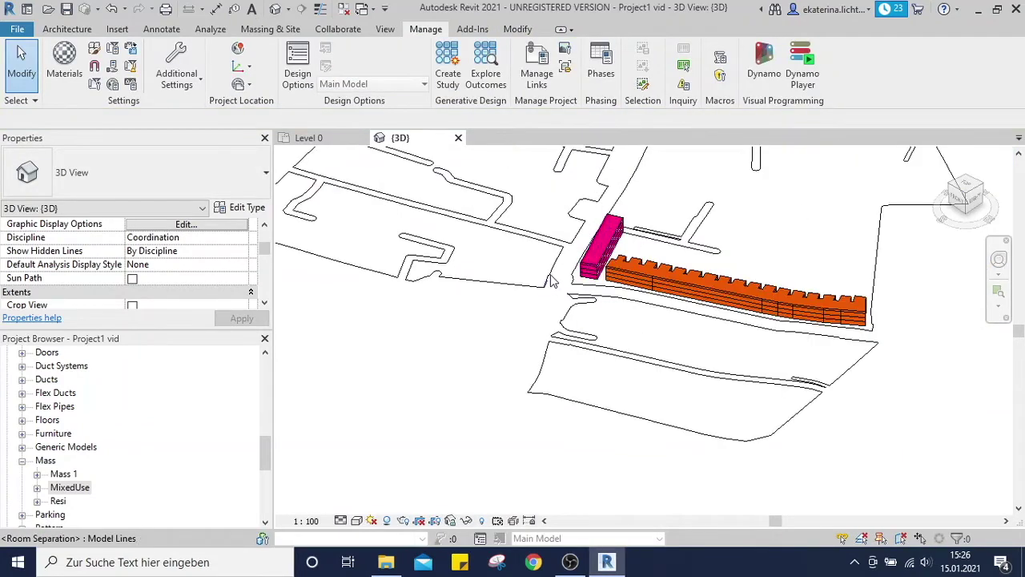
shift+middle_drag(583, 344, 621, 288)
middle_drag(620, 329, 569, 561)
scroll(736, 326, up, 2)
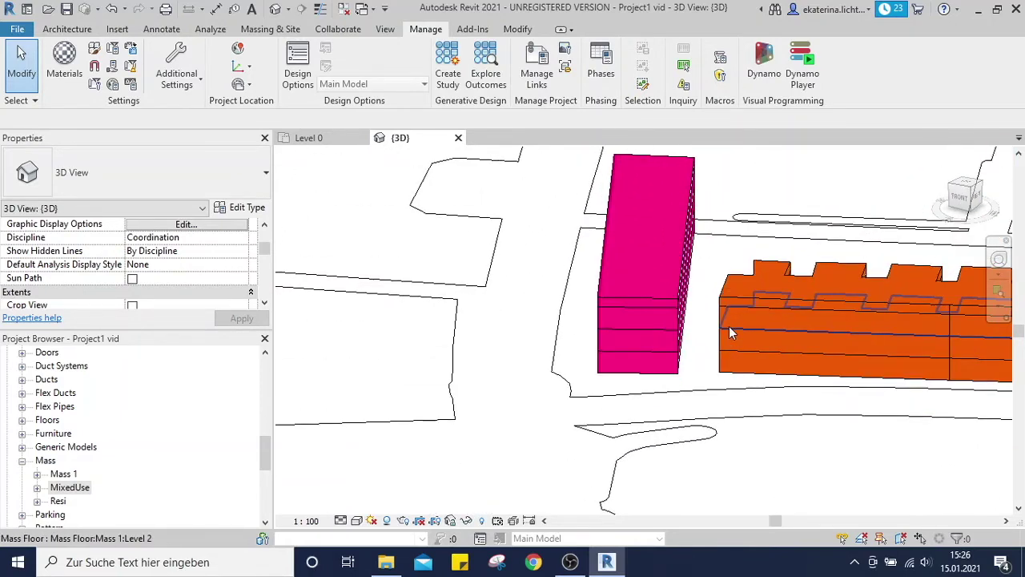
click(626, 296)
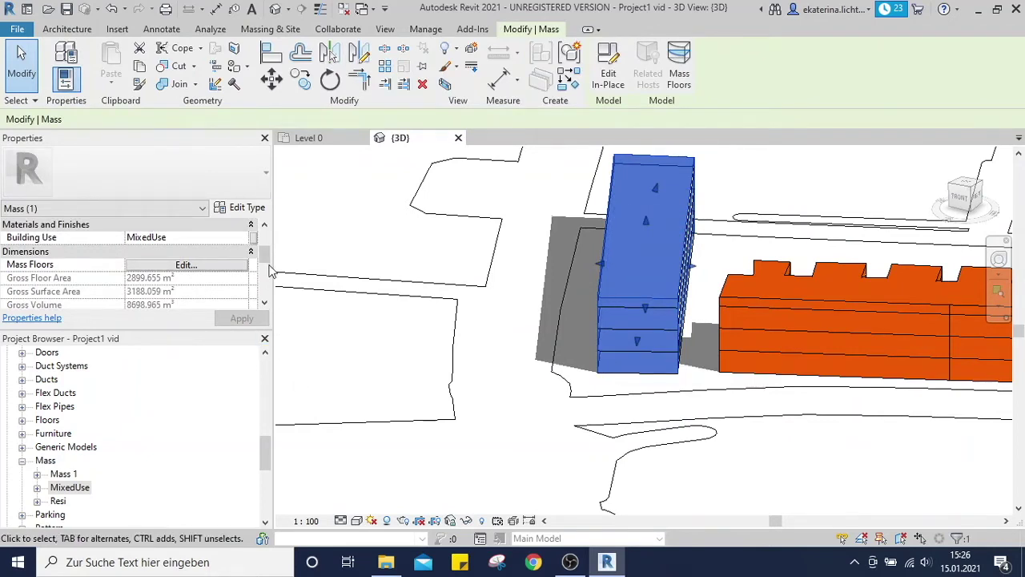
drag(265, 254, 264, 267)
click(170, 251)
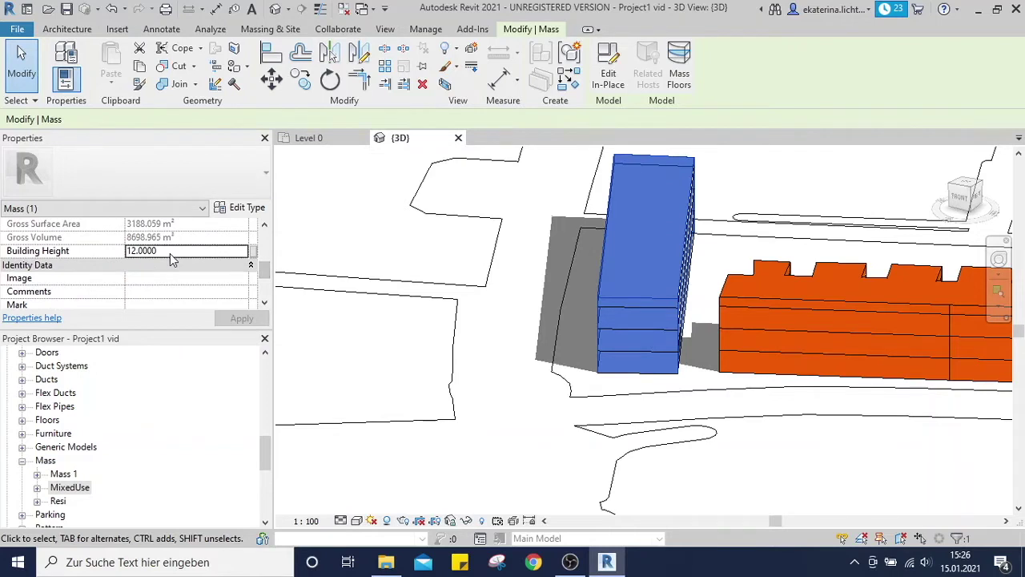
text(3.5)
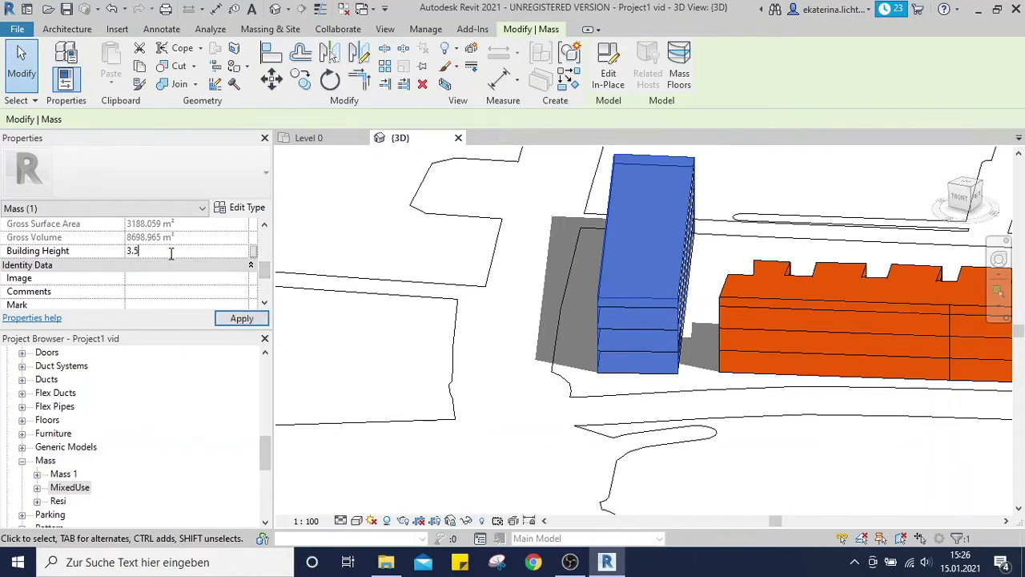
key(Return)
click(528, 415)
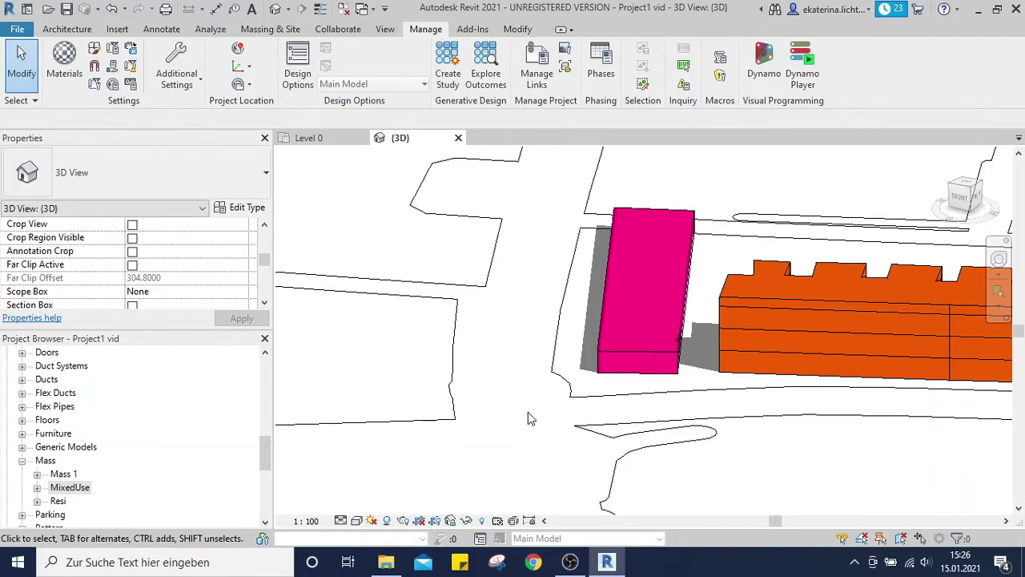
Step: Copy the pink MixedUse mass in place, using its front corner as both base point and destination
middle_drag(603, 362, 451, 361)
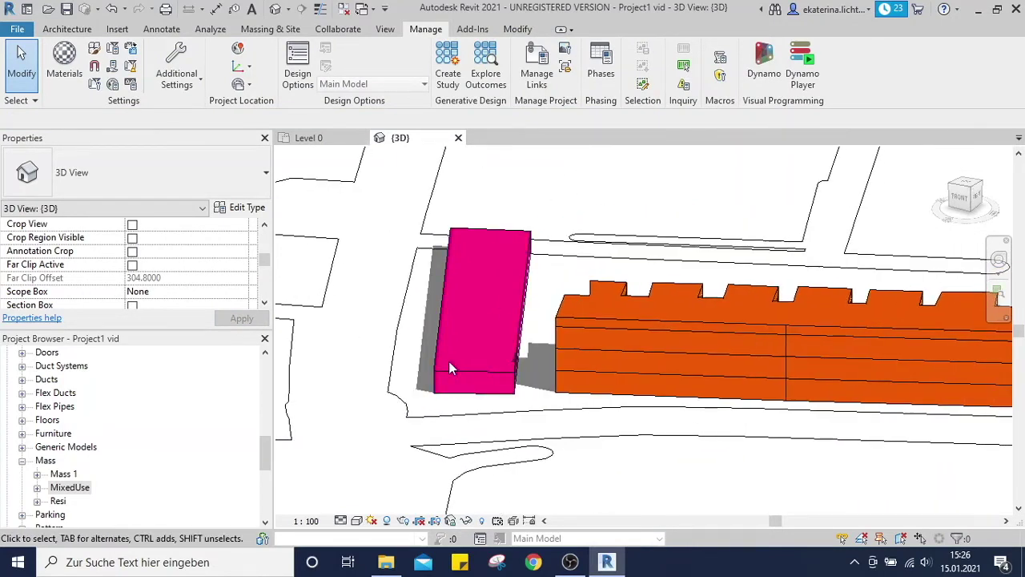
click(607, 318)
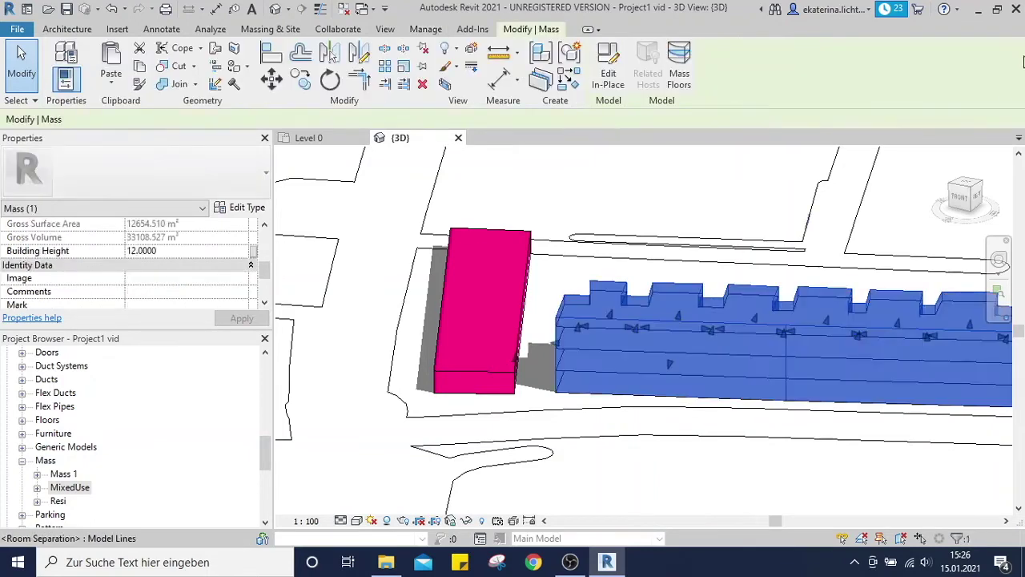
click(465, 377)
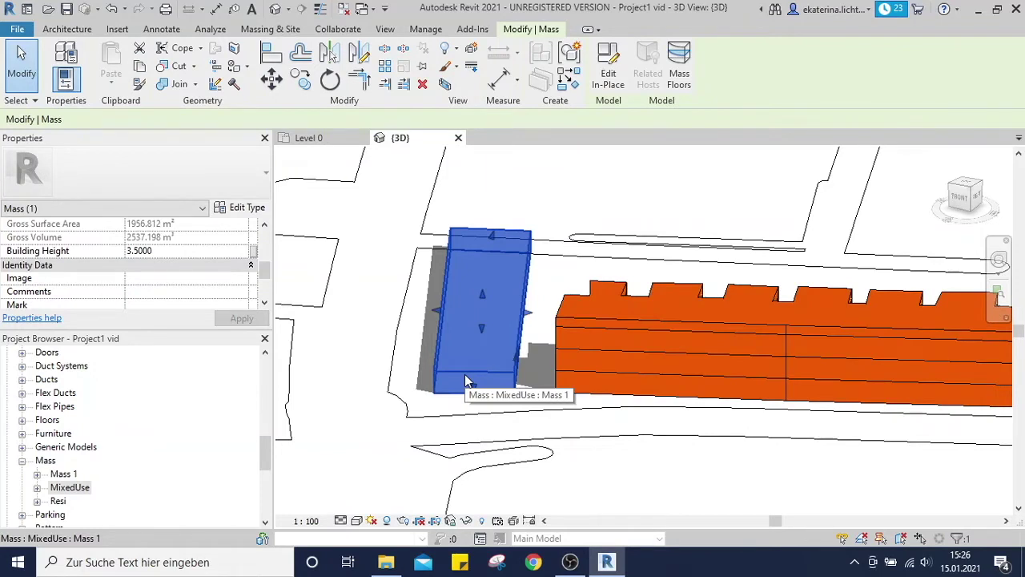
key(m)
key(v)
click(432, 396)
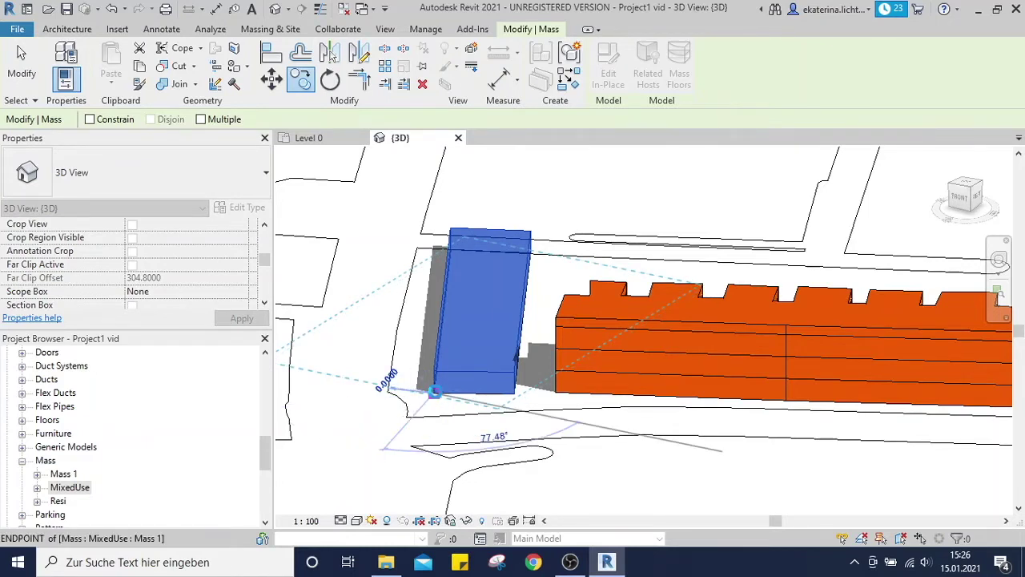
click(435, 397)
key(Escape)
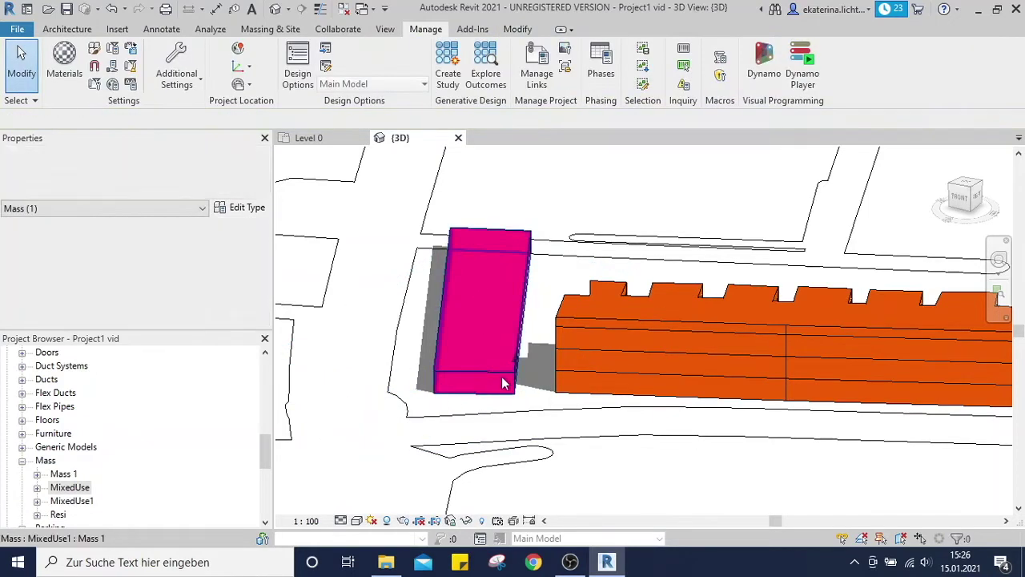
Step: Set the Building Height of the copied MixedUse mass to 12
click(496, 376)
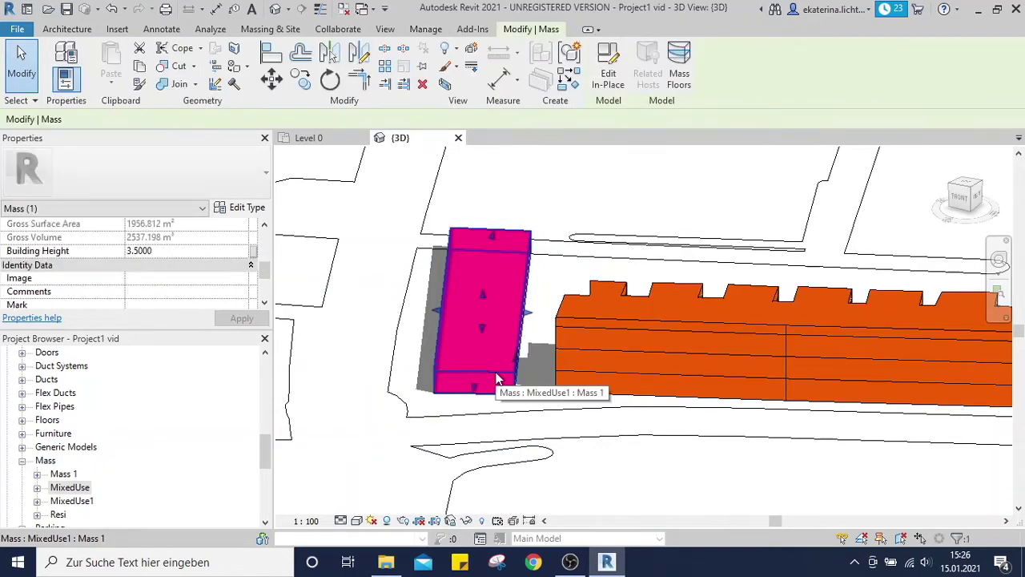
click(601, 66)
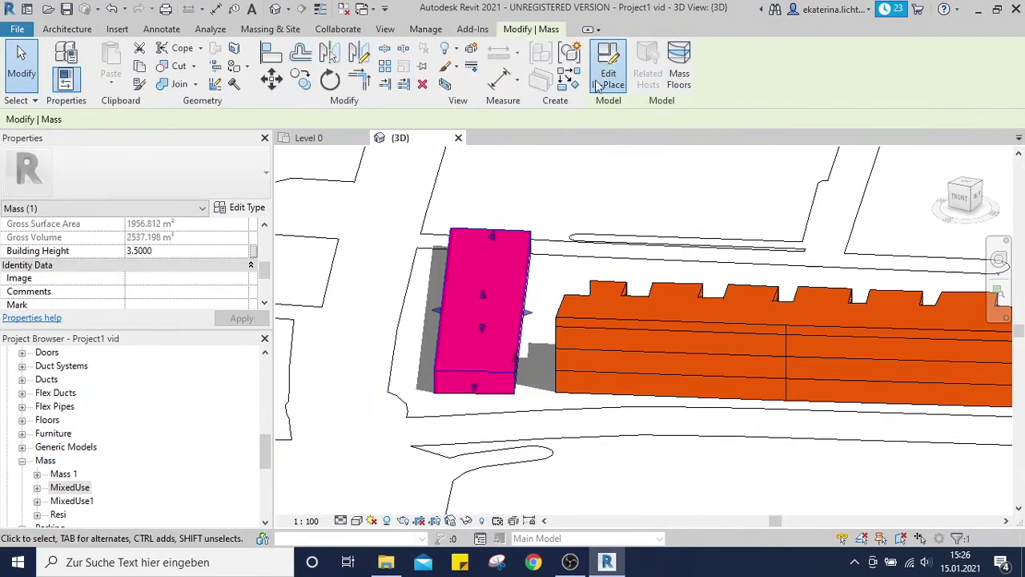
click(467, 372)
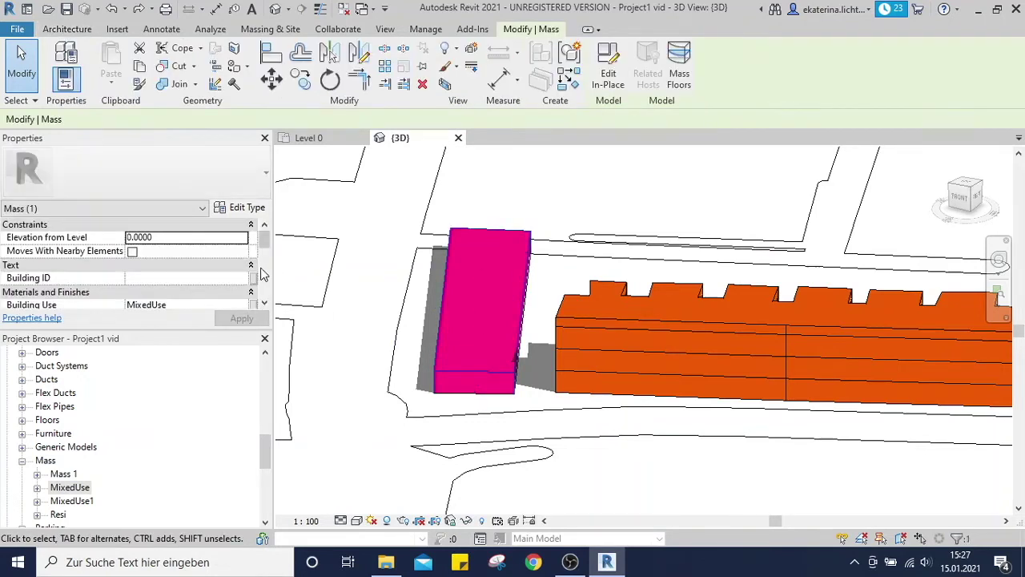
drag(266, 241, 255, 269)
click(191, 265)
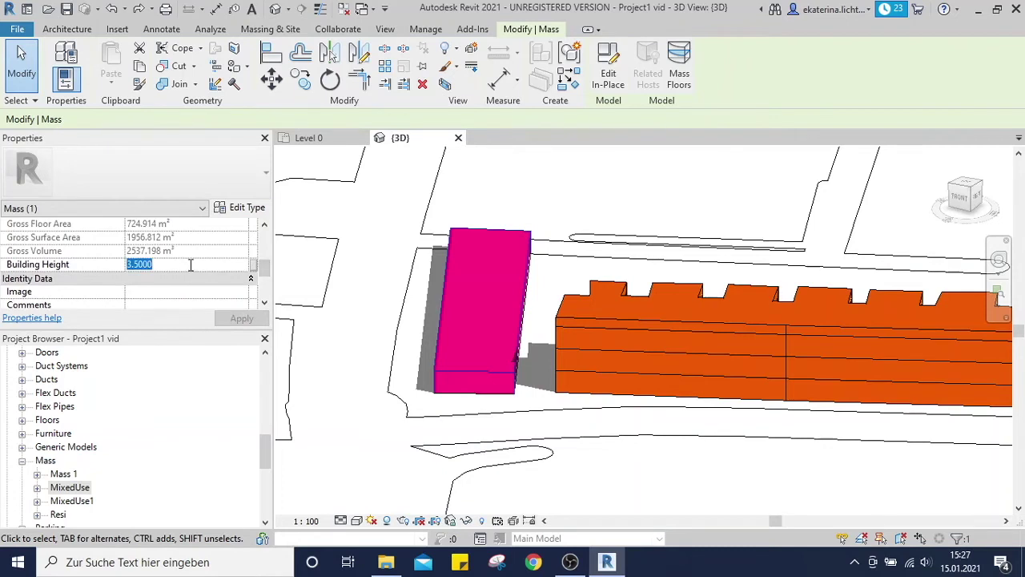
text(12)
drag(269, 277, 270, 232)
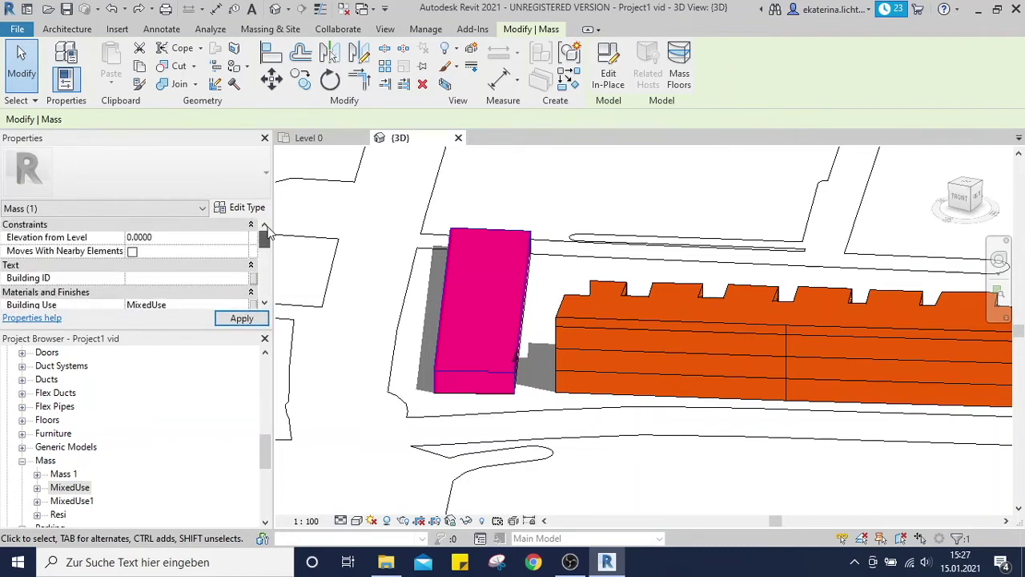
click(391, 270)
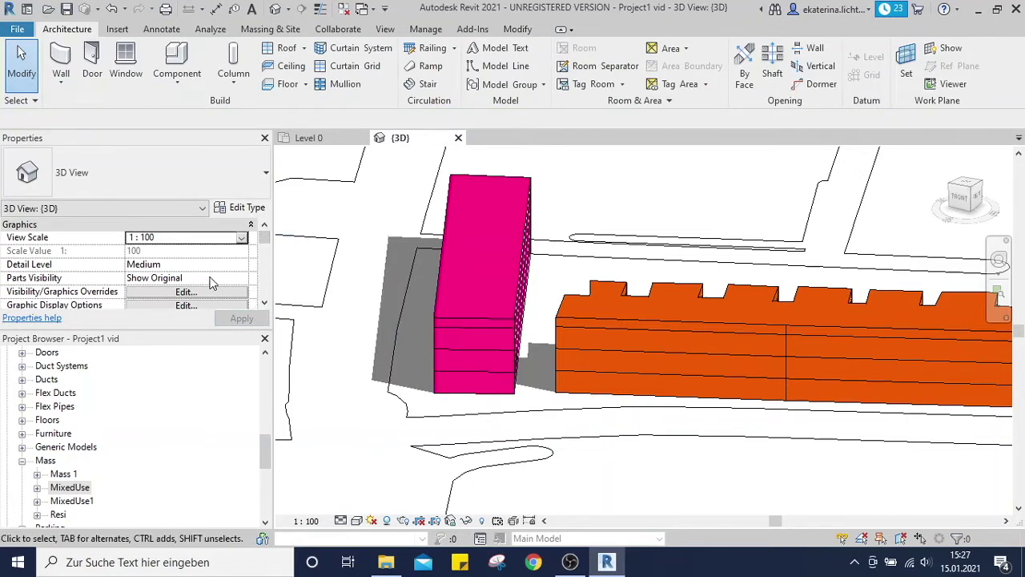
Step: Raise the copied MixedUse mass above the ground-floor mass by setting its Elevation from Level to 3.5
click(467, 320)
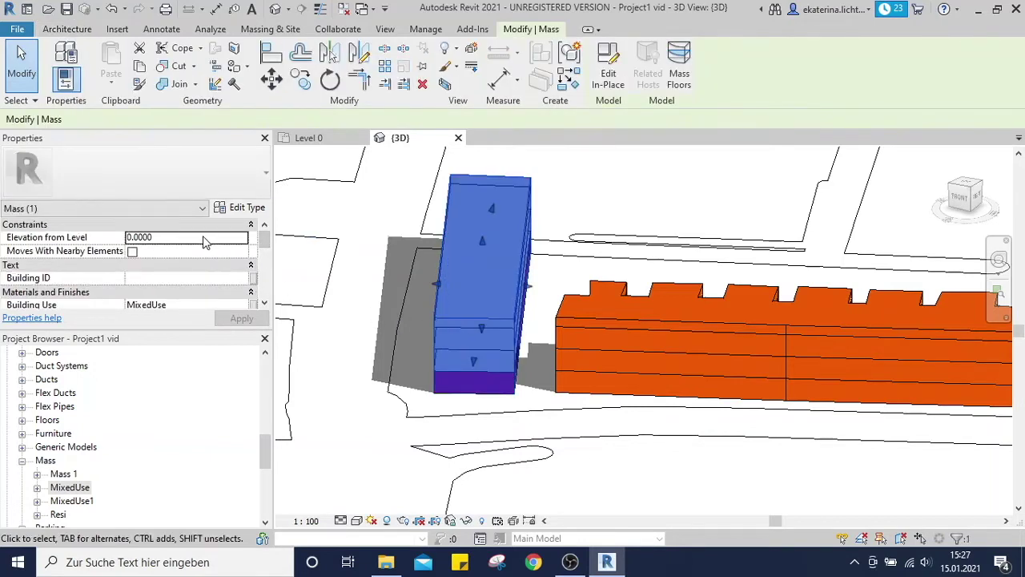
click(204, 237)
text(3.5)
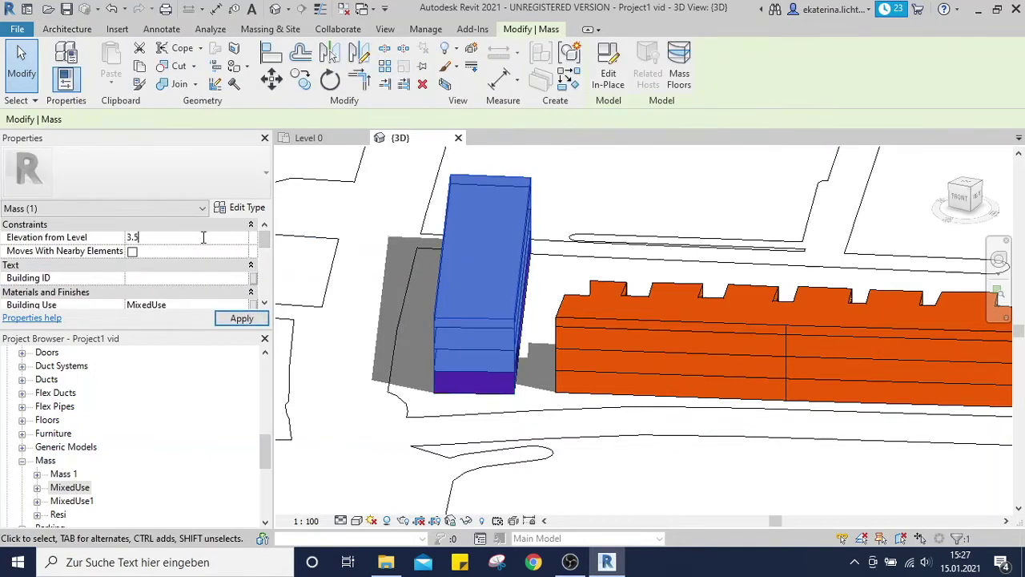
key(Return)
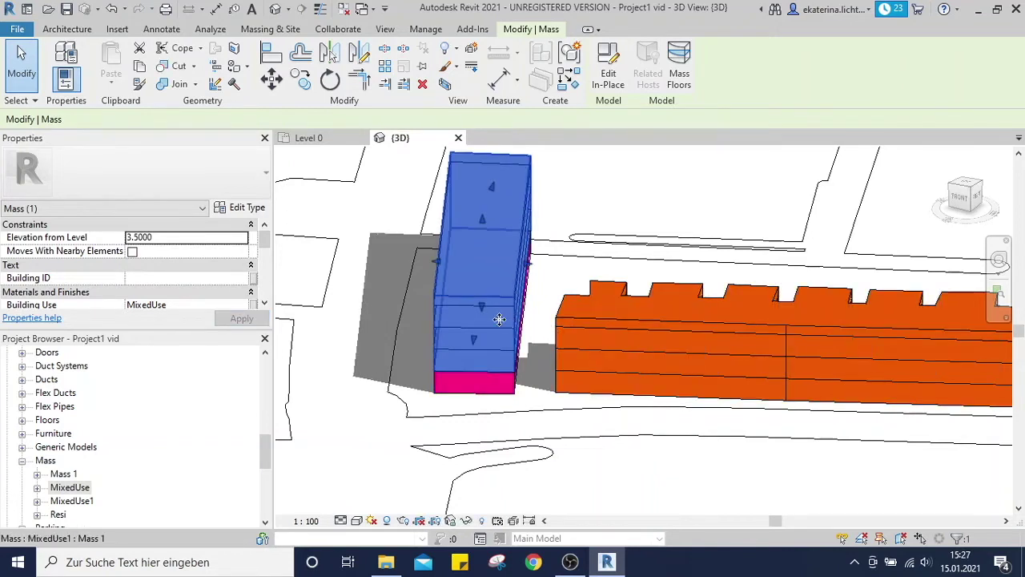
Step: Set the Building Height of the long orange residential mass to 14
scroll(262, 250, down, 5)
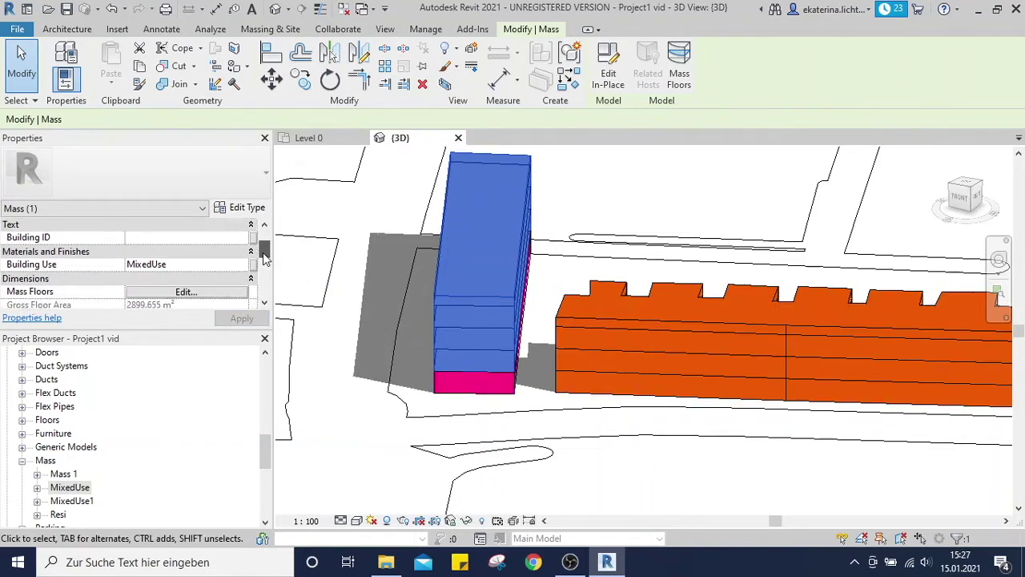
click(168, 293)
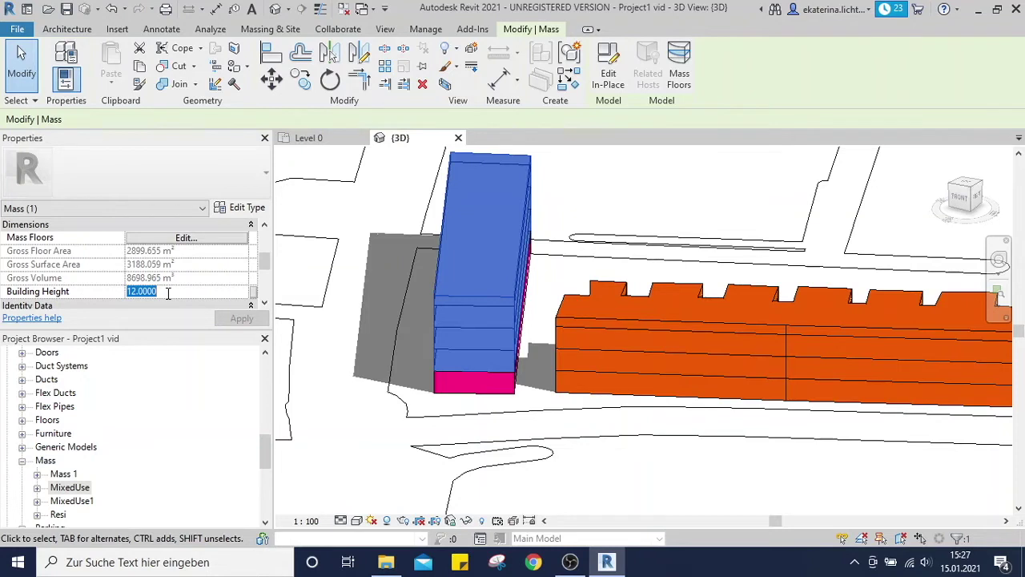
click(612, 316)
click(170, 294)
text(14)
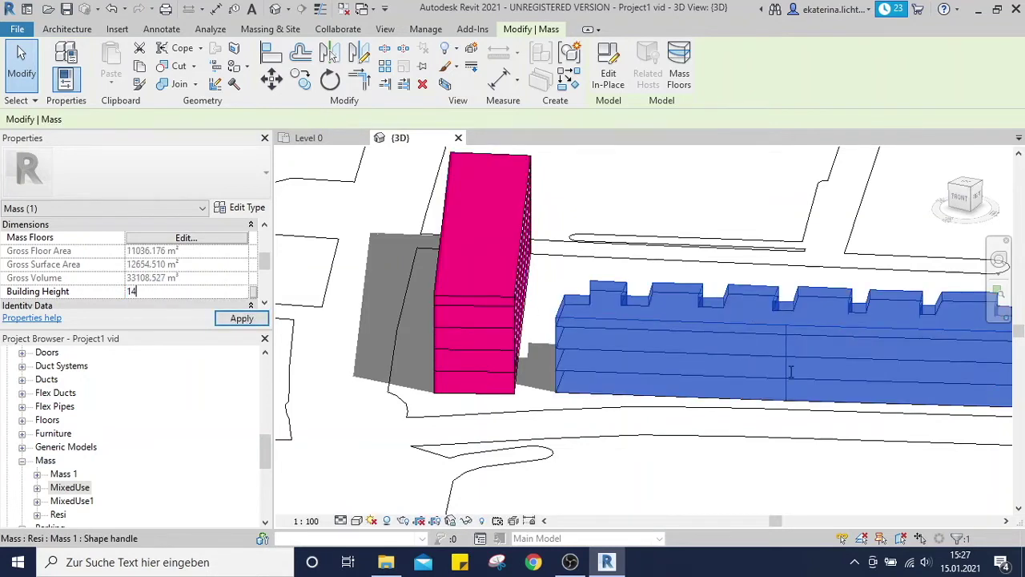
click(724, 433)
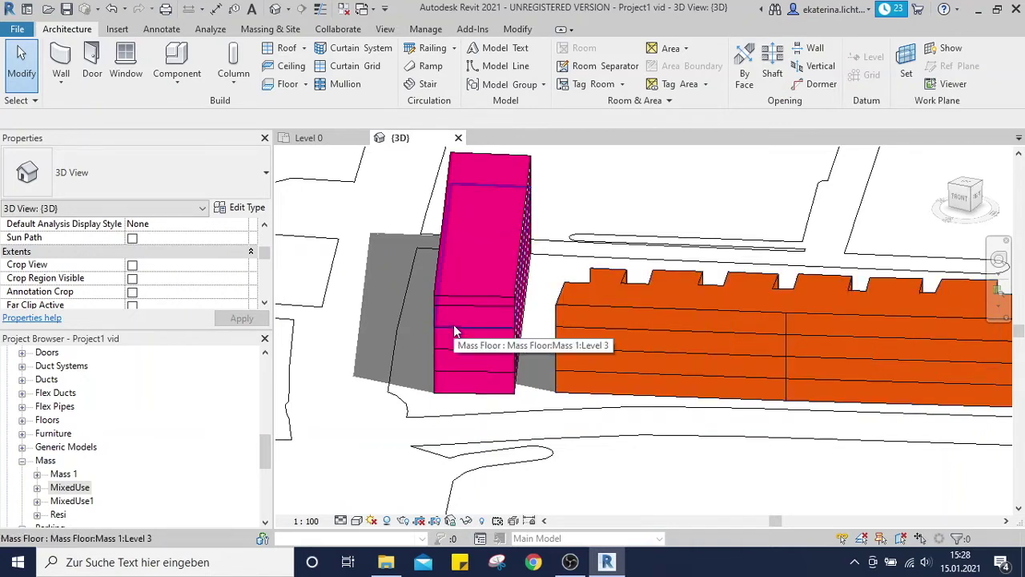
Step: Set the Building Height of the upper pink mass to 10.5
click(451, 303)
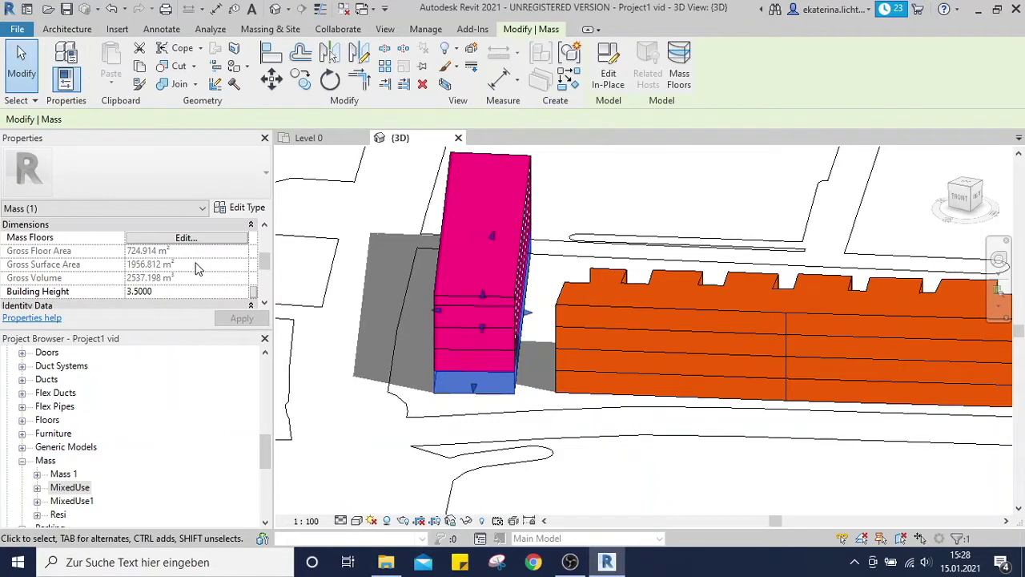
mouse_move(257, 266)
mouse_down()
mouse_move(263, 234)
mouse_move(263, 261)
mouse_up()
click(168, 307)
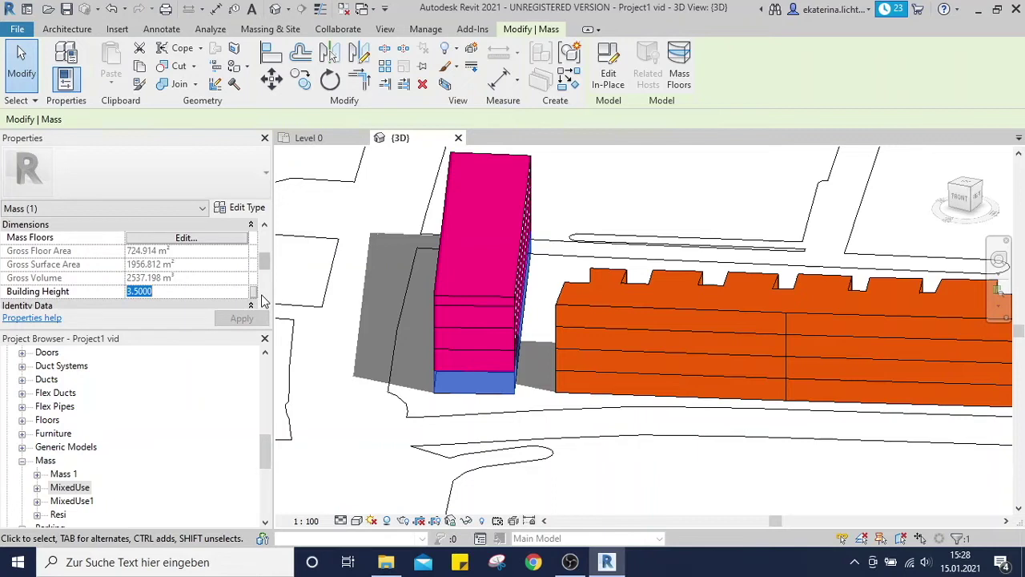
text(12)
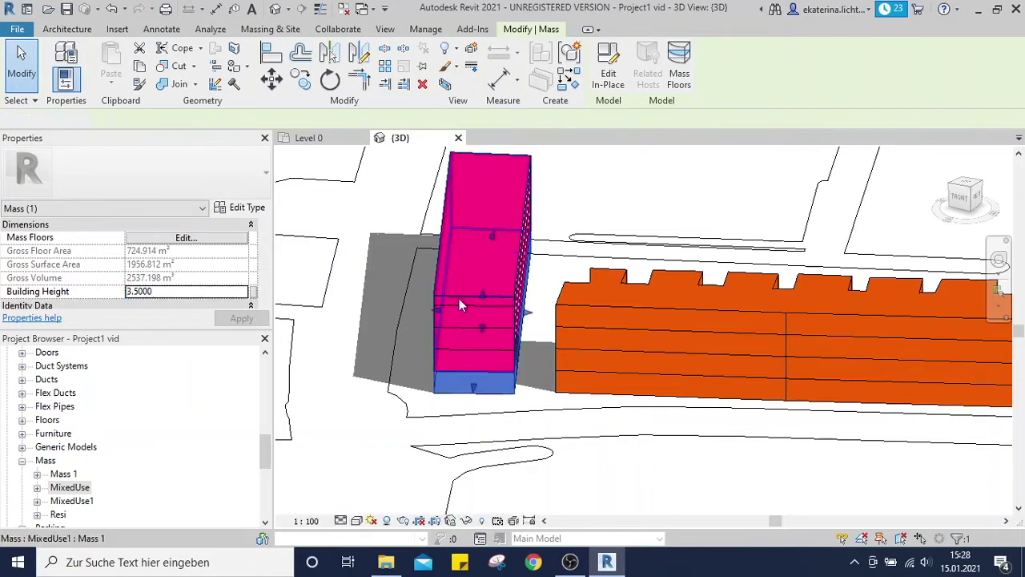
key(Return)
click(216, 289)
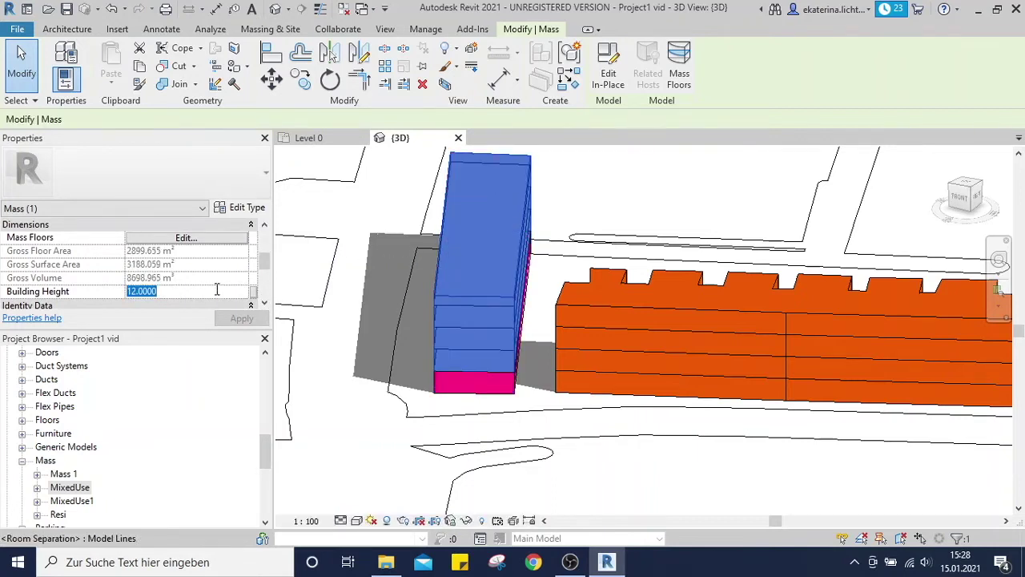
text(10.5)
key(Return)
click(385, 412)
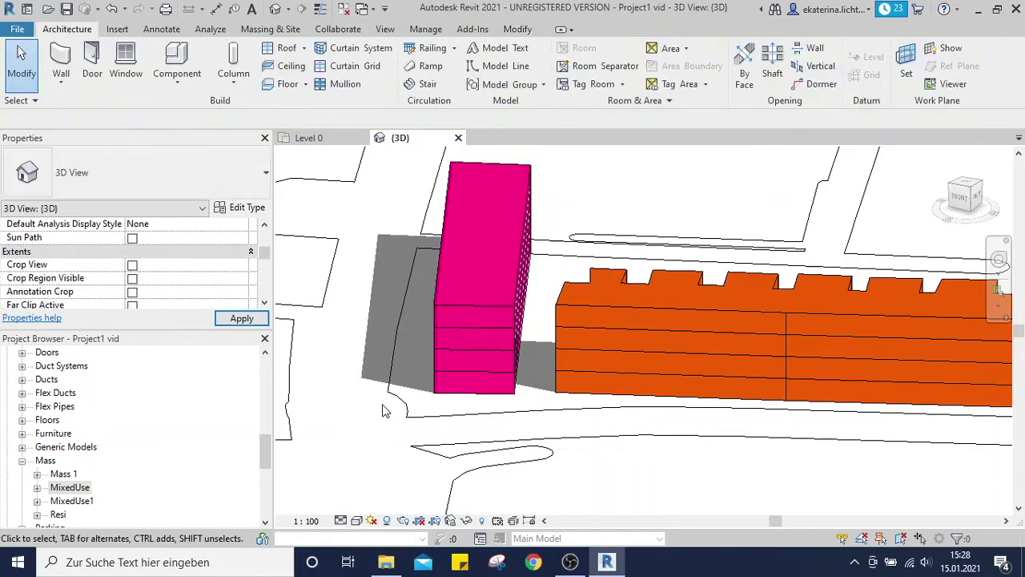
Step: Assign the residential material as the Building Use of the upper mass on the narrow building
click(453, 393)
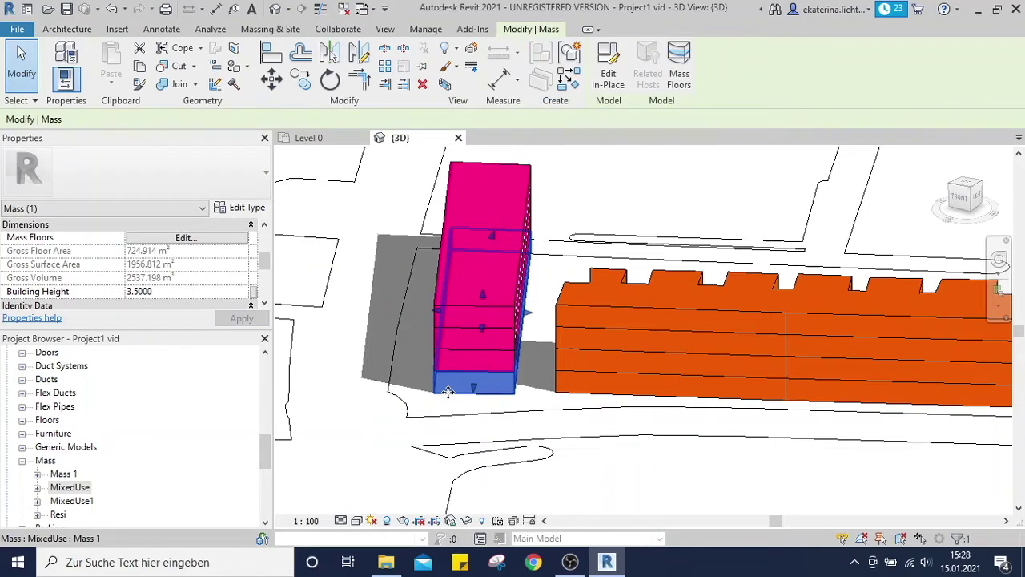
click(464, 303)
click(253, 296)
drag(265, 265, 263, 237)
click(238, 253)
text(residential)
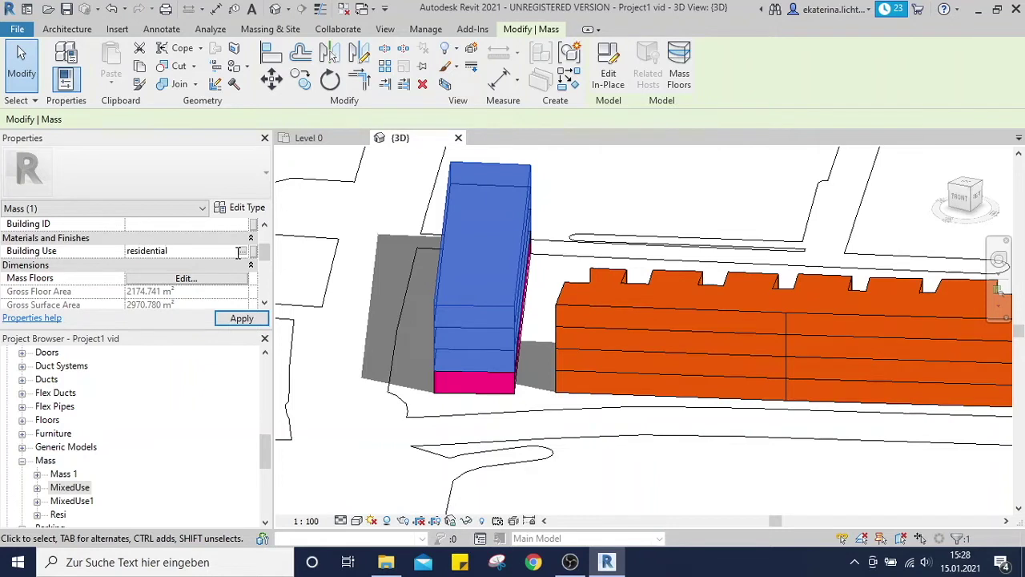
key(Return)
click(388, 353)
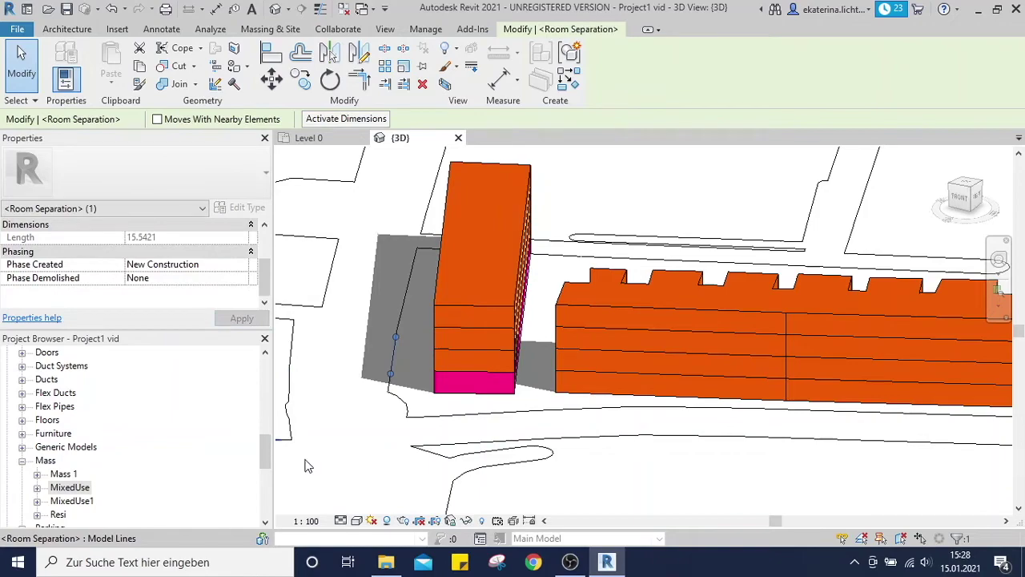
click(355, 488)
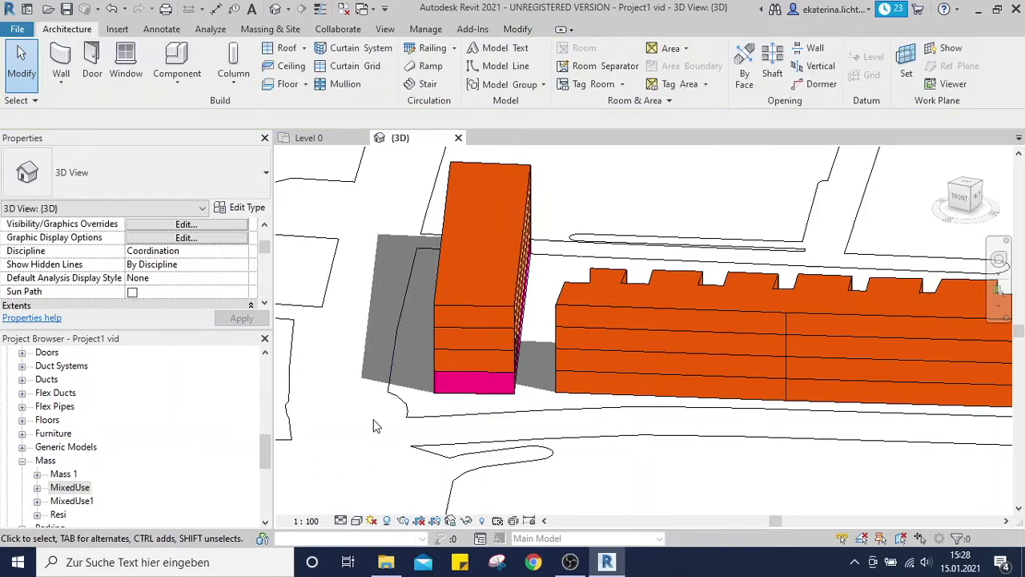
Step: Select the pink ground-floor mass and enlarge the properties area to show more of its parameters
shift+middle_drag(367, 383, 419, 405)
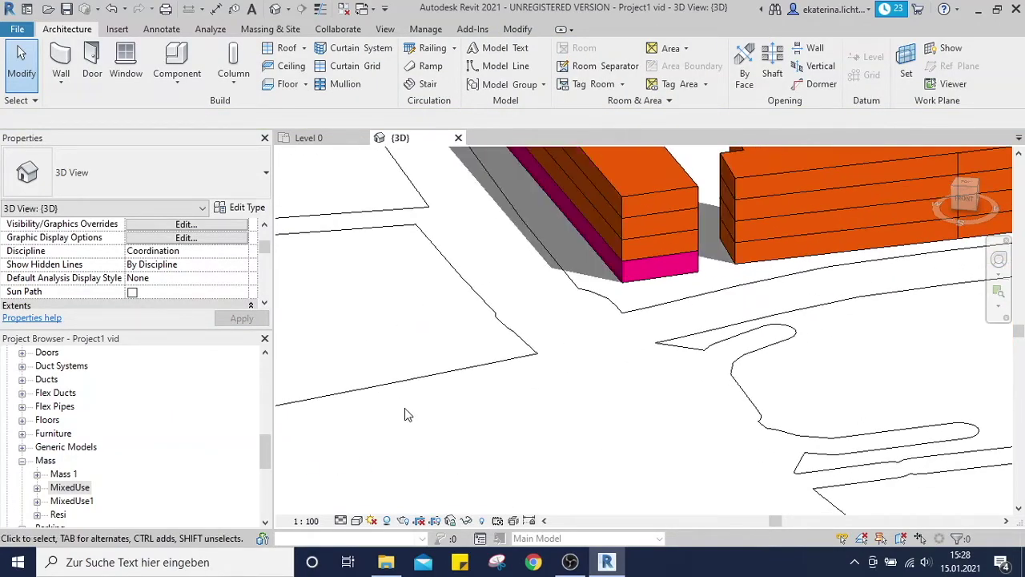
scroll(582, 327, down, 2)
middle_drag(584, 329, 474, 461)
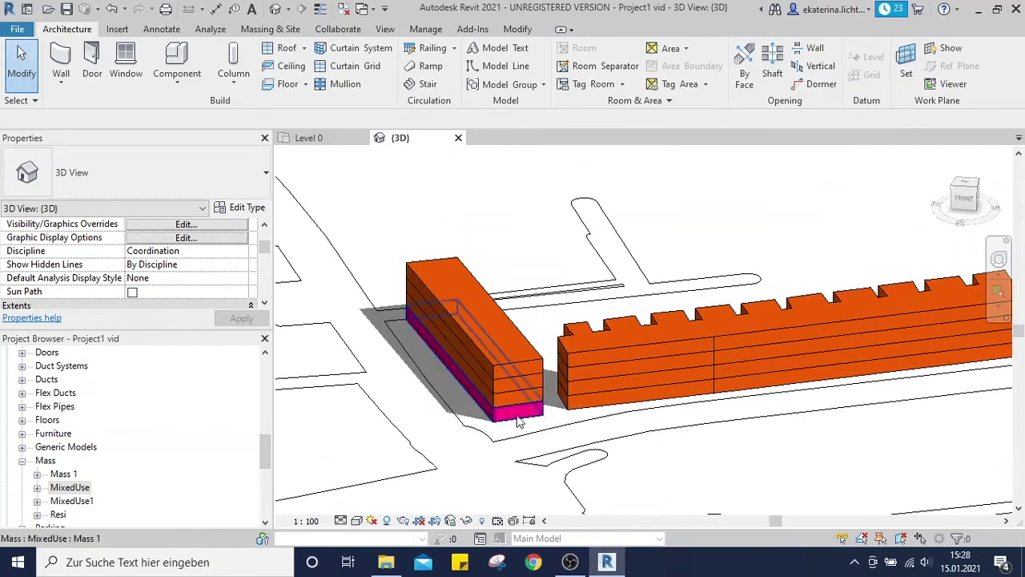
click(521, 415)
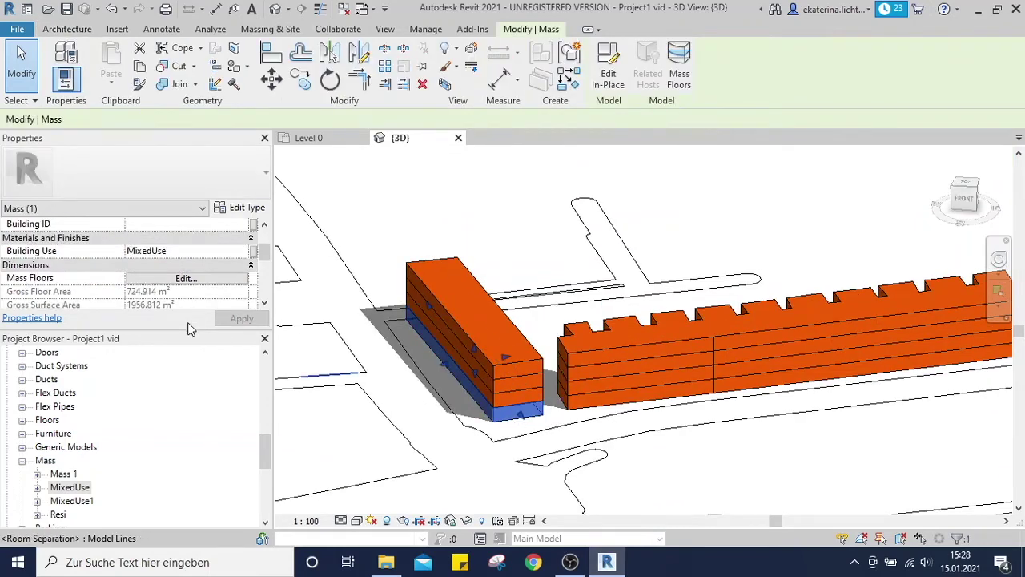
drag(185, 331, 184, 433)
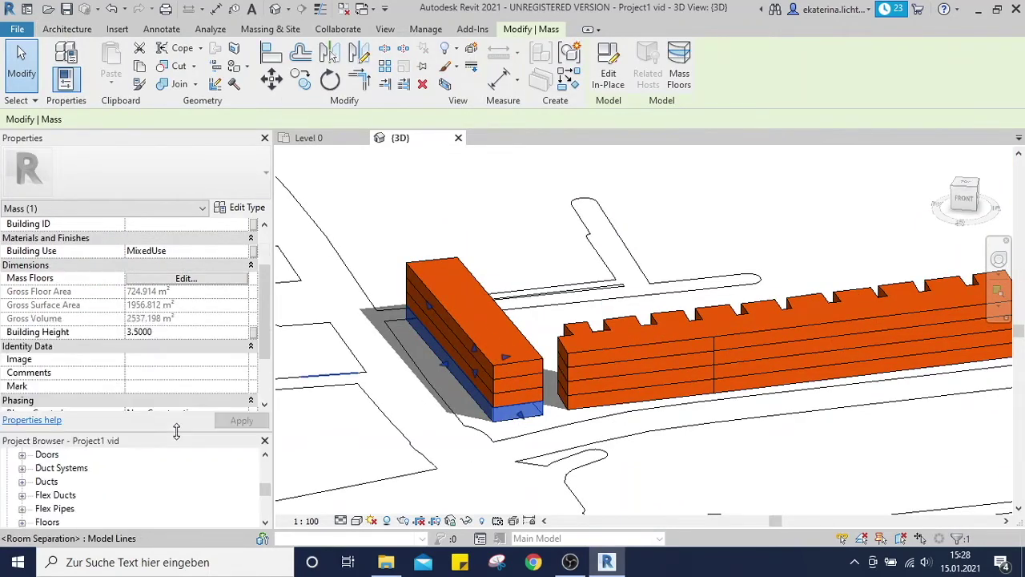
Step: Check the Parcel ID of the red mixed-use parcel around the two buildings on the Level 0 plan
click(325, 169)
click(316, 140)
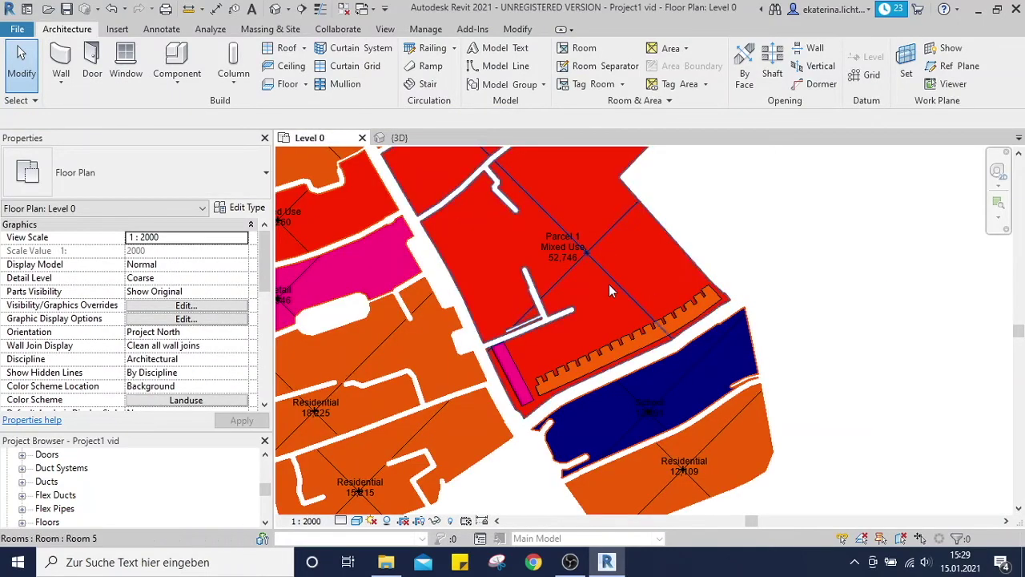
click(557, 283)
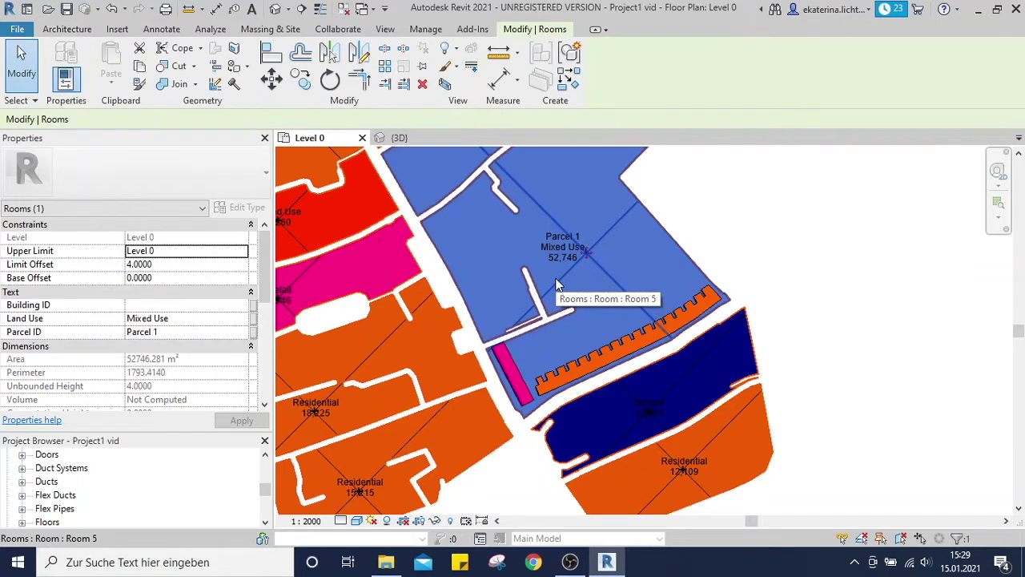
click(170, 338)
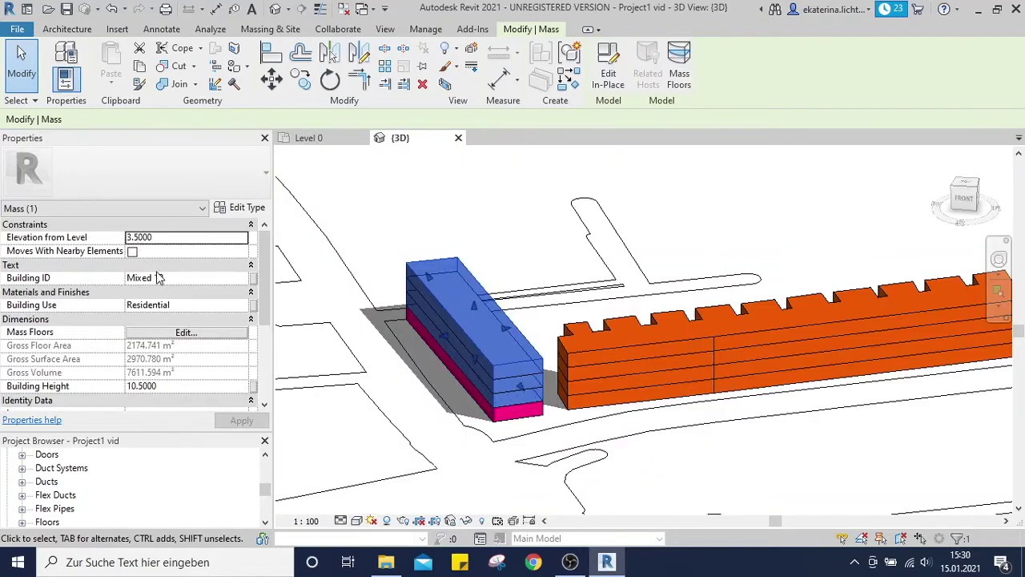
Step: Set the Building ID of the upper residential mass to Parcel1B in the 3D view
click(152, 280)
drag(155, 277, 99, 277)
text(Parcel1B)
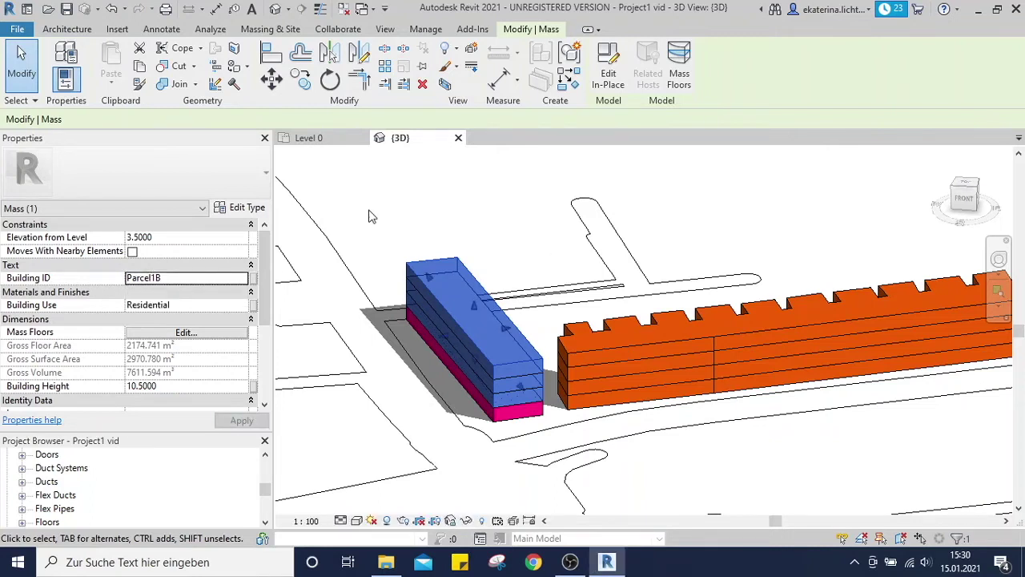
Step: Change the Building ID of the upper residential mass to Parcel1 1B and of the pink ground-floor mass to Parcel1 1A
click(156, 278)
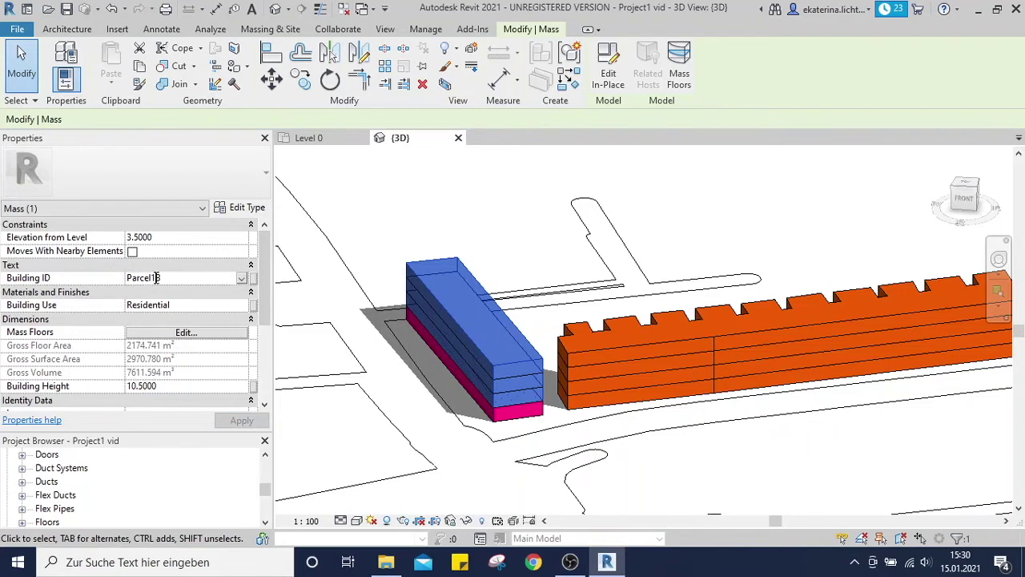
text(1)
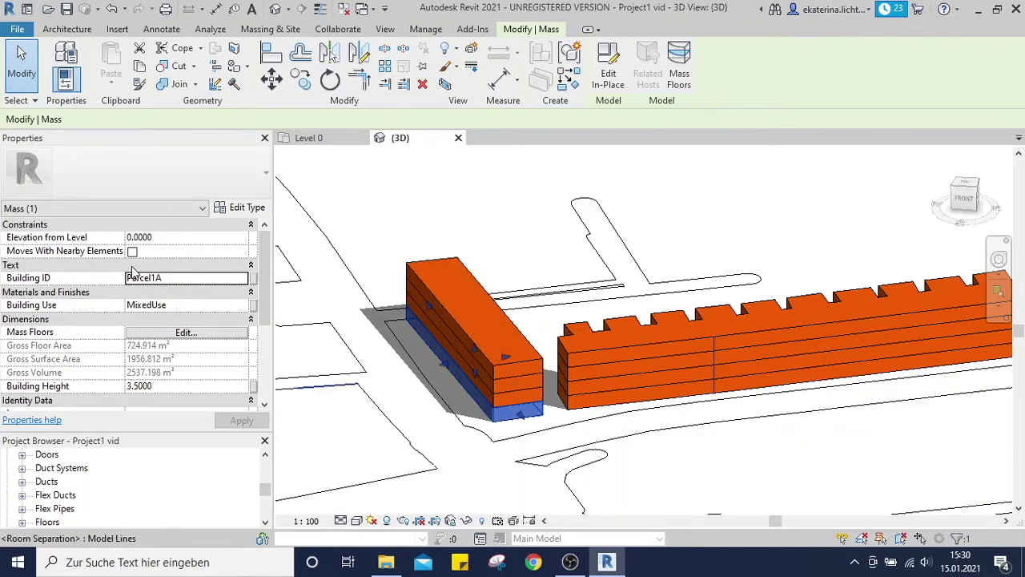
click(156, 277)
text(1)
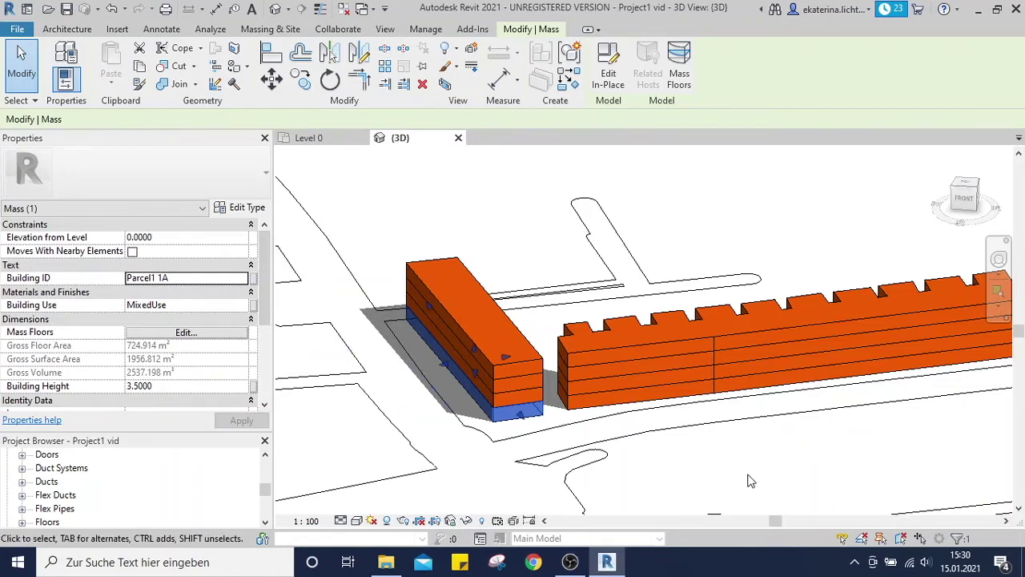
click(715, 469)
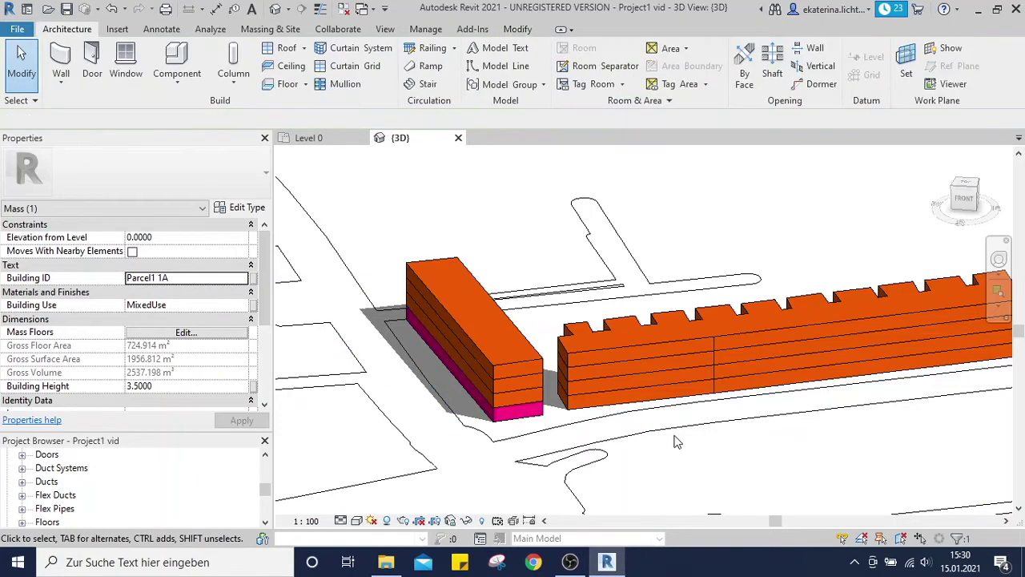
Step: Set the Building ID of the long residential mass with the notched rear side to Parcel1 2
click(620, 356)
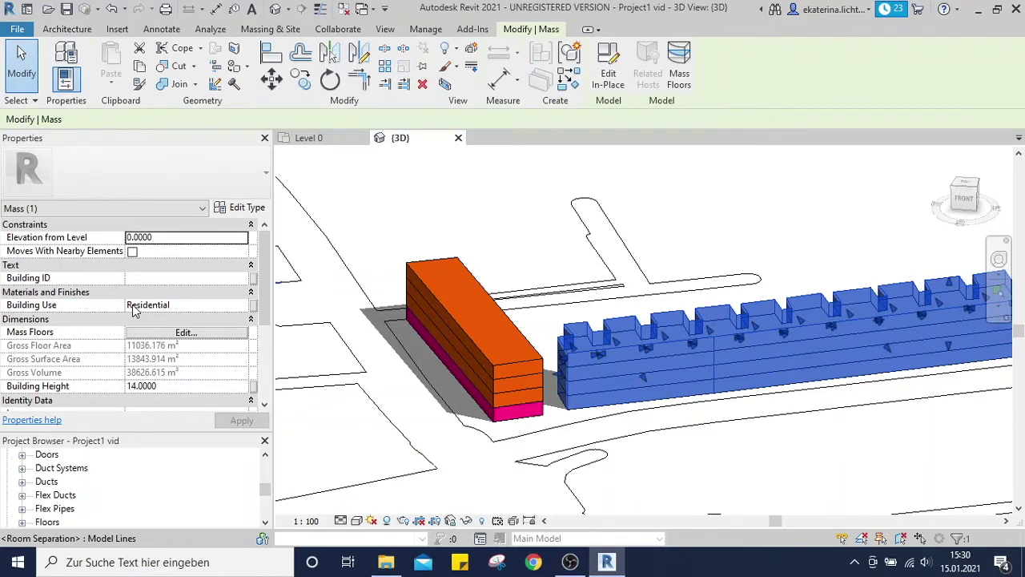
click(142, 278)
text(Parcel 1)
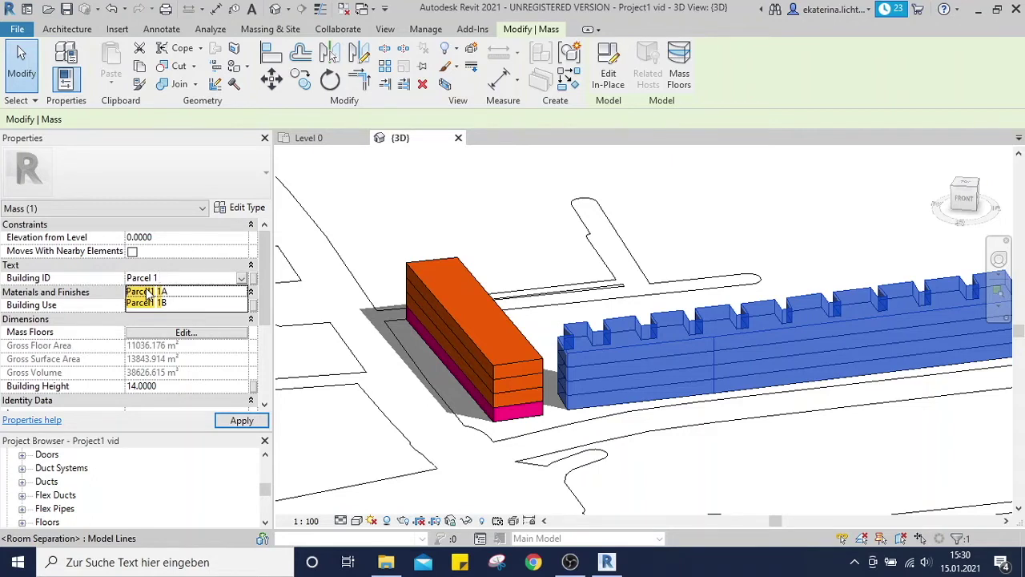
text( 2)
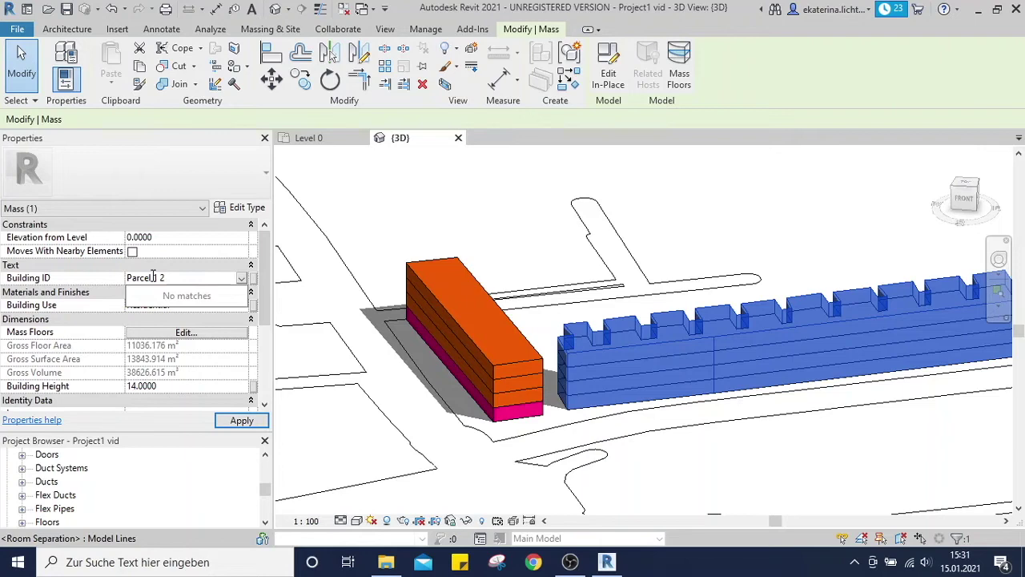
click(153, 277)
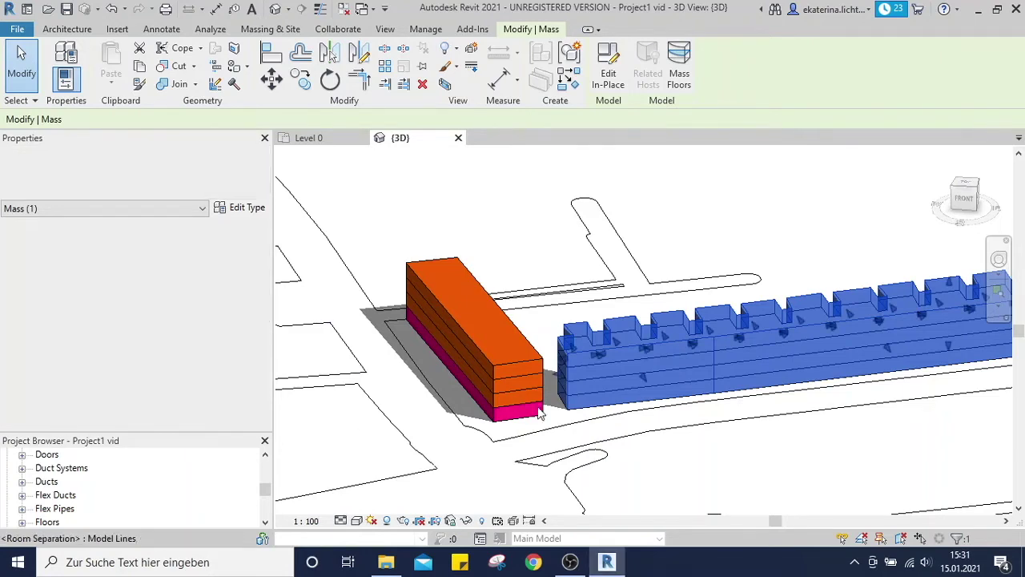
click(565, 370)
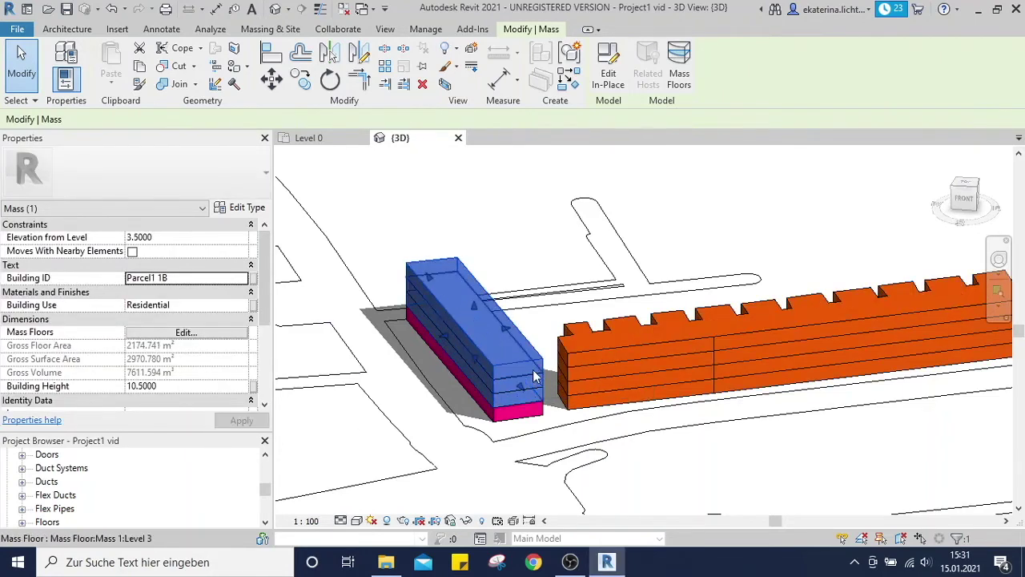
click(617, 382)
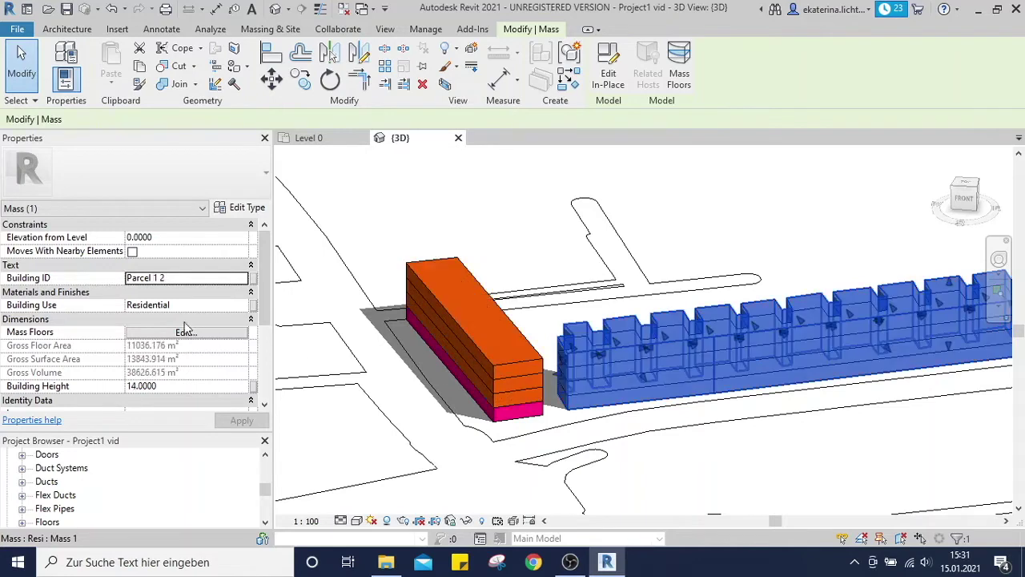
click(155, 277)
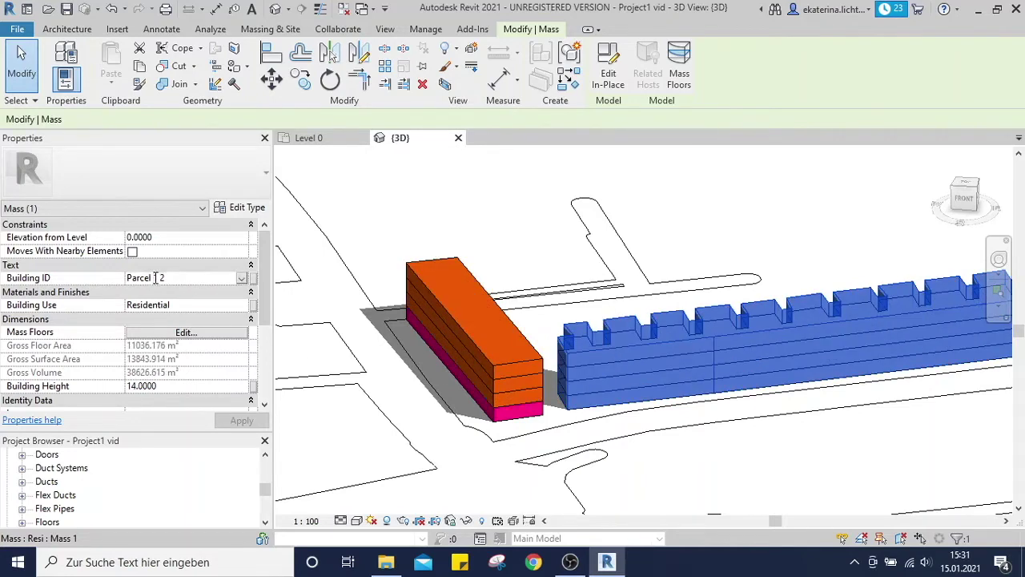
key(BackSpace)
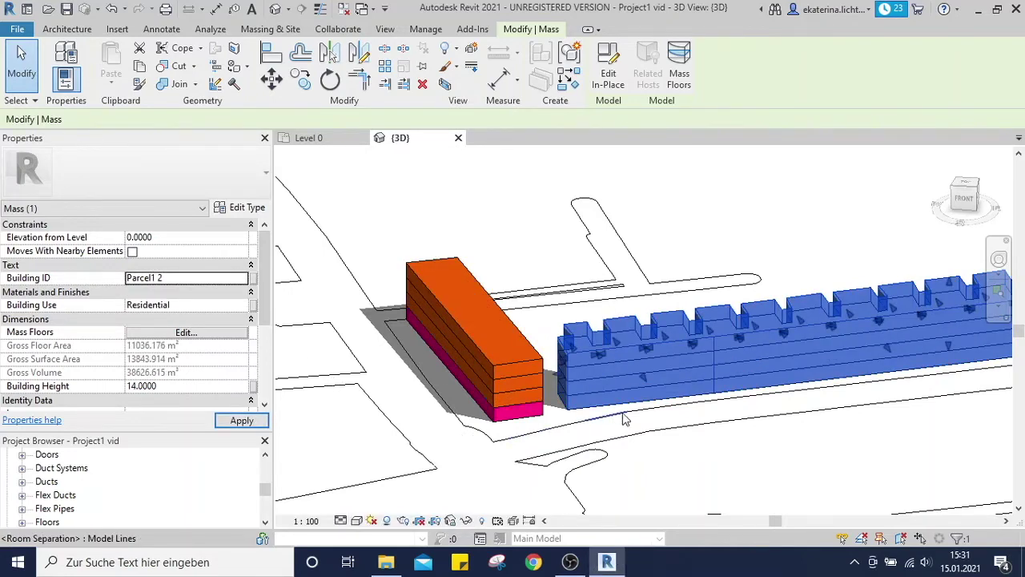
click(641, 422)
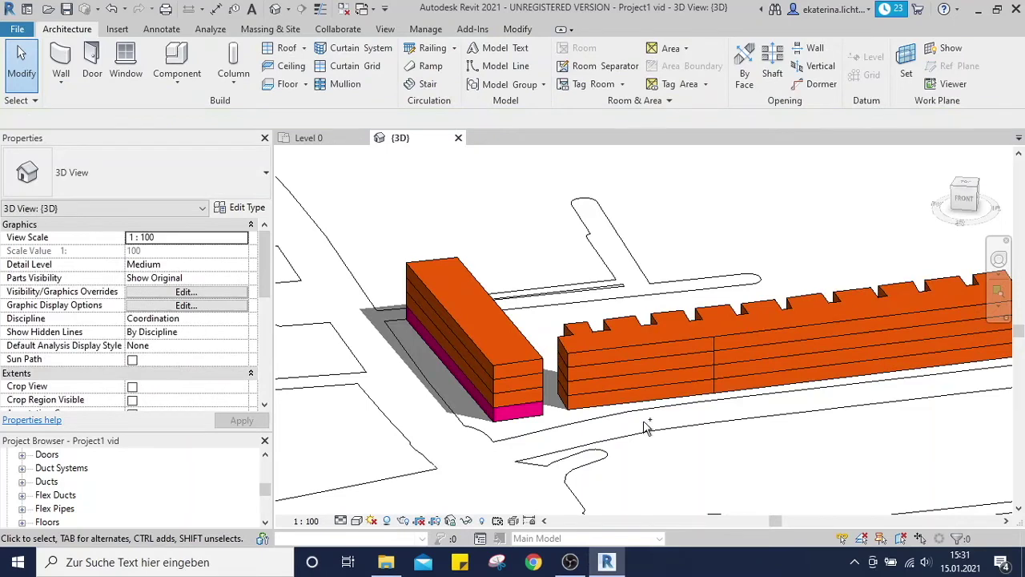
Step: Set the Parcel ID of the dark blue school parcel on the Level 0 plan to Parcel 2
key(ctrl+Tab)
scroll(638, 292, down, 3)
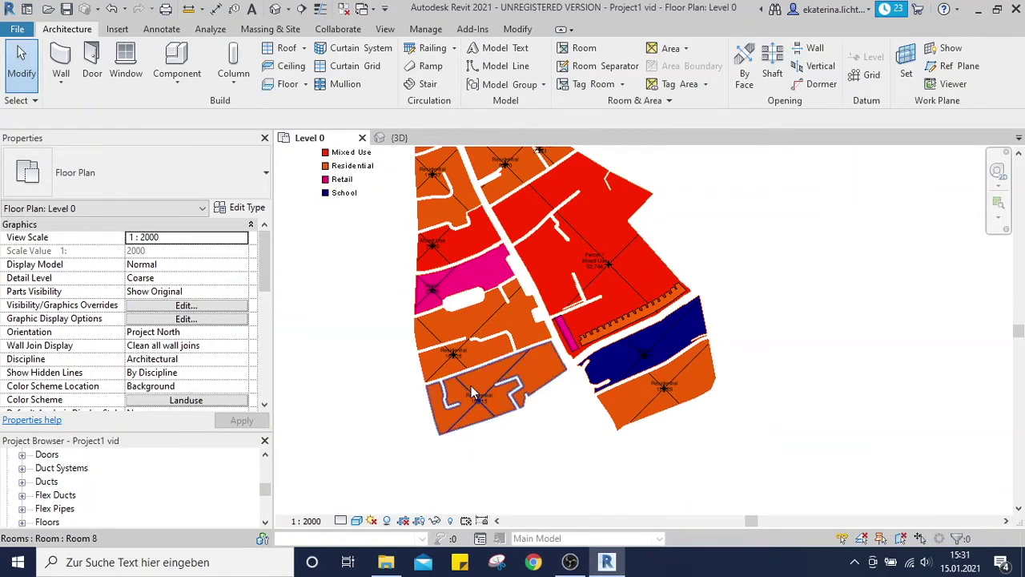
click(470, 419)
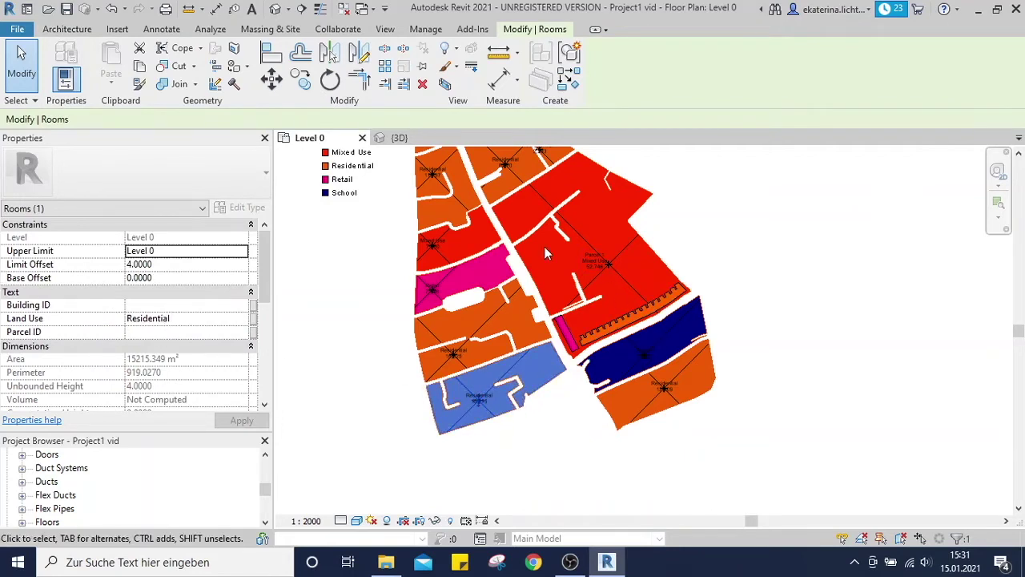
click(661, 340)
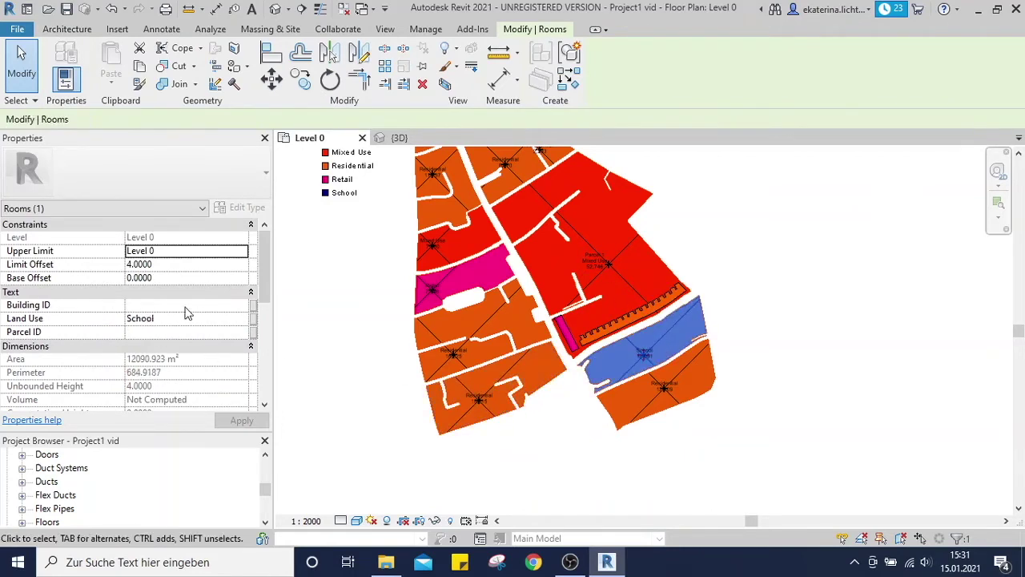
click(176, 332)
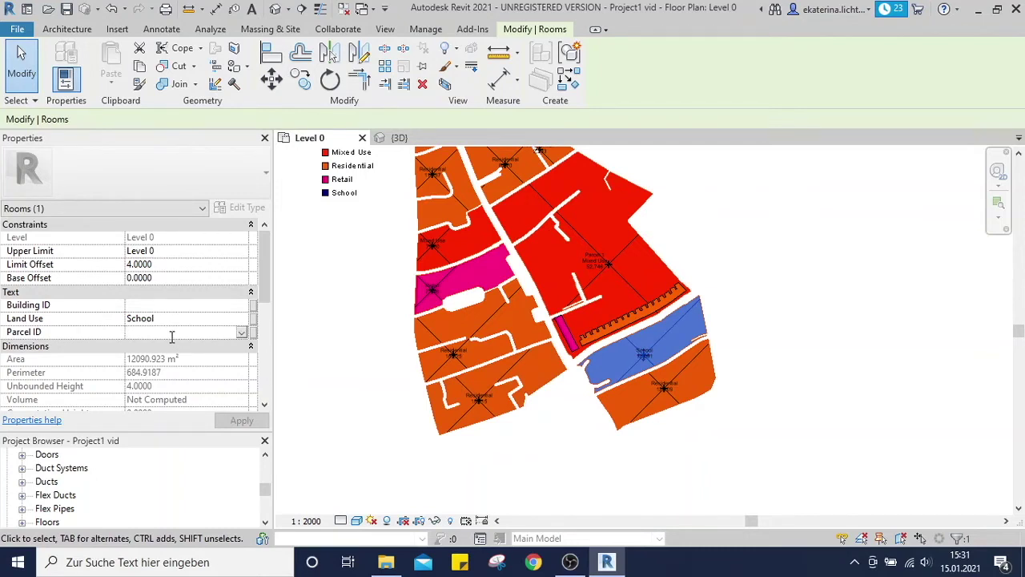
text(Parcel)
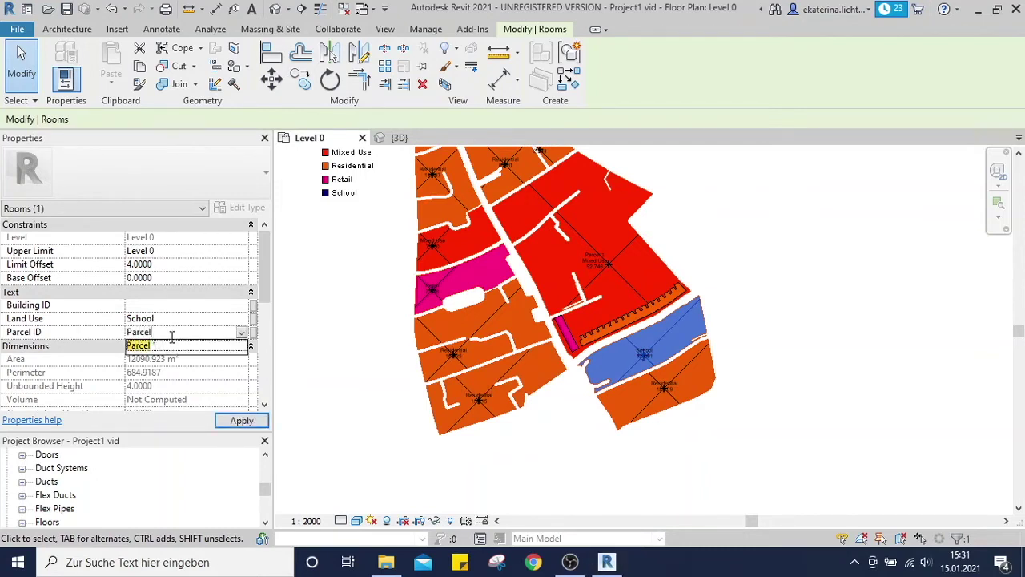
text( 2)
key(Return)
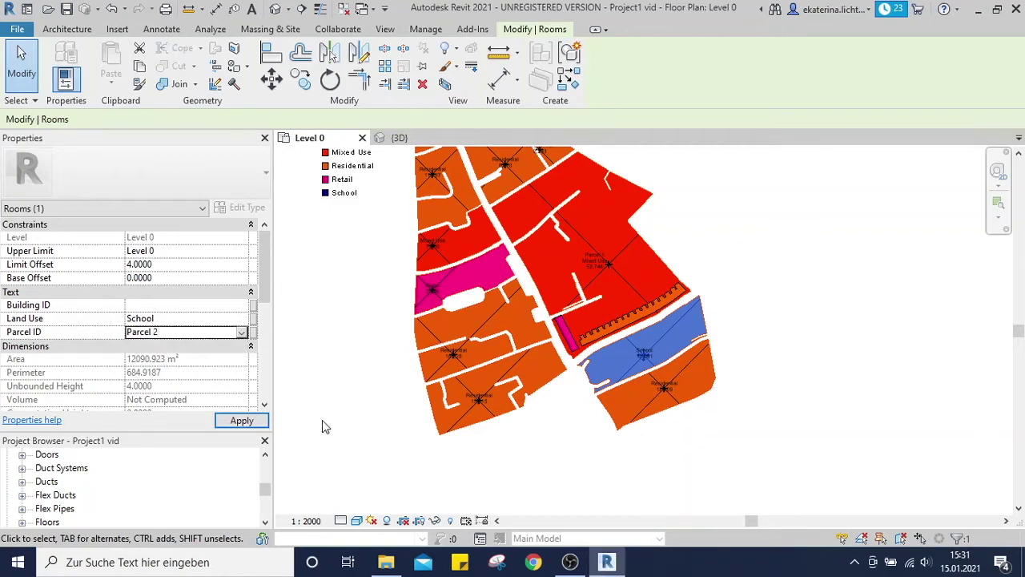
click(322, 426)
Step: Create a new schedule of building components for the Rooms category, keeping the name Room Schedule and the New Construction phase
mouse_move(265, 487)
mouse_down()
mouse_move(264, 513)
mouse_move(265, 476)
mouse_up()
click(7, 495)
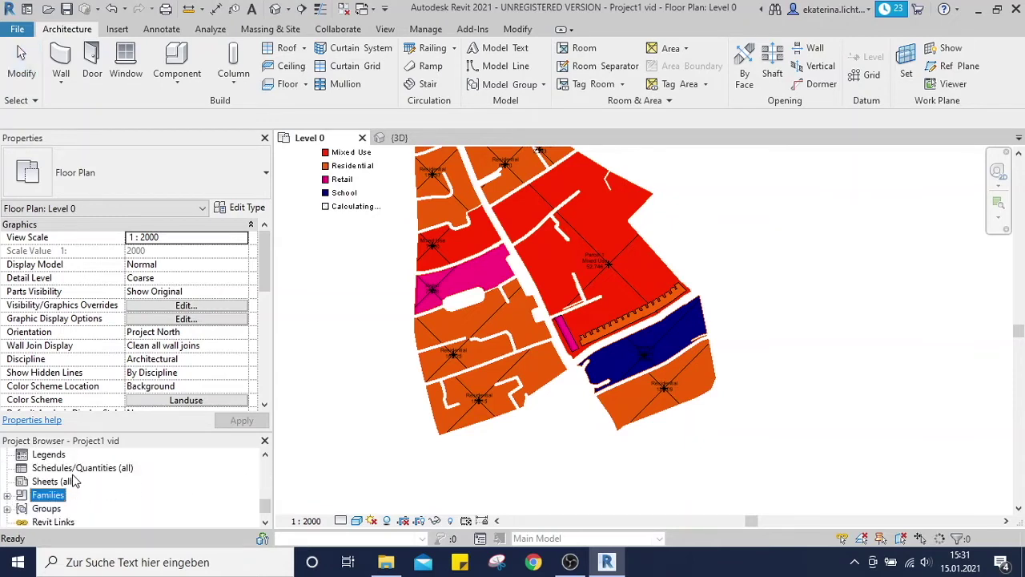
click(68, 470)
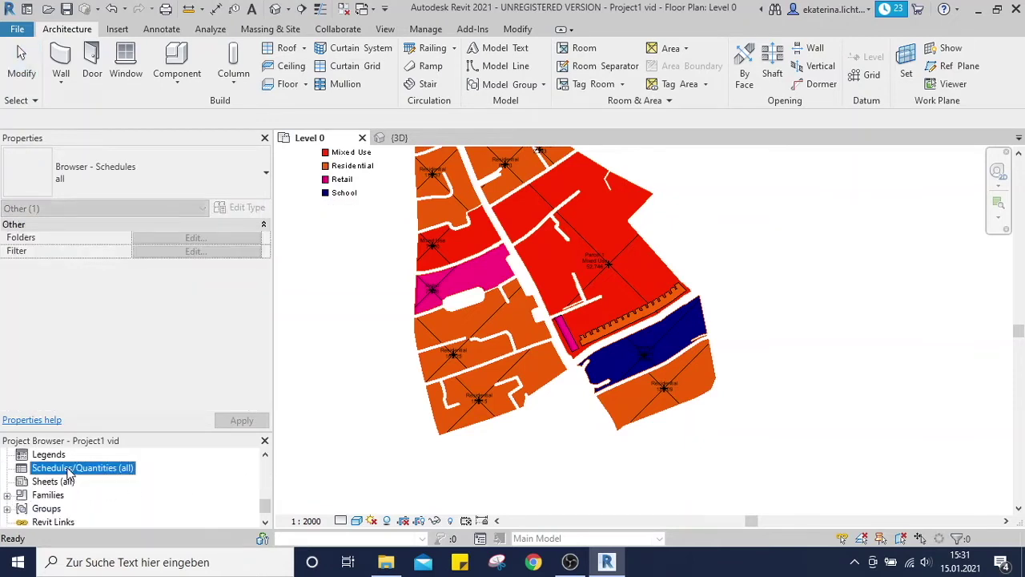
right_click(68, 472)
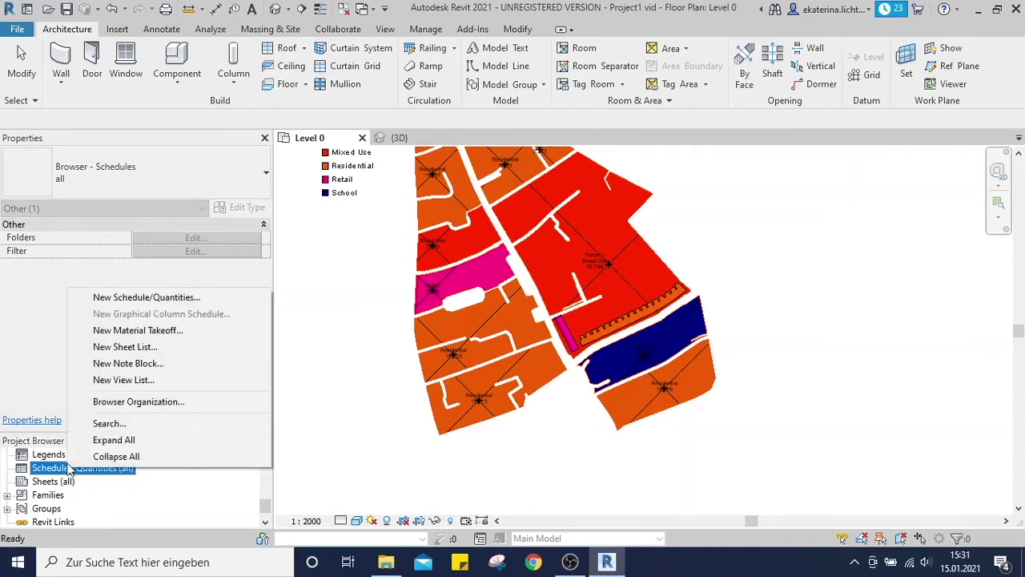
click(157, 297)
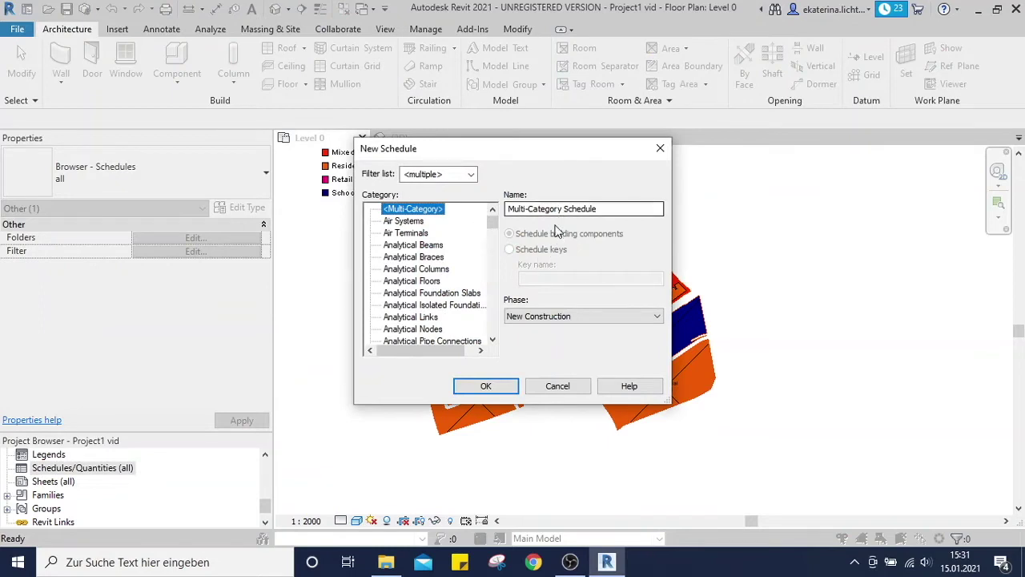
scroll(435, 298, down, 2)
drag(491, 212, 489, 302)
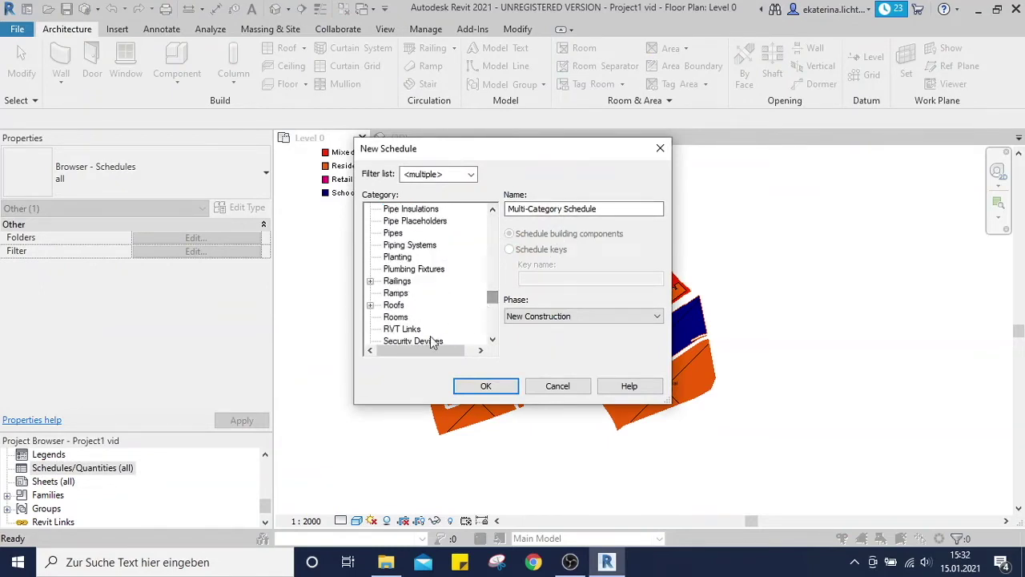
click(396, 316)
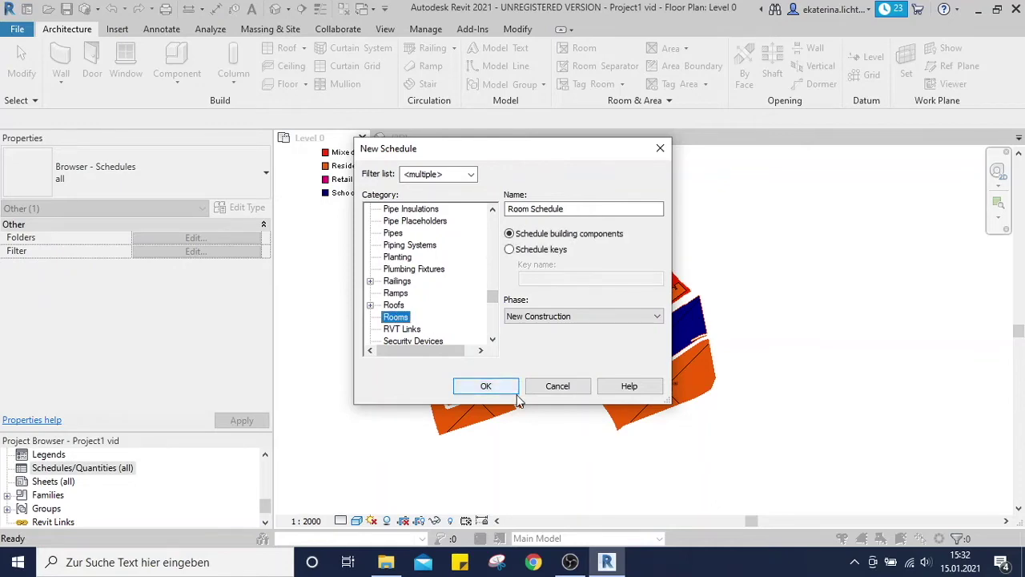
click(495, 391)
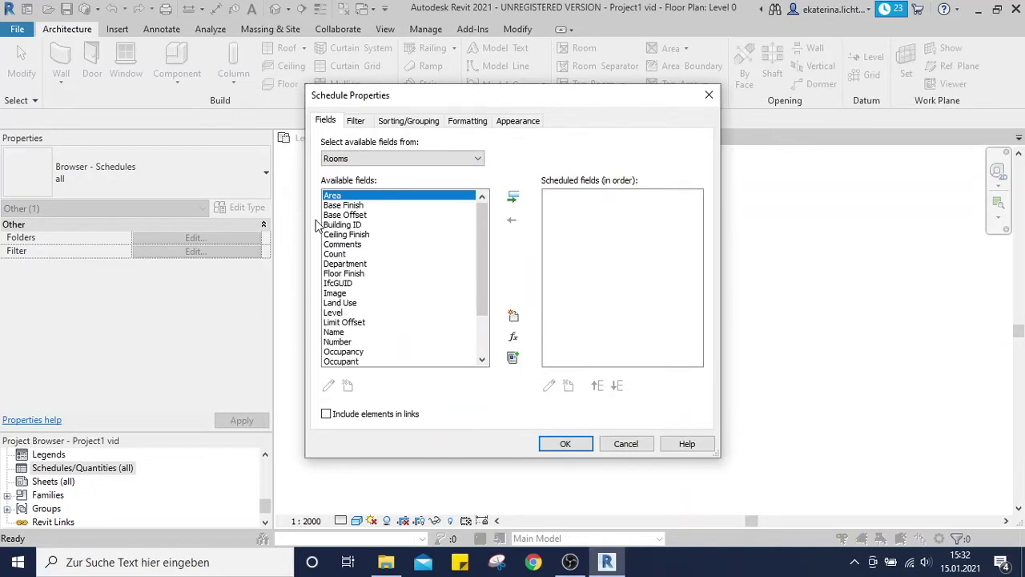
Step: Add the Area, Building ID, Parcel ID and Land Use fields to the room schedule in that order
click(513, 197)
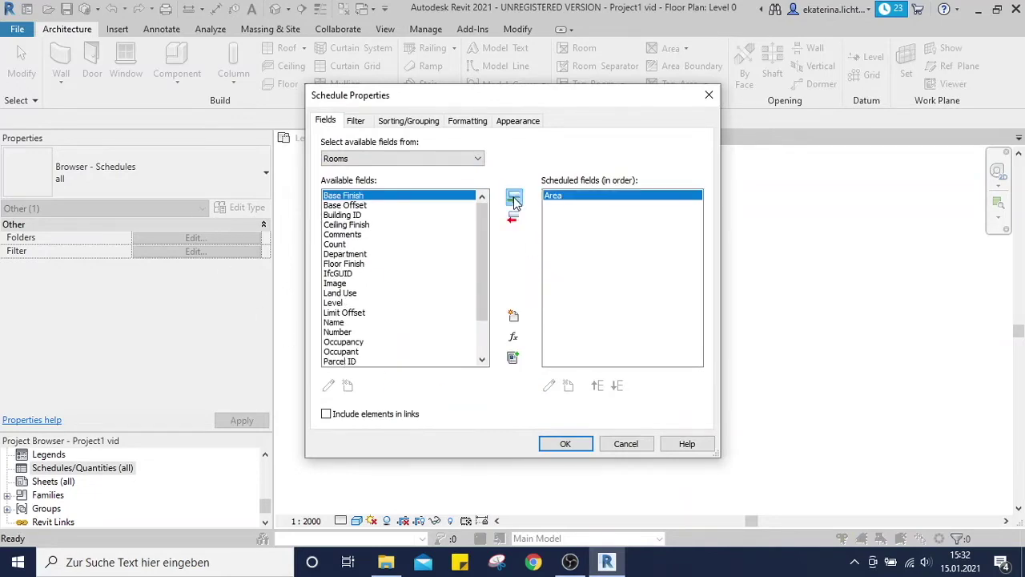
click(352, 214)
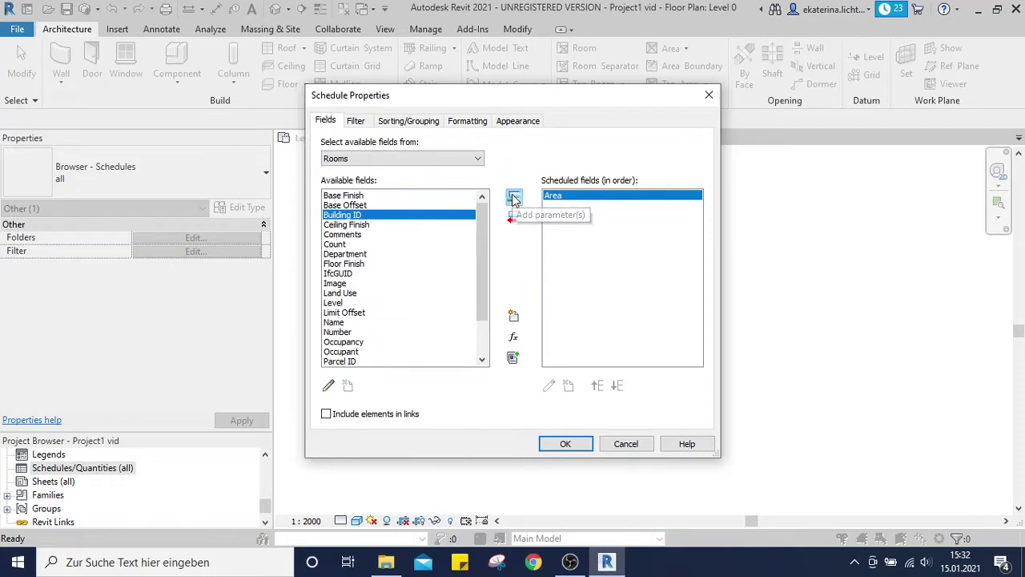
click(514, 197)
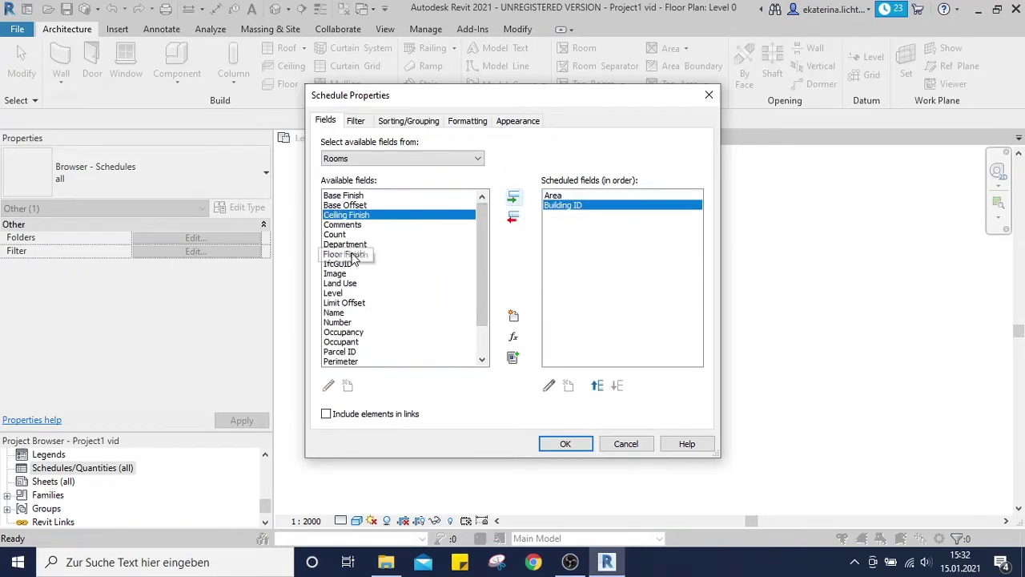
click(361, 352)
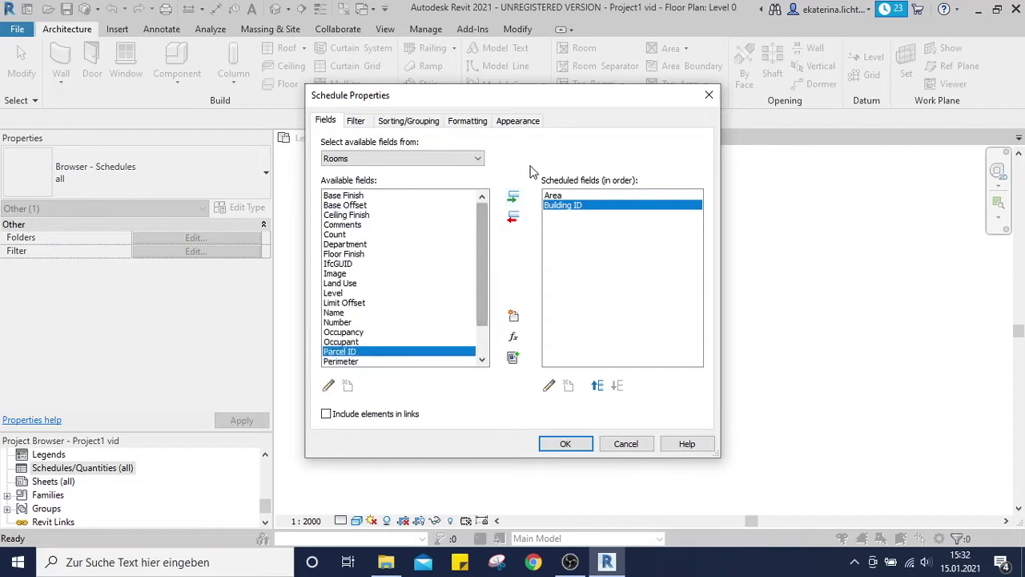
click(514, 198)
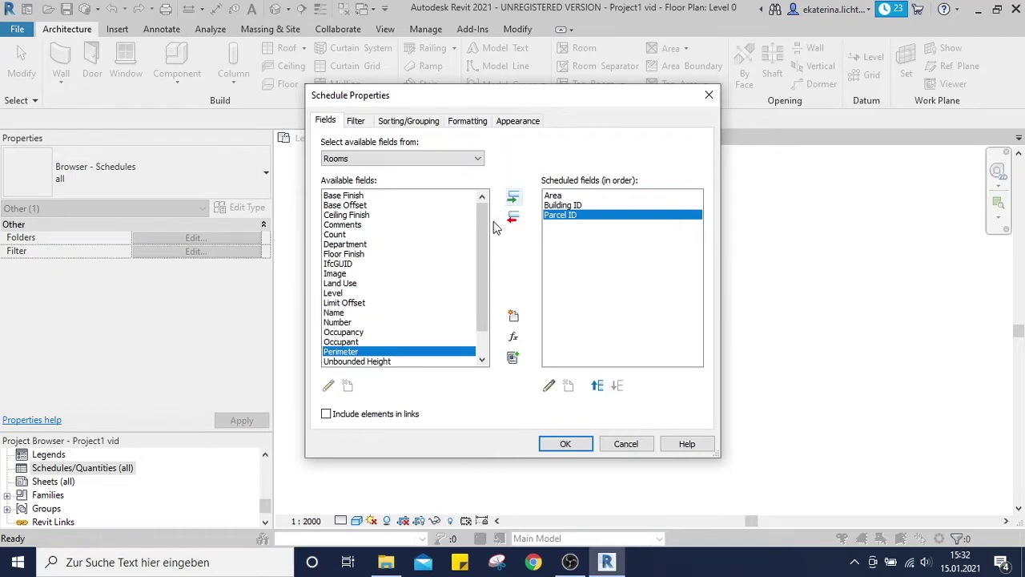
click(341, 276)
click(342, 282)
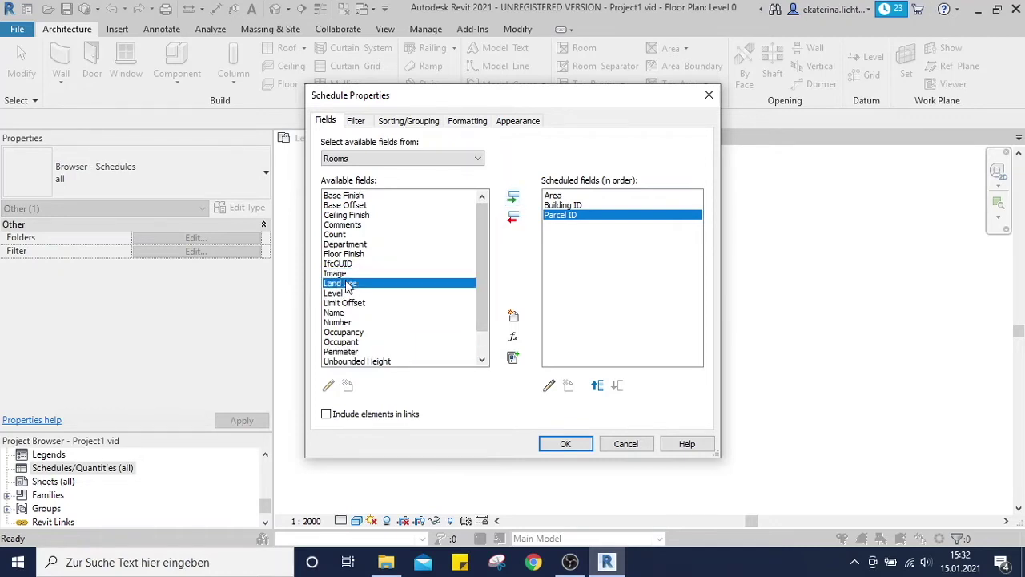
click(515, 197)
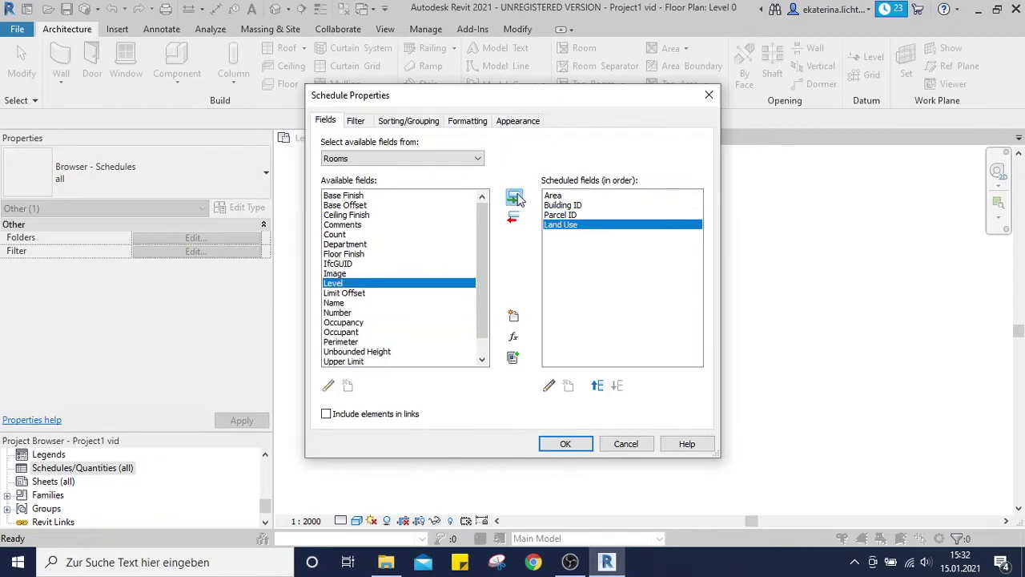
scroll(396, 282, down, 1)
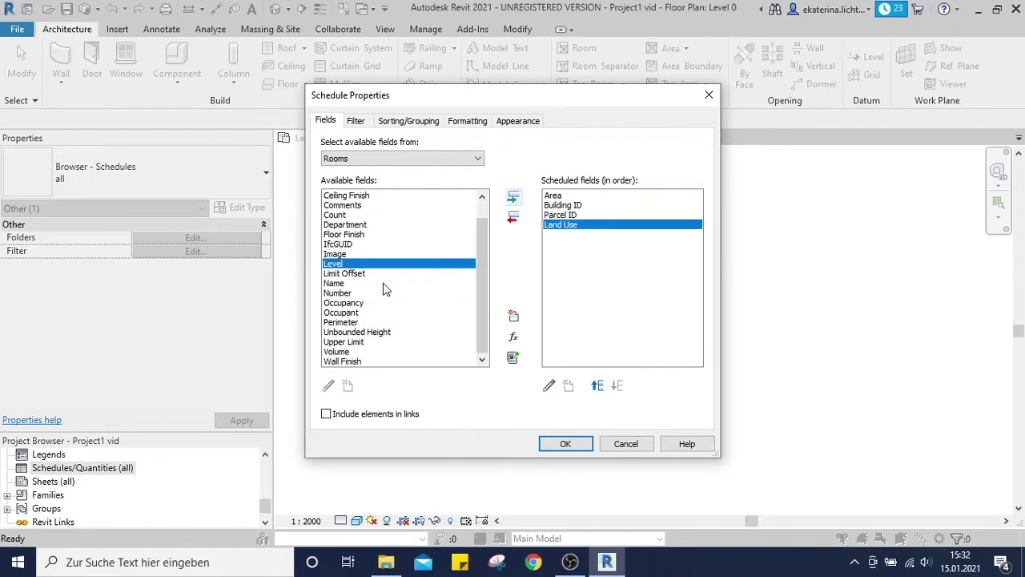
scroll(384, 288, up, 1)
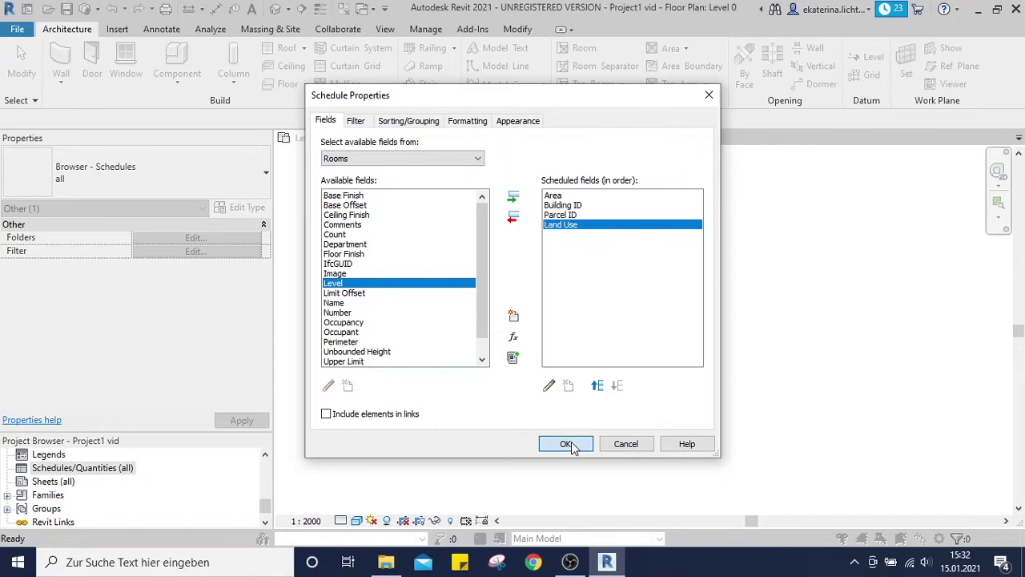
Step: Move the Area field behind Land Use in the scheduled fields order and create the room schedule
click(552, 196)
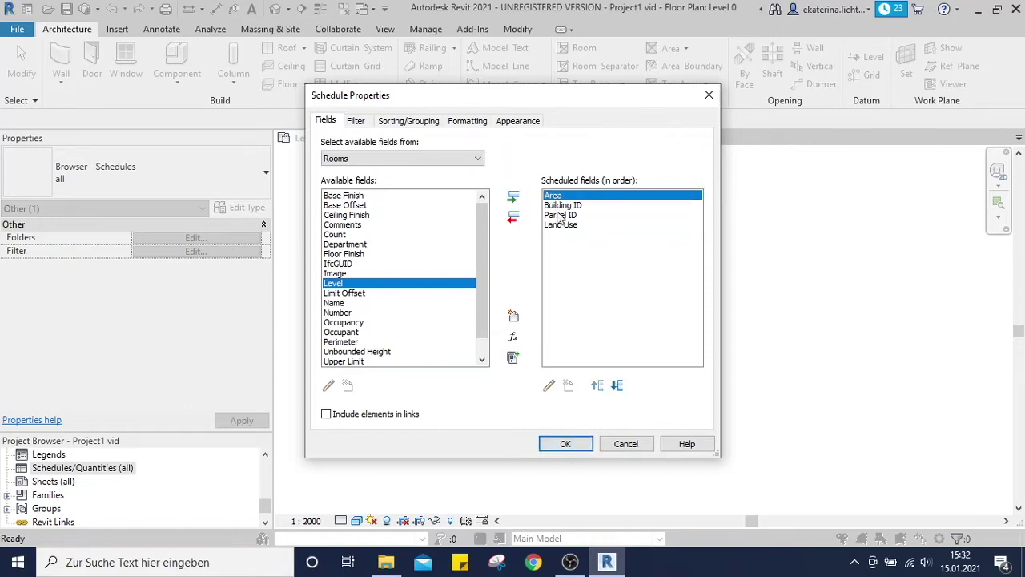
click(617, 387)
click(617, 387)
click(618, 387)
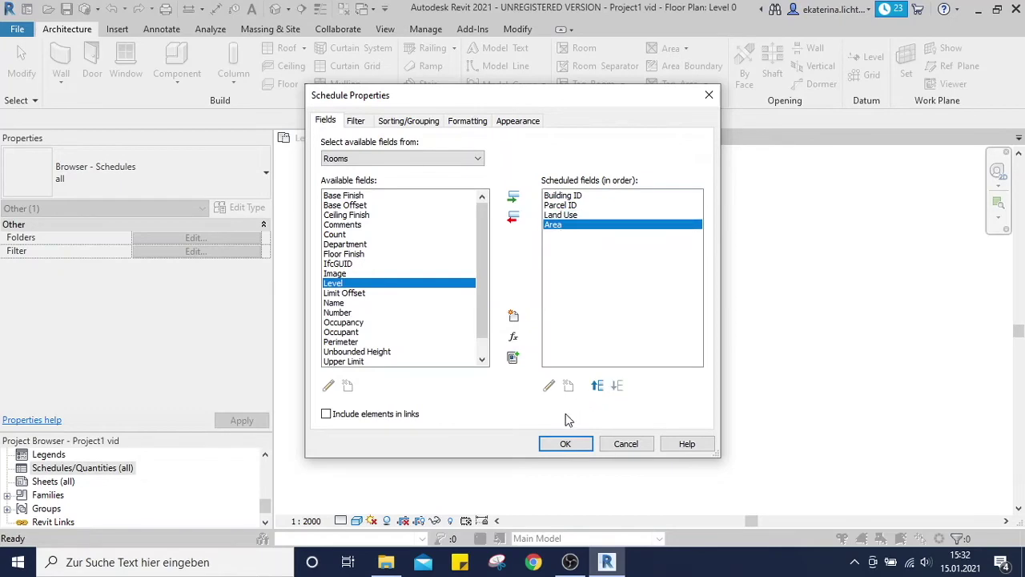
click(552, 446)
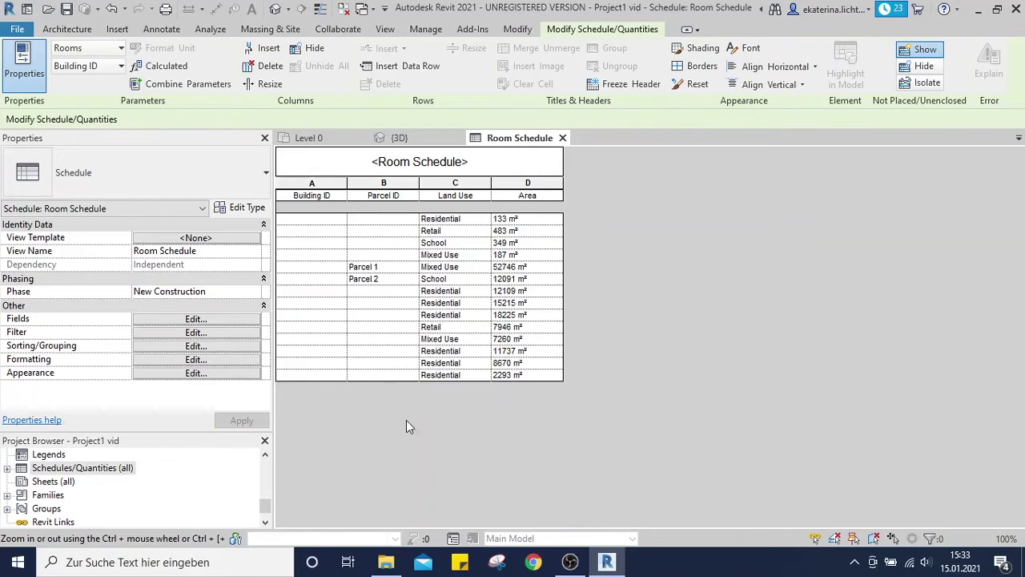
Step: Delete the cluster of four small sample rooms with their boundaries and tags from the Level 0 plan
click(285, 136)
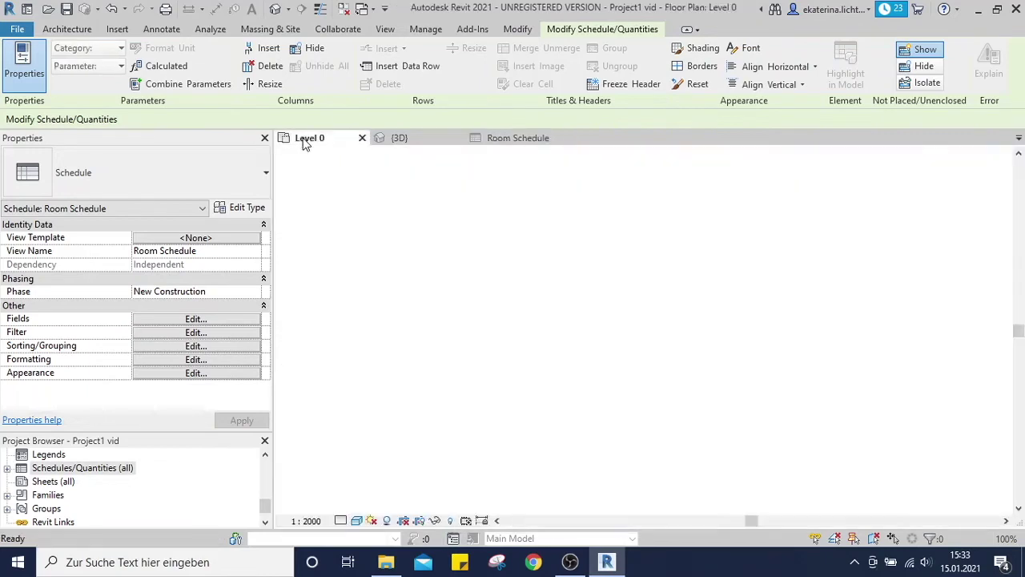
scroll(404, 332, down, 3)
middle_drag(416, 337, 389, 347)
scroll(369, 348, up, 5)
drag(535, 407, 316, 189)
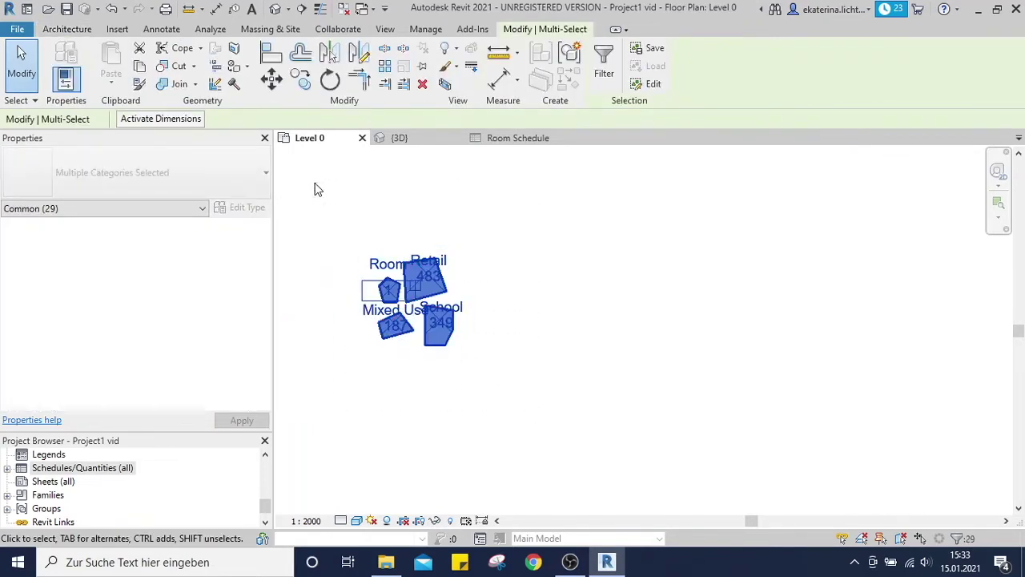
key(Delete)
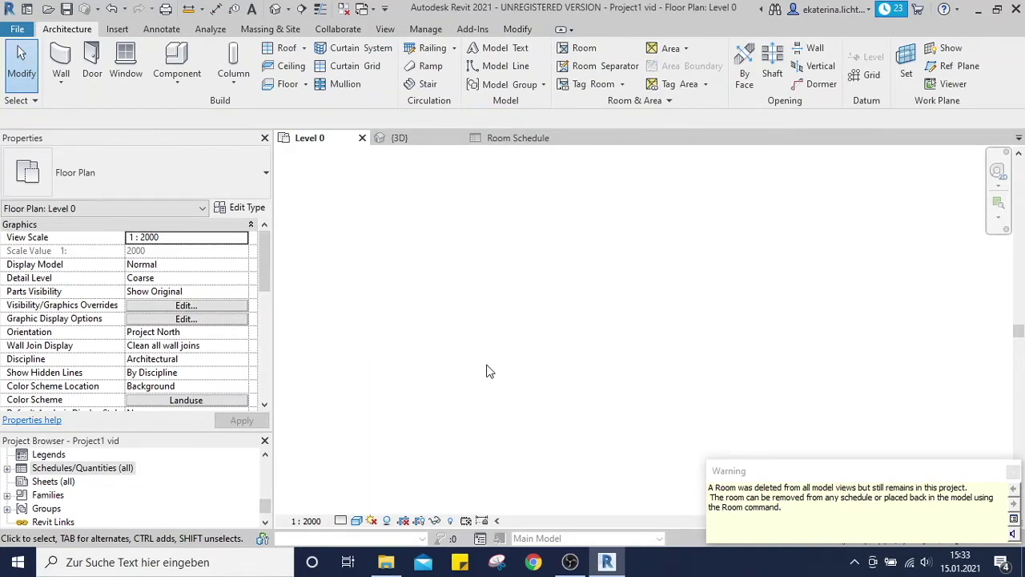
Step: Delete the unplaced Residential room from the Room Schedule and confirm its removal
click(432, 142)
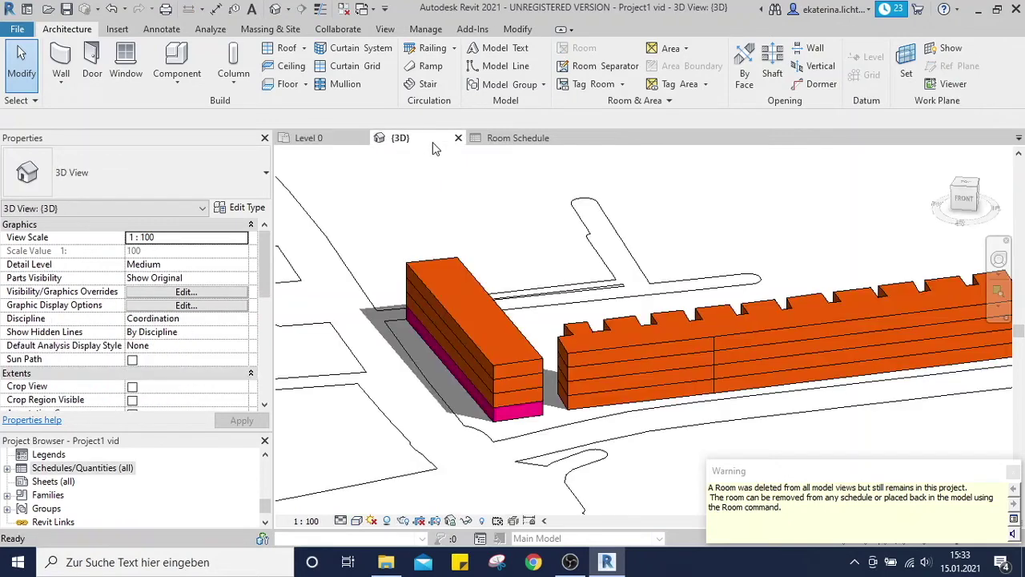
click(509, 141)
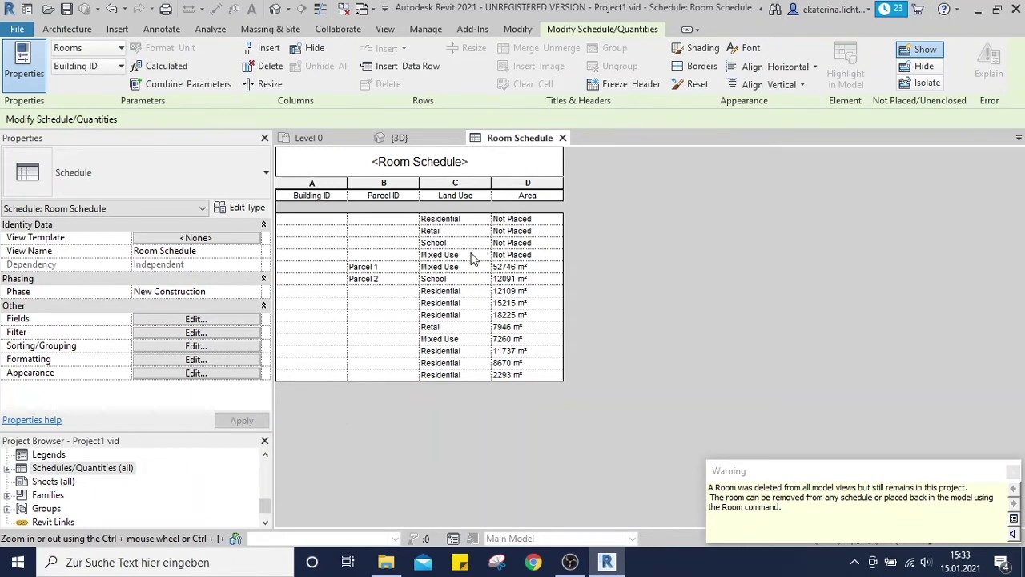
click(479, 254)
click(527, 255)
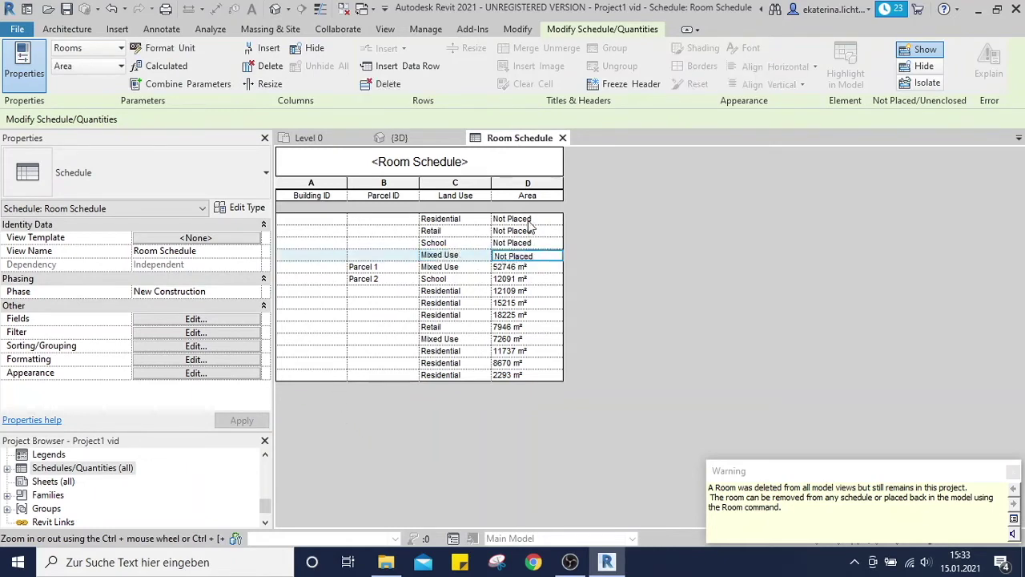
click(529, 221)
right_click(529, 222)
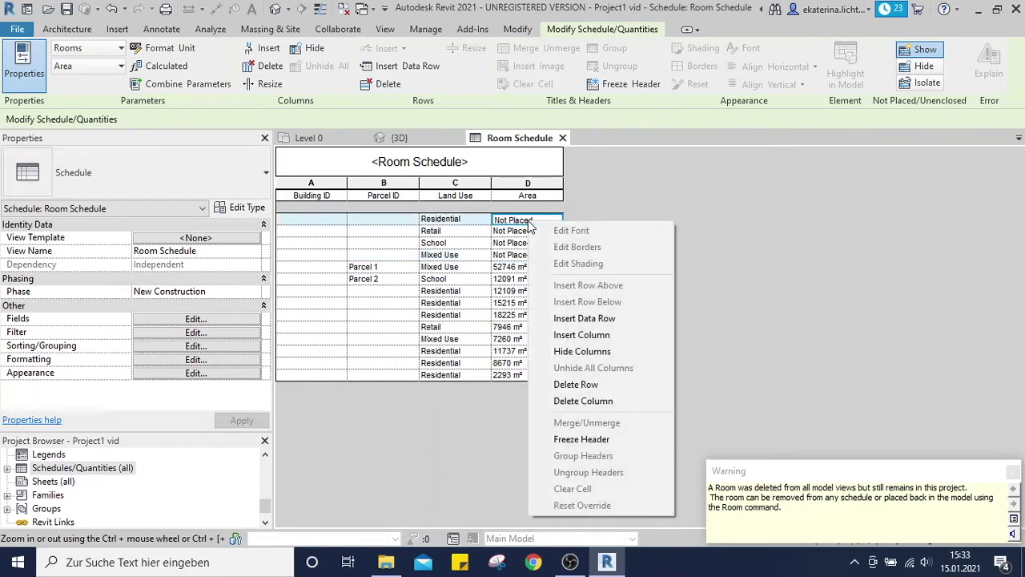
click(763, 226)
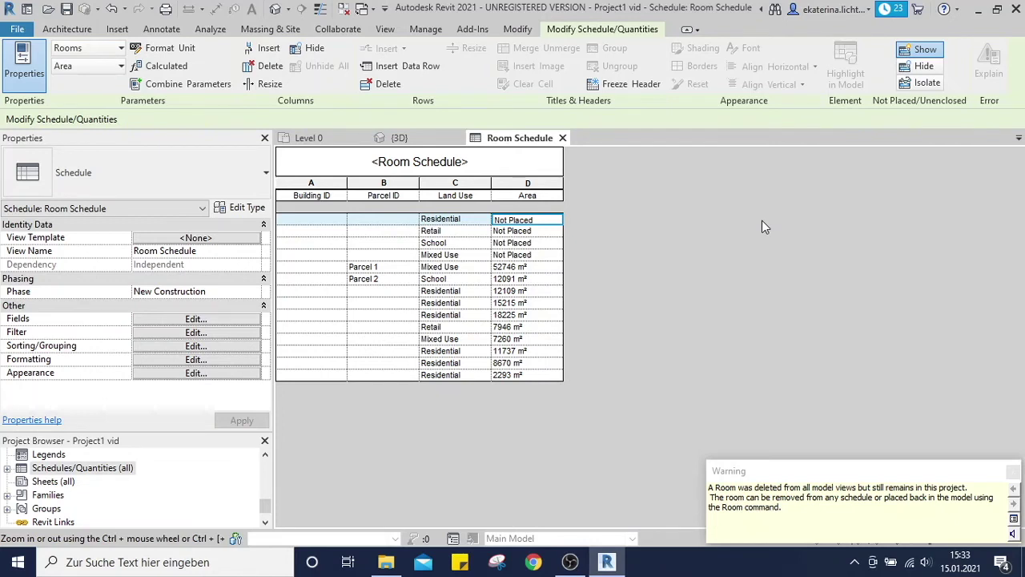
click(380, 84)
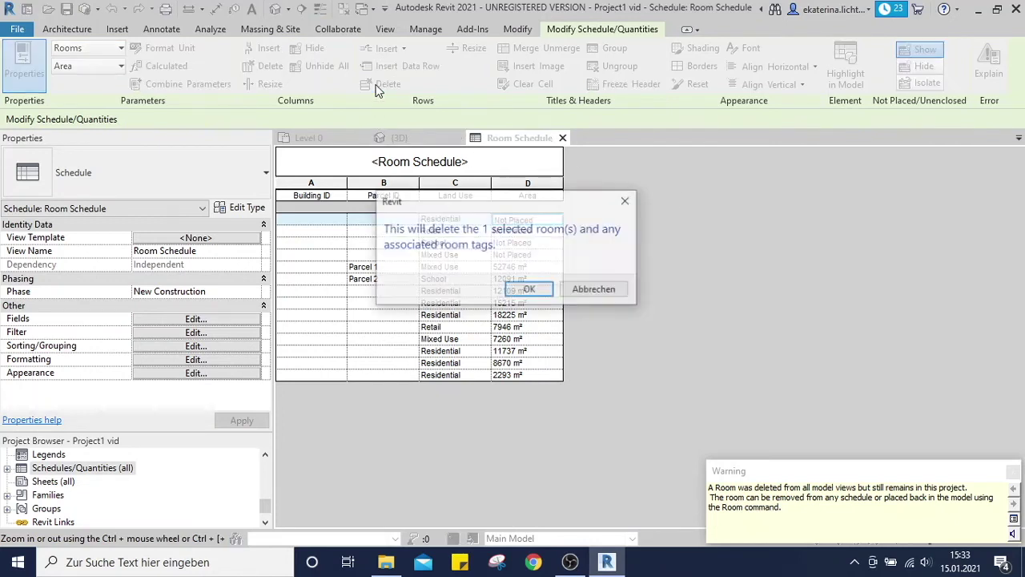
click(530, 289)
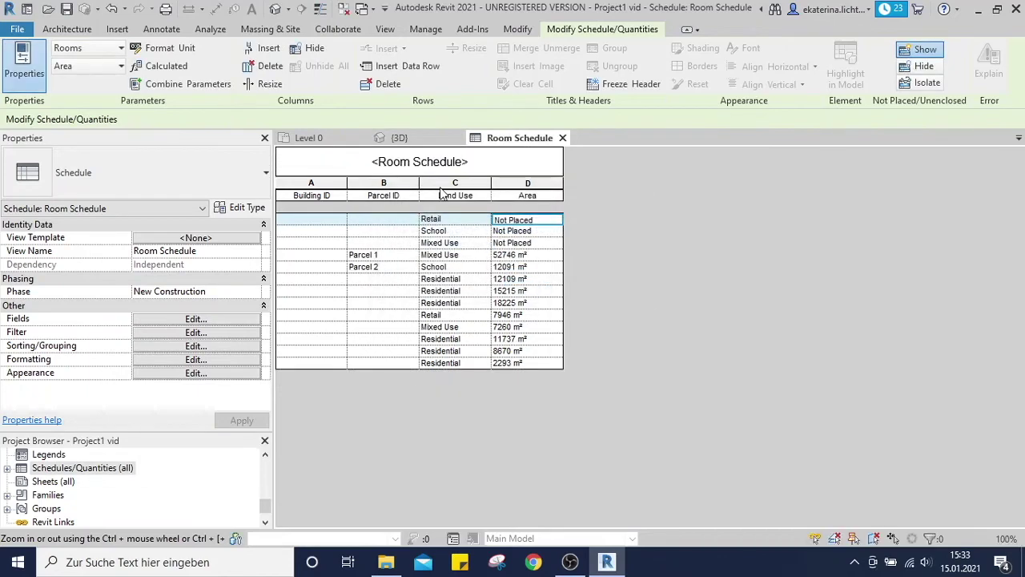
Step: Delete the remaining unplaced Retail, School and Mixed Use rooms from the Room Schedule
click(380, 84)
click(522, 289)
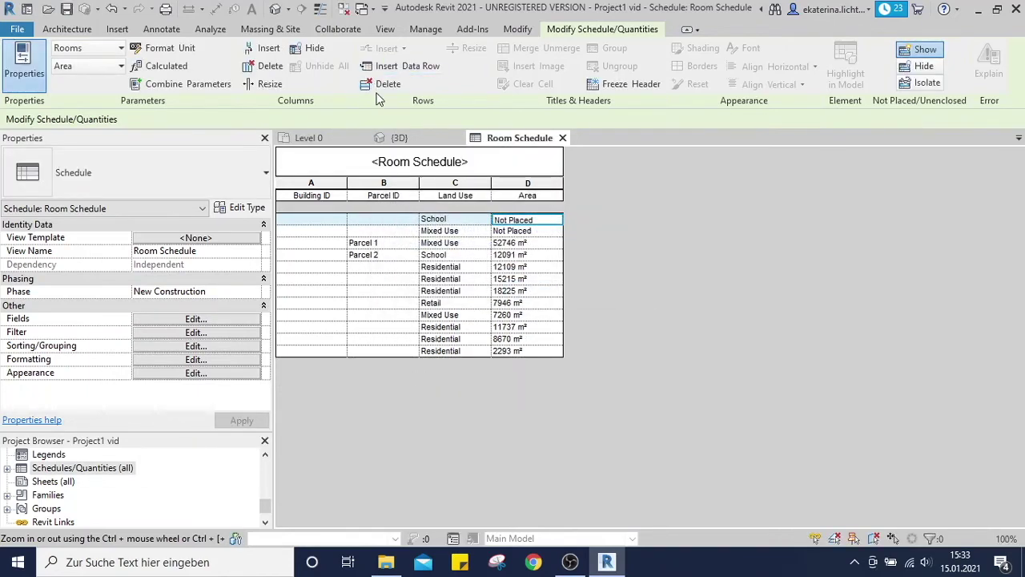
click(383, 84)
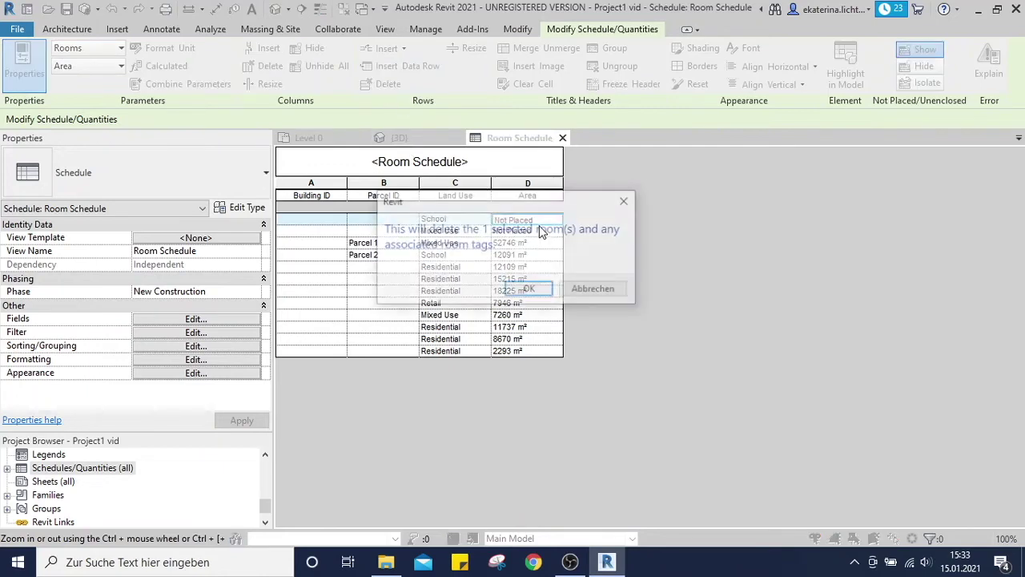
click(534, 289)
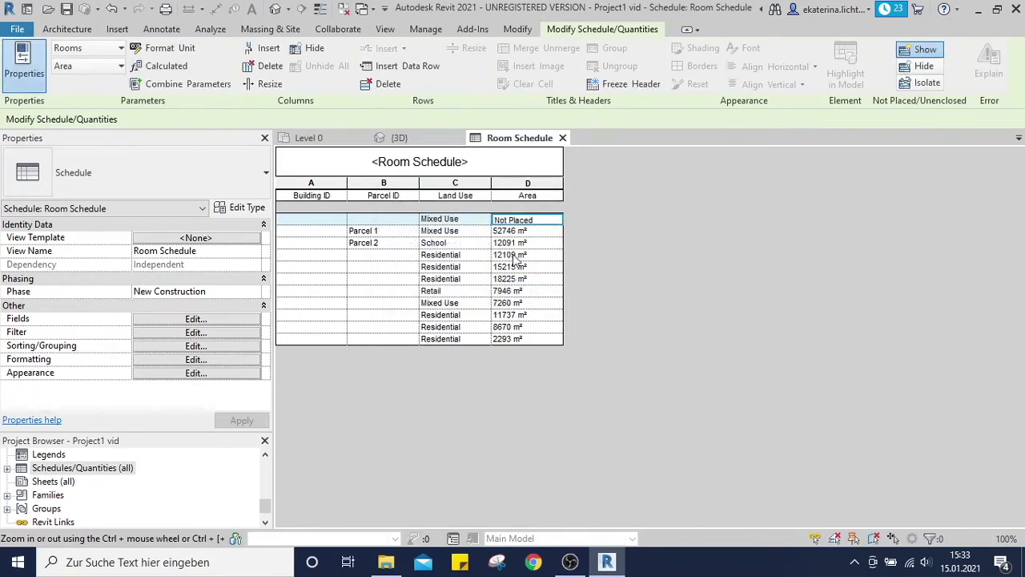
click(390, 85)
click(538, 294)
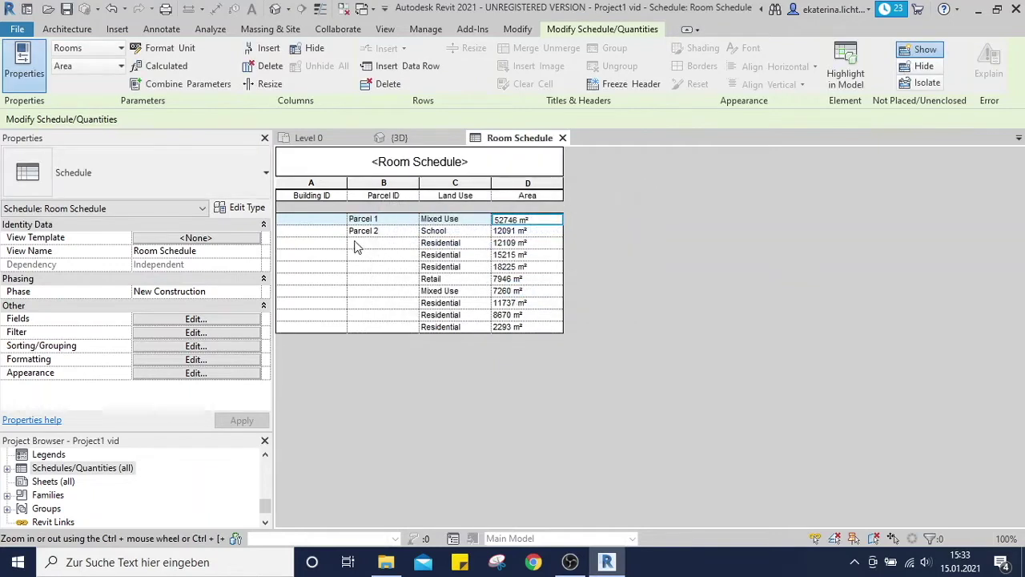
Step: Set the Parcel ID of the 12109 m² residential row to Parcel 3 and the 15215 m² residential row to Parcel 4
click(354, 243)
click(354, 244)
text(Parcel)
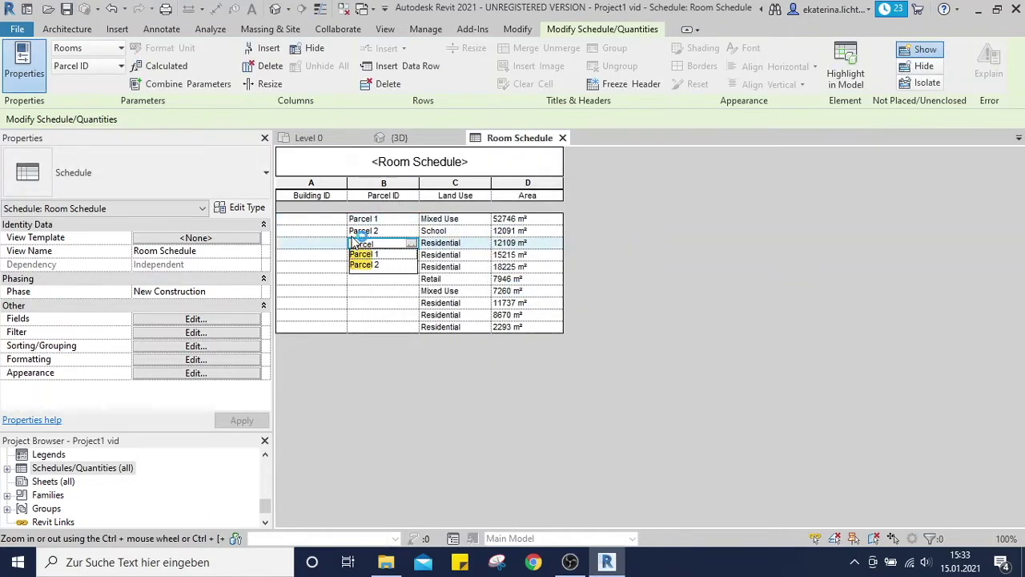
text( 3)
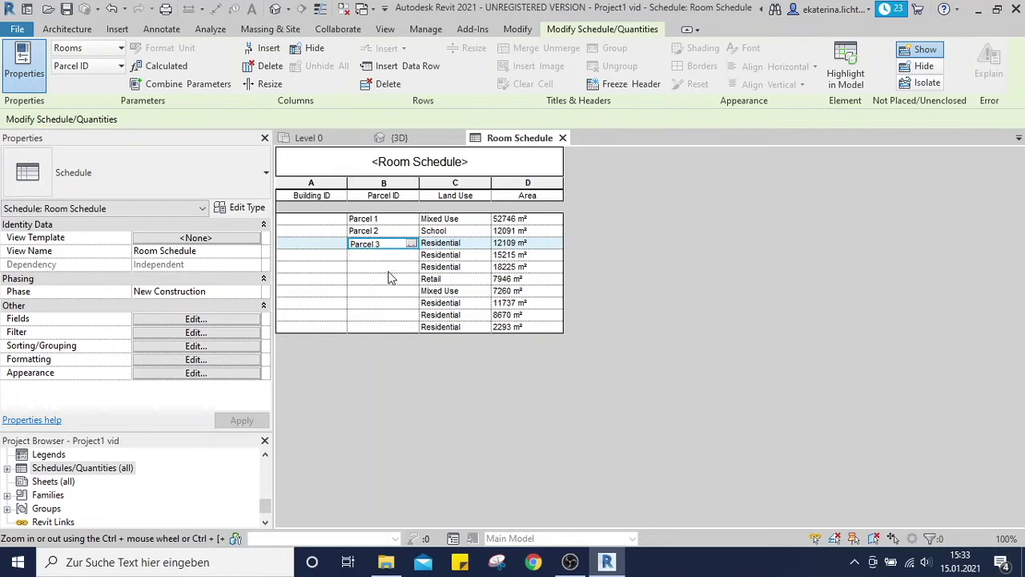
click(385, 256)
text(Parcel 4)
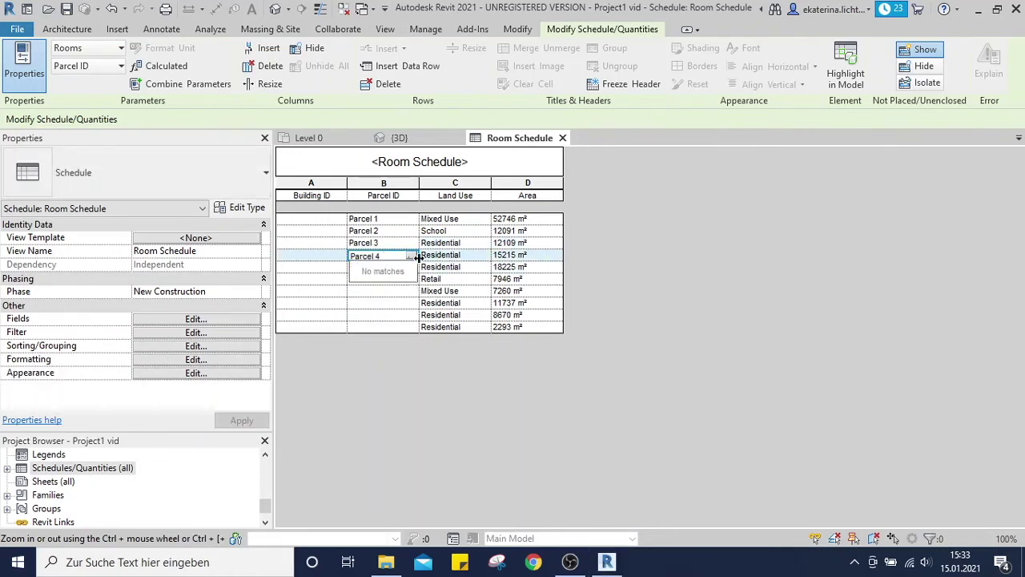
click(411, 314)
Step: Set the Parcel ID of the 18225 m² residential row to Parcel 5 and the retail row to Parcel 6
click(386, 267)
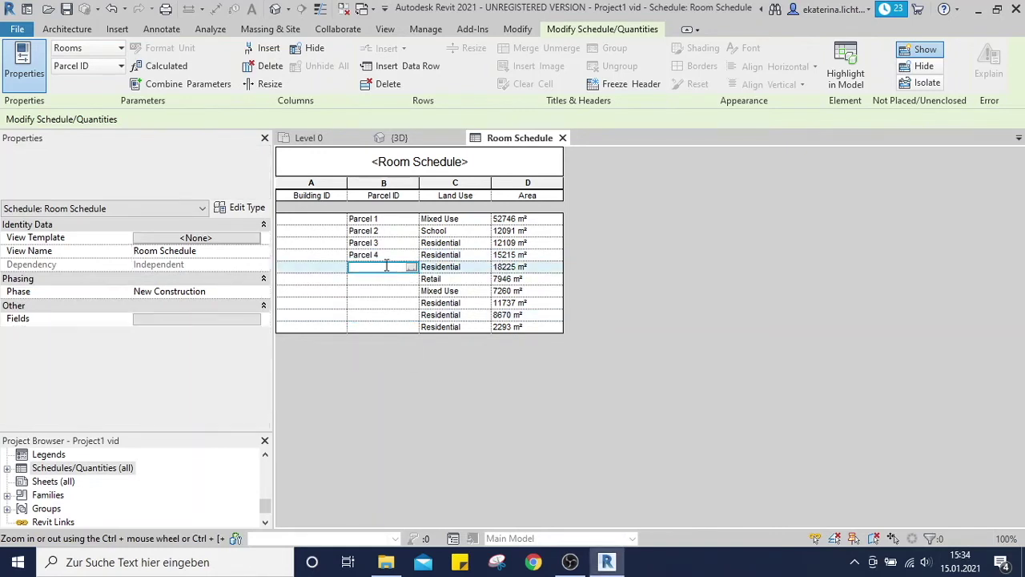
text(Par)
text(cel)
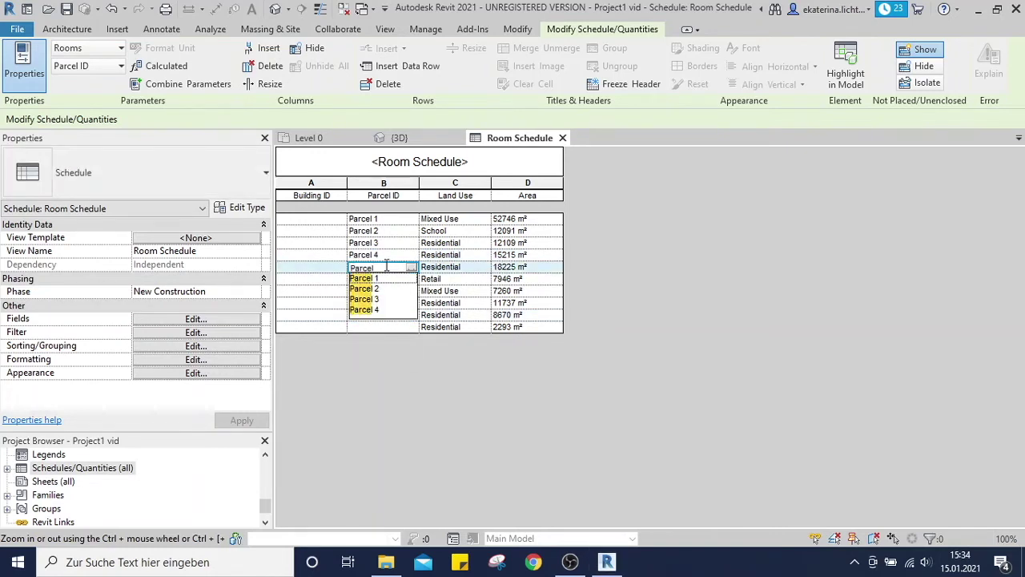
text( 5)
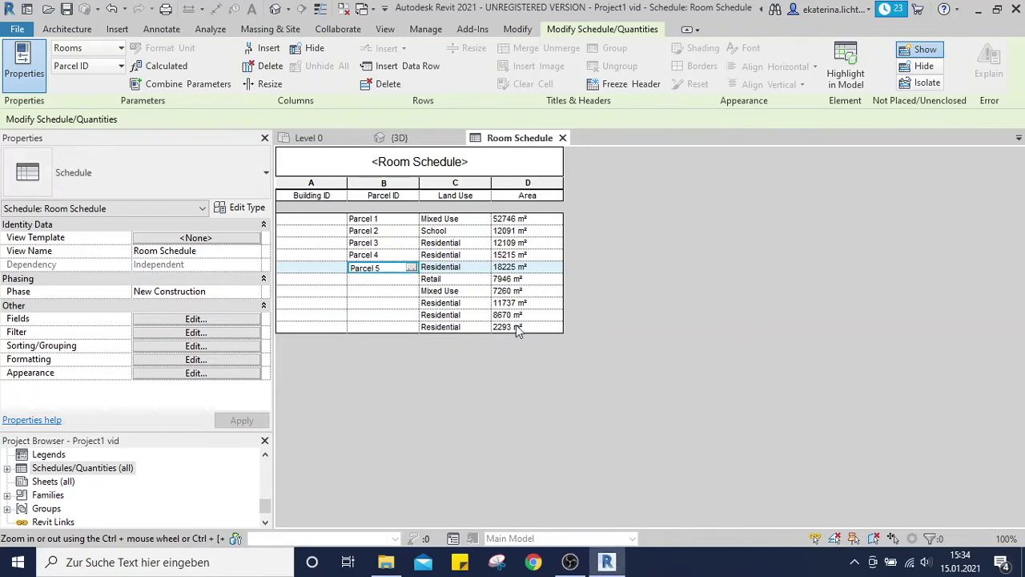
click(368, 281)
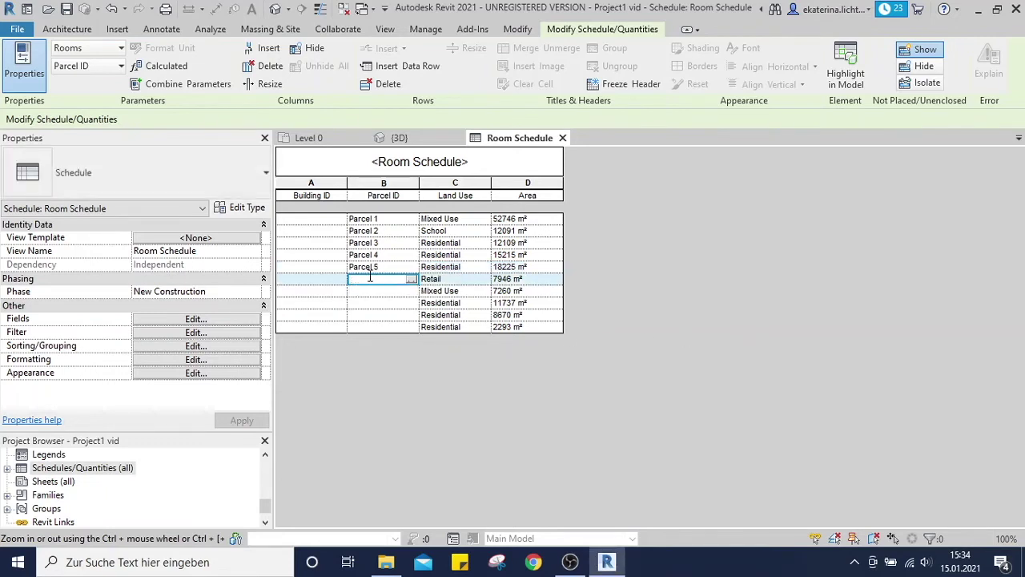
text(Parcel)
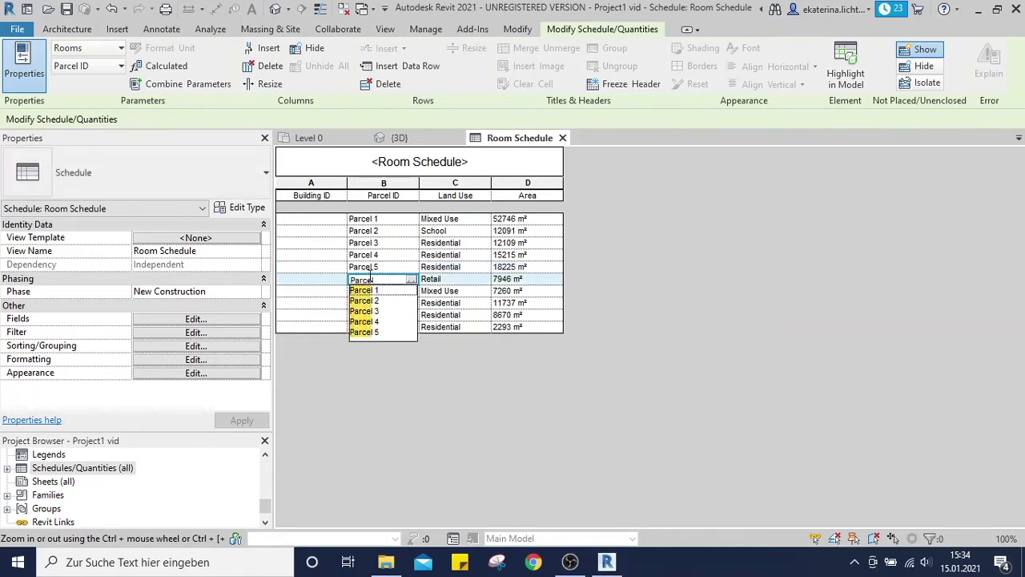
text( 6)
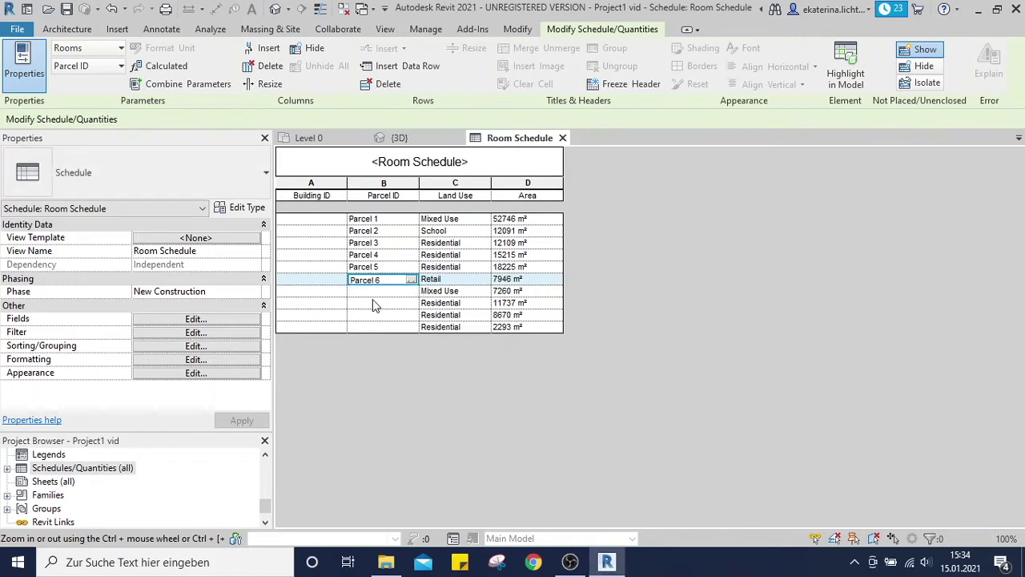
Step: Set the Parcel ID of the 7260 m² mixed use row to Parcel 7 and the 11737 m² residential row to Parcel 8
click(367, 293)
text(Parcel)
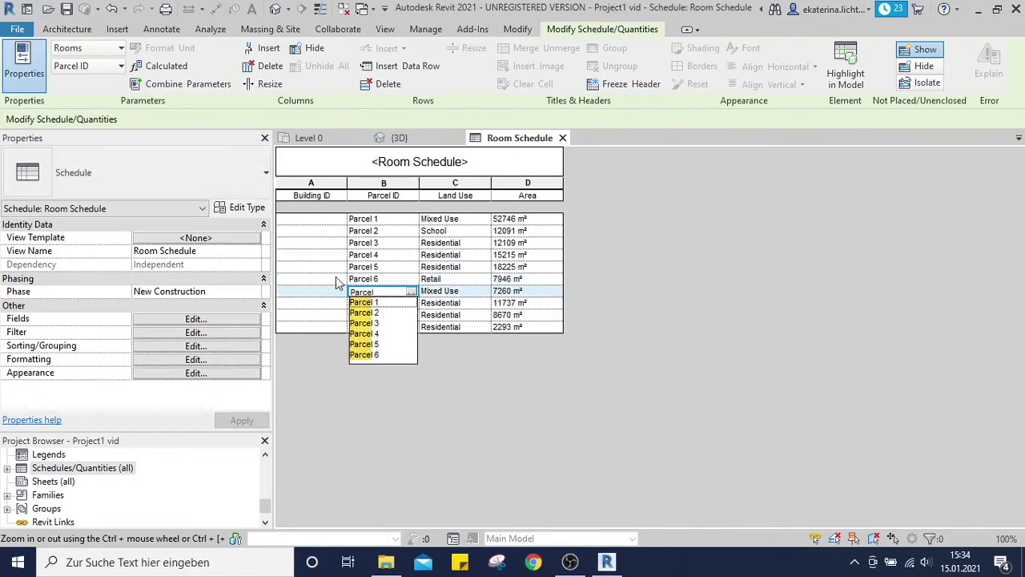
text( 7)
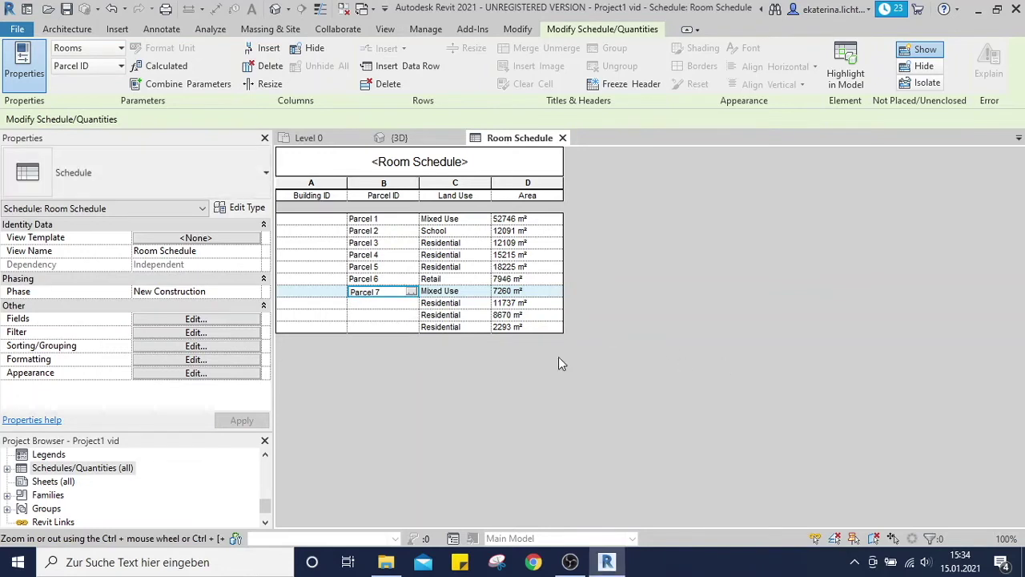
click(380, 303)
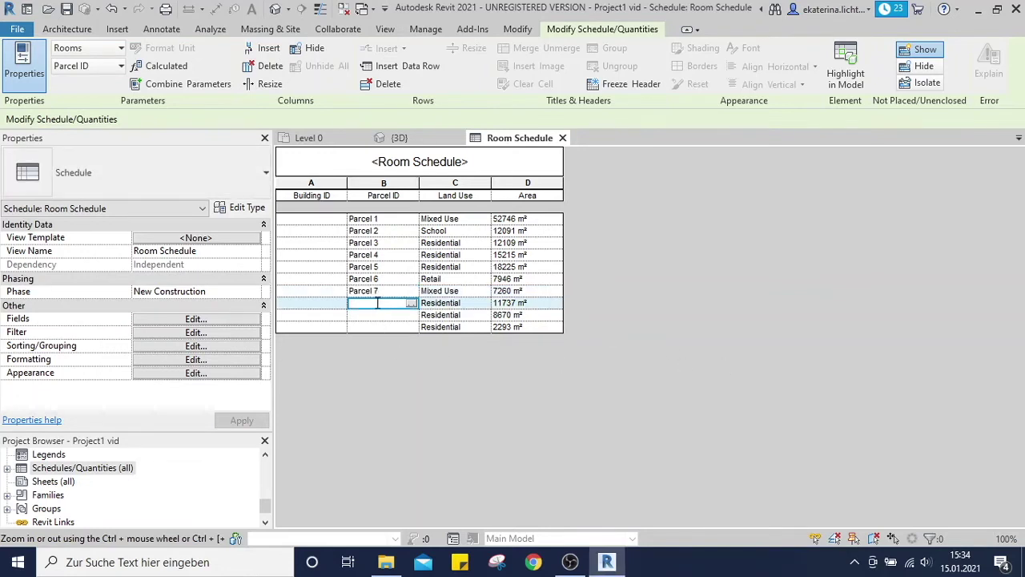
text(Parcel)
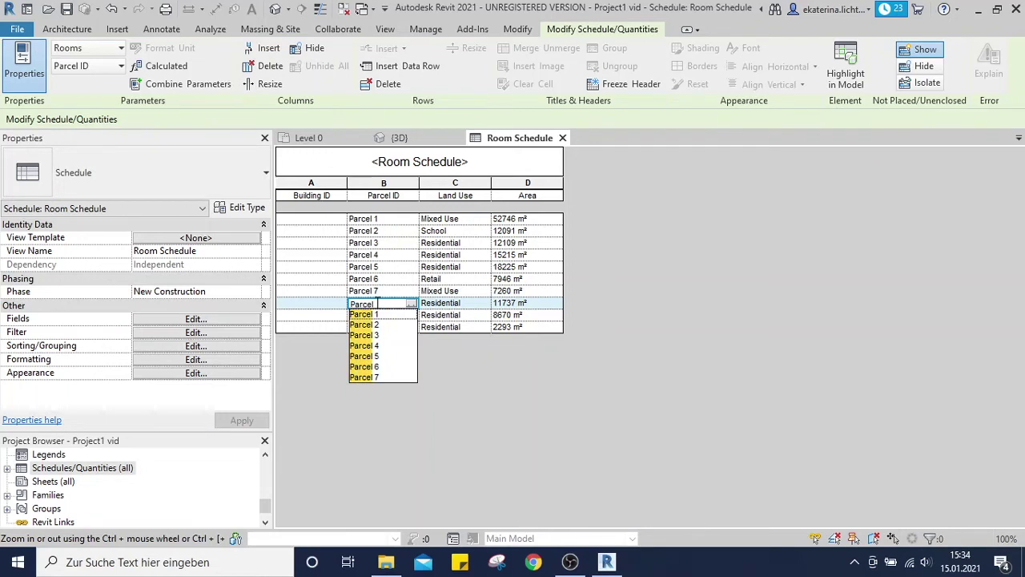
text( 8)
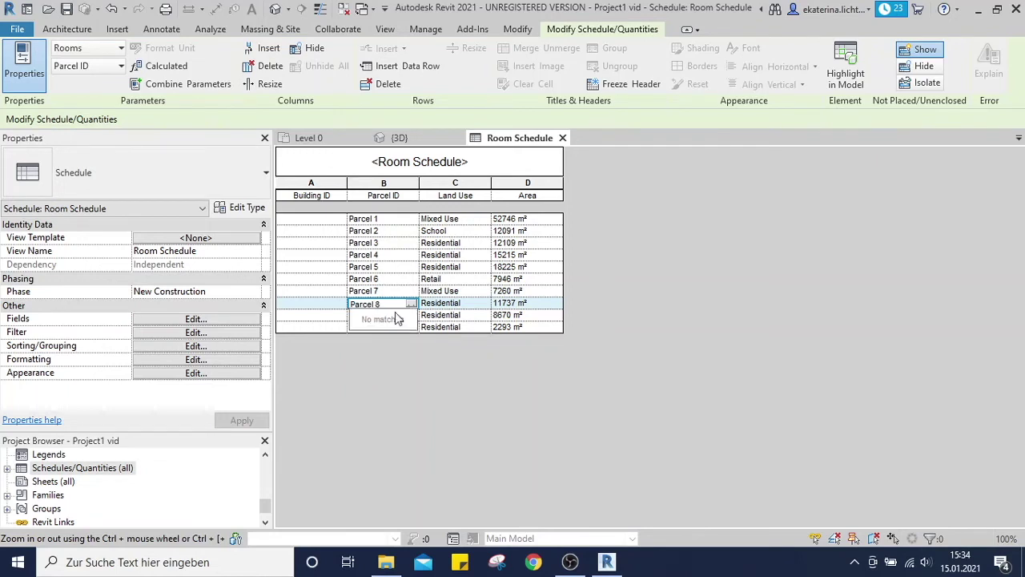
Step: Set the Parcel ID of the 8670 m² residential row to Parcel 9 and the 2293 m² residential row to Parcel 10
click(376, 316)
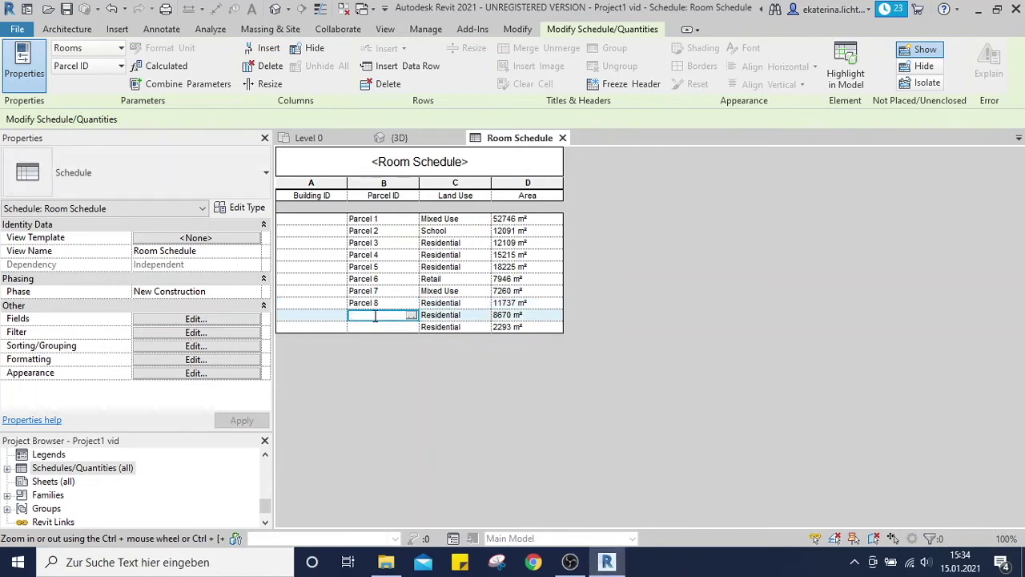
text(Parcel 9)
click(384, 328)
text(Parcel 10)
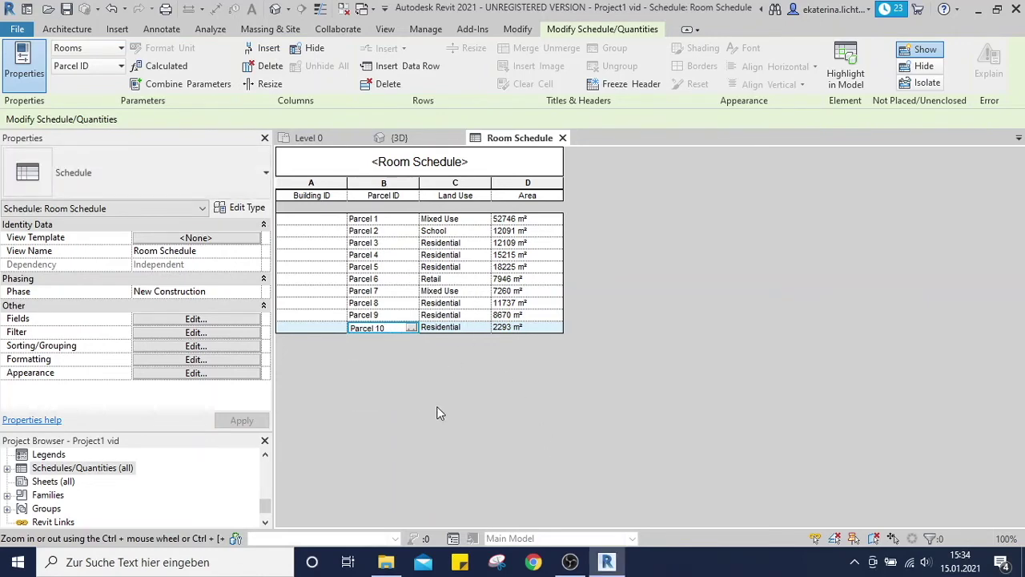
Step: Turn on grand totals with title, count, and totals for the room schedule
click(234, 360)
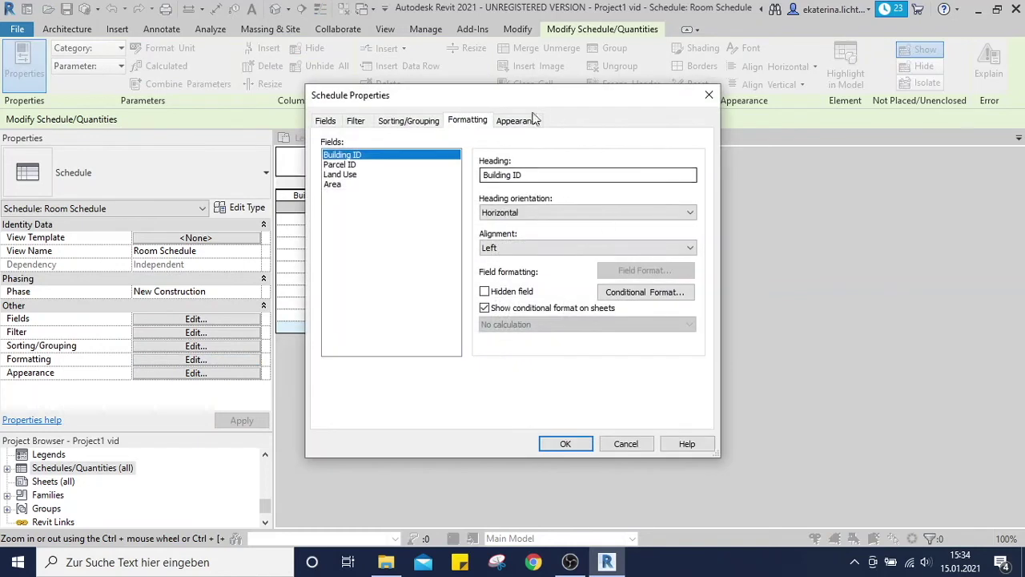
click(432, 122)
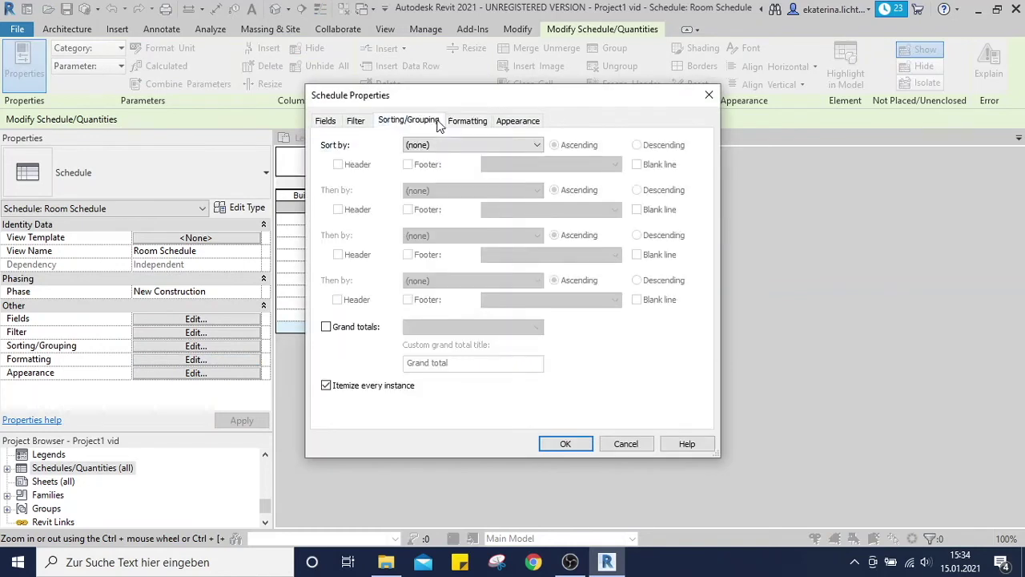
click(327, 327)
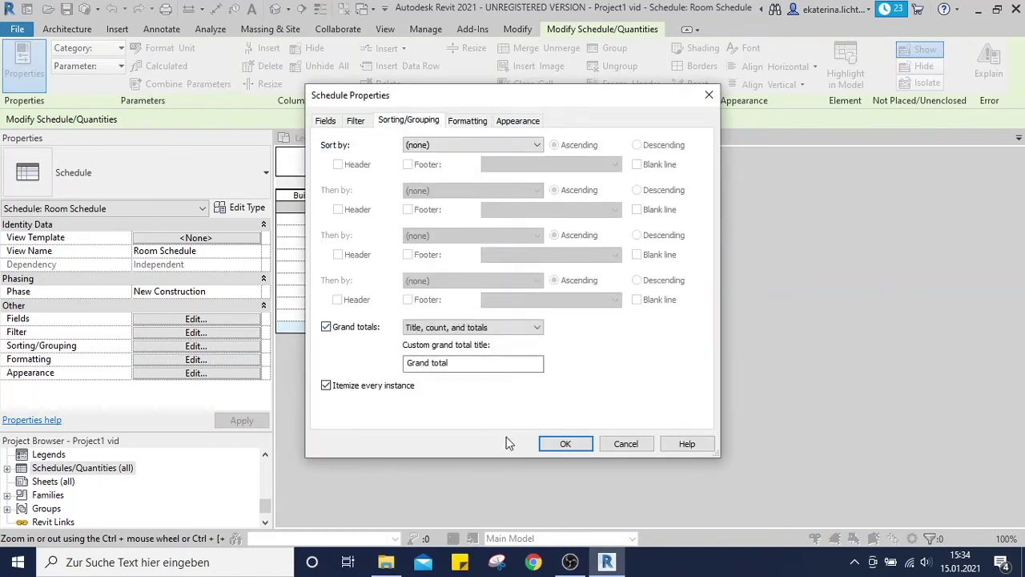
click(570, 444)
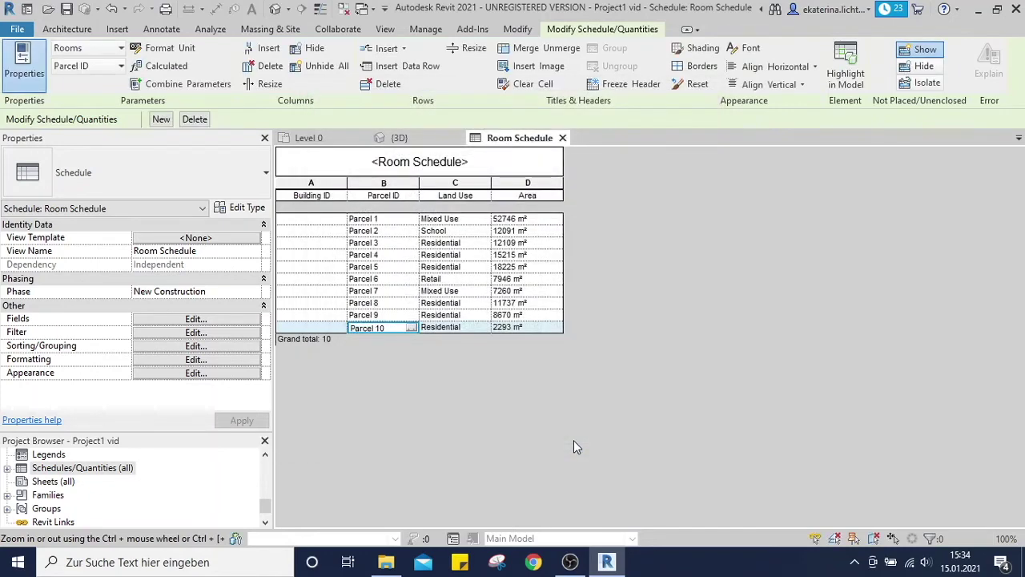
Step: Set the schedule's Area field to calculate totals
click(200, 318)
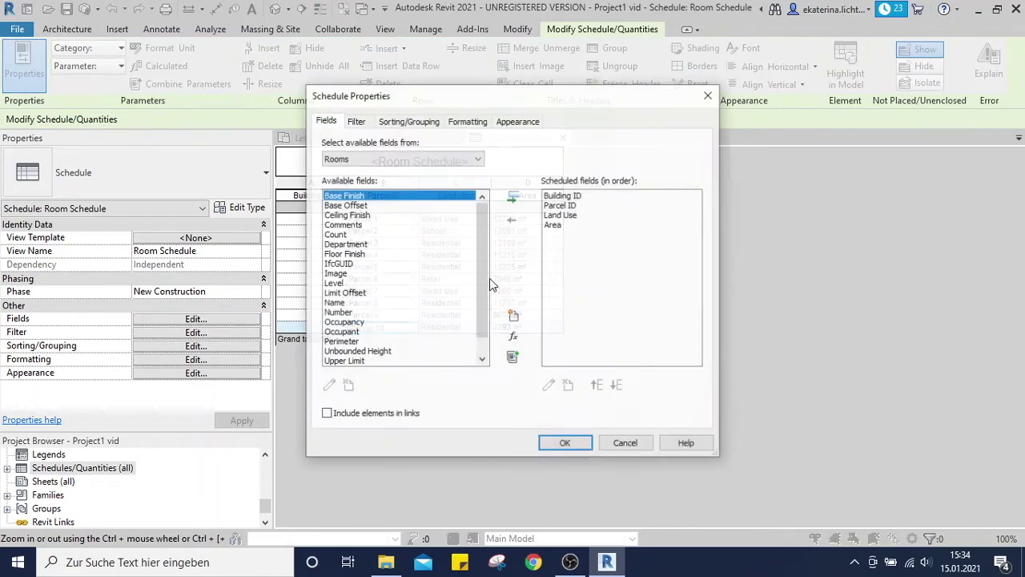
click(519, 122)
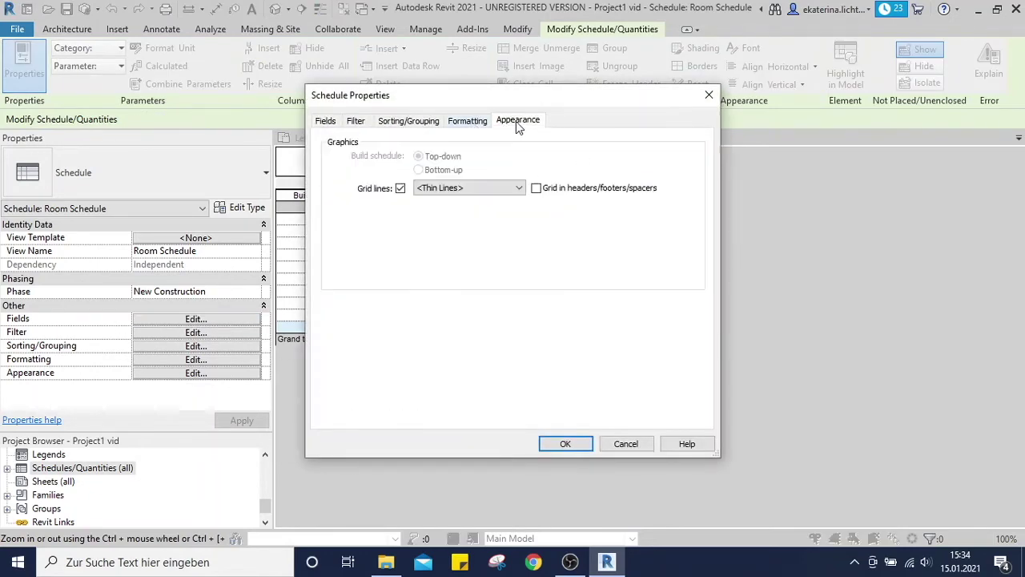
click(465, 129)
click(333, 186)
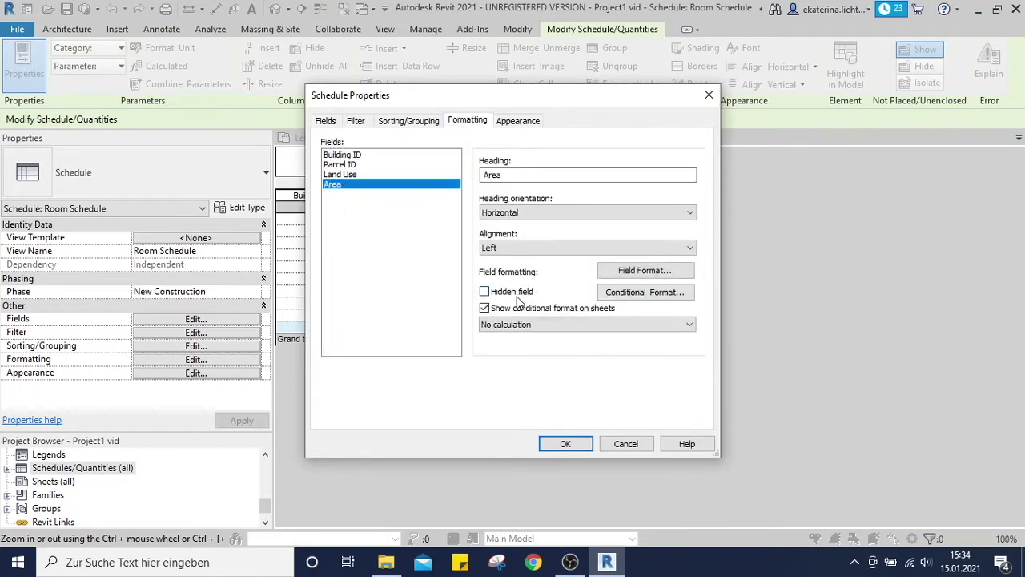
click(523, 323)
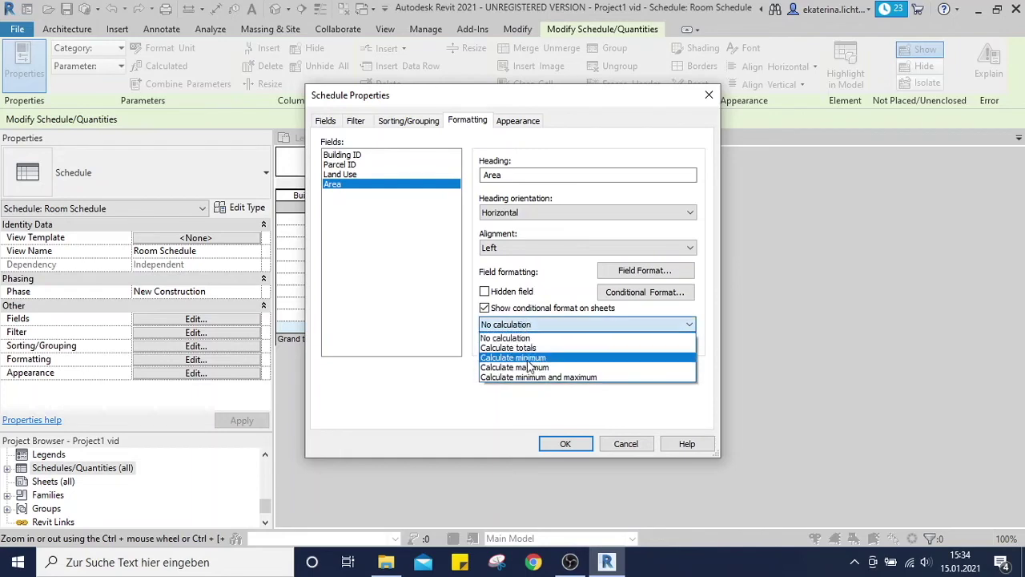
click(532, 349)
click(565, 443)
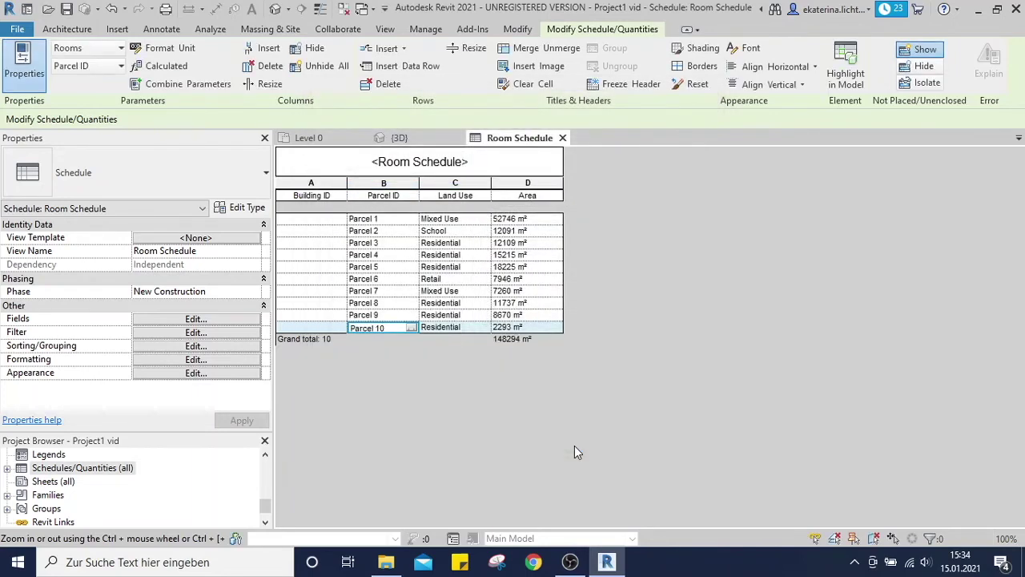
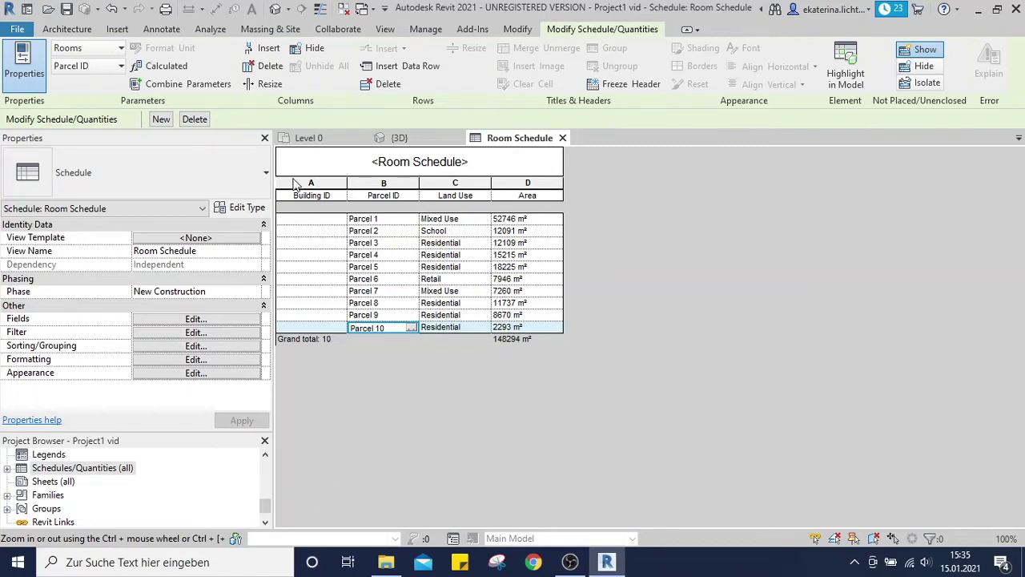
click(308, 139)
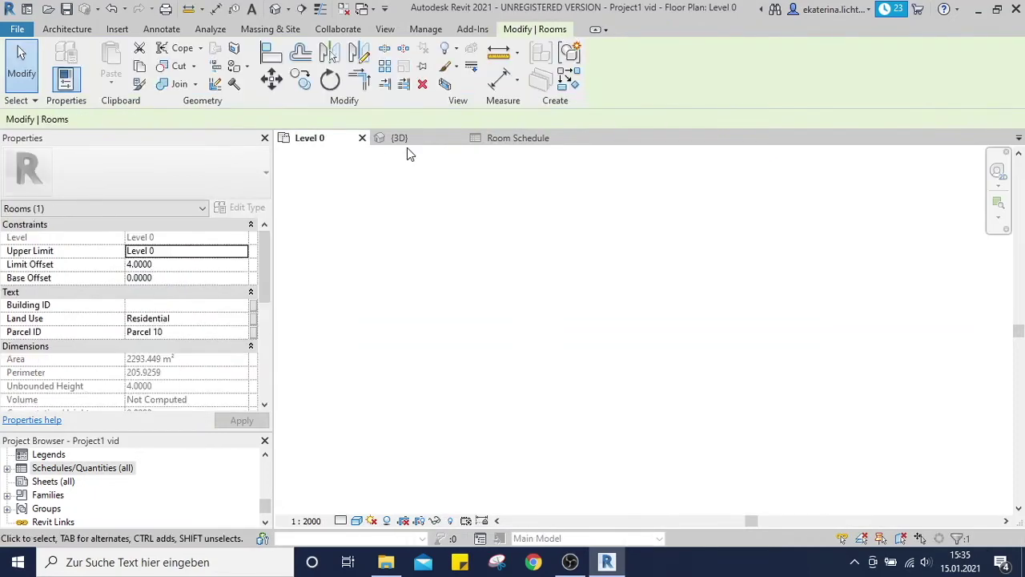
click(520, 139)
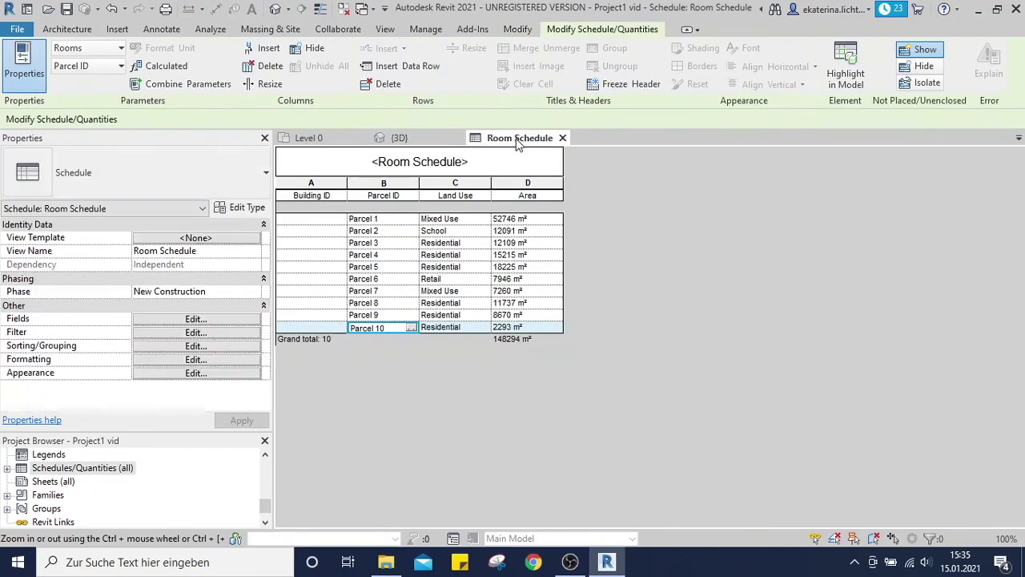
click(202, 320)
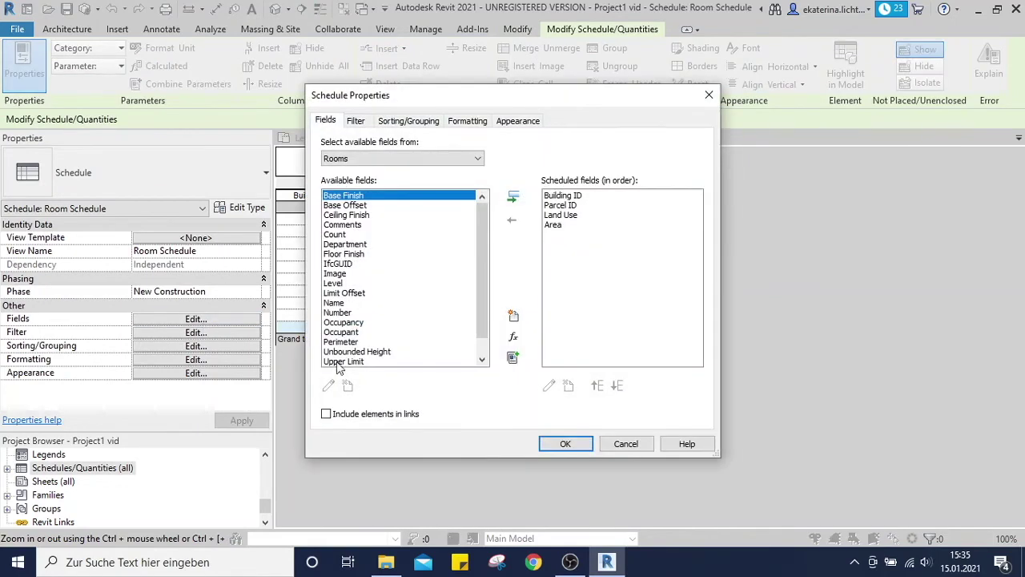
key(Escape)
Step: Duplicate the Level 0 floor plan view with detailing
click(303, 139)
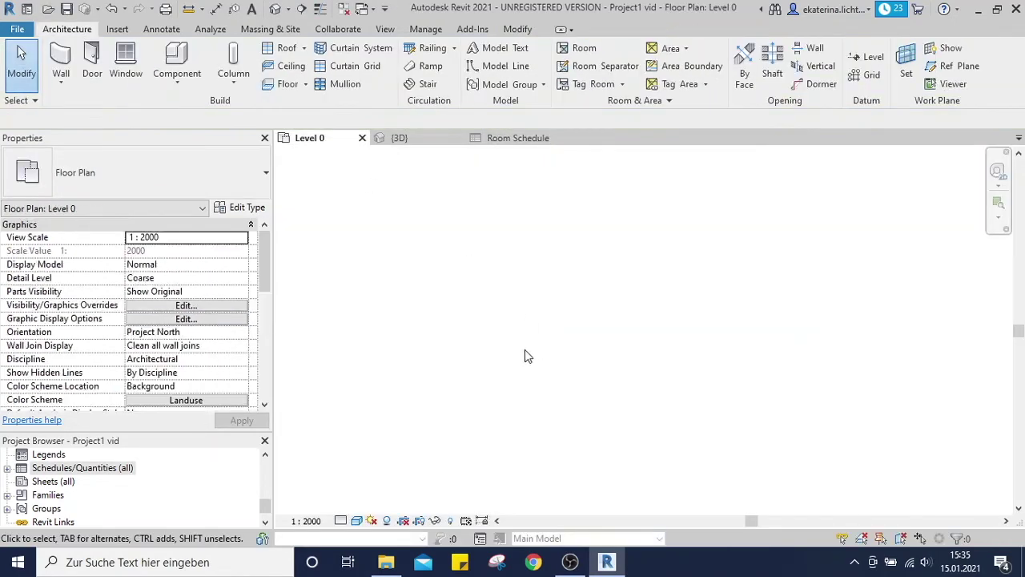
scroll(461, 314, down, 4)
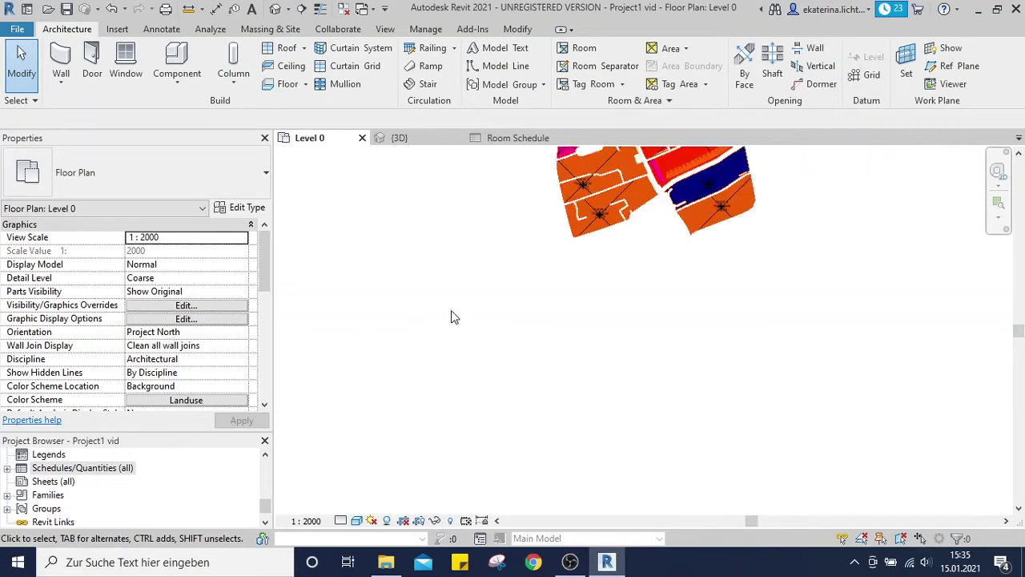
middle_drag(467, 315, 524, 274)
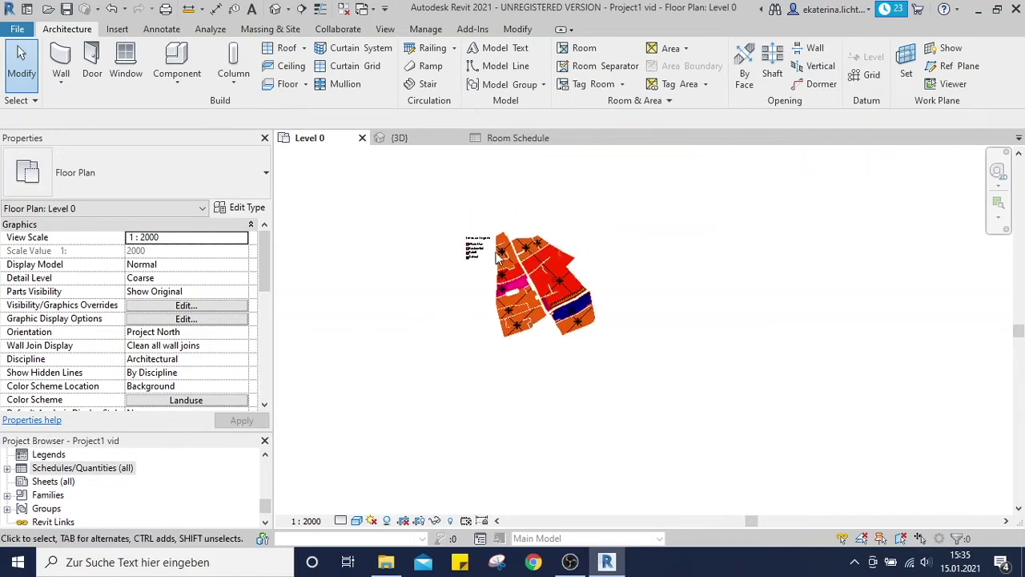
scroll(469, 241, up, 3)
middle_drag(469, 240, 407, 192)
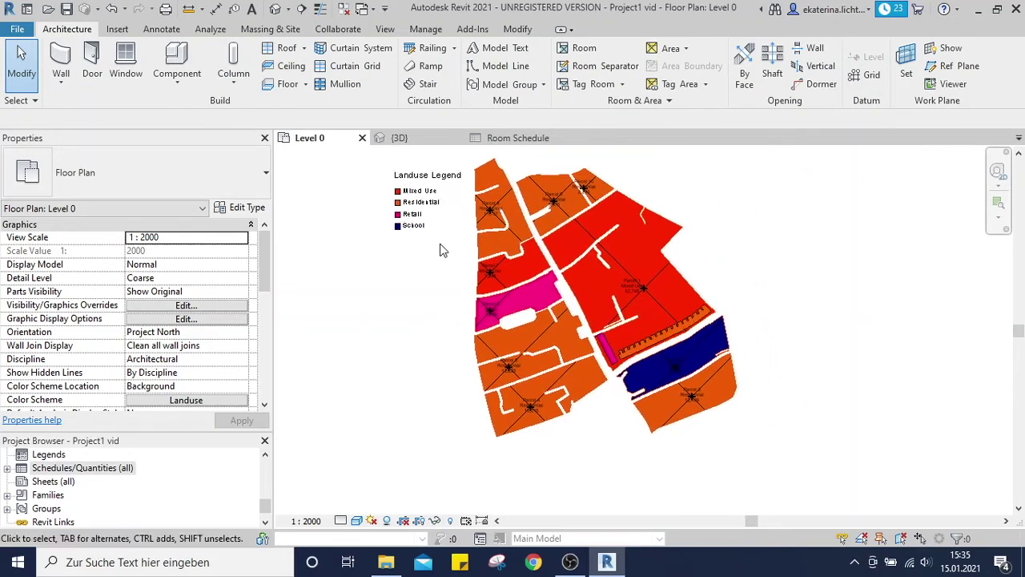
drag(263, 513, 265, 467)
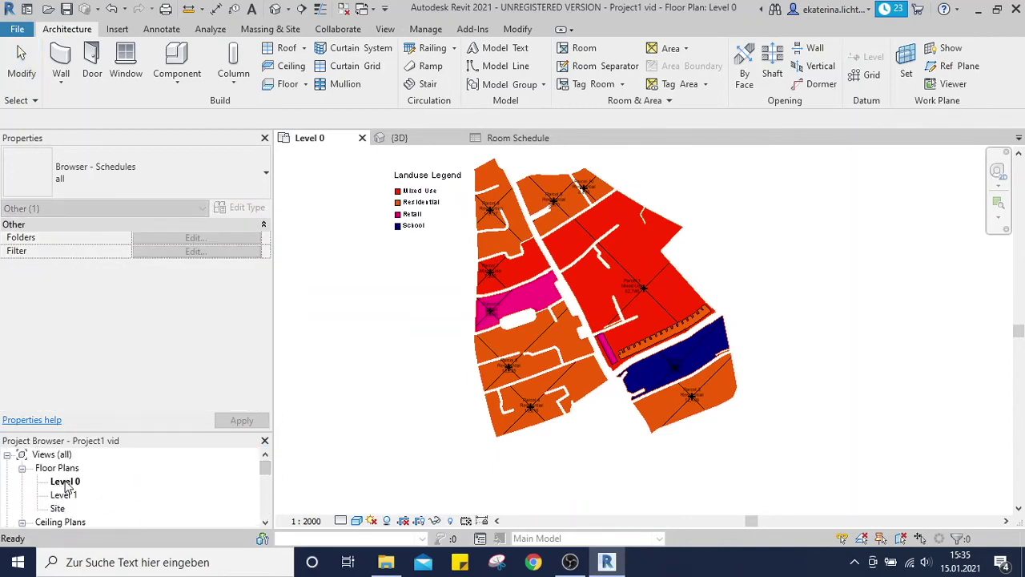
click(67, 484)
right_click(66, 483)
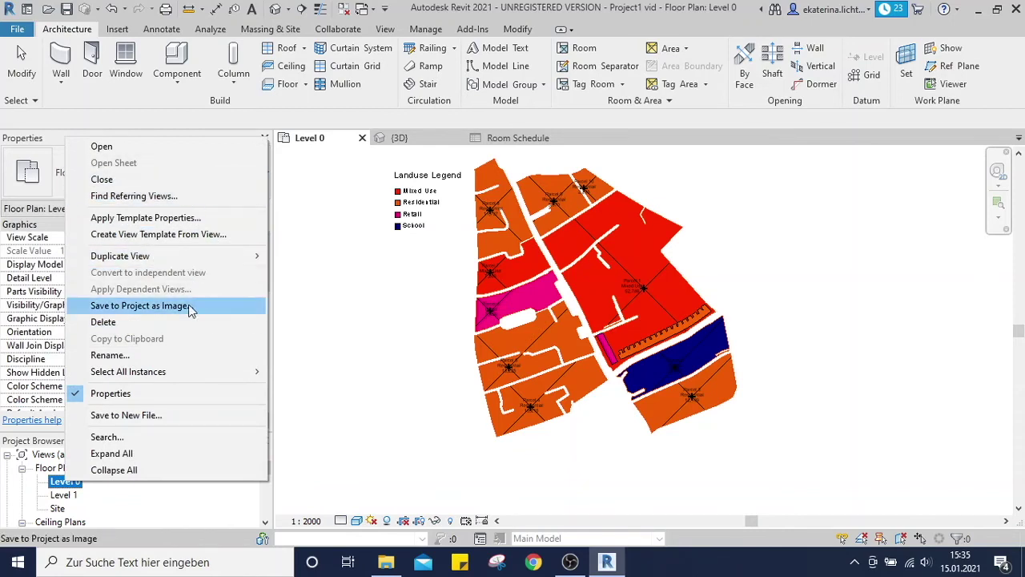
mouse_move(160, 258)
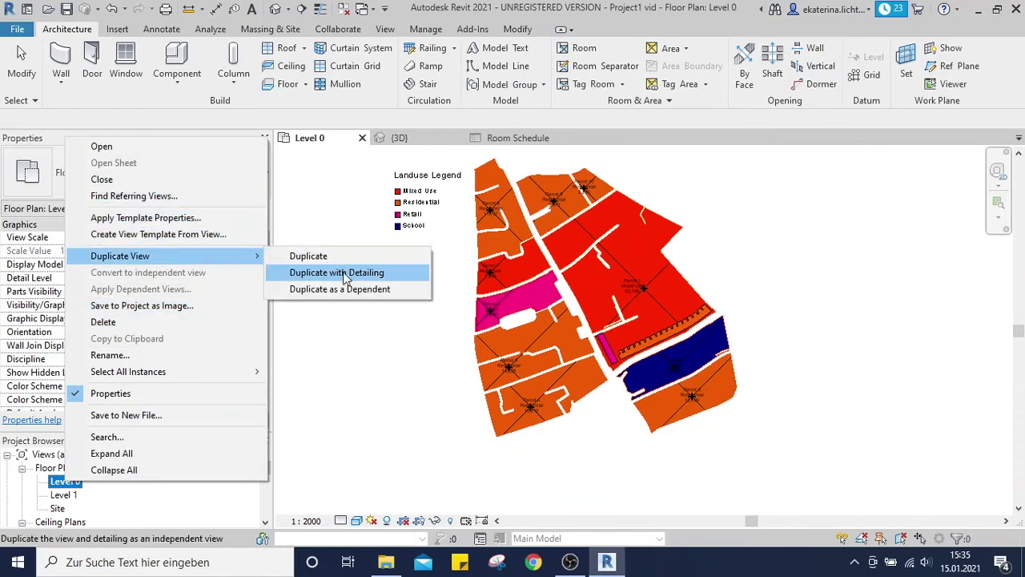
click(338, 273)
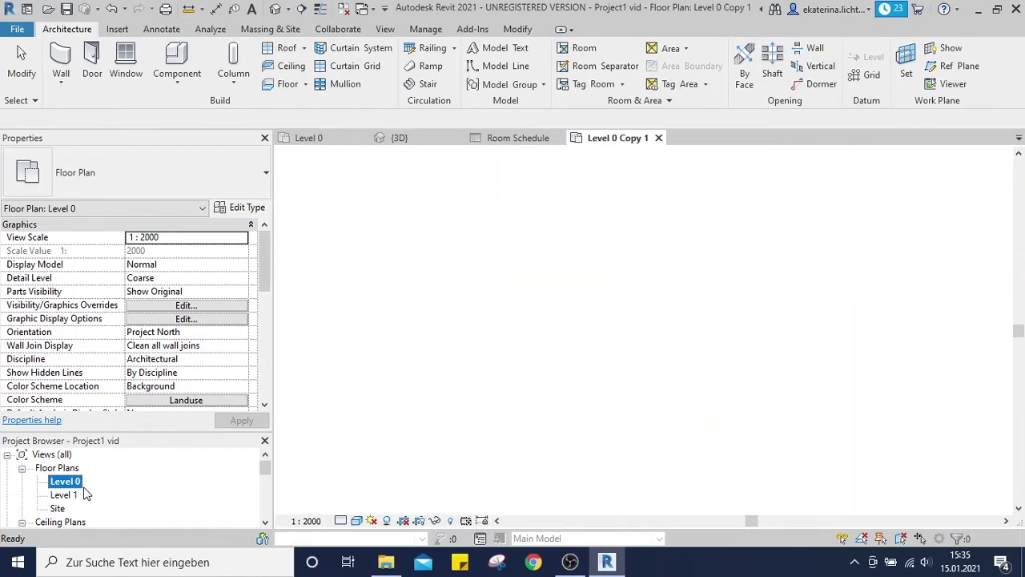
Step: Rename the duplicated floor plan view as Level 0 Parcel numbers
right_click(81, 500)
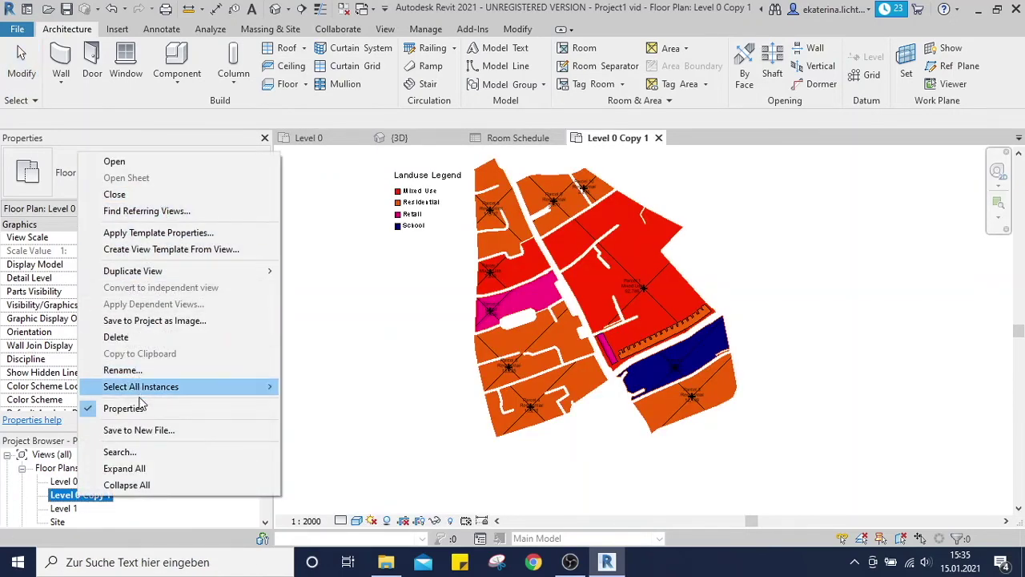
click(128, 370)
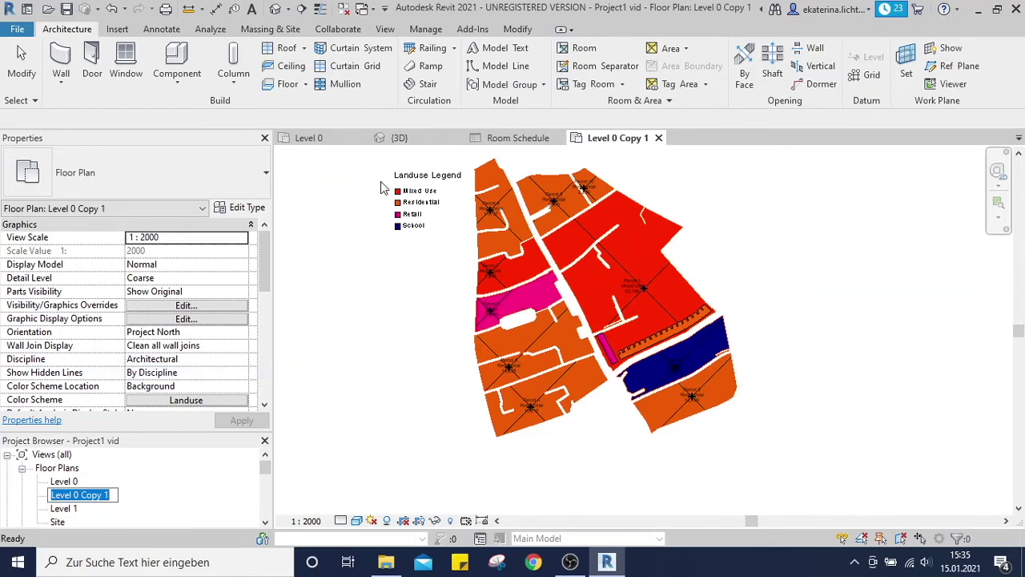
double_click(102, 497)
drag(107, 498, 83, 501)
text(P)
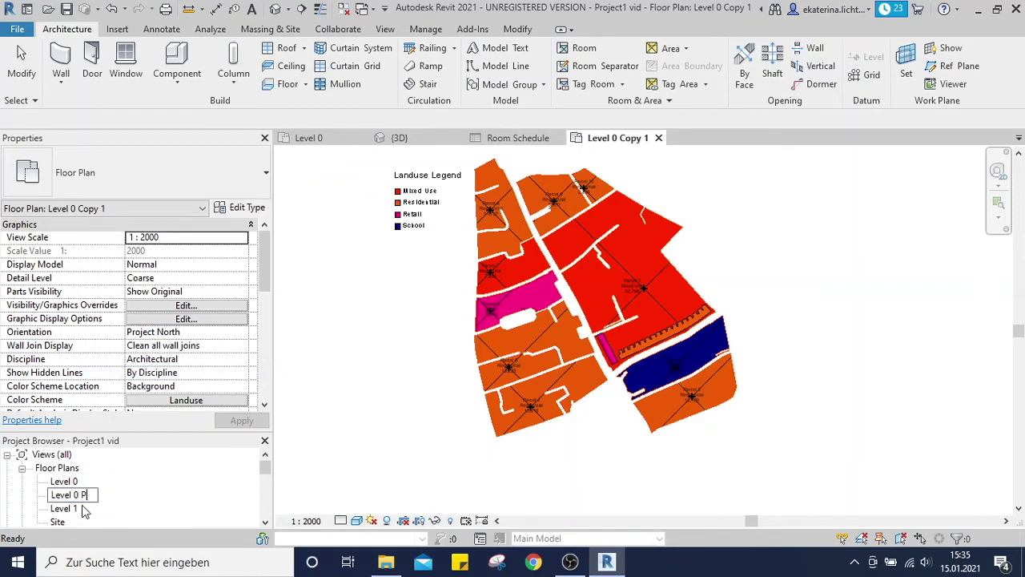
text(arcel numbers)
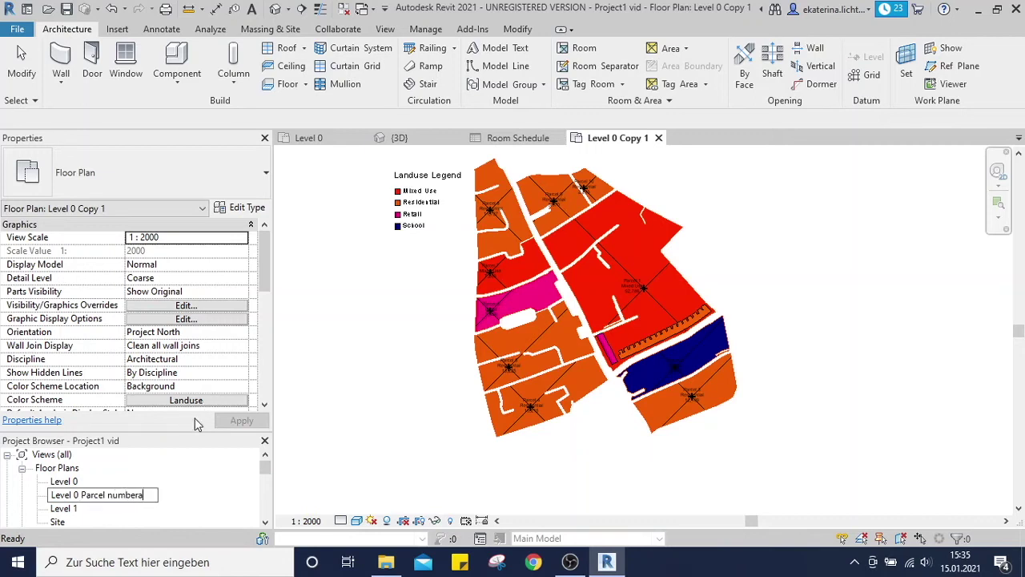
key(Return)
Step: Duplicate the legend's Landuse color scheme under the name Parcel numbers
click(414, 227)
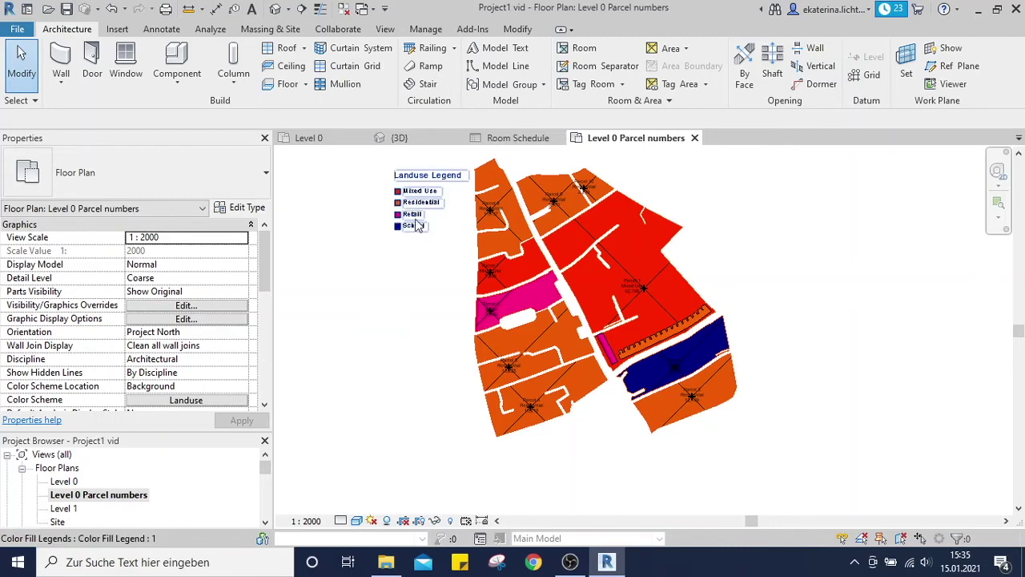
click(607, 72)
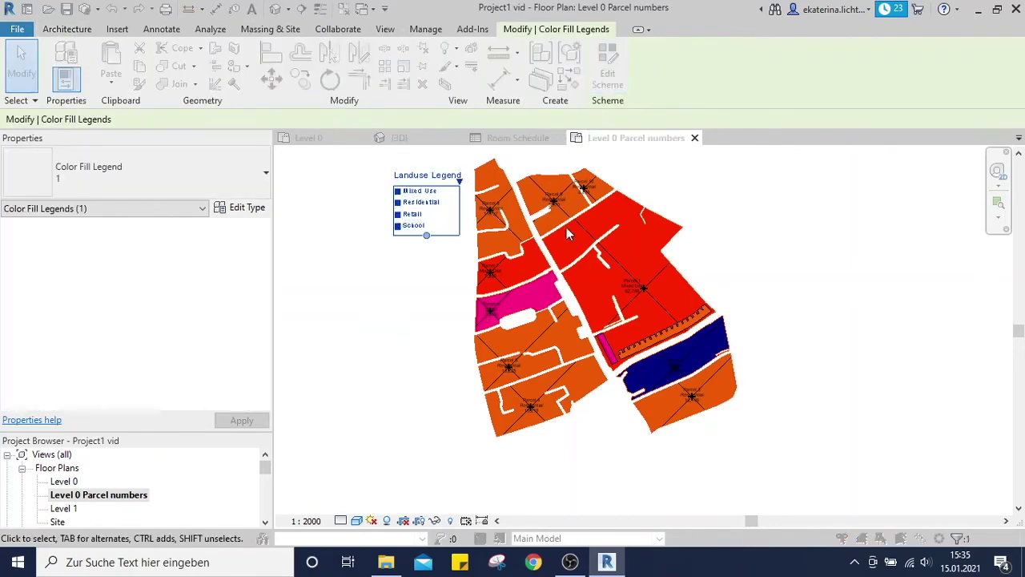
click(545, 135)
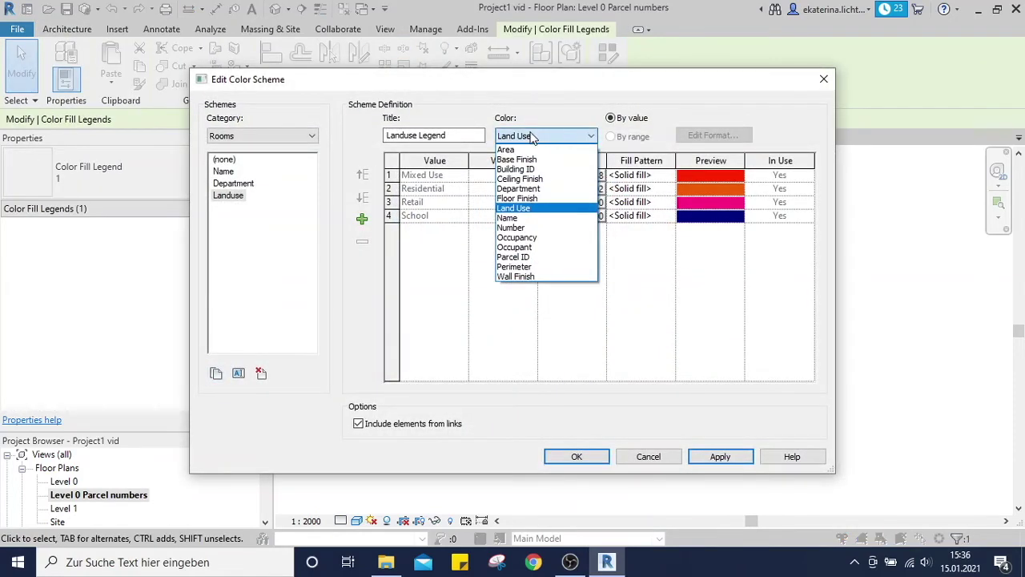
click(287, 250)
click(228, 196)
right_click(232, 198)
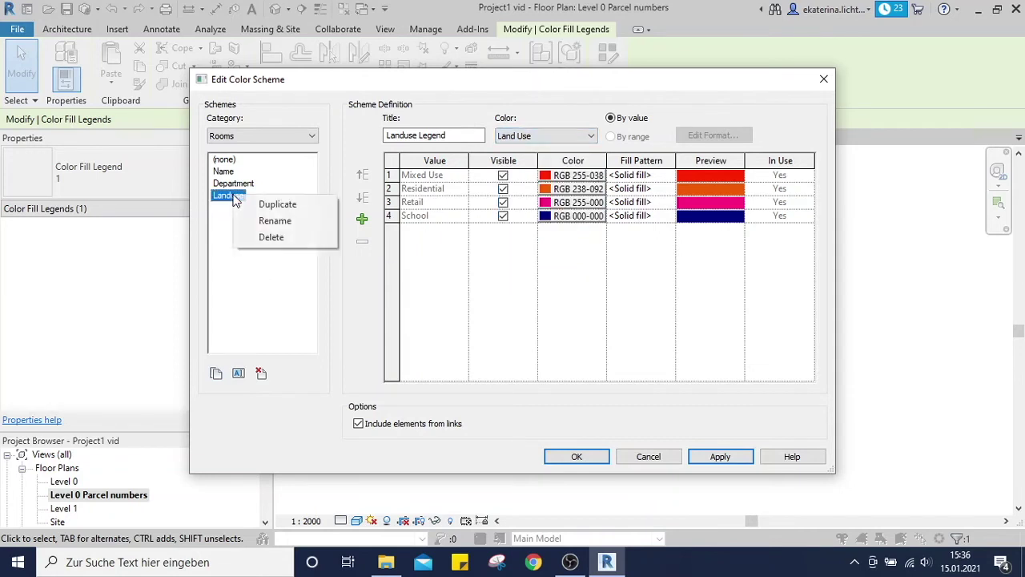
click(276, 205)
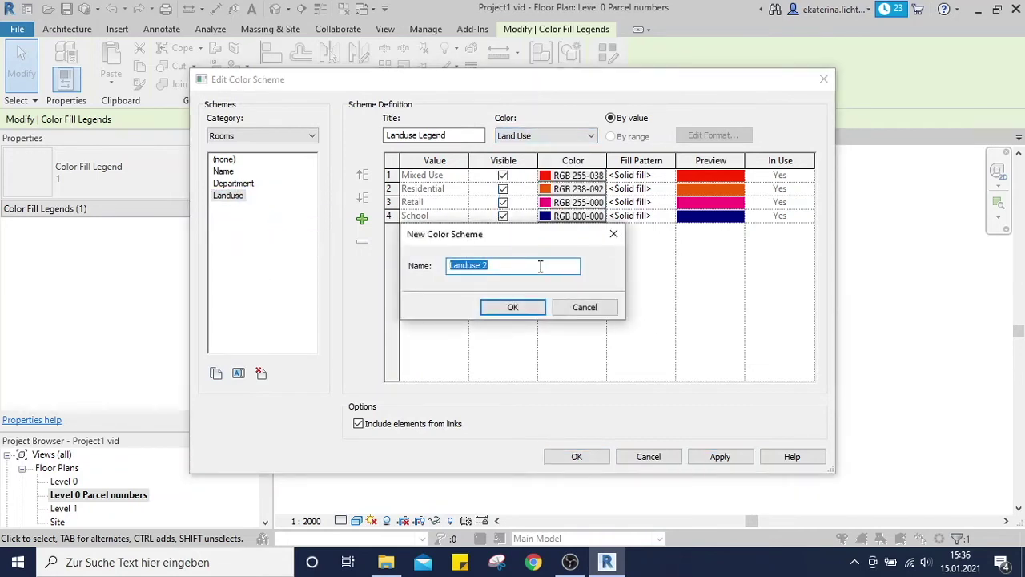
text(Parcel numbers)
click(528, 311)
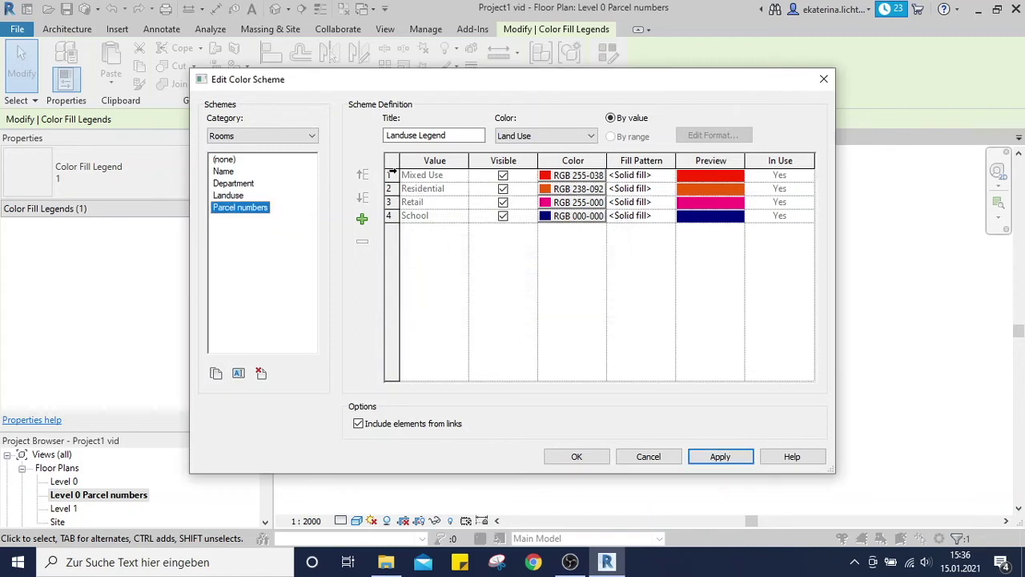
Step: Title the new color scheme Parcel numbers, color it by Parcel ID, and apply it to the plan
double_click(455, 134)
click(455, 135)
drag(455, 135, 354, 131)
text(Parcel number)
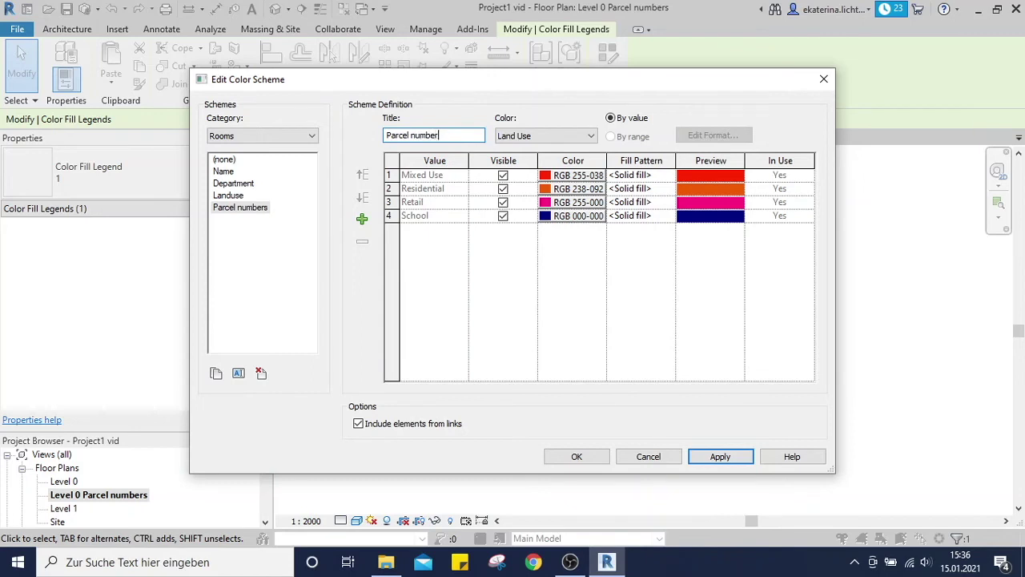
click(538, 137)
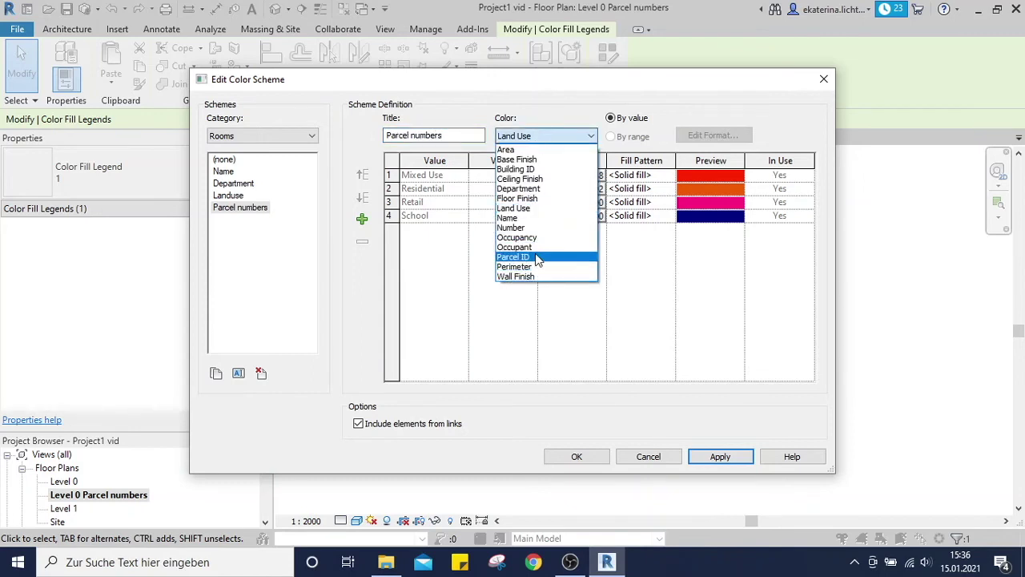
click(561, 257)
click(532, 305)
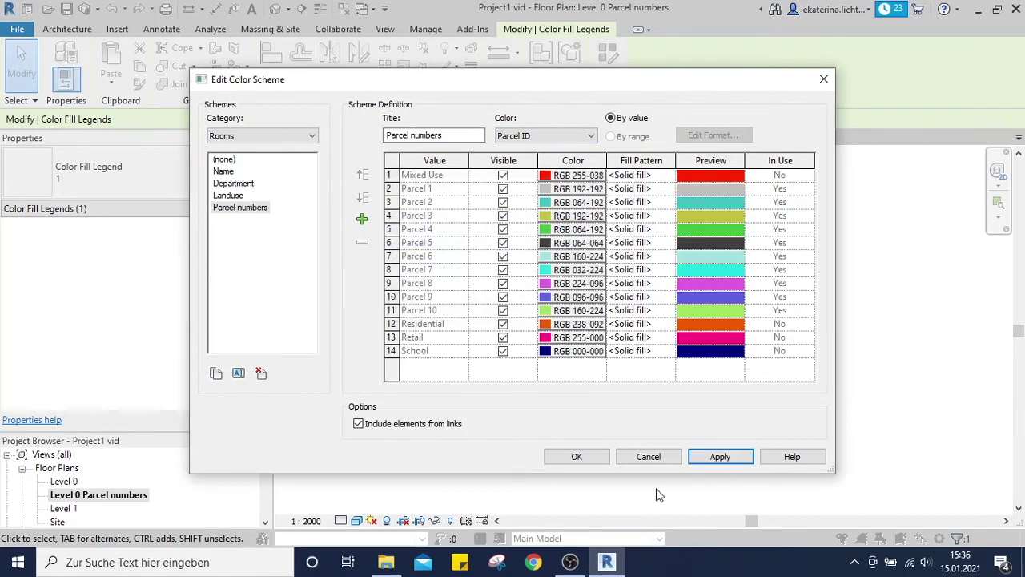
click(575, 458)
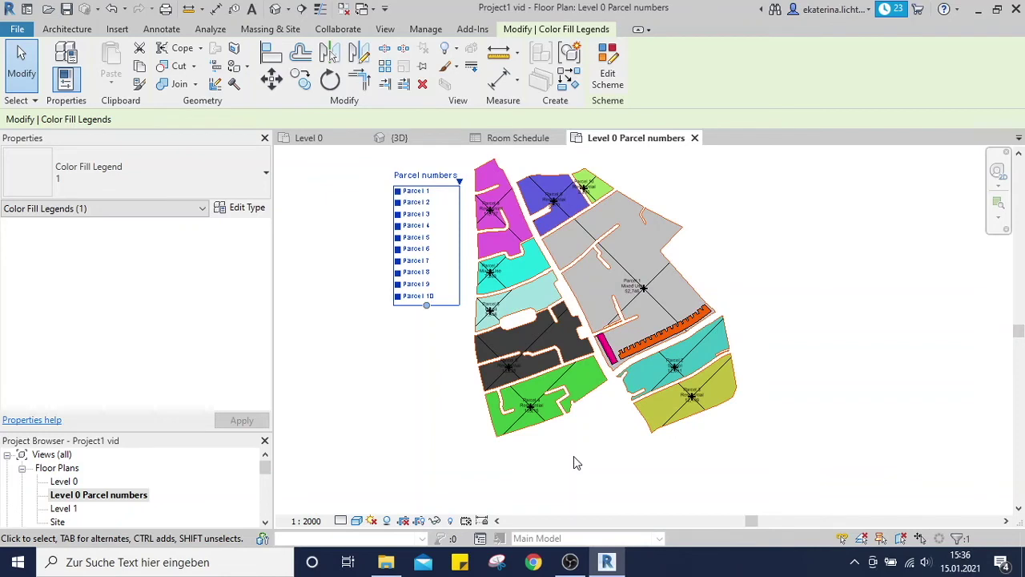
click(574, 457)
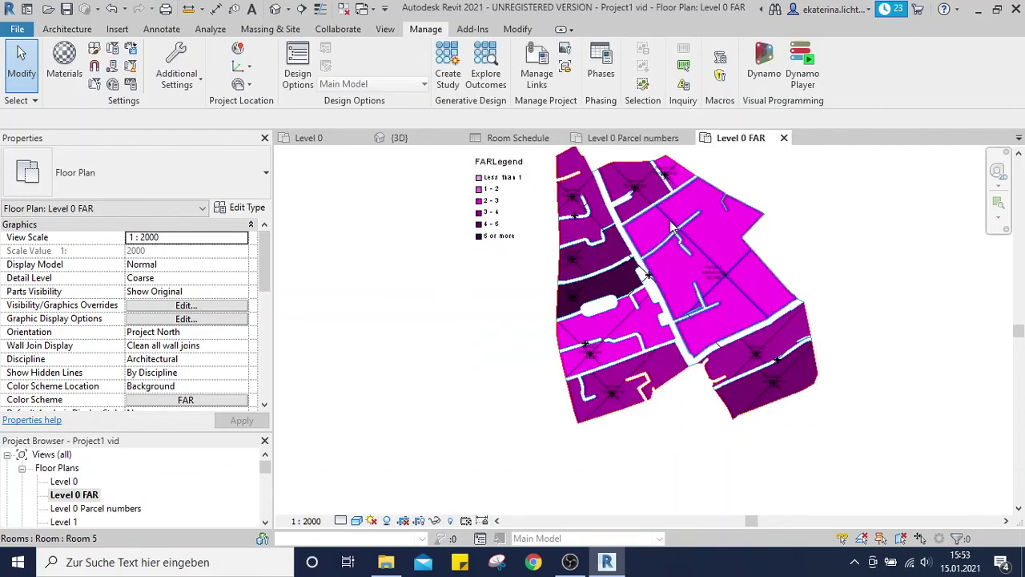
Step: Examine the parcels' FAR coloring on the Level 0 FAR plan and locate the project's schedules
scroll(673, 227, up, 2)
middle_drag(686, 283, 615, 299)
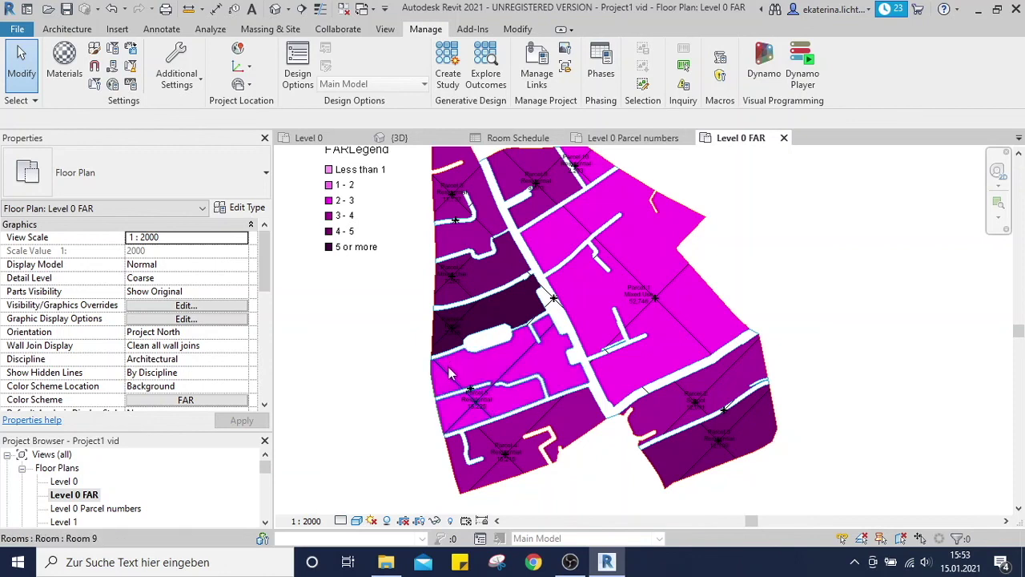
drag(265, 467, 267, 510)
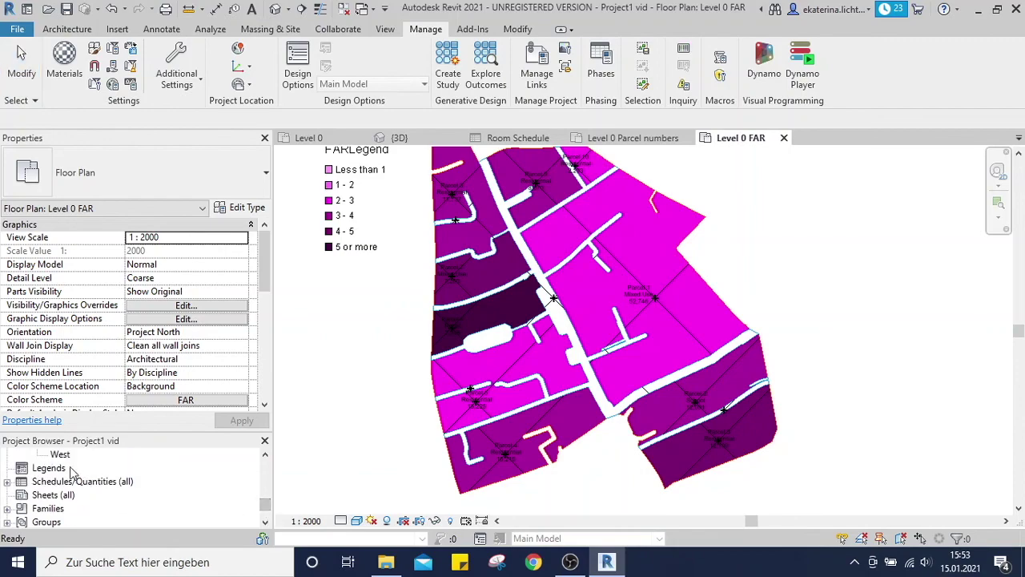